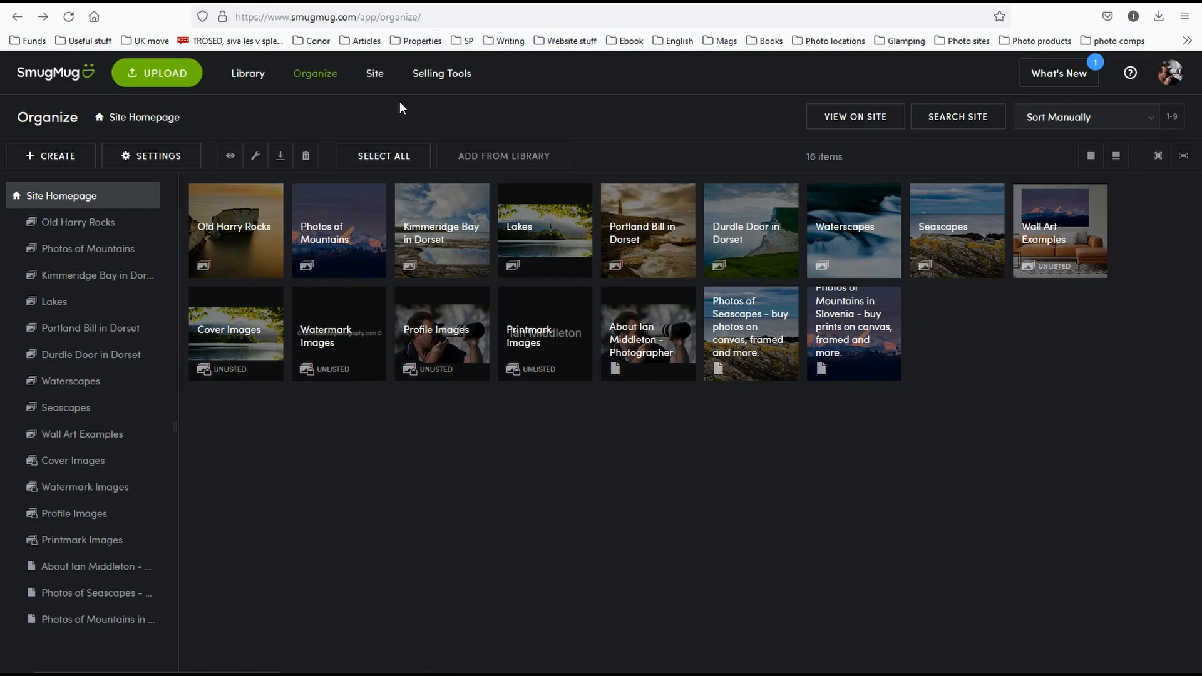
Step: Switch to the public site's homepage and look over its SmugMug Galleries submenu and gallery thumbnails
{"action": "left_click", "coordinate": [241, 2]}
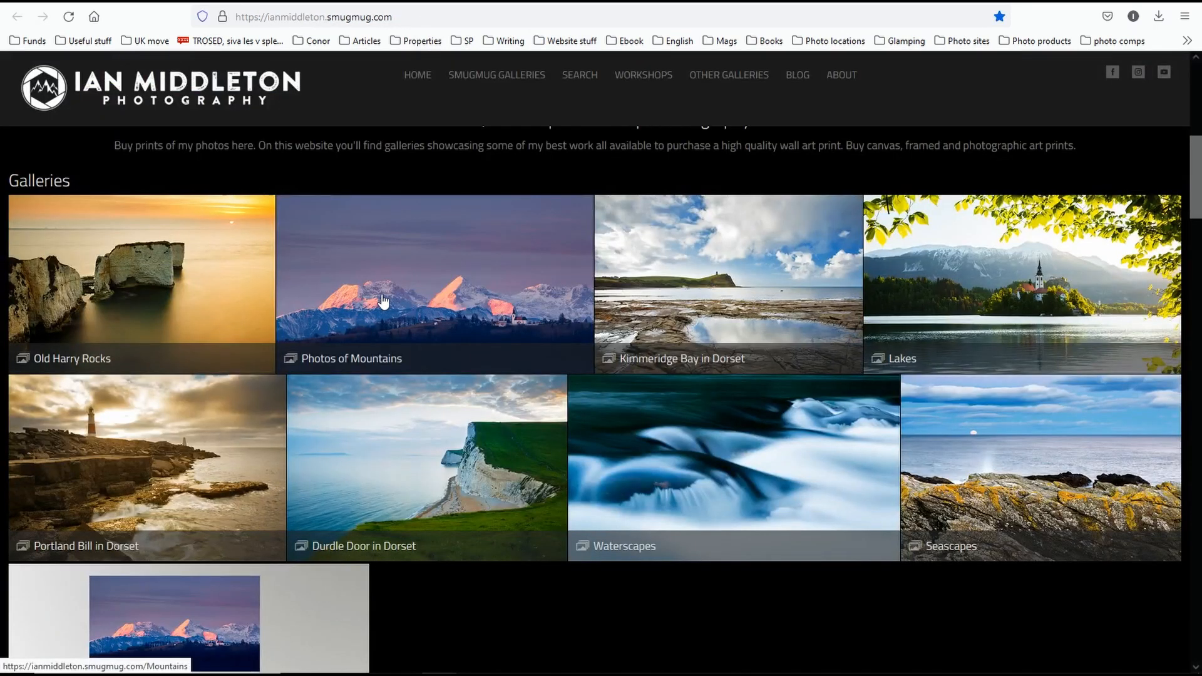
{"action": "scroll", "coordinate": [384, 301], "scroll_direction": "up", "scroll_amount": 8}
{"action": "mouse_move", "coordinate": [490, 168]}
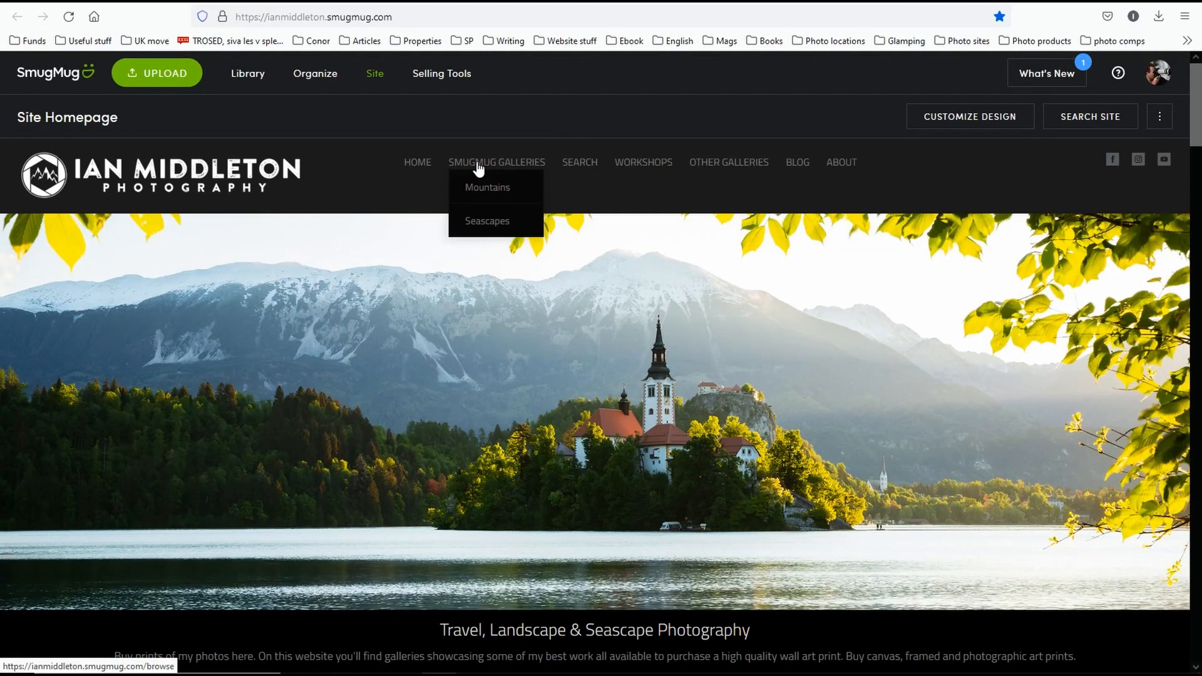
{"action": "scroll", "coordinate": [471, 371], "scroll_direction": "down", "scroll_amount": 5}
{"action": "scroll", "coordinate": [476, 345], "scroll_direction": "down", "scroll_amount": 2}
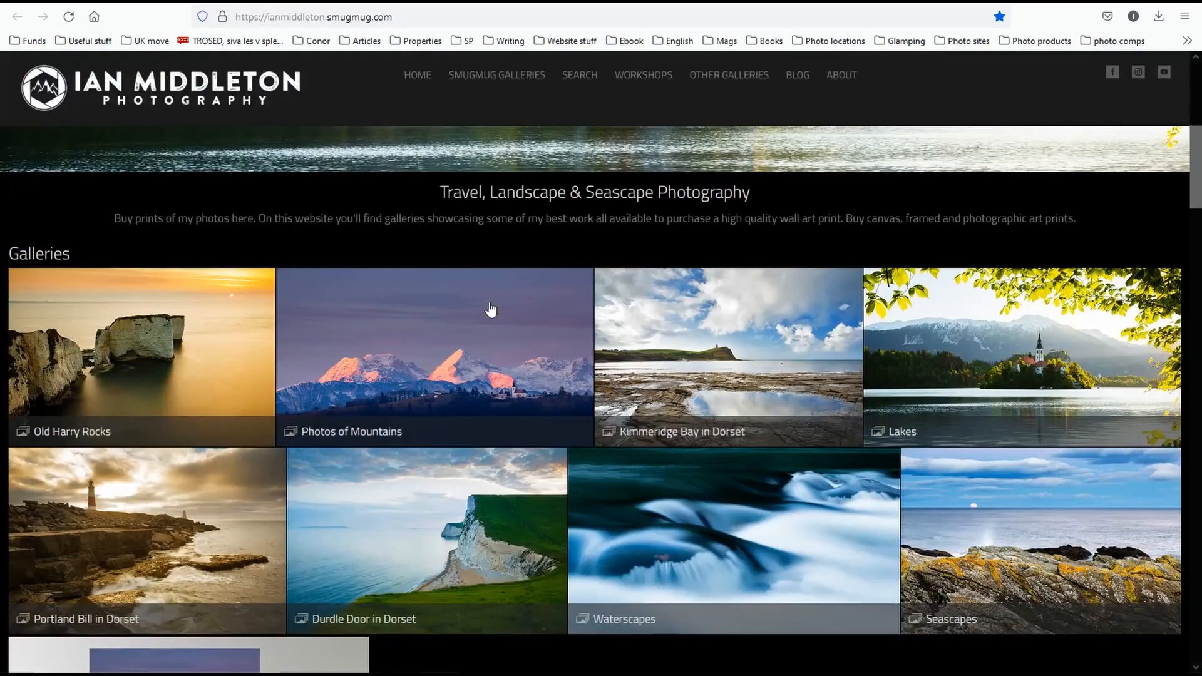
{"action": "scroll", "coordinate": [276, 438], "scroll_direction": "down", "scroll_amount": 1}
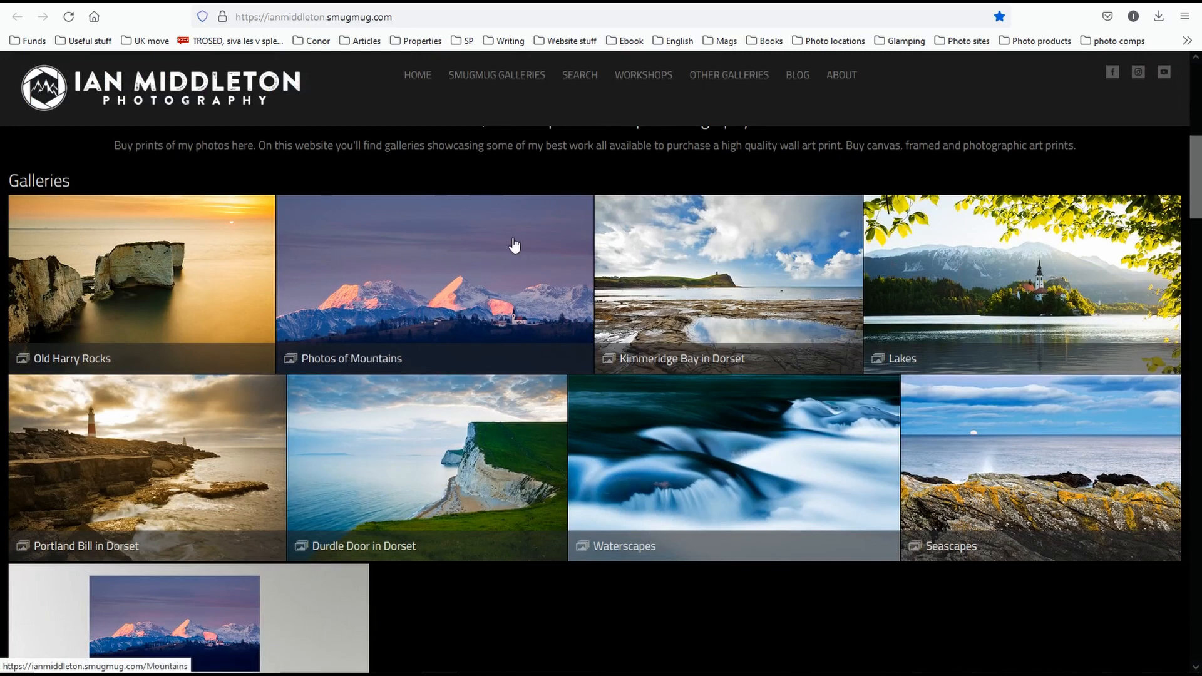
Step: Open the Photos of Mountains gallery from the homepage and examine its title, description and photos
{"action": "left_click", "coordinate": [420, 347]}
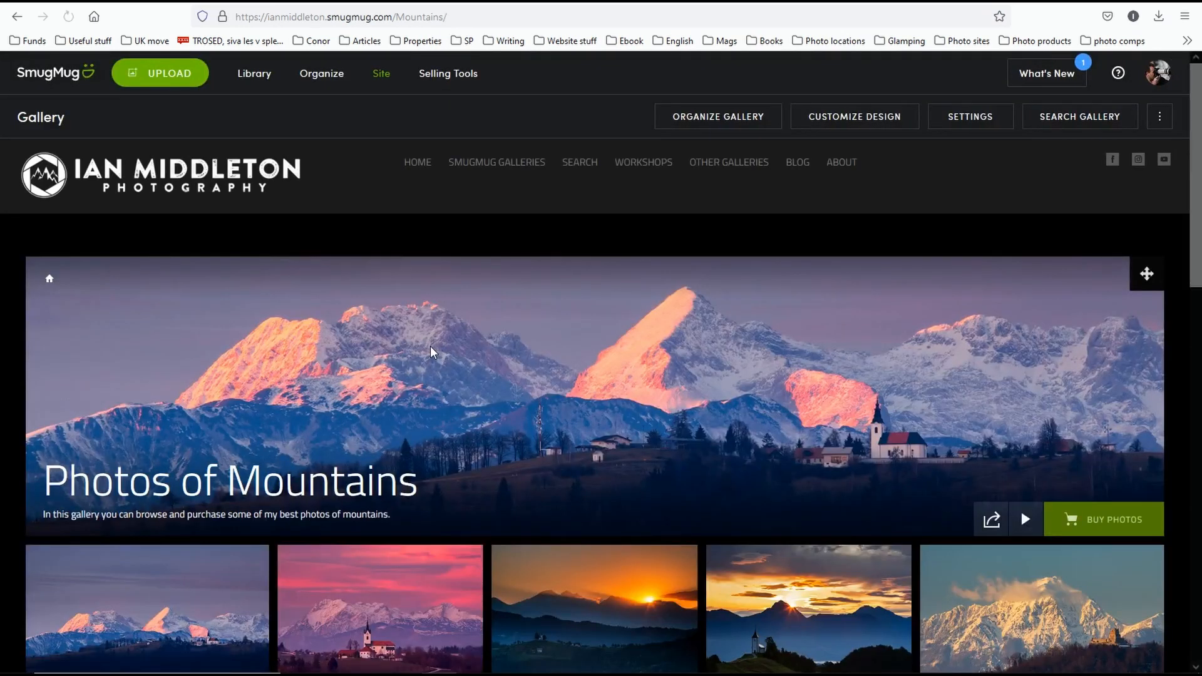
{"action": "scroll", "coordinate": [430, 347], "scroll_direction": "down", "scroll_amount": 8}
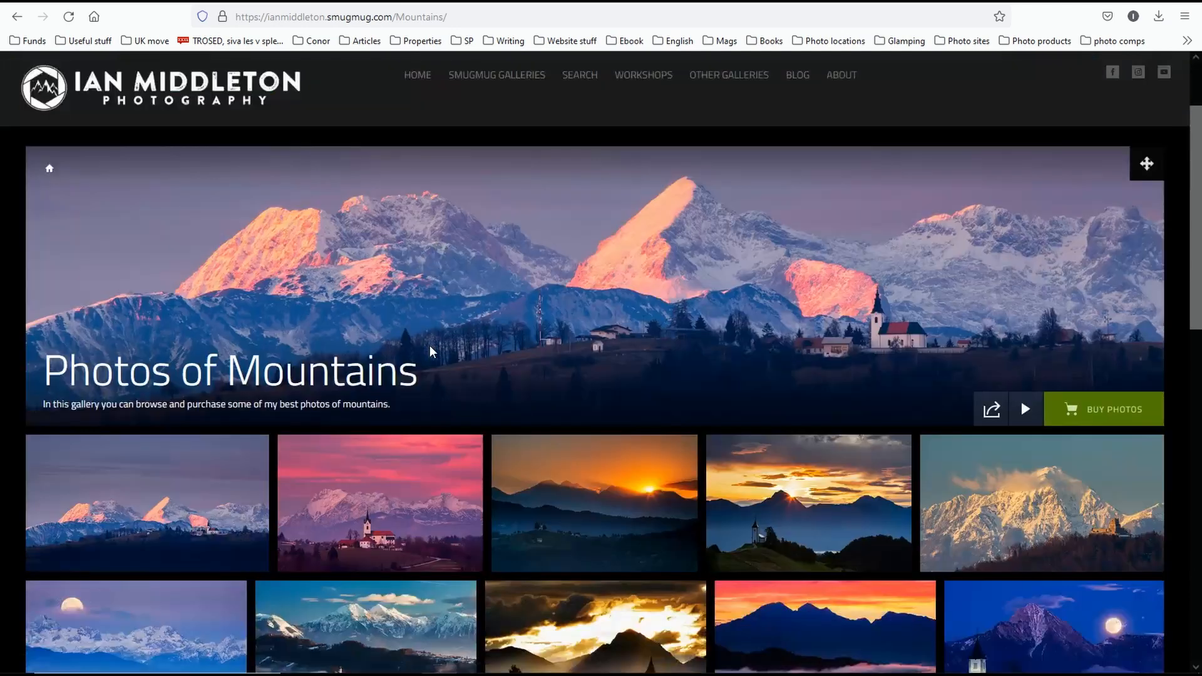
{"action": "scroll", "coordinate": [430, 348], "scroll_direction": "up", "scroll_amount": 10}
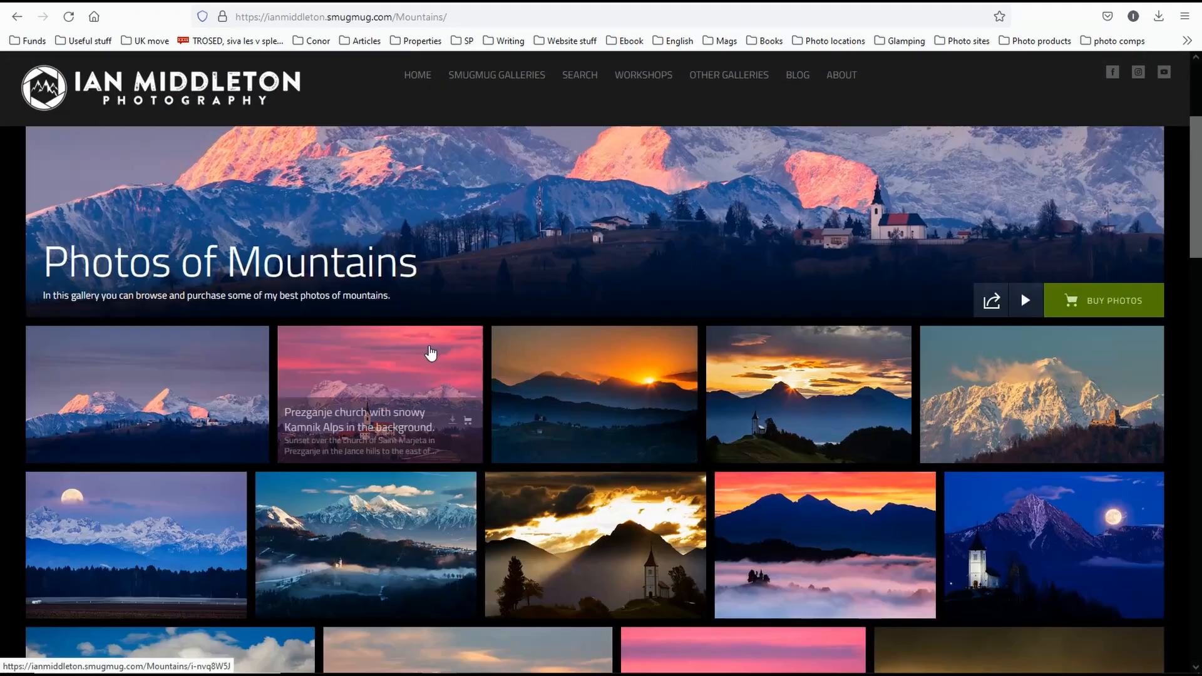
{"action": "scroll", "coordinate": [274, 430], "scroll_direction": "down", "scroll_amount": 1}
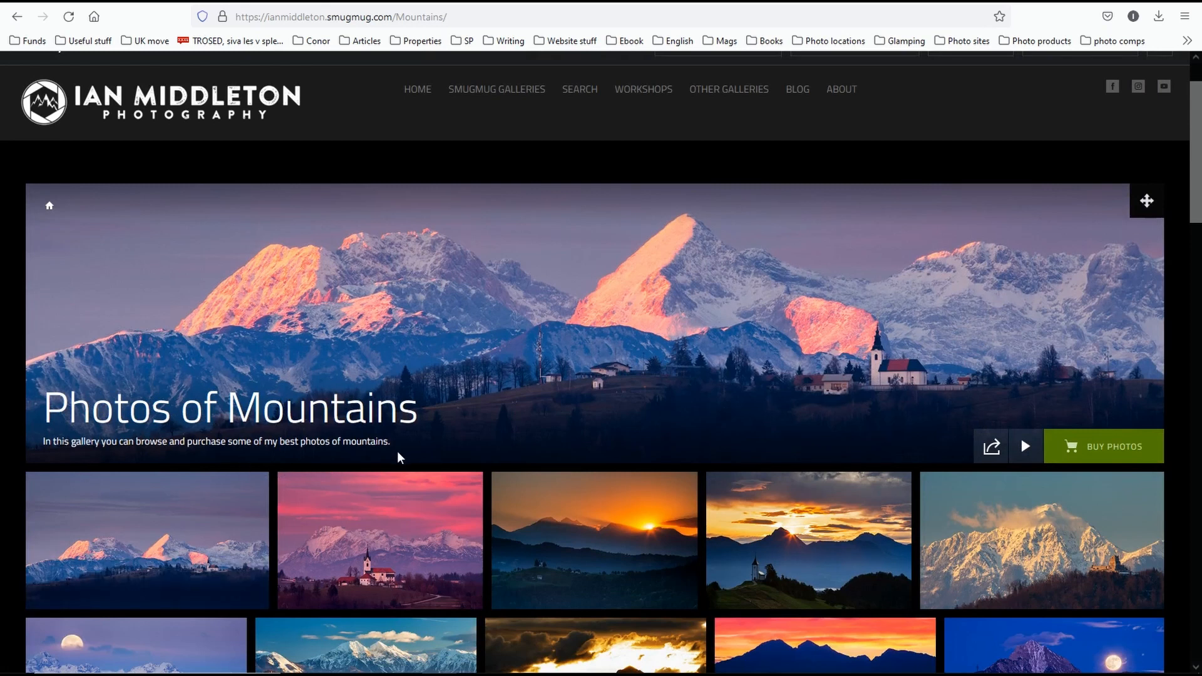
Step: Return to the homepage to check the gallery captions, and reopen the Photos of Mountains gallery
{"action": "left_click", "coordinate": [17, 23]}
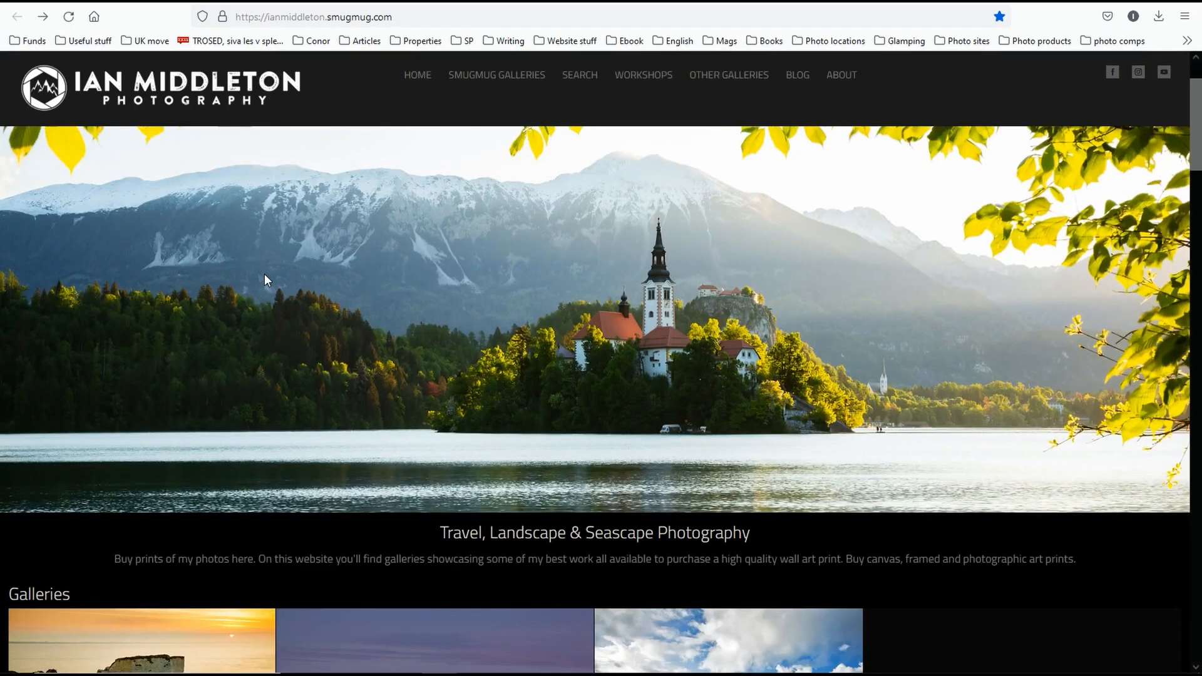
{"action": "scroll", "coordinate": [265, 273], "scroll_direction": "down", "scroll_amount": 4}
{"action": "scroll", "coordinate": [267, 280], "scroll_direction": "down", "scroll_amount": 2}
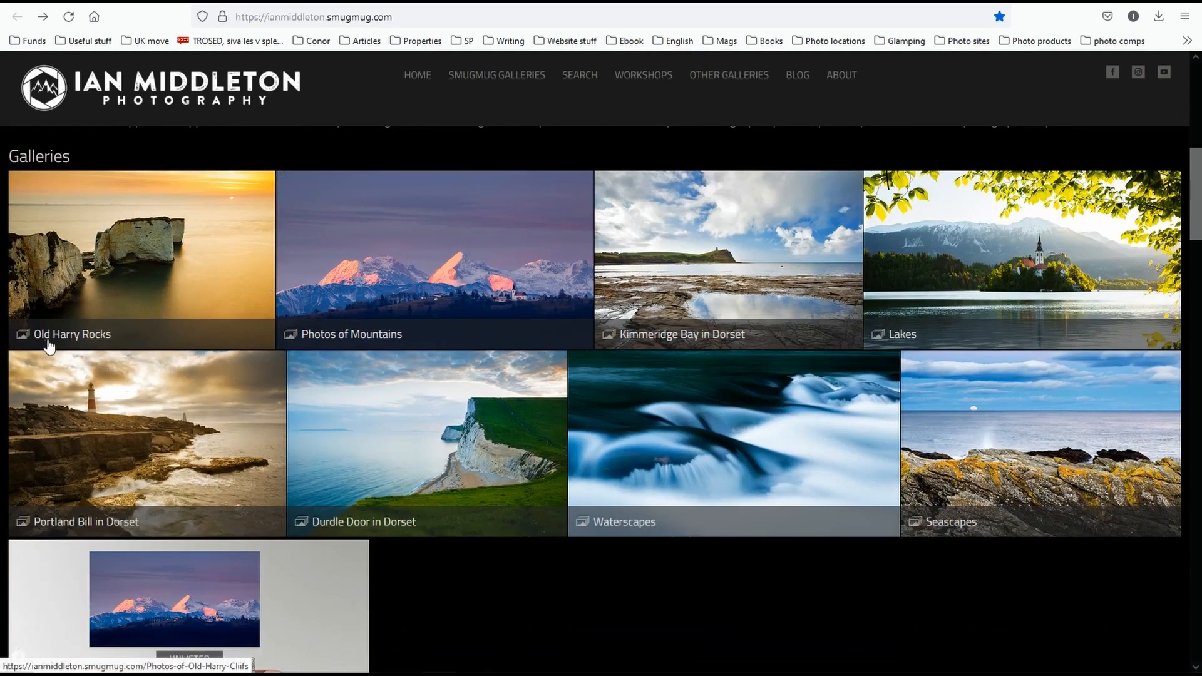
{"action": "left_click", "coordinate": [512, 219]}
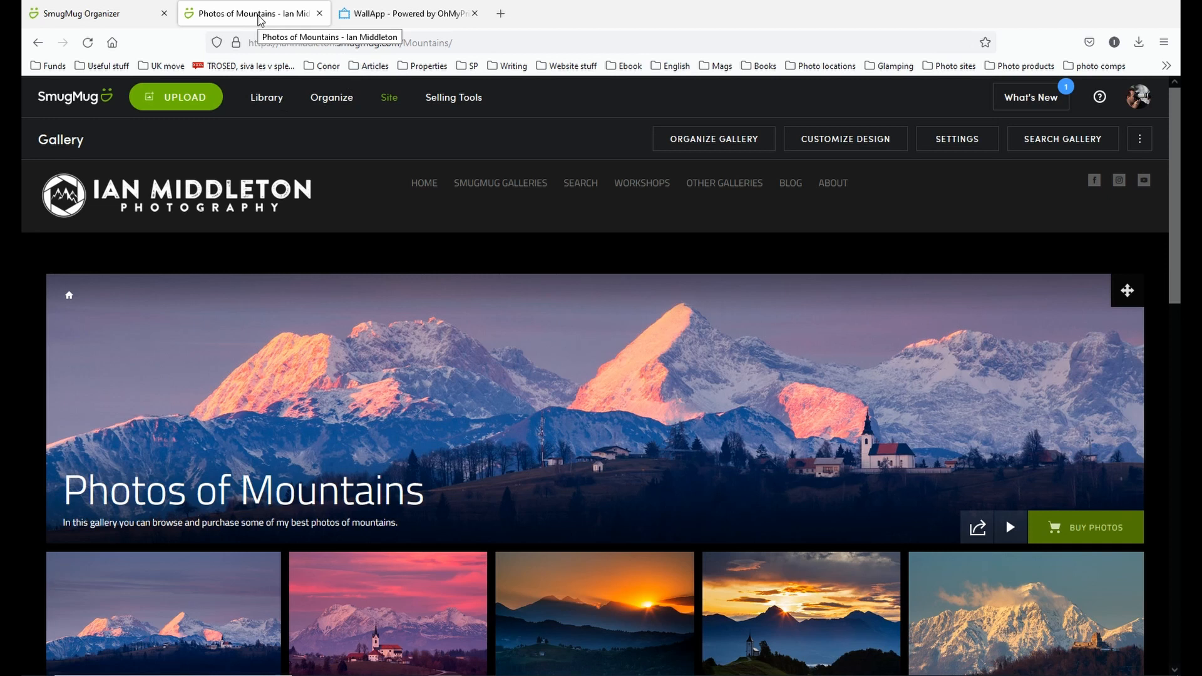
Step: Open the gallery settings of Photos of Mountains in the SmugMug Organizer
{"action": "left_click", "coordinate": [74, 17]}
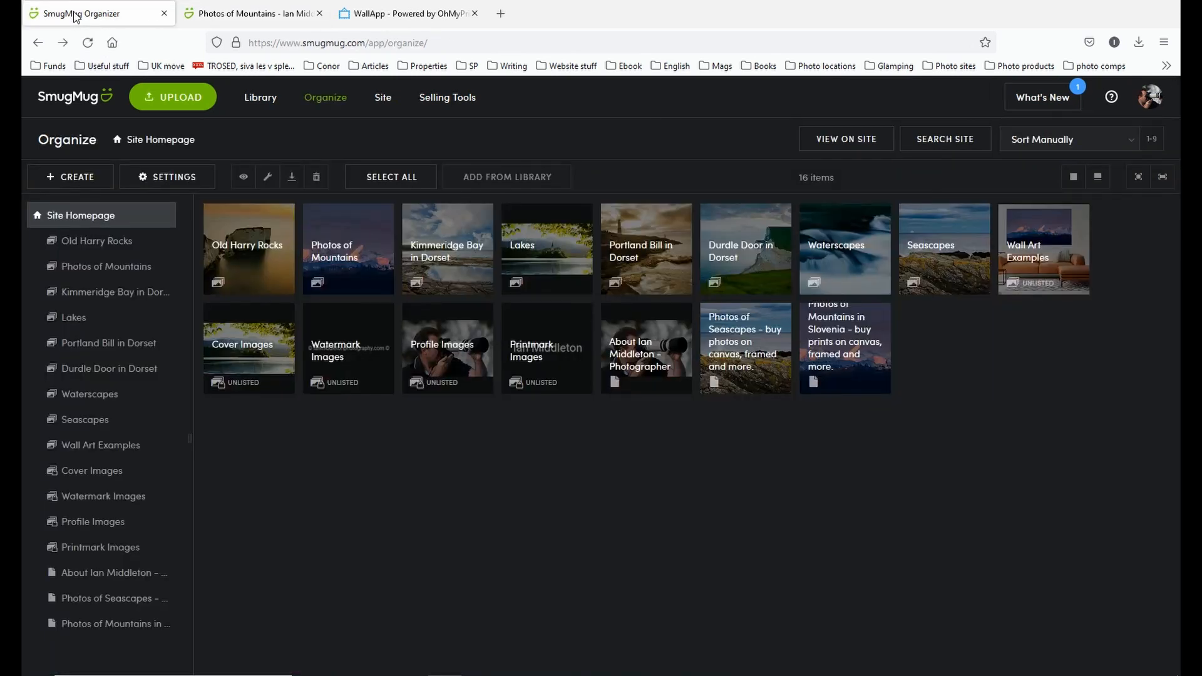
{"action": "left_click", "coordinate": [330, 277]}
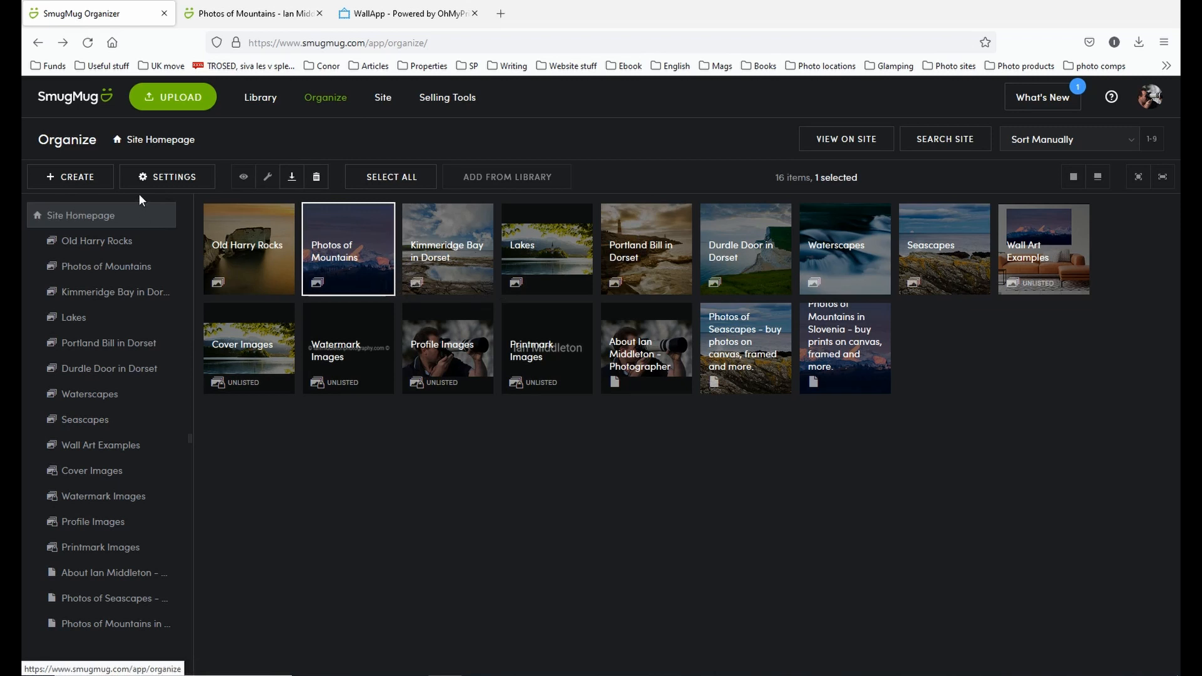
{"action": "left_click", "coordinate": [149, 177]}
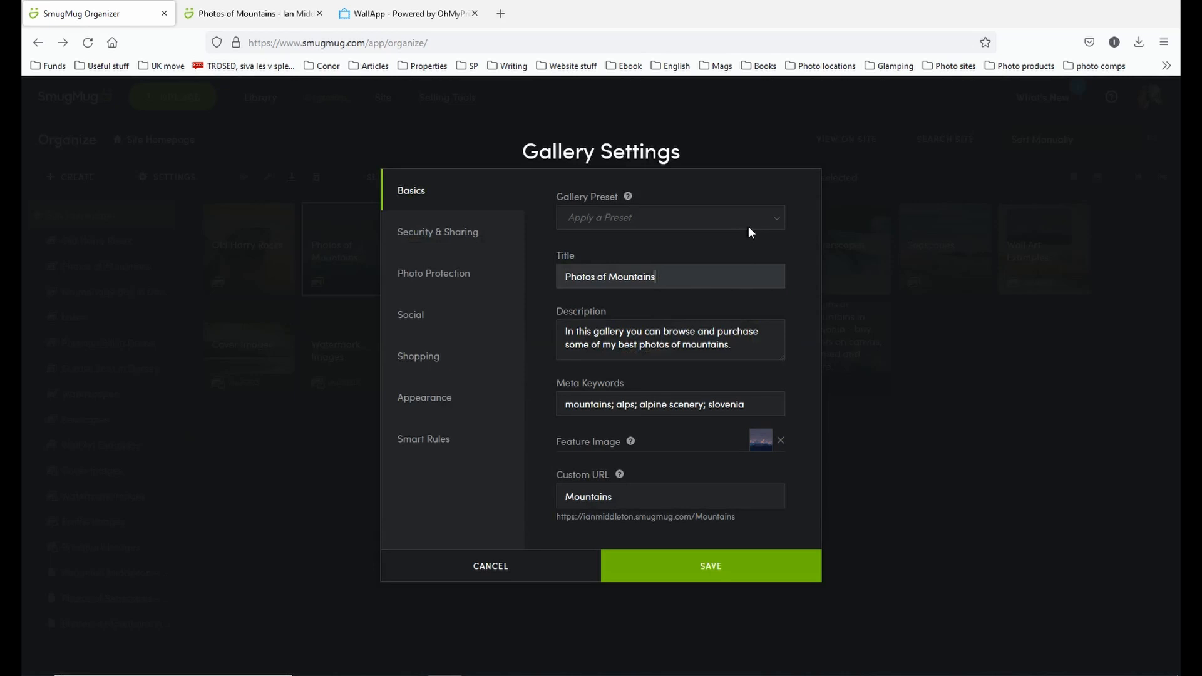
Step: Extend the gallery title to "Photos of Mountains in Slovenia. Buy canvas, framed and fine art print."
{"action": "type", "text": "in Slovenia. Buy canvas, frame"}
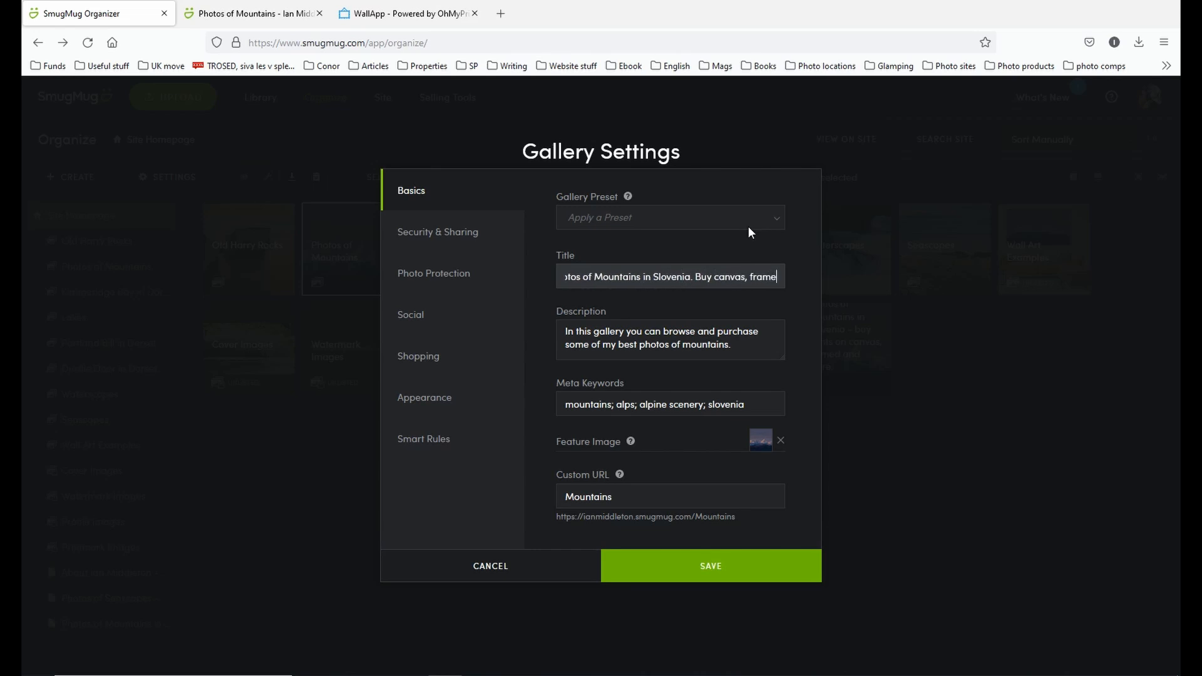
{"action": "type", "text": "d and "}
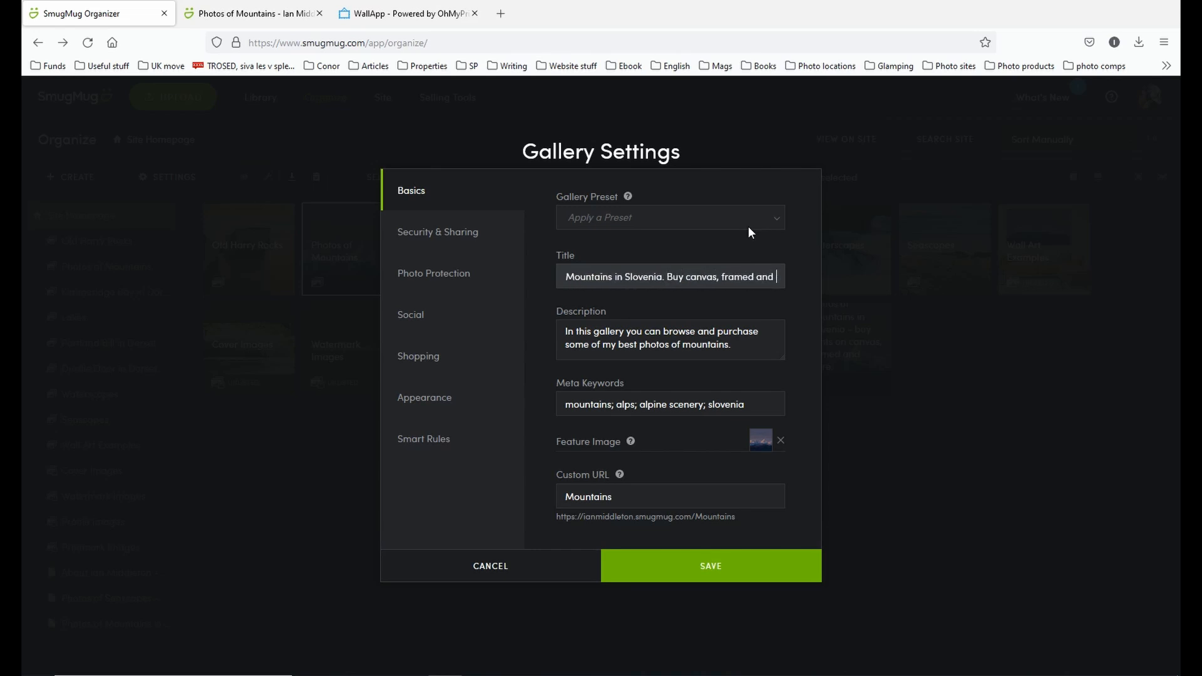
{"action": "type", "text": "fine art p"}
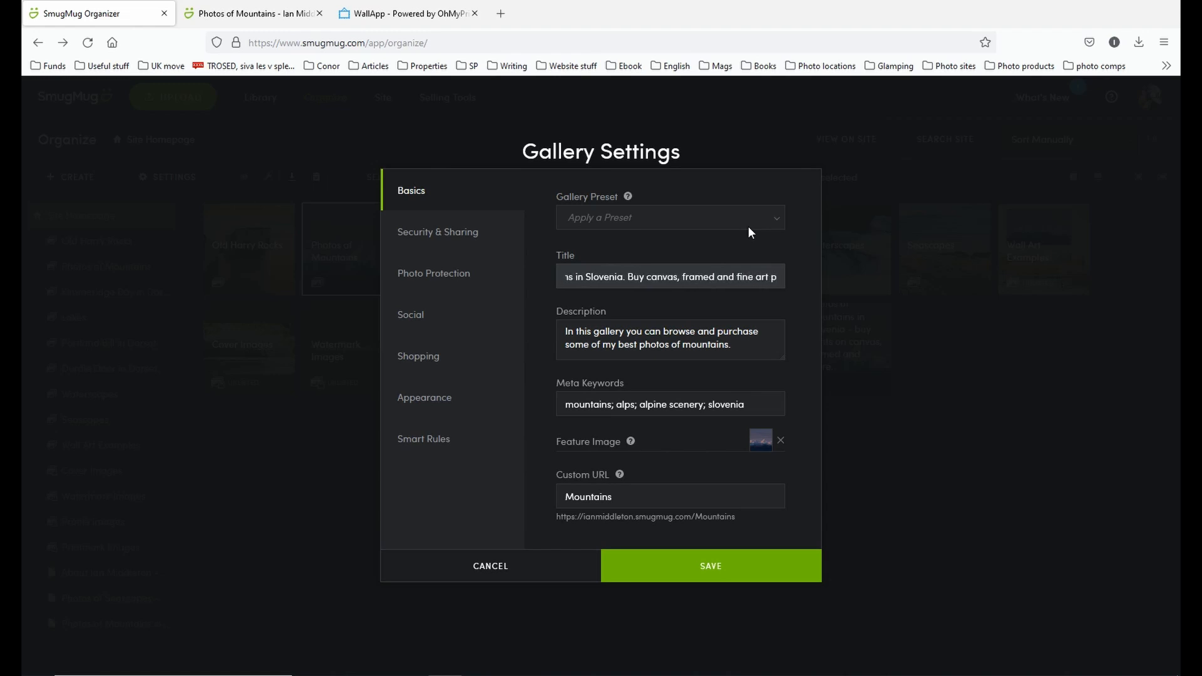
{"action": "type", "text": "rint"}
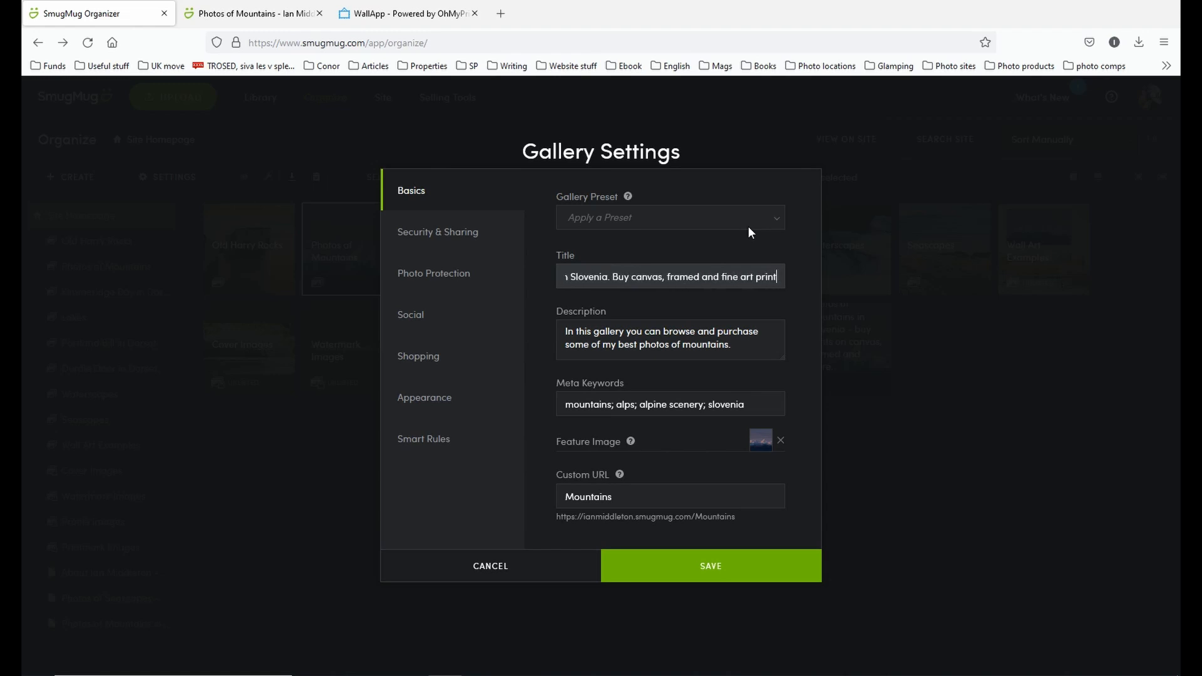
{"action": "type", "text": "."}
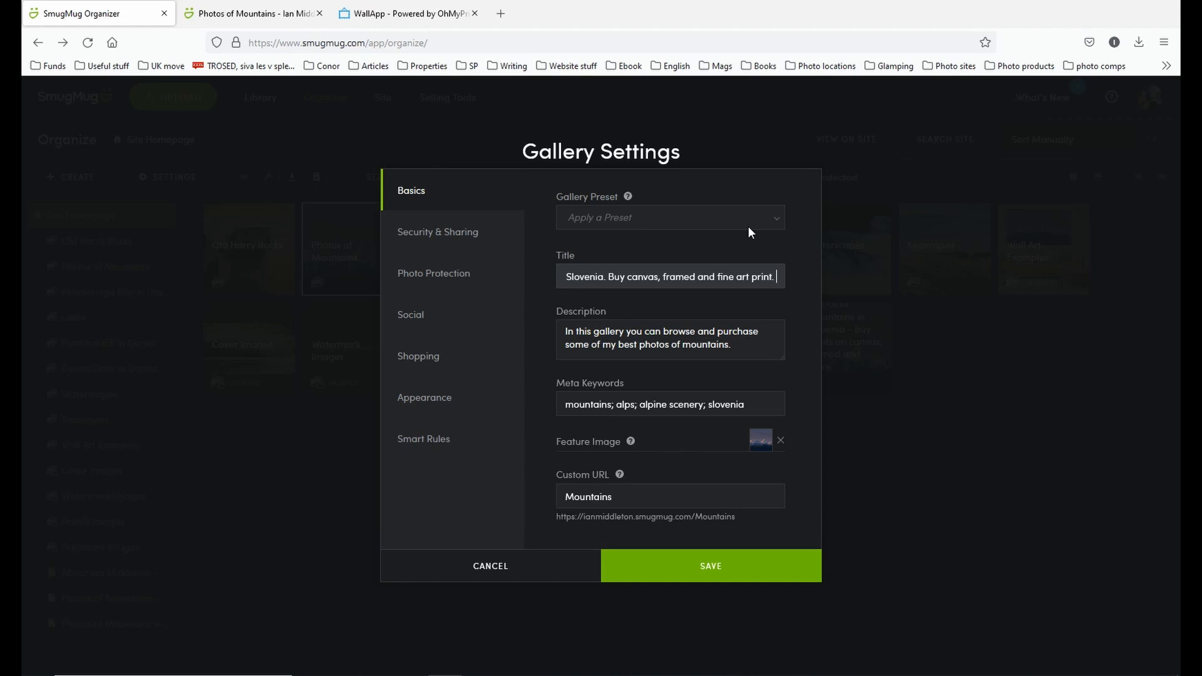
Step: Extend the gallery description's ending with "in Slovenia. Purchase any photo as a fine art photography print on canvas, framed, metal and more."
{"action": "left_click", "coordinate": [624, 351]}
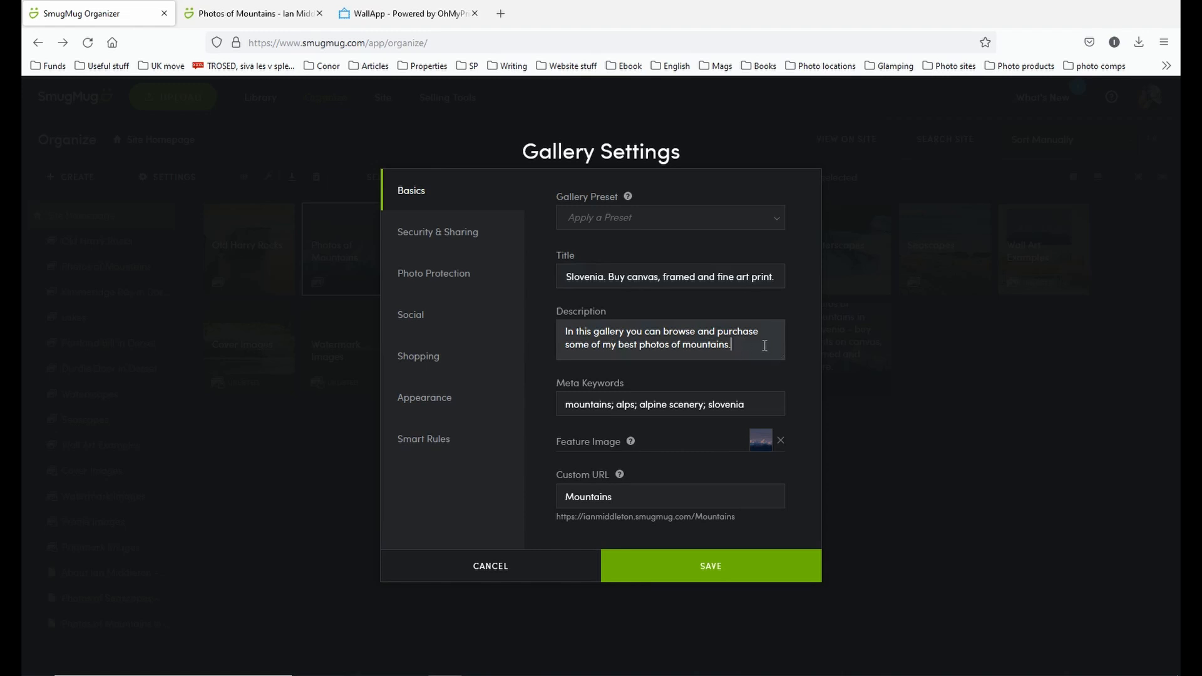
{"action": "key", "text": "BackSpace"}
{"action": "type", "text": "in Slovenia. Purchase "}
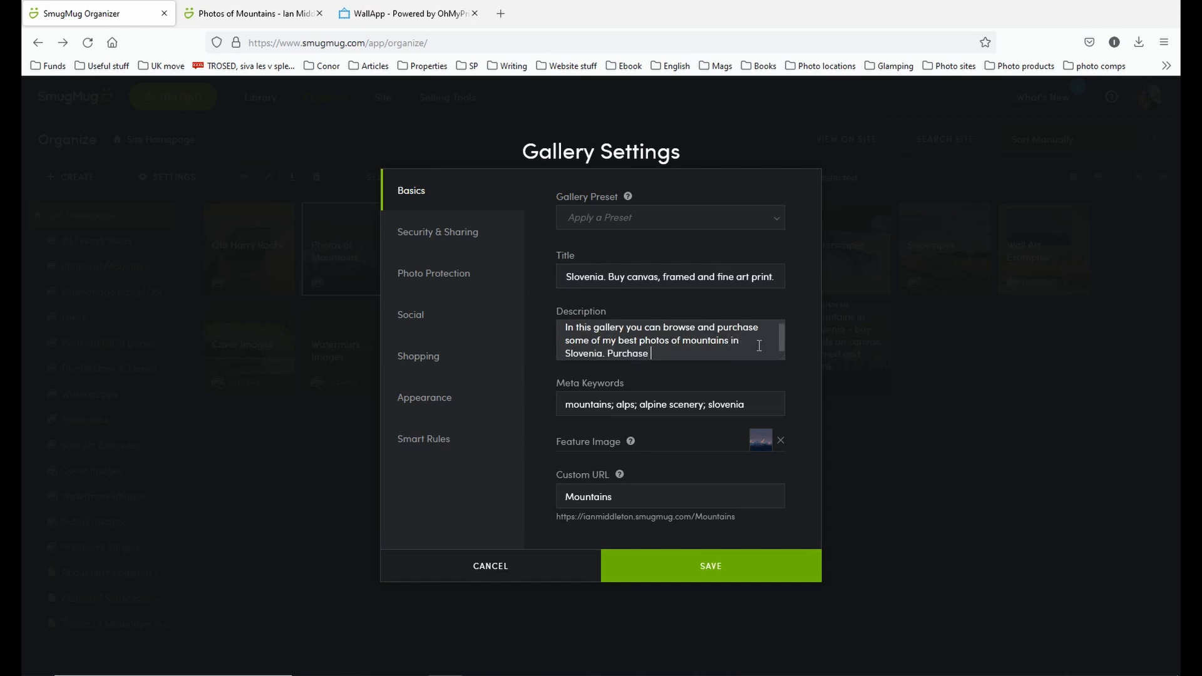
{"action": "type", "text": "any photo as a fn"}
{"action": "key", "text": "BackSpace"}
{"action": "type", "text": "ine art "}
{"action": "type", "text": "pjhotog"}
{"action": "key", "text": "BackSpace"}
{"action": "key", "text": "BackSpace"}
{"action": "key", "text": "BackSpace"}
{"action": "key", "text": "BackSpace"}
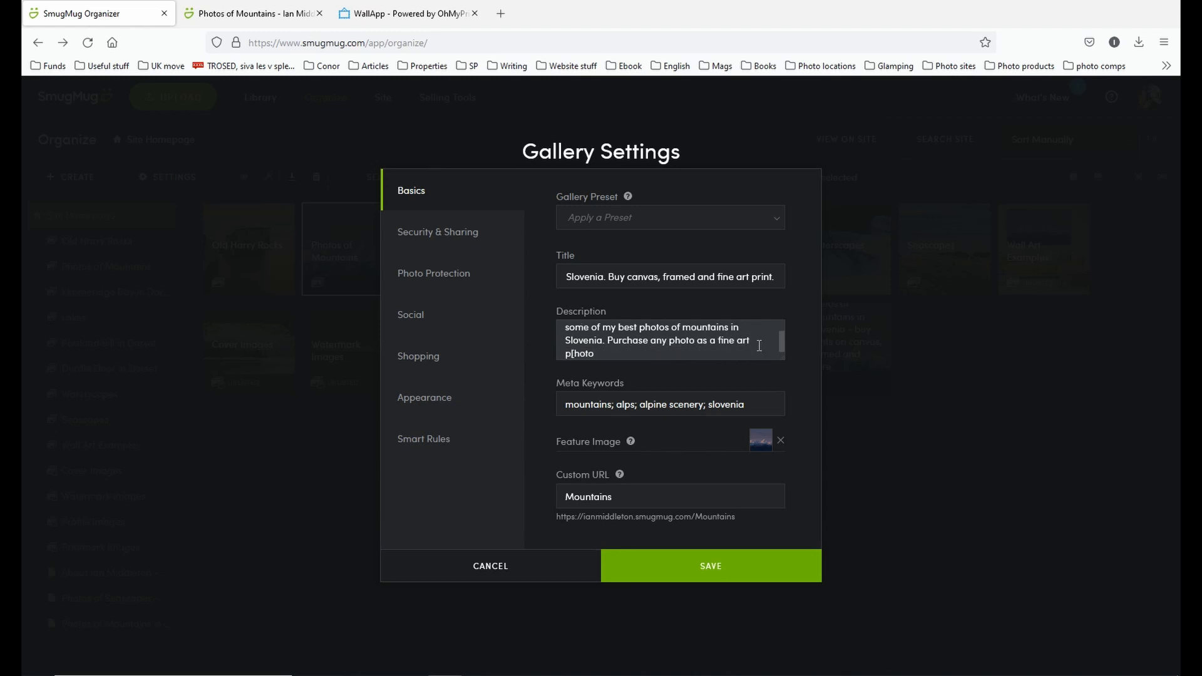
{"action": "key", "text": "BackSpace"}
{"action": "key", "text": "BackSpace"}
{"action": "type", "text": "hot"}
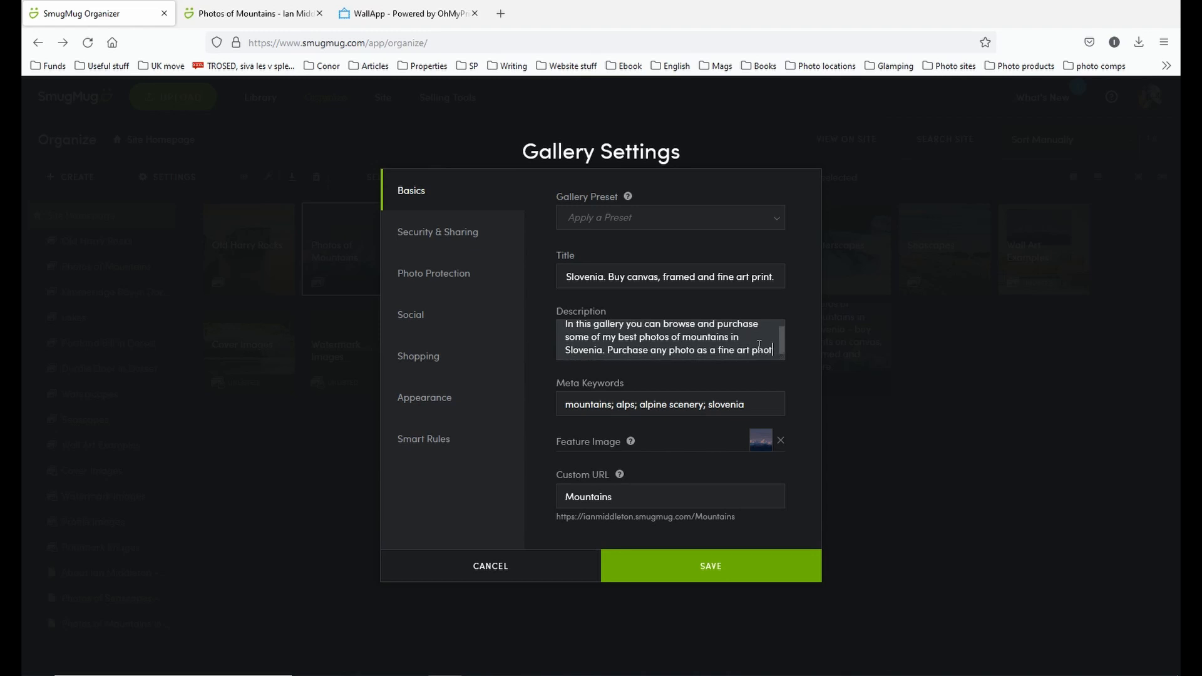
{"action": "type", "text": "ography print"}
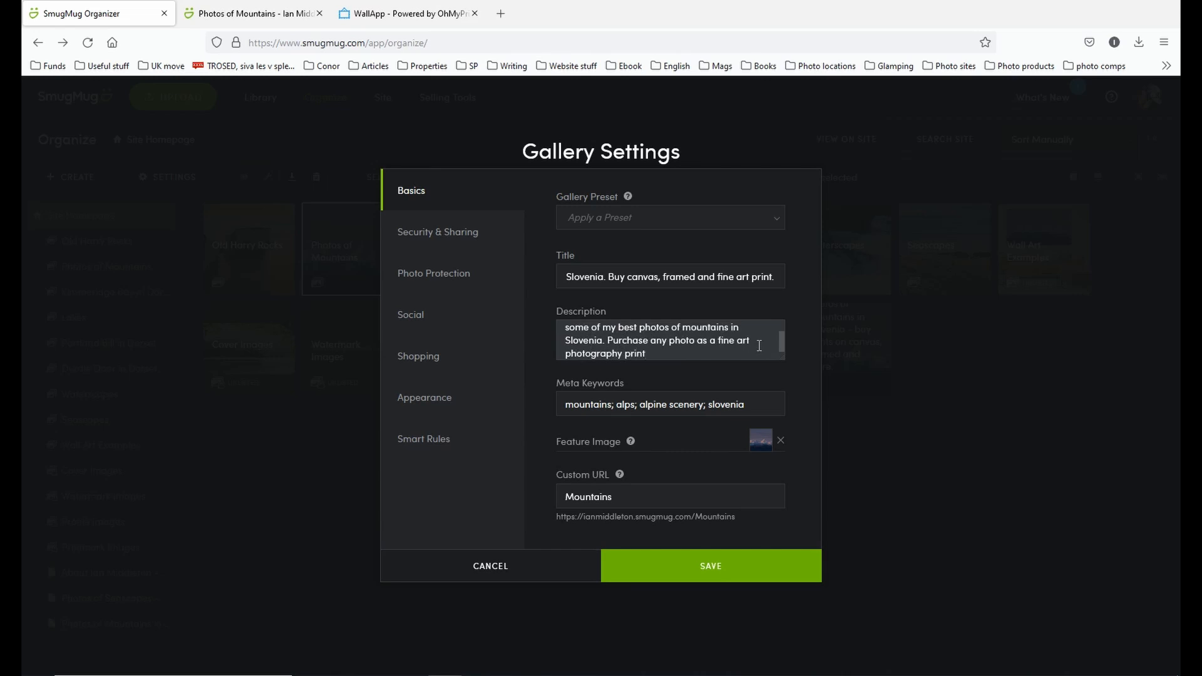
{"action": "type", "text": "anvas, framed, metal and more."}
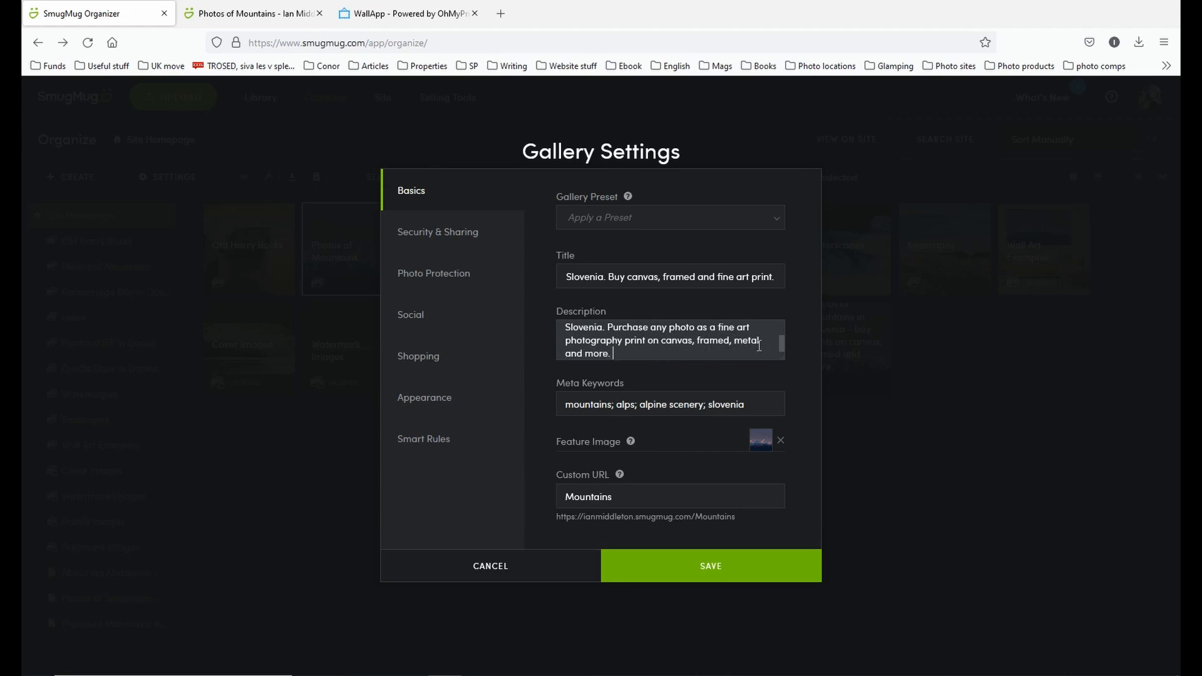
Step: Review the gallery's title, description and meta keywords, and save the gallery settings
{"action": "left_click", "coordinate": [617, 350]}
{"action": "left_click", "coordinate": [568, 405]}
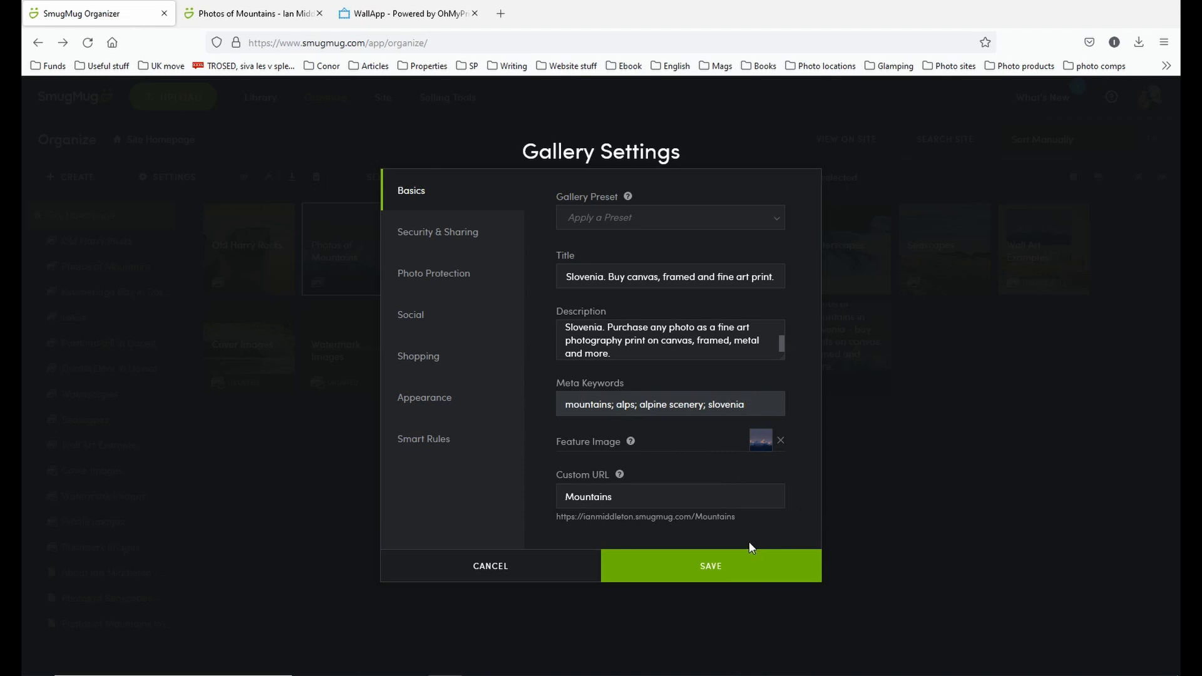
{"action": "left_click", "coordinate": [640, 350]}
{"action": "scroll", "coordinate": [595, 333], "scroll_direction": "up", "scroll_amount": 2}
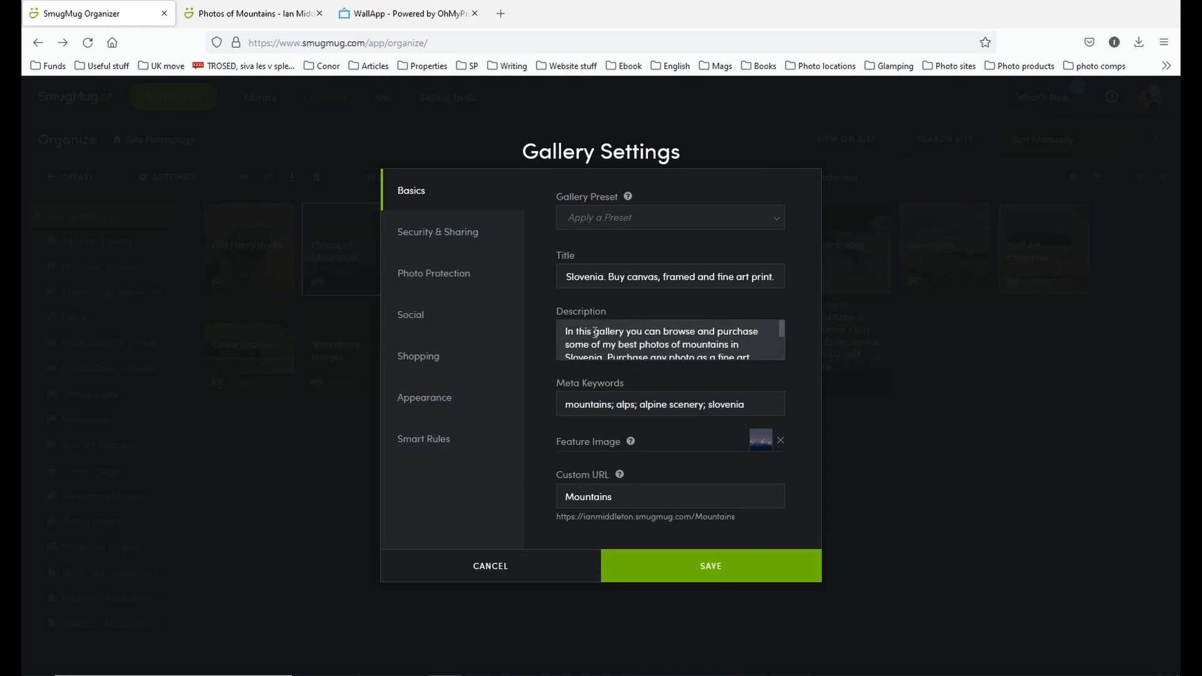
{"action": "left_click", "coordinate": [610, 276]}
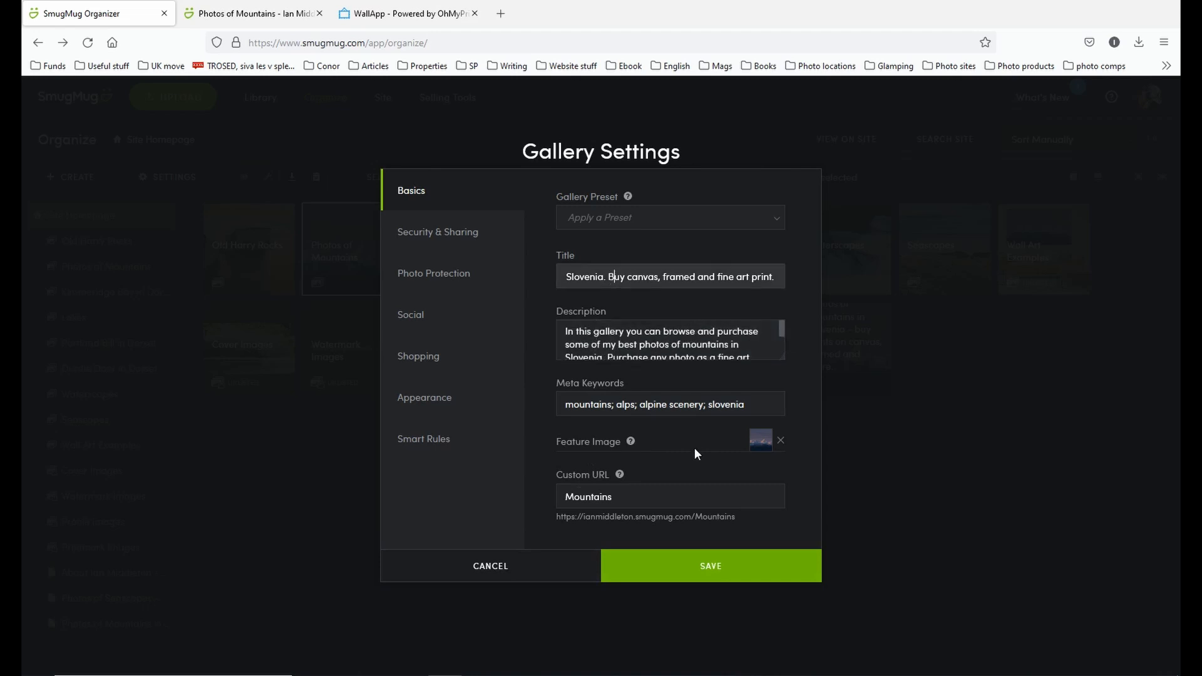
{"action": "left_click", "coordinate": [691, 567]}
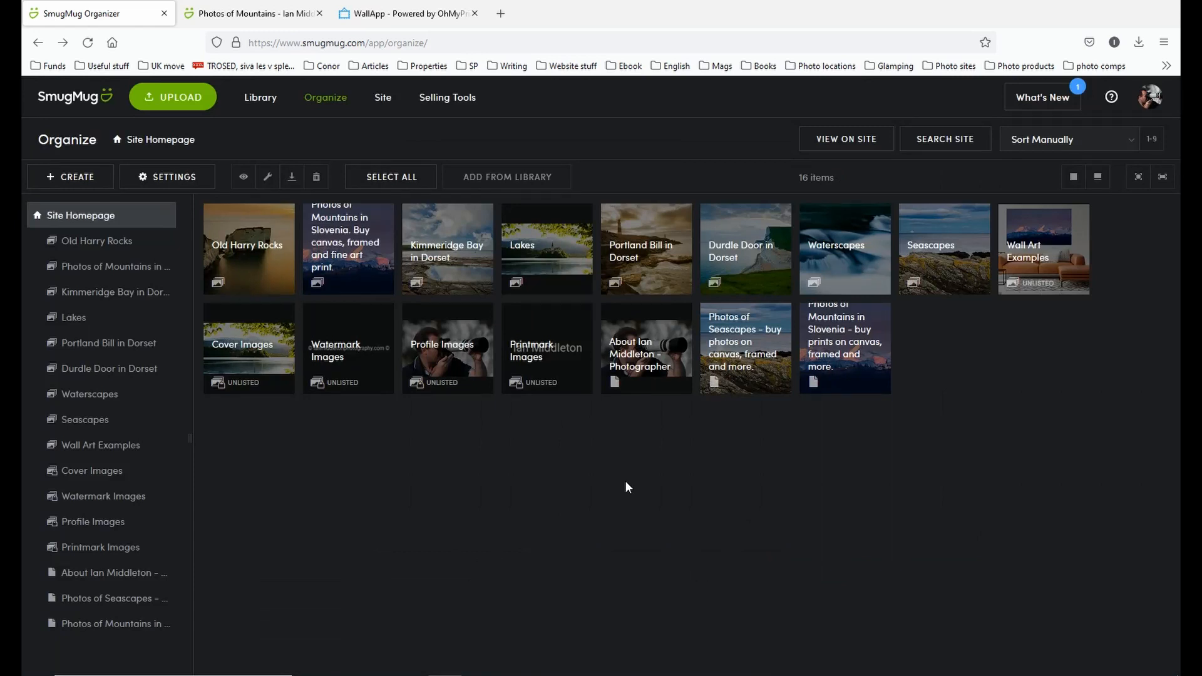
Step: Reload the public mountains gallery page and check how the new title and description display over the cover image
{"action": "left_click", "coordinate": [250, 13]}
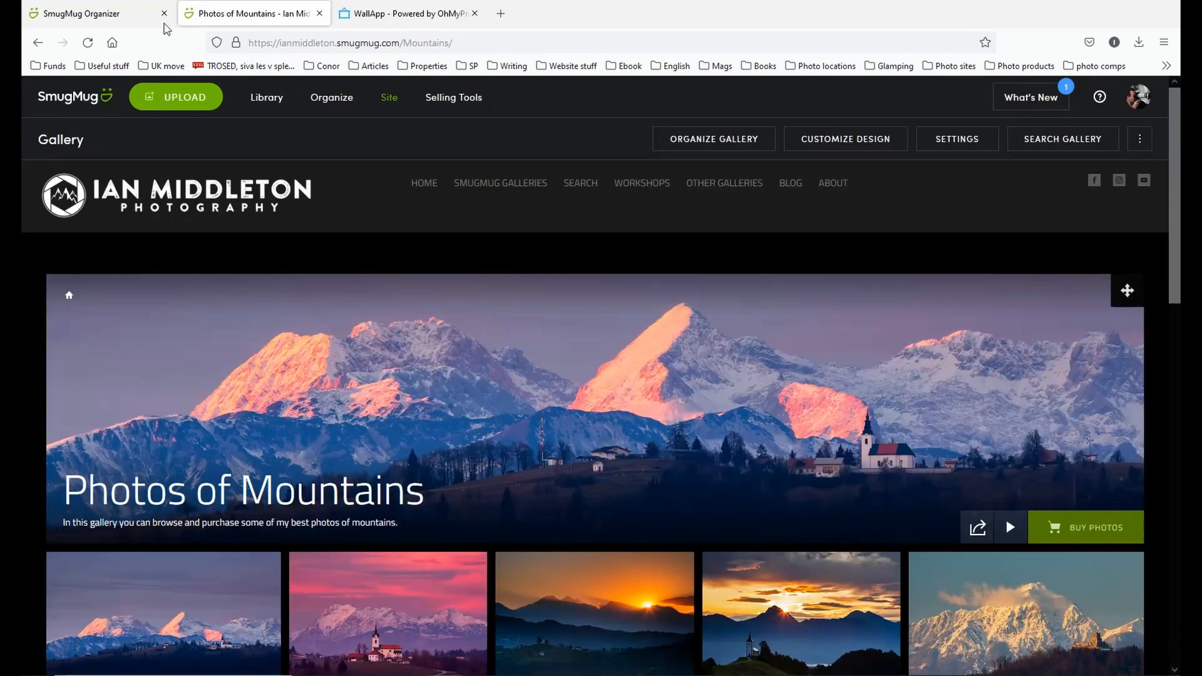
{"action": "left_click", "coordinate": [86, 44]}
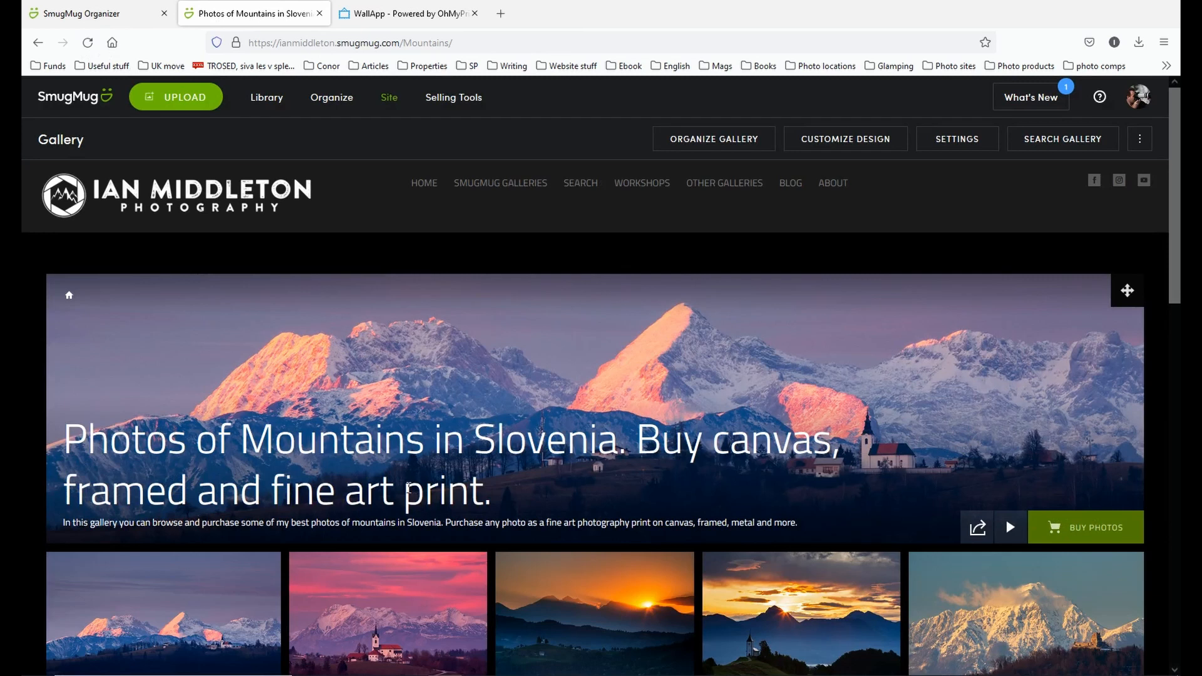
{"action": "scroll", "coordinate": [404, 442], "scroll_direction": "down", "scroll_amount": 1}
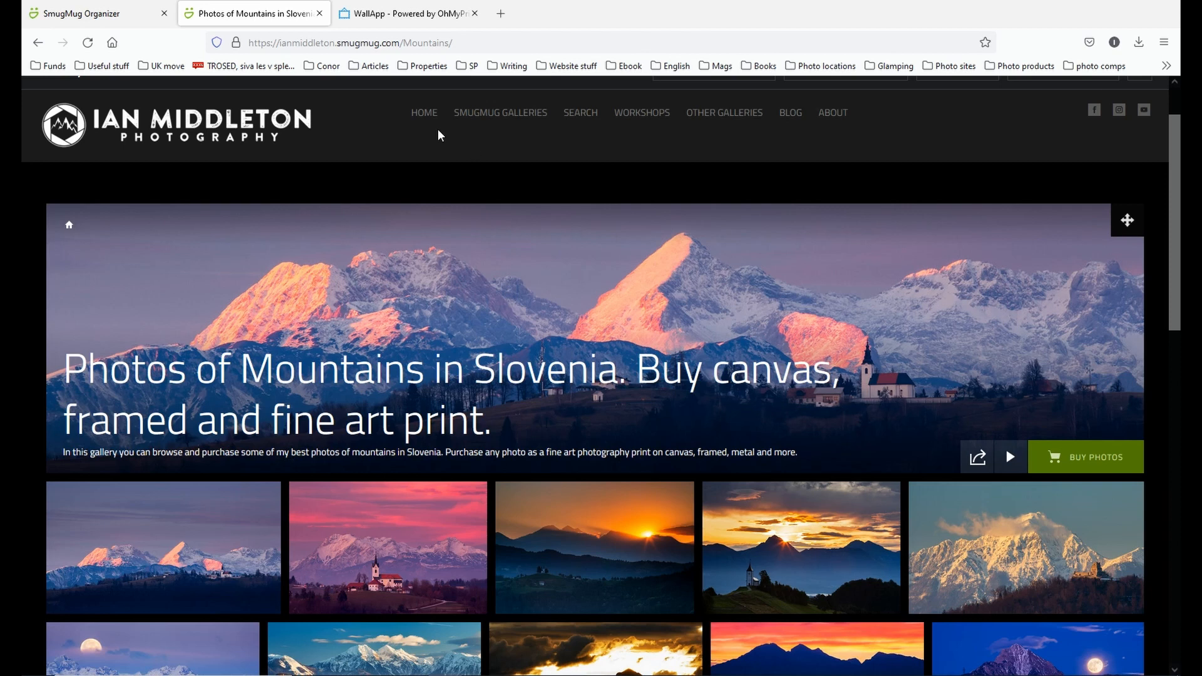
Step: Go to the site homepage and check the mountains gallery's caption in the Galleries section
{"action": "left_click", "coordinate": [423, 118]}
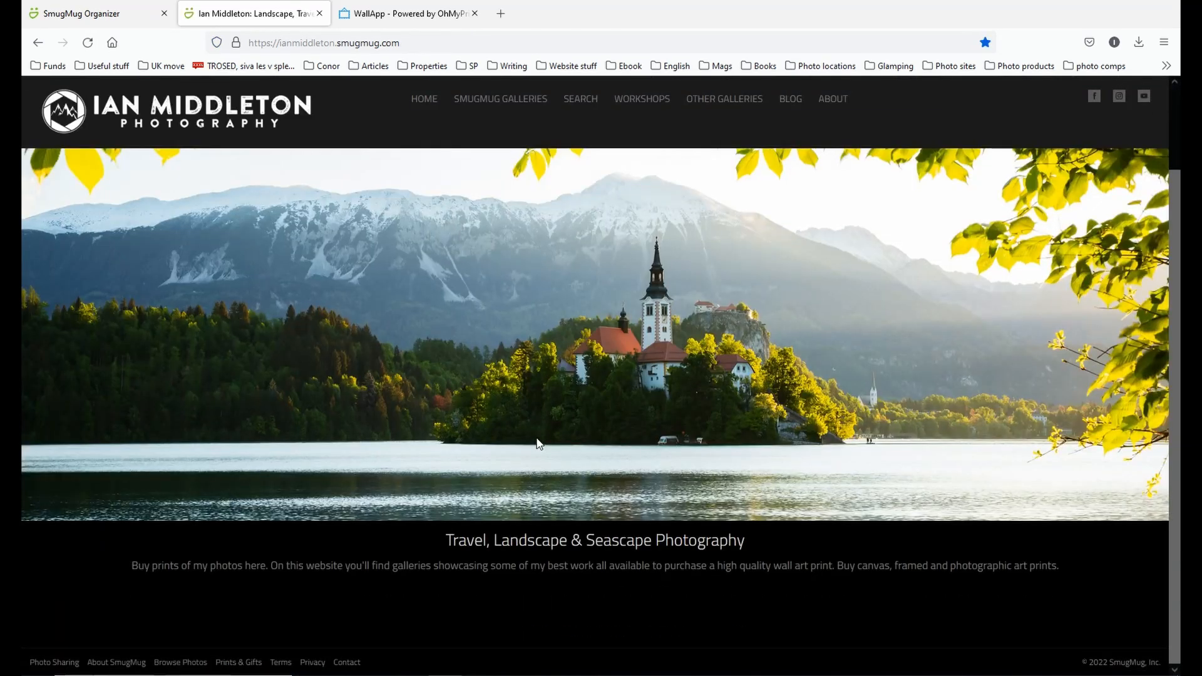
{"action": "scroll", "coordinate": [538, 445], "scroll_direction": "down", "scroll_amount": 3}
{"action": "scroll", "coordinate": [538, 445], "scroll_direction": "down", "scroll_amount": 4}
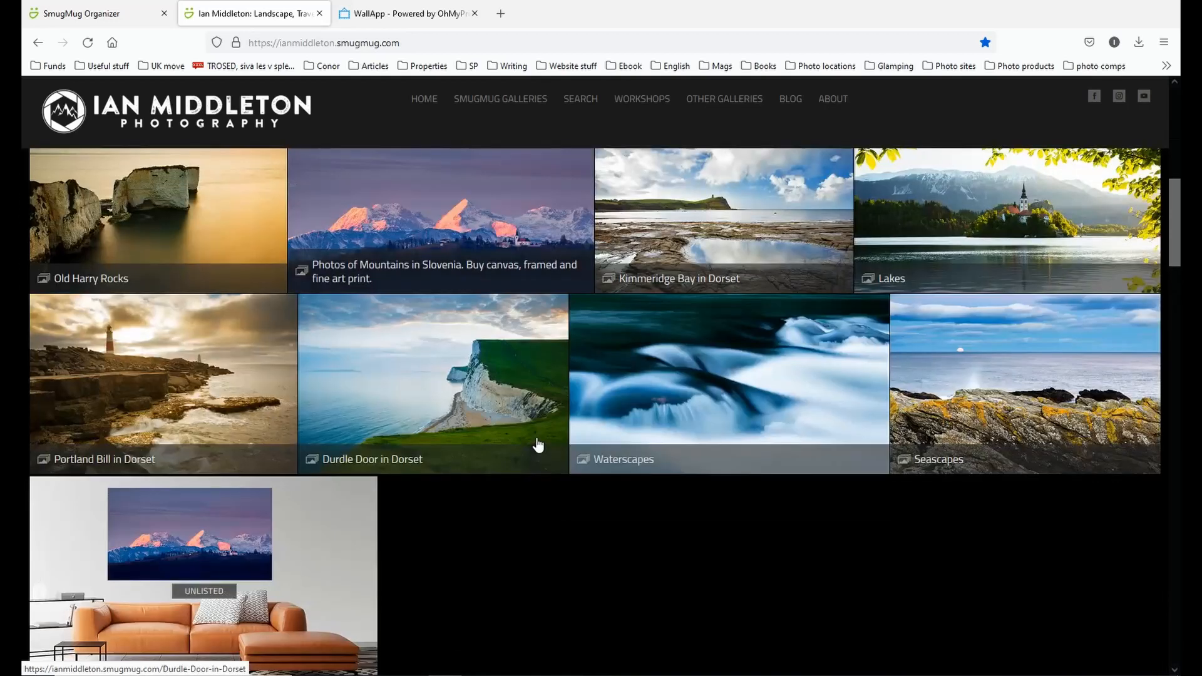
{"action": "scroll", "coordinate": [537, 444], "scroll_direction": "up", "scroll_amount": 1}
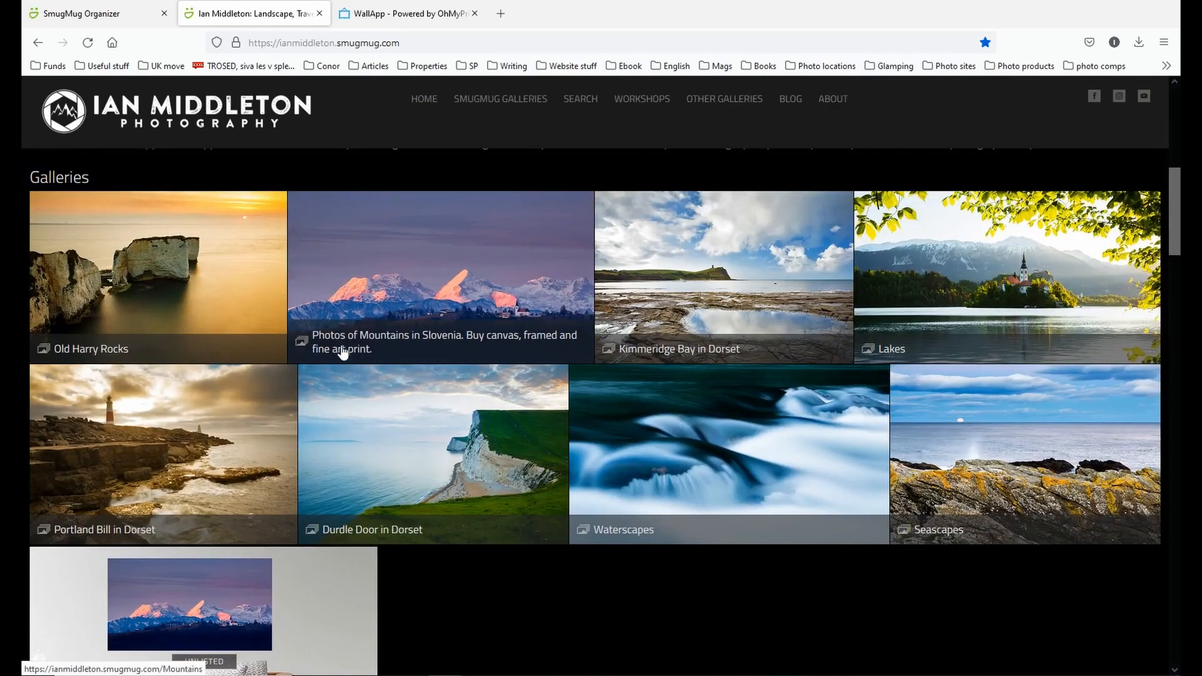
Step: Examine the homepage's cover image, introductory text and gallery thumbnails
{"action": "scroll", "coordinate": [470, 442], "scroll_direction": "up", "scroll_amount": 2}
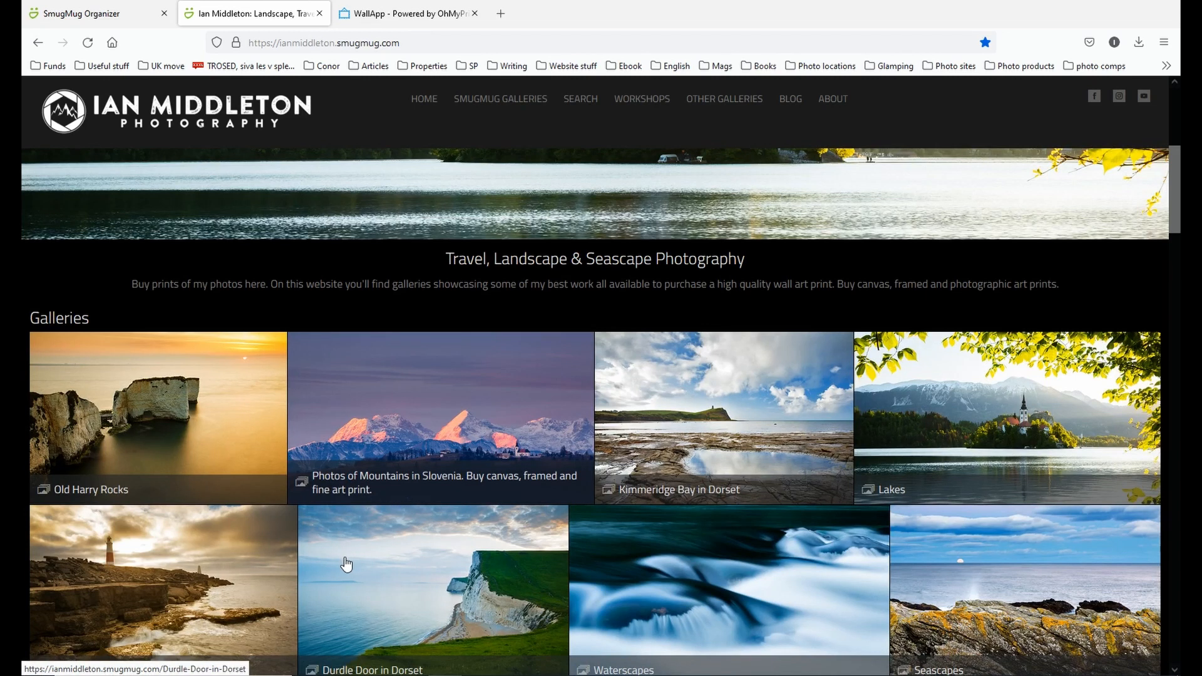
{"action": "scroll", "coordinate": [343, 557], "scroll_direction": "up", "scroll_amount": 5}
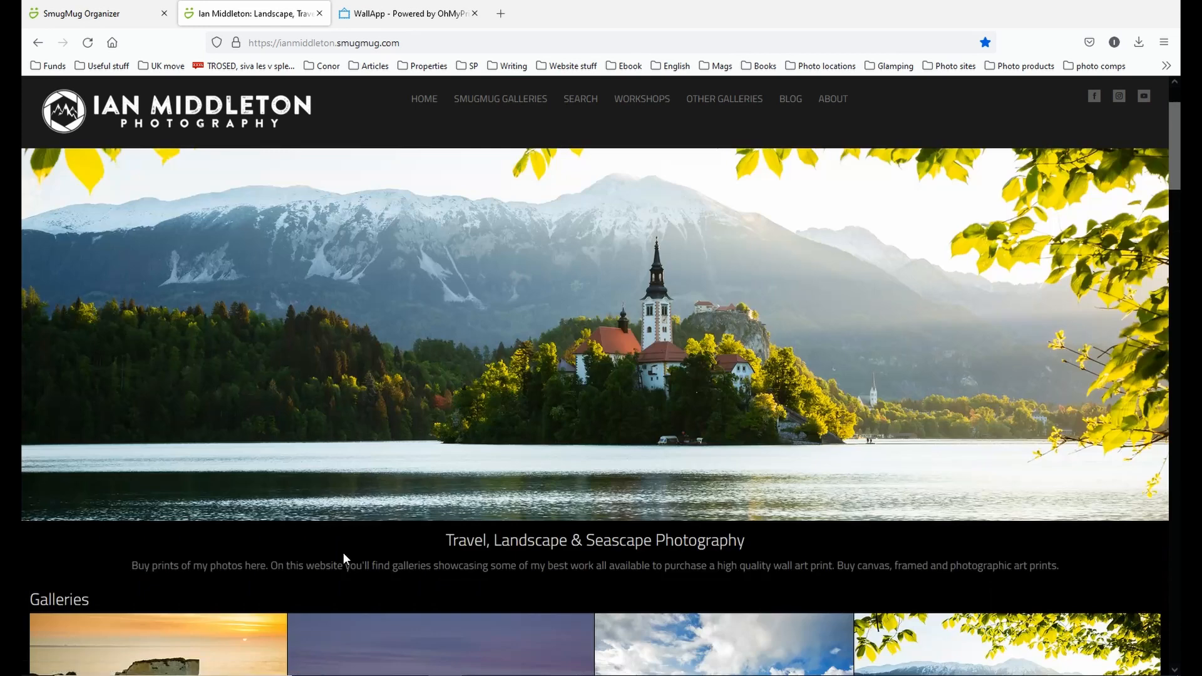
{"action": "scroll", "coordinate": [343, 556], "scroll_direction": "down", "scroll_amount": 5}
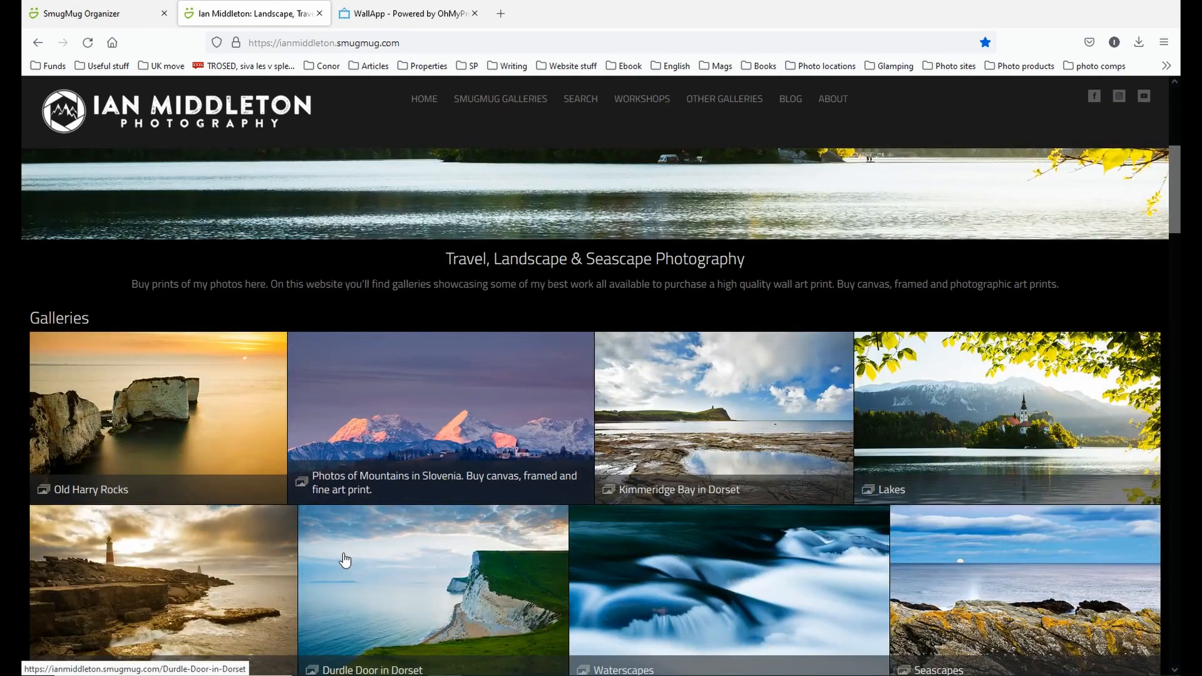
Step: Open the mountains gallery from the homepage and examine its title, description and photo thumbnails
{"action": "left_click", "coordinate": [456, 448]}
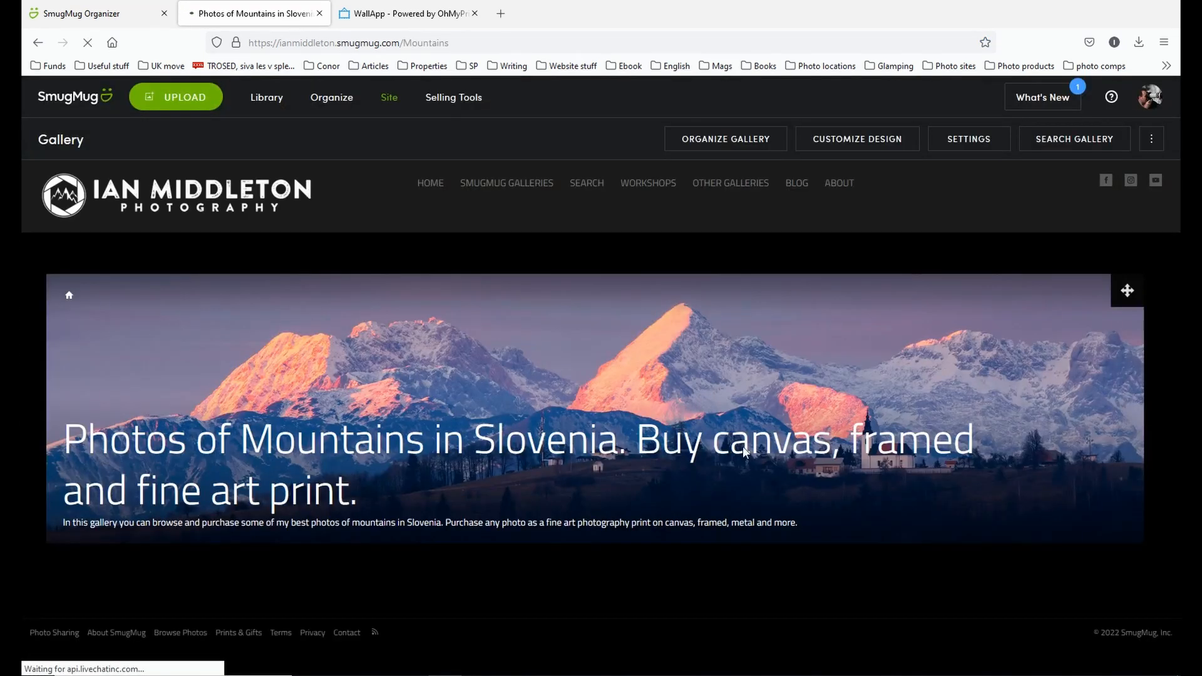
{"action": "scroll", "coordinate": [682, 443], "scroll_direction": "down", "scroll_amount": 5}
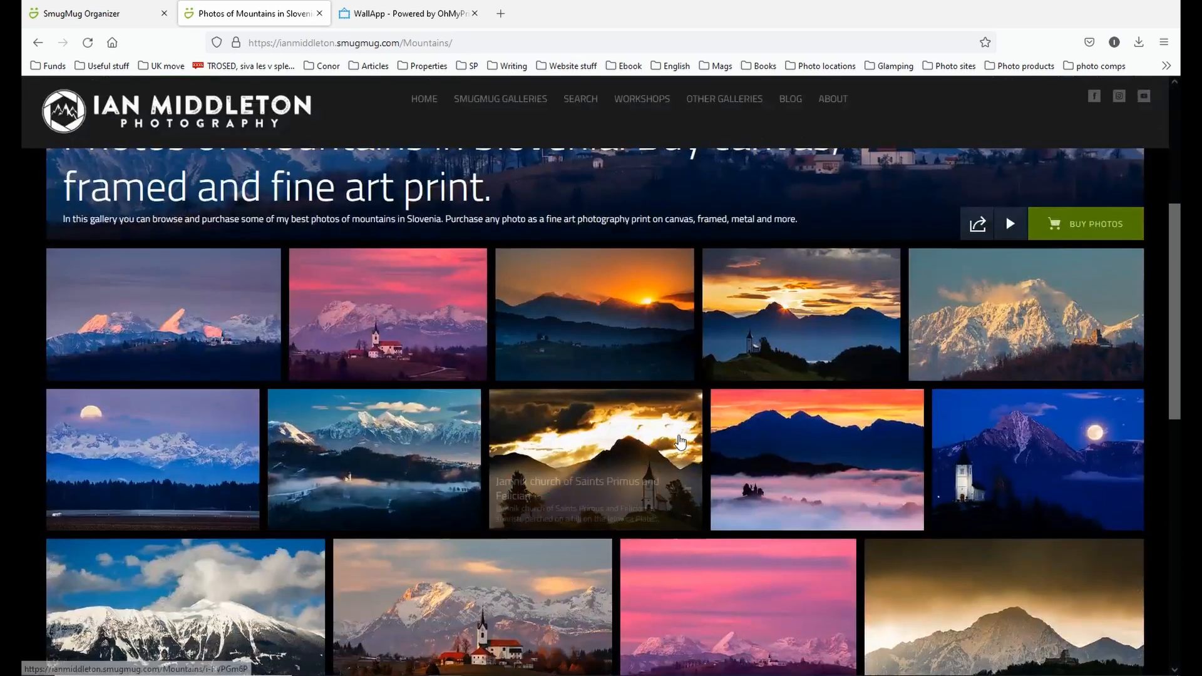
{"action": "scroll", "coordinate": [681, 442], "scroll_direction": "down", "scroll_amount": 1}
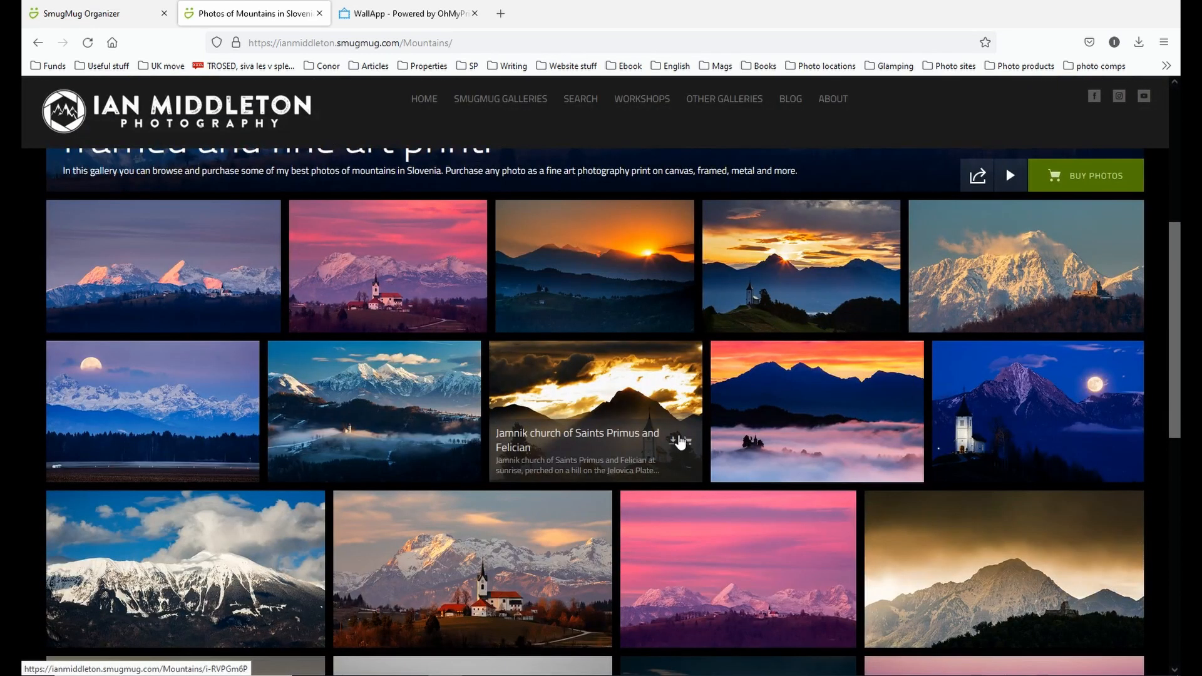
{"action": "scroll", "coordinate": [680, 442], "scroll_direction": "up", "scroll_amount": 5}
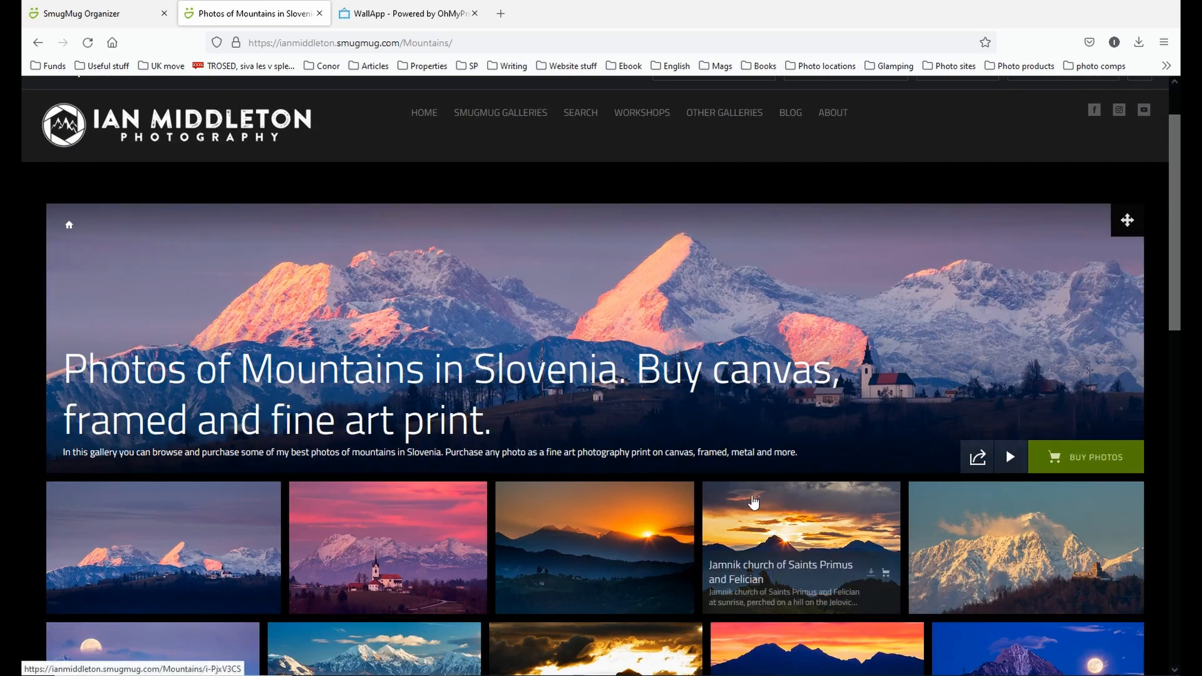
{"action": "scroll", "coordinate": [753, 501], "scroll_direction": "down", "scroll_amount": 2}
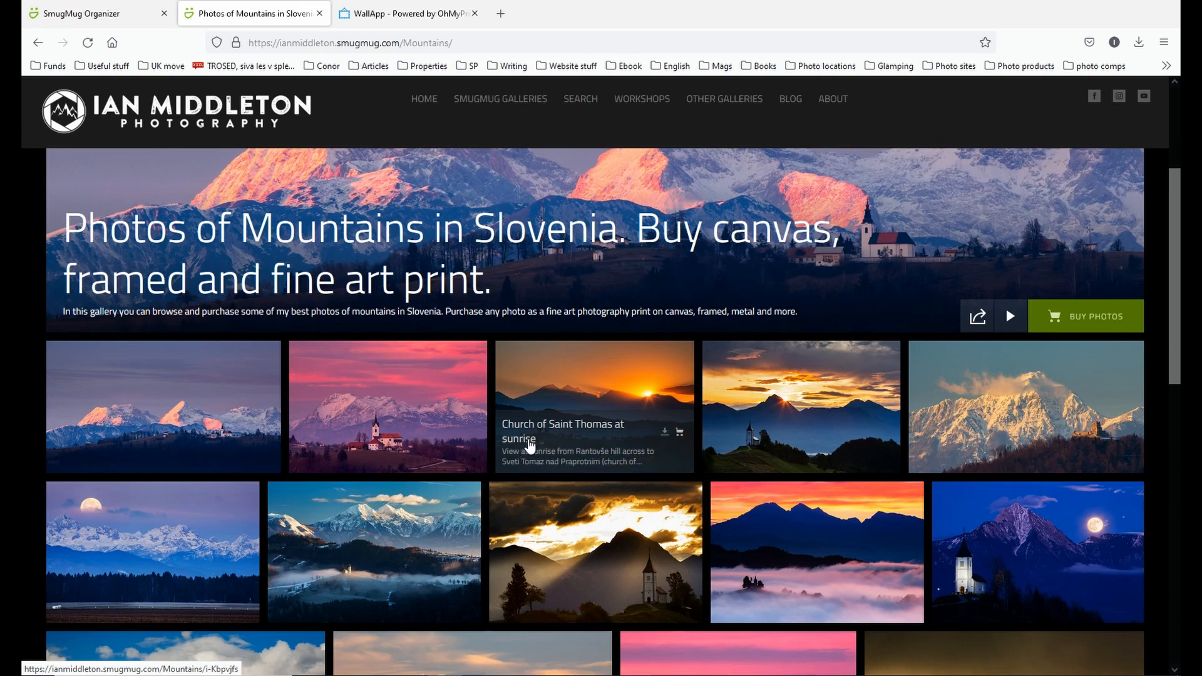
Step: Open the Mountains page from the site's SmugMug Galleries links in a new browser tab and switch to it
{"action": "mouse_move", "coordinate": [533, 103]}
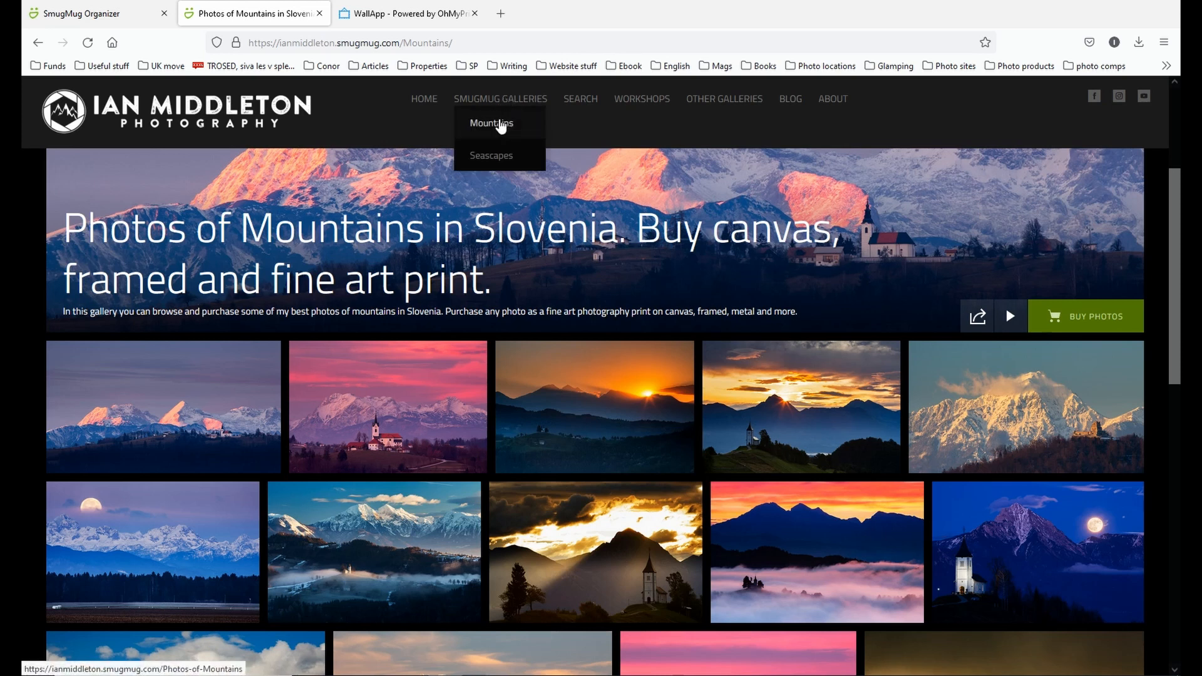
{"action": "right_click", "coordinate": [495, 129]}
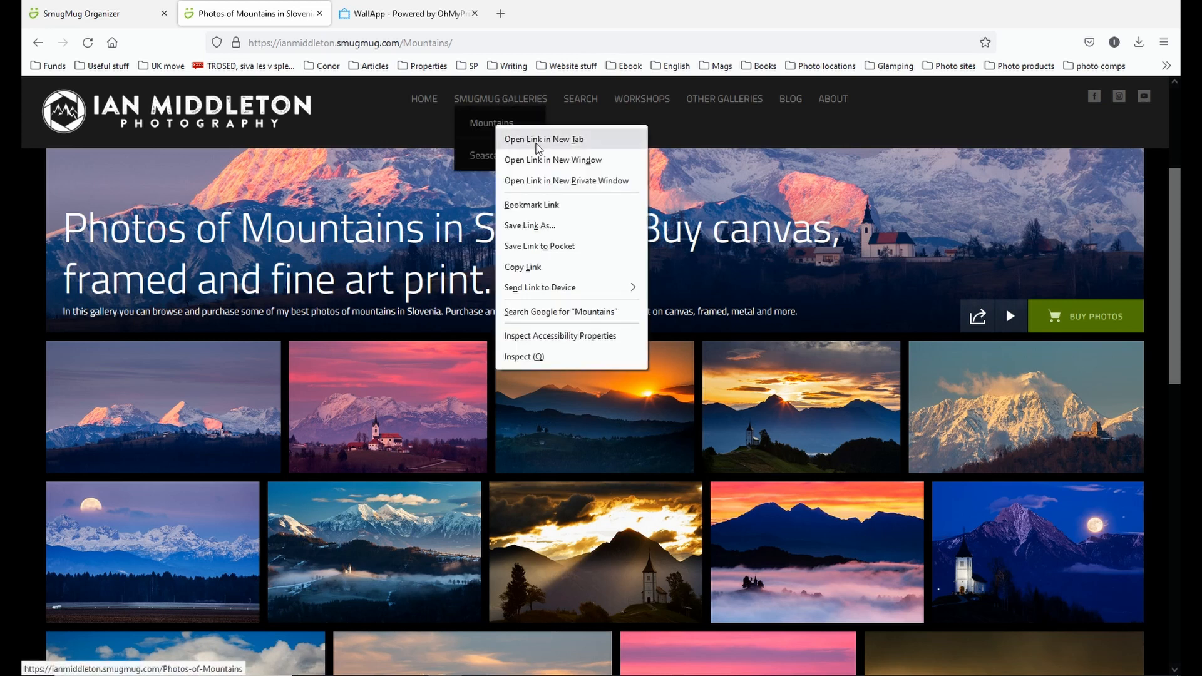
{"action": "left_click", "coordinate": [526, 137]}
{"action": "left_click", "coordinate": [407, 15]}
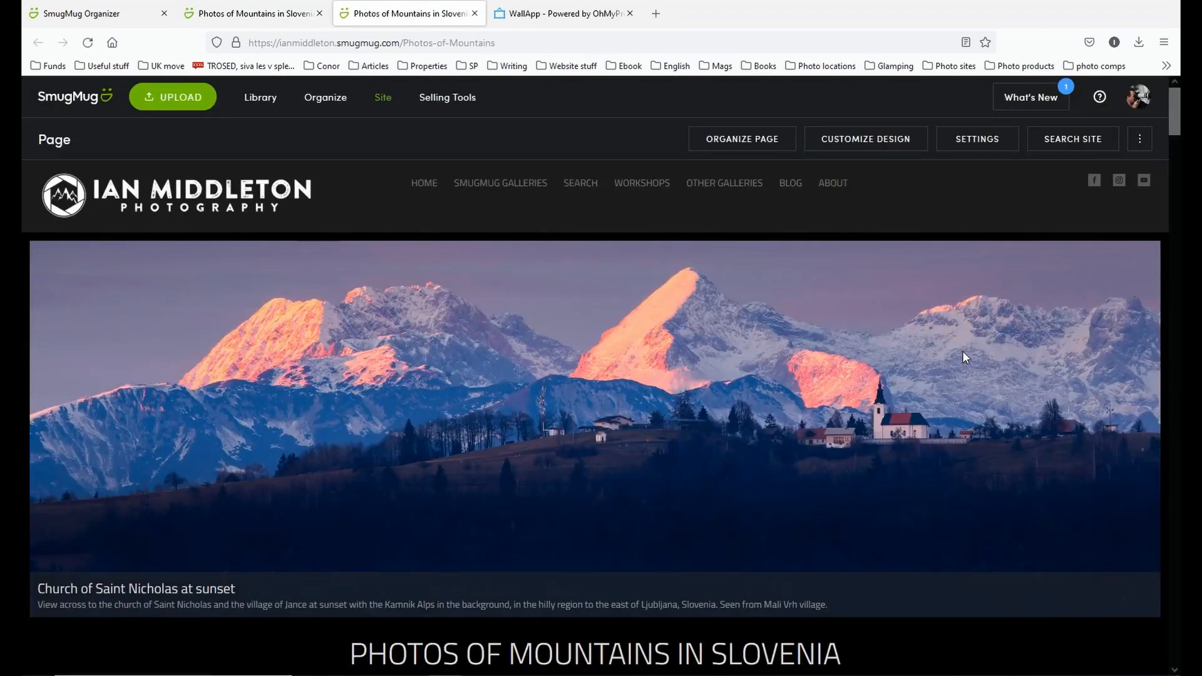
Step: Read the custom mountains page's heading, introductory paragraphs and print-buying text
{"action": "scroll", "coordinate": [963, 351], "scroll_direction": "down", "scroll_amount": 5}
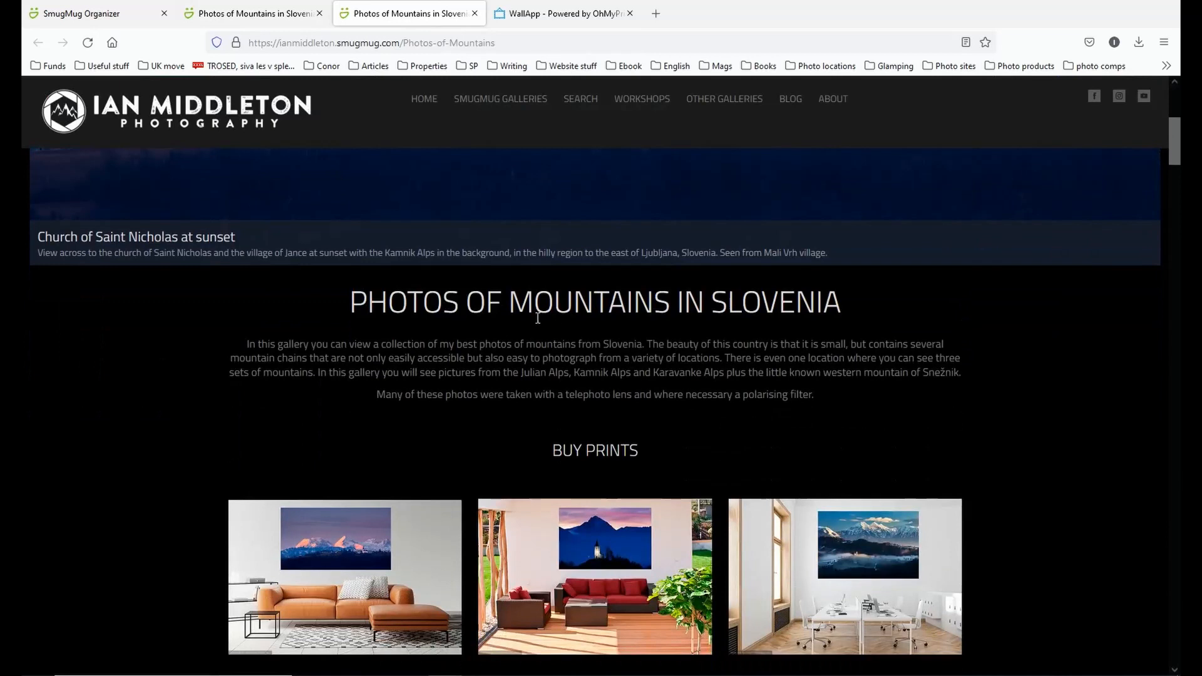
{"action": "scroll", "coordinate": [560, 308], "scroll_direction": "down", "scroll_amount": 2}
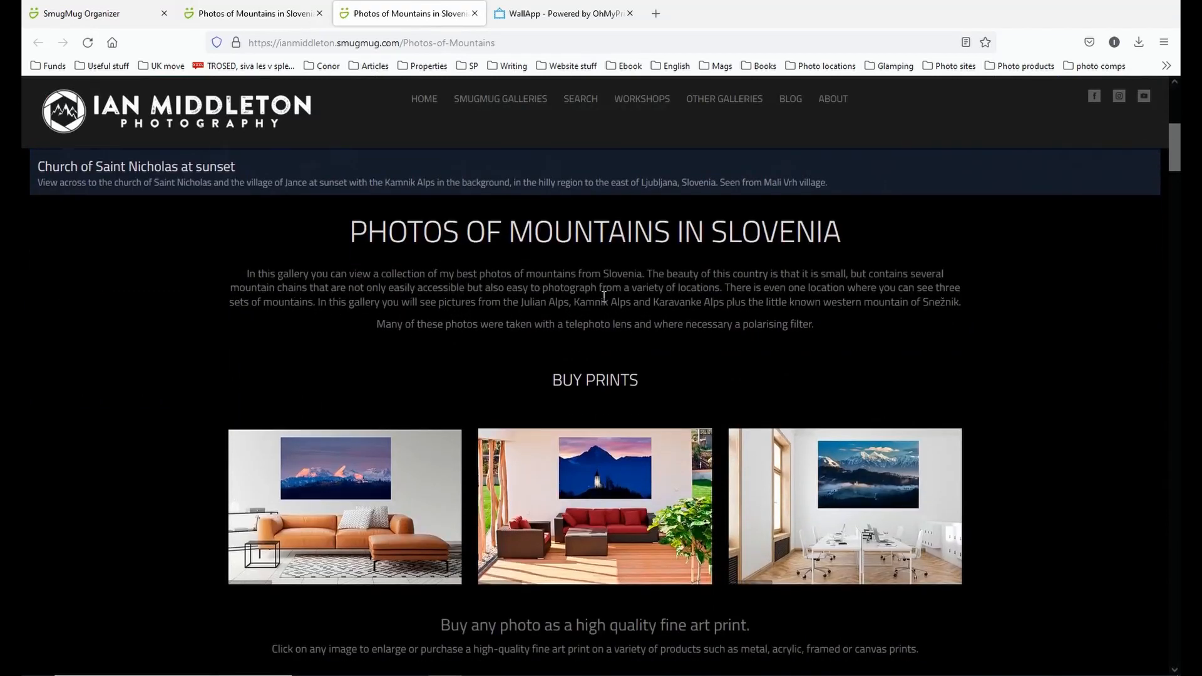
{"action": "scroll", "coordinate": [601, 282], "scroll_direction": "up", "scroll_amount": 2}
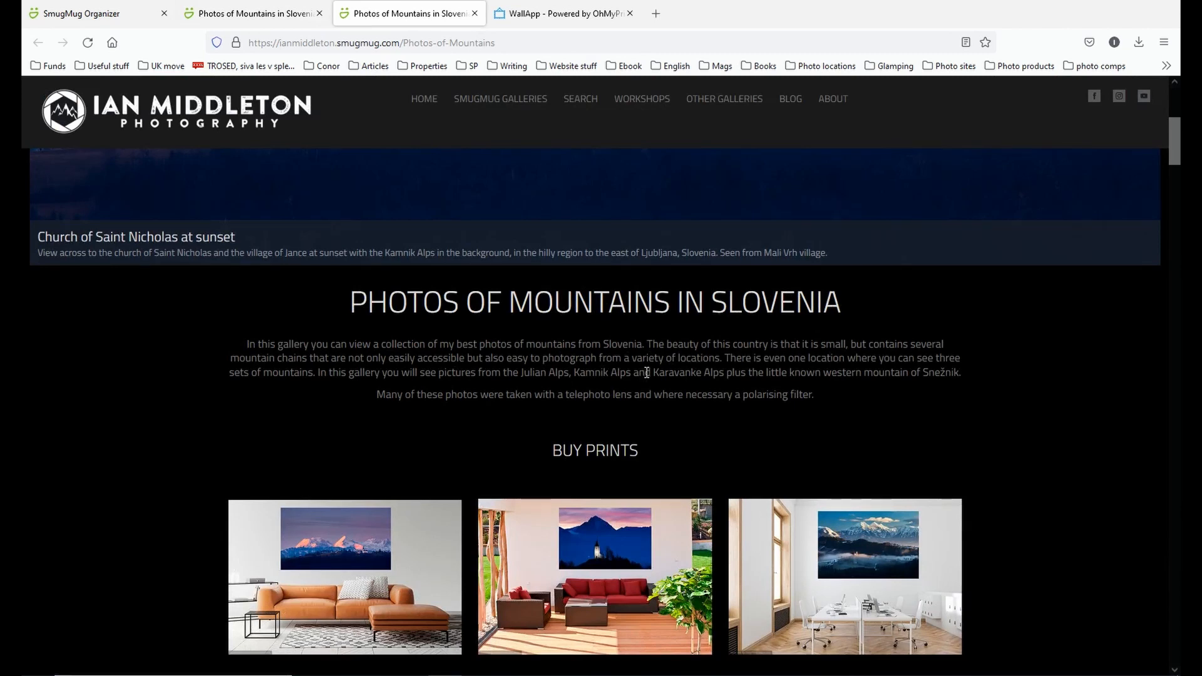
{"action": "scroll", "coordinate": [647, 374], "scroll_direction": "down", "scroll_amount": 1}
{"action": "scroll", "coordinate": [601, 385], "scroll_direction": "down", "scroll_amount": 1}
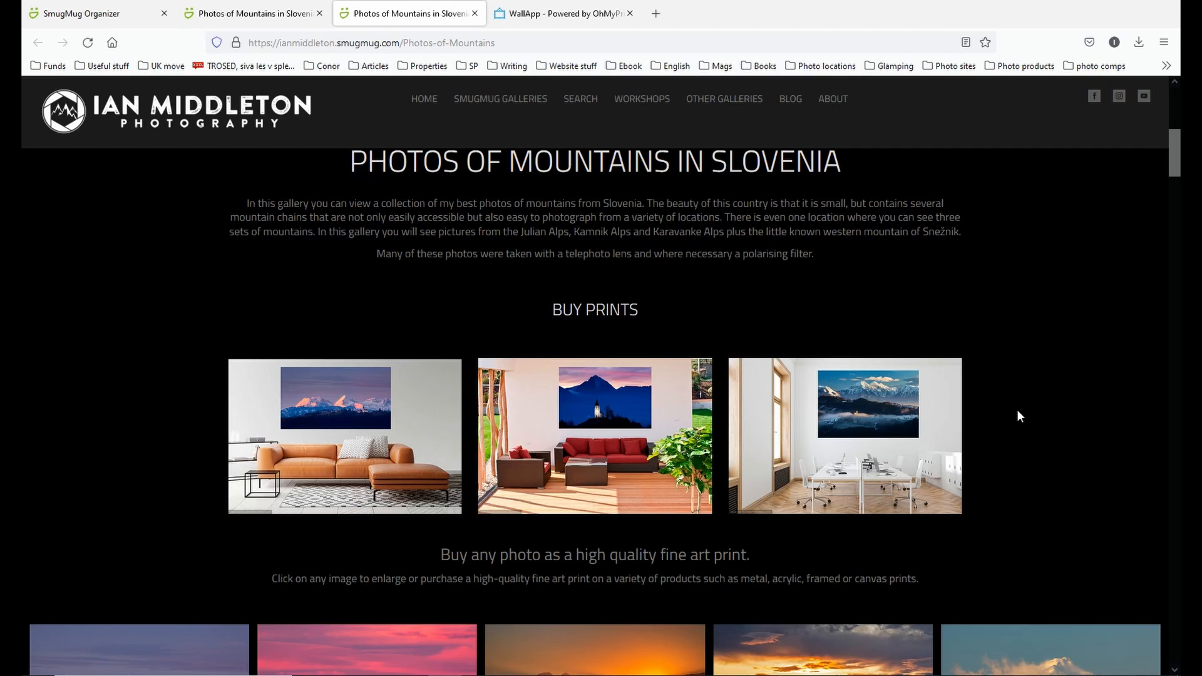
{"action": "scroll", "coordinate": [926, 256], "scroll_direction": "down", "scroll_amount": 3}
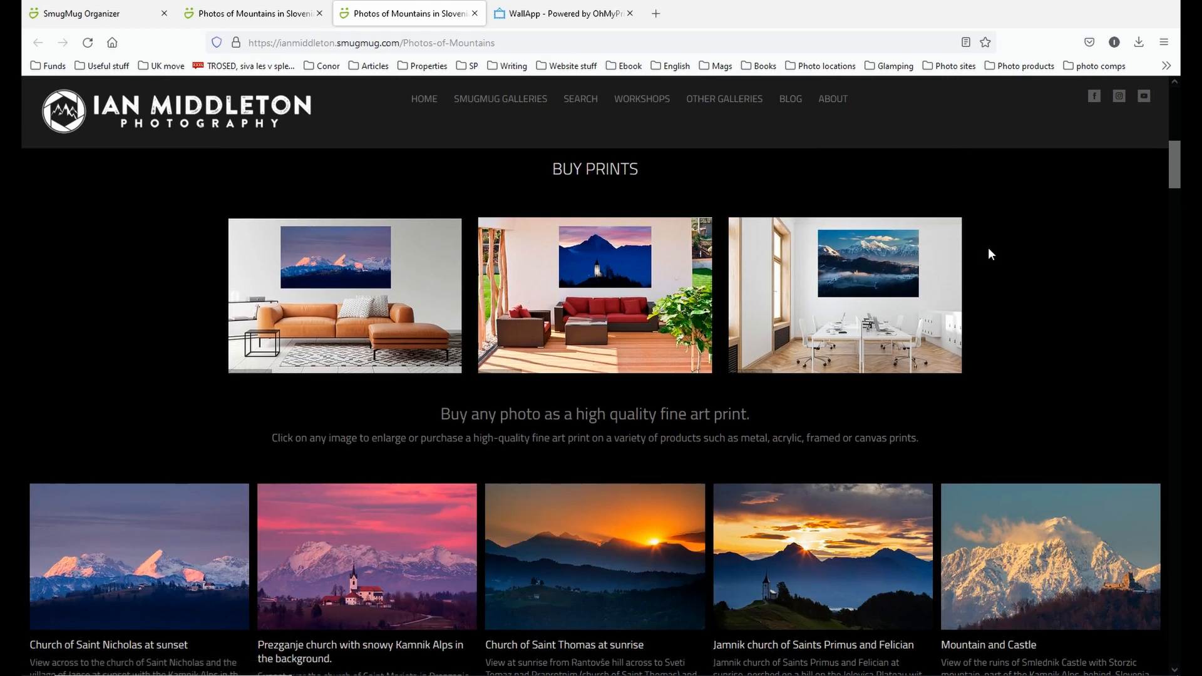
Step: Compare the page's cover image and intro with the Buy Prints section and its three wall art examples
{"action": "scroll", "coordinate": [987, 257], "scroll_direction": "up", "scroll_amount": 6}
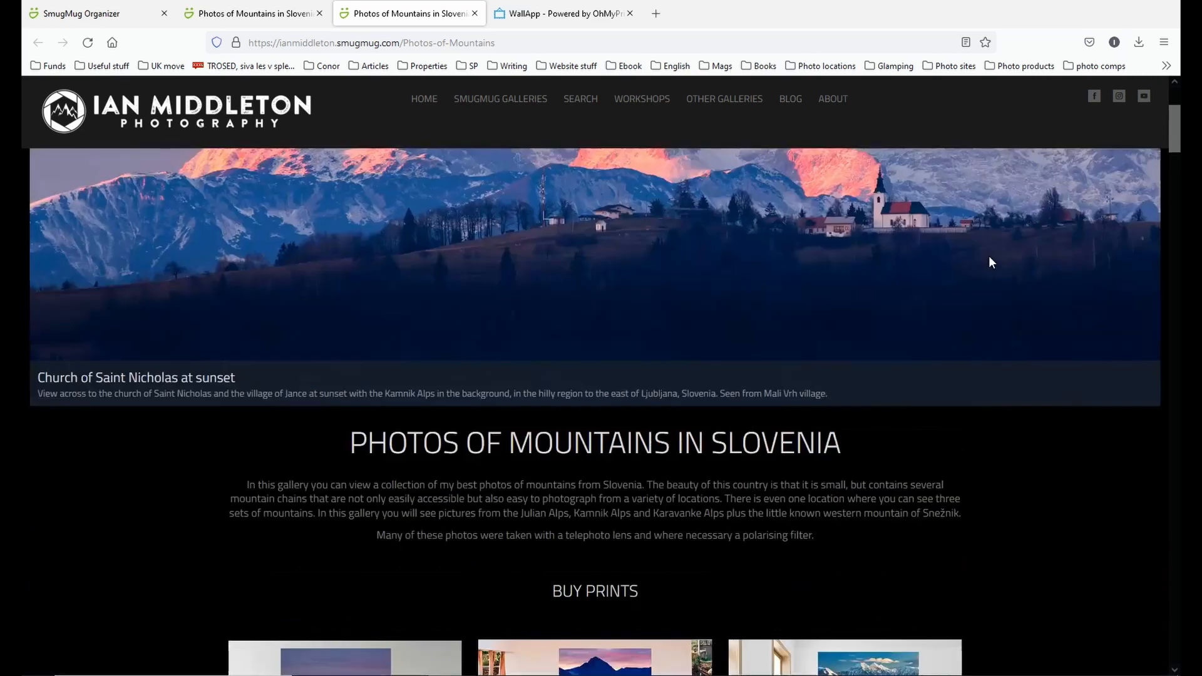
{"action": "scroll", "coordinate": [990, 258], "scroll_direction": "down", "scroll_amount": 7}
{"action": "scroll", "coordinate": [989, 257], "scroll_direction": "up", "scroll_amount": 2}
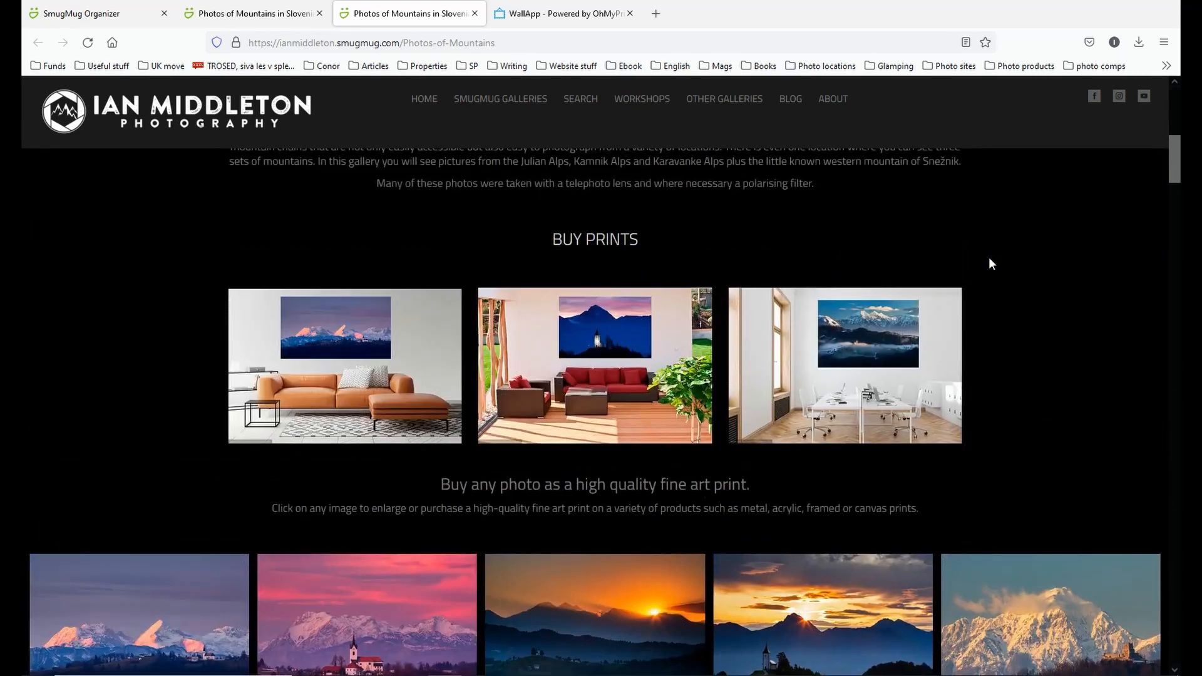
{"action": "scroll", "coordinate": [990, 257], "scroll_direction": "down", "scroll_amount": 4}
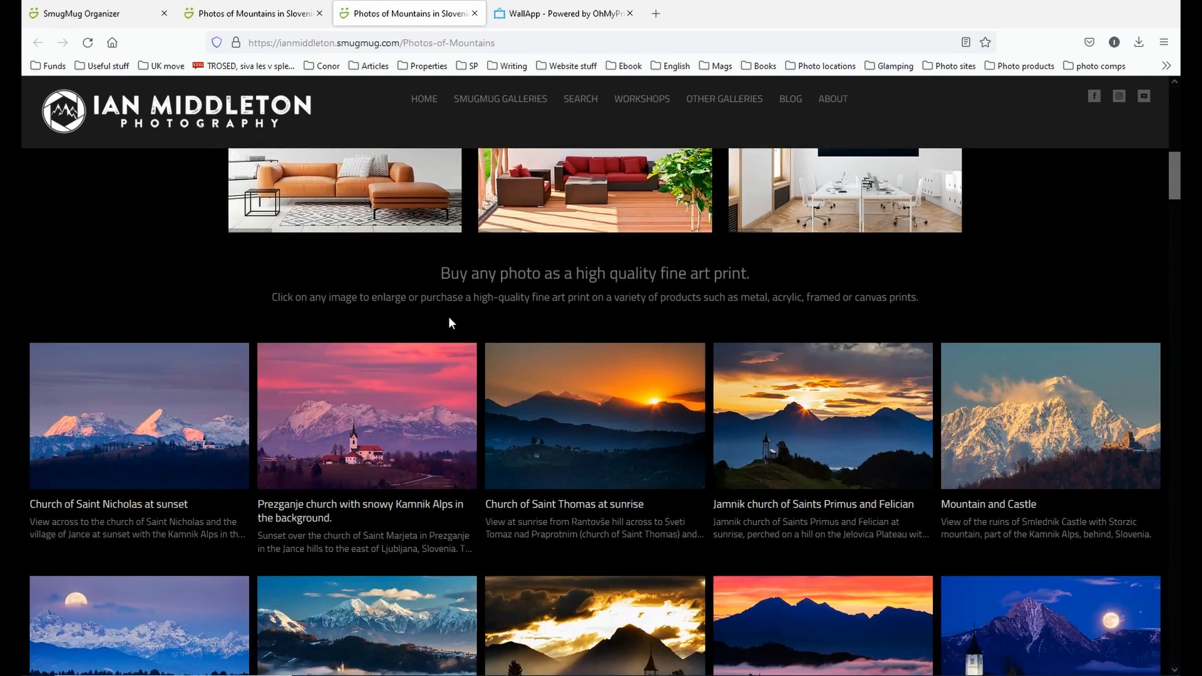
{"action": "scroll", "coordinate": [732, 278], "scroll_direction": "up", "scroll_amount": 3}
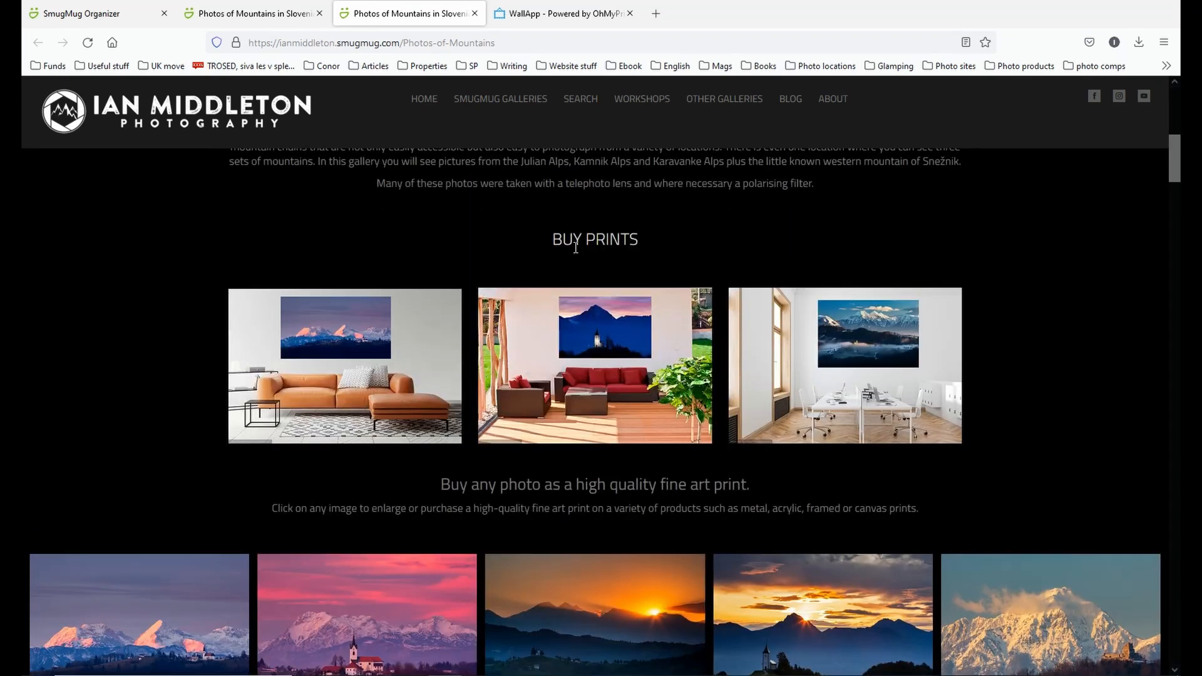
{"action": "scroll", "coordinate": [577, 248], "scroll_direction": "down", "scroll_amount": 1}
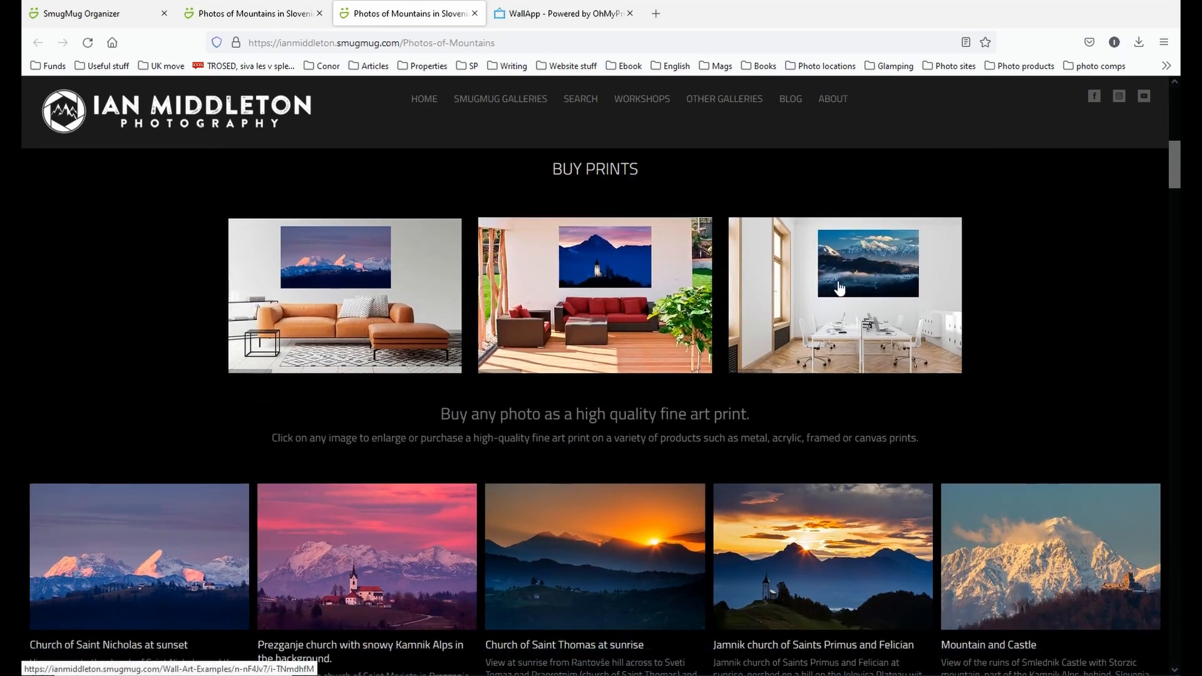
{"action": "scroll", "coordinate": [840, 288], "scroll_direction": "down", "scroll_amount": 1}
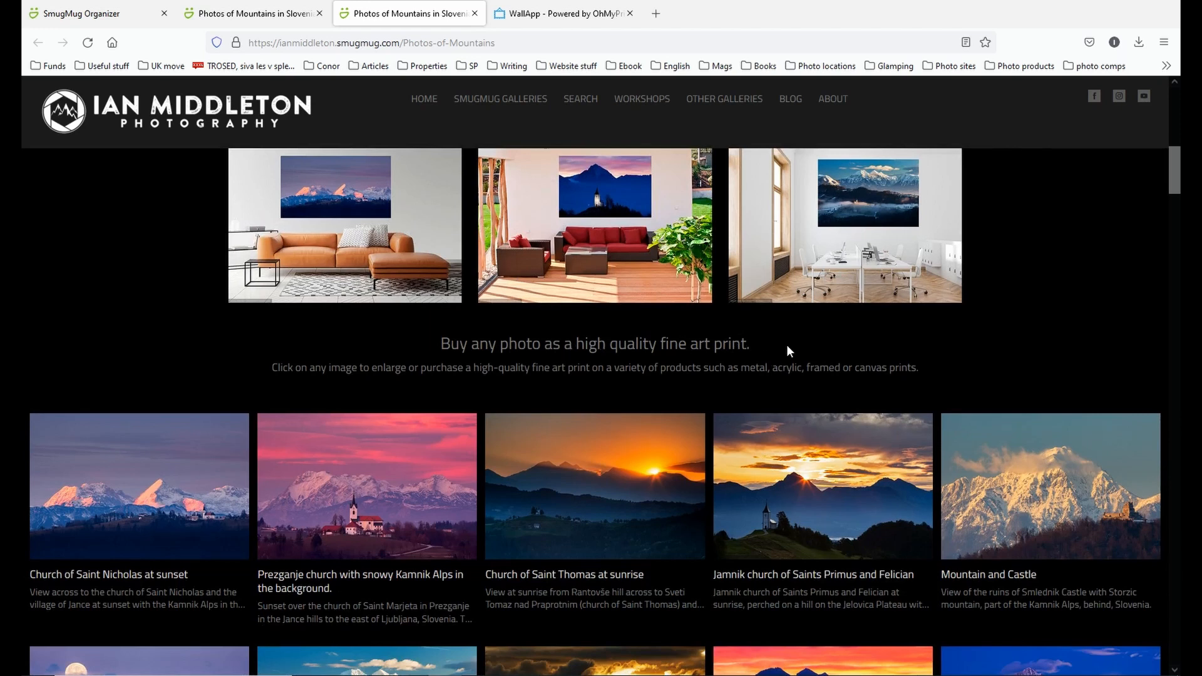
Step: Browse the captioned photos, view the buying options of "Full Moon over Church of Saint Thomas", and close the photo
{"action": "scroll", "coordinate": [787, 344], "scroll_direction": "down", "scroll_amount": 3}
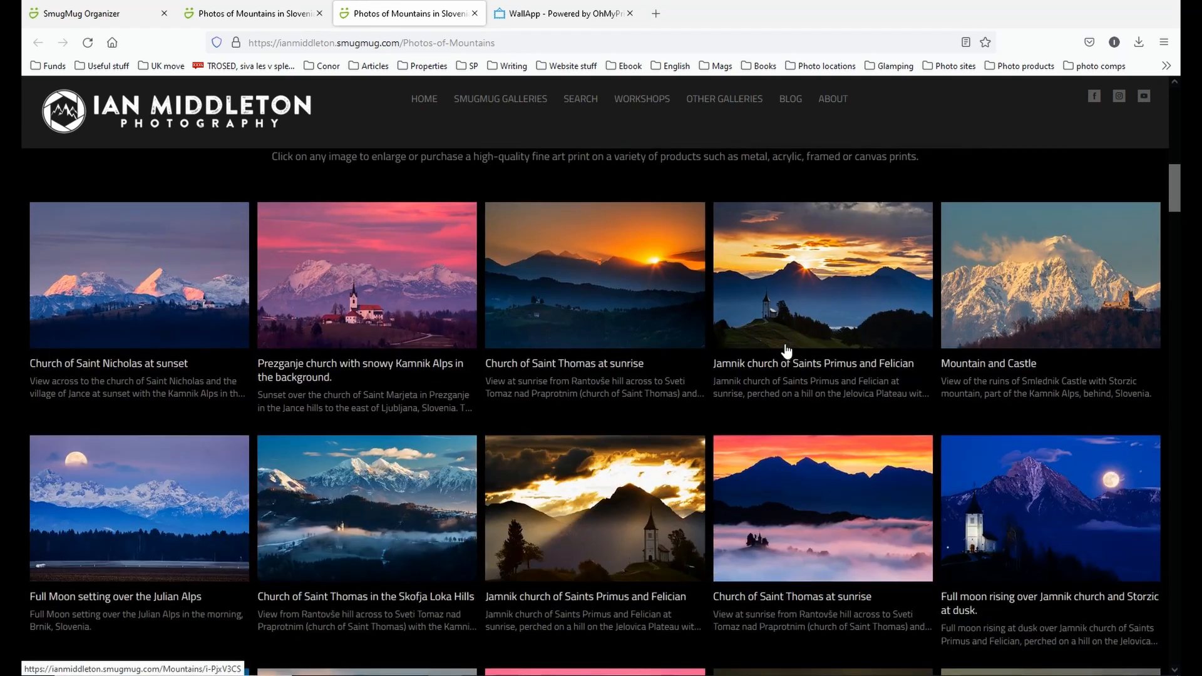
{"action": "scroll", "coordinate": [787, 346], "scroll_direction": "down", "scroll_amount": 1}
{"action": "scroll", "coordinate": [787, 346], "scroll_direction": "down", "scroll_amount": 3}
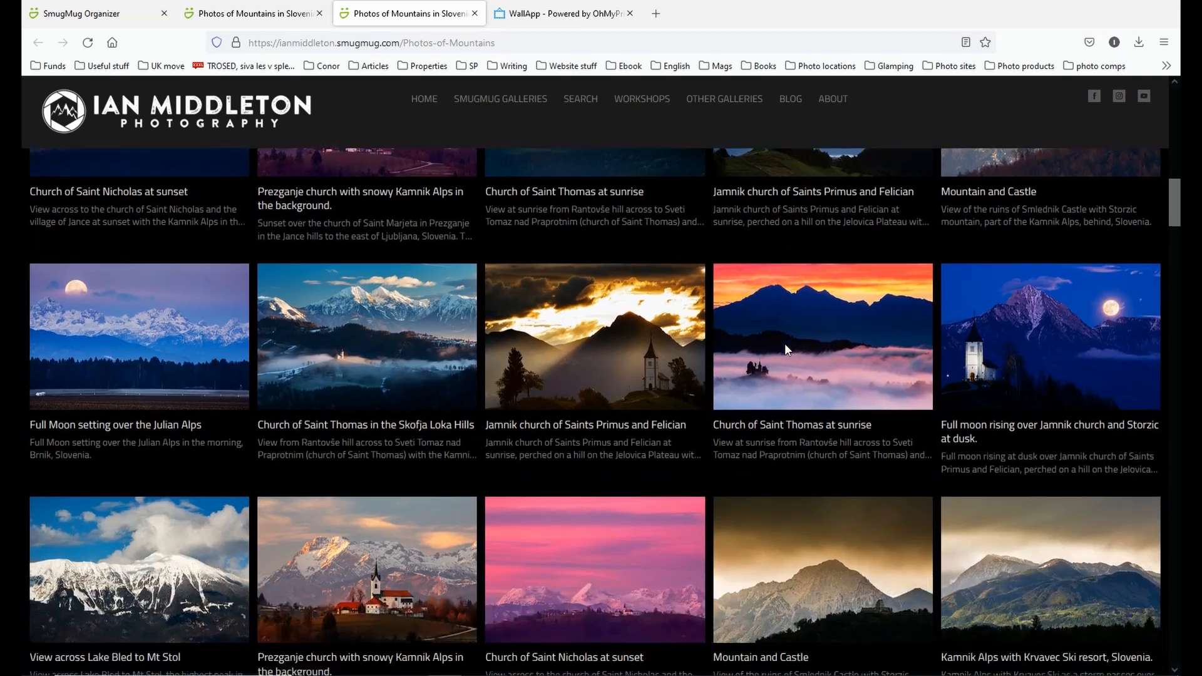
{"action": "scroll", "coordinate": [787, 346], "scroll_direction": "down", "scroll_amount": 3}
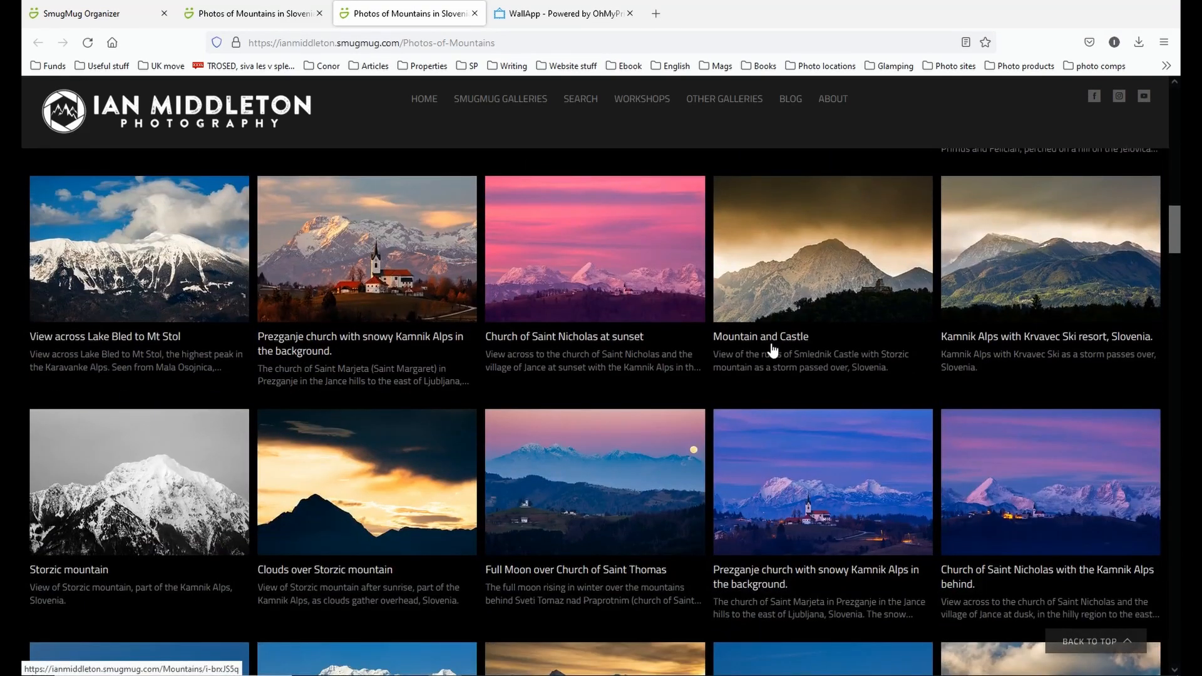
{"action": "scroll", "coordinate": [754, 347], "scroll_direction": "down", "scroll_amount": 3}
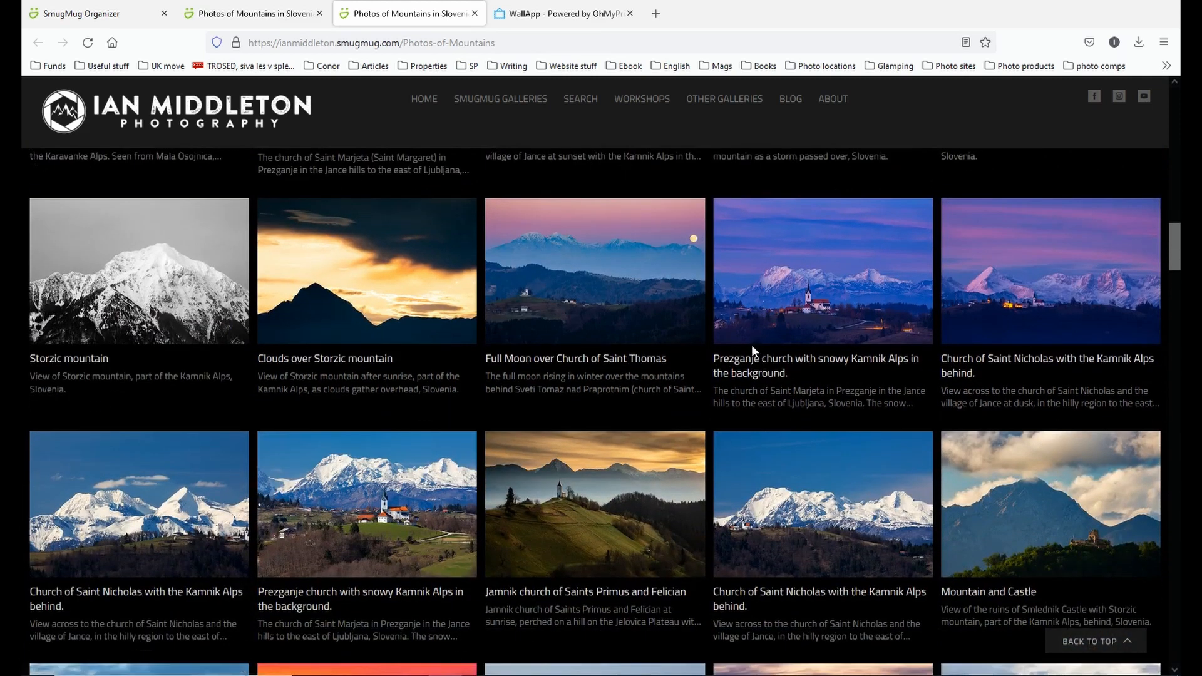
{"action": "left_click", "coordinate": [619, 288]}
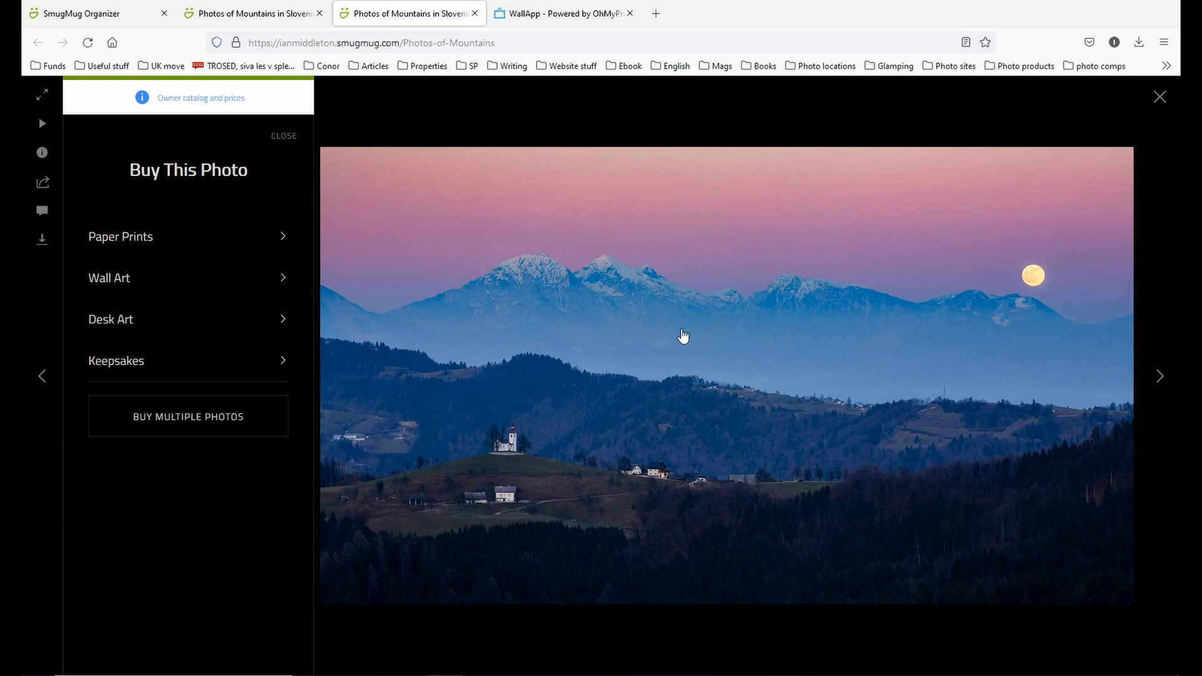
{"action": "left_click", "coordinate": [1160, 98]}
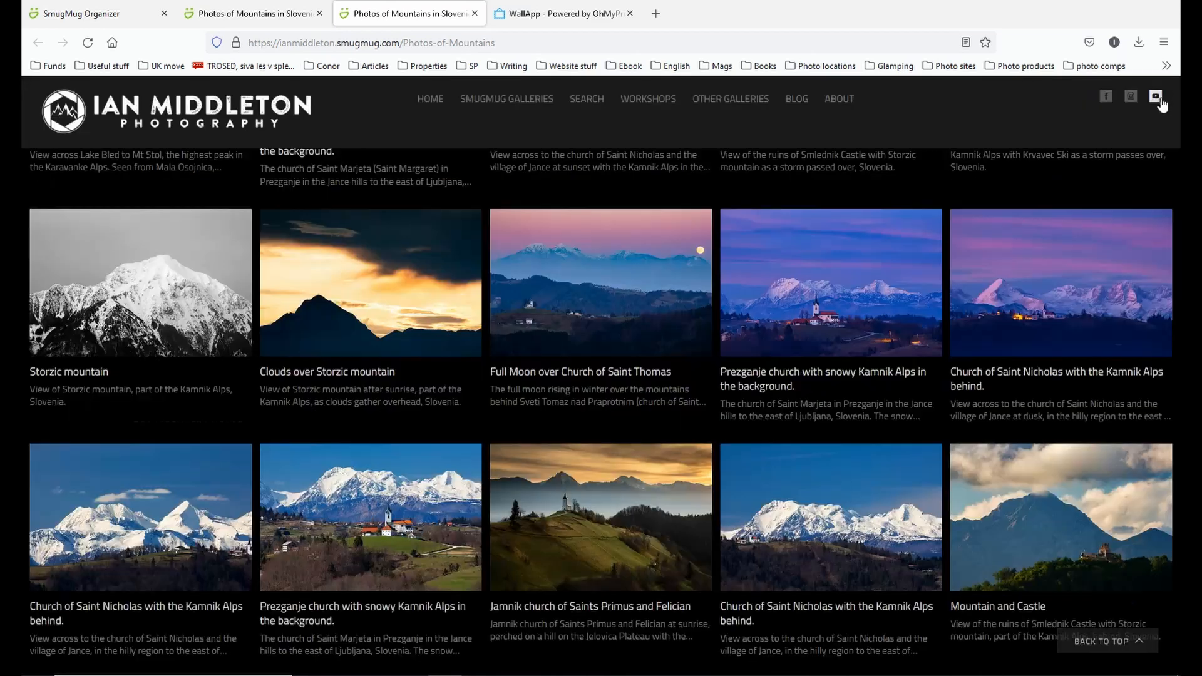
Step: Return to the original mountains gallery tab and browse its full collection of photo thumbnails
{"action": "left_click", "coordinate": [239, 26]}
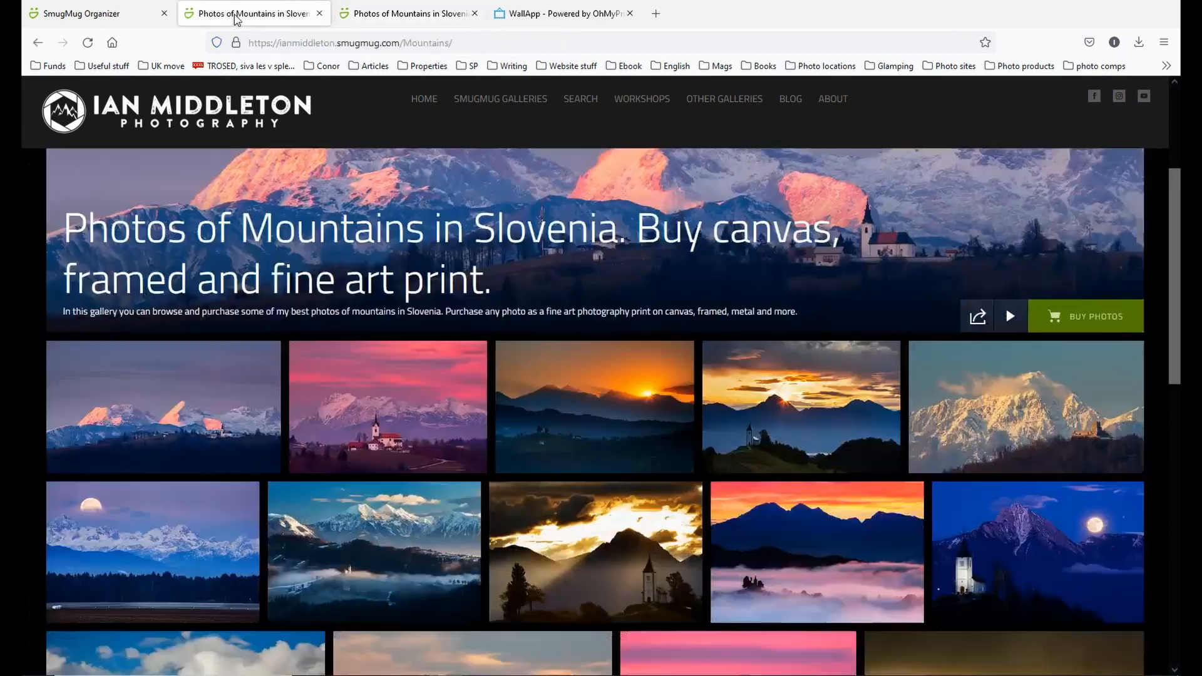
{"action": "scroll", "coordinate": [436, 238], "scroll_direction": "down", "scroll_amount": 8}
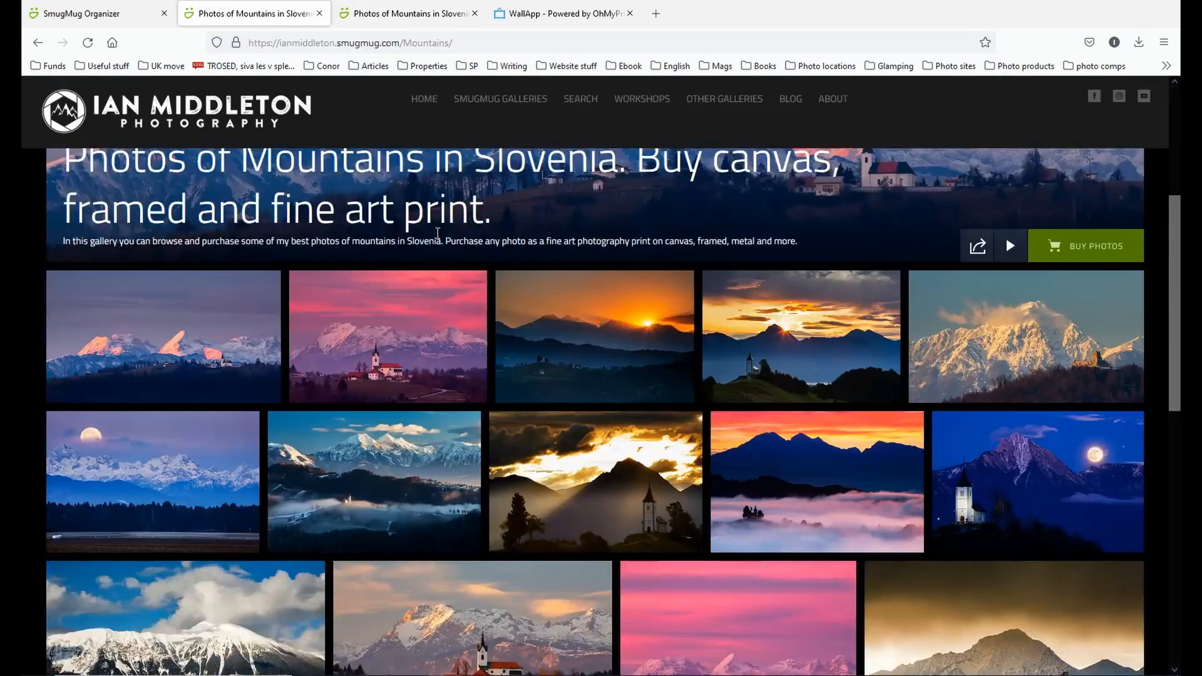
{"action": "scroll", "coordinate": [437, 238], "scroll_direction": "down", "scroll_amount": 3}
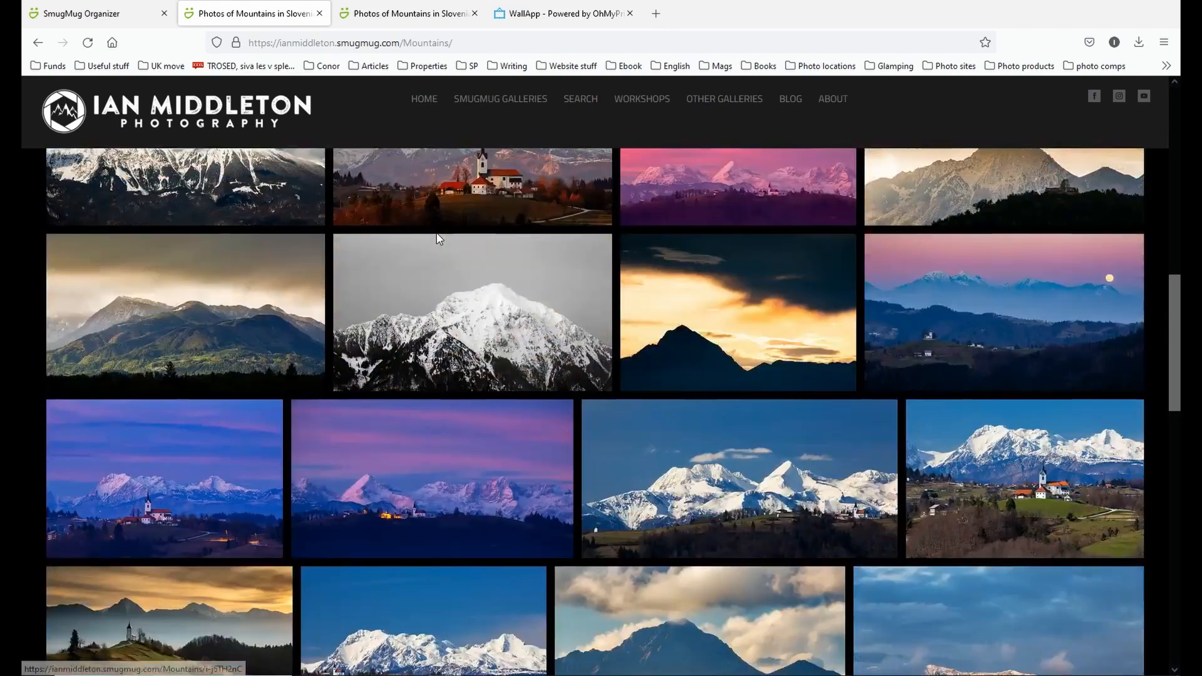
{"action": "scroll", "coordinate": [437, 238], "scroll_direction": "down", "scroll_amount": 3}
{"action": "scroll", "coordinate": [436, 238], "scroll_direction": "down", "scroll_amount": 3}
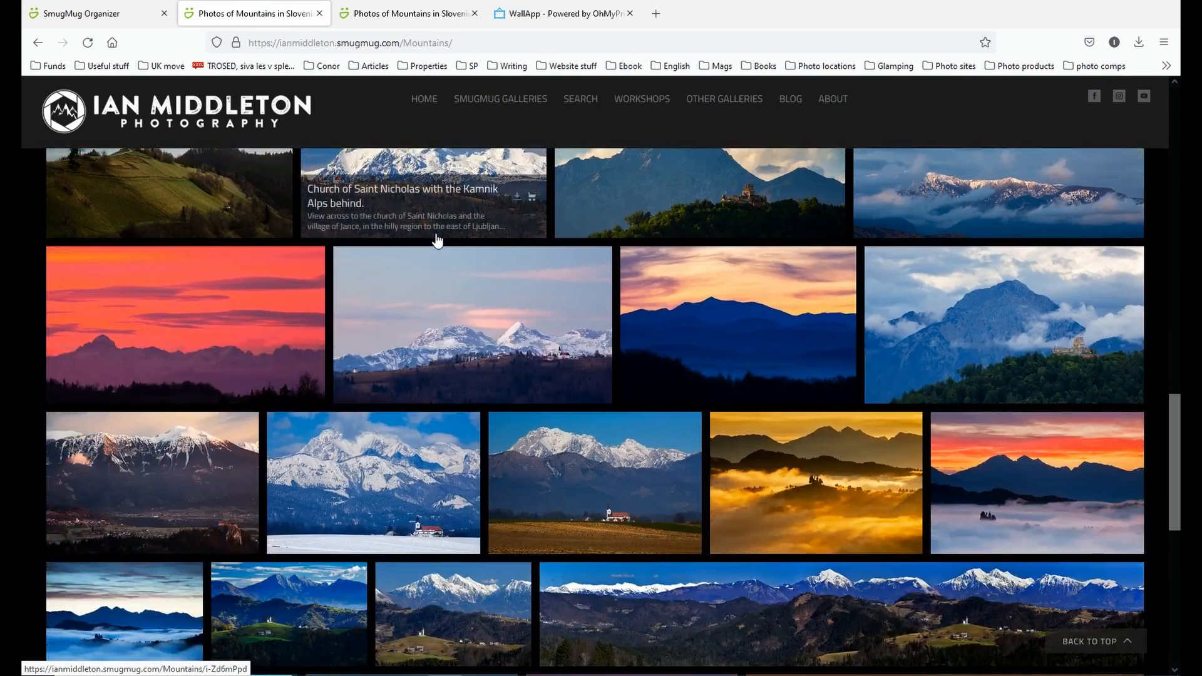
{"action": "scroll", "coordinate": [437, 238], "scroll_direction": "down", "scroll_amount": 5}
{"action": "scroll", "coordinate": [436, 240], "scroll_direction": "down", "scroll_amount": 8}
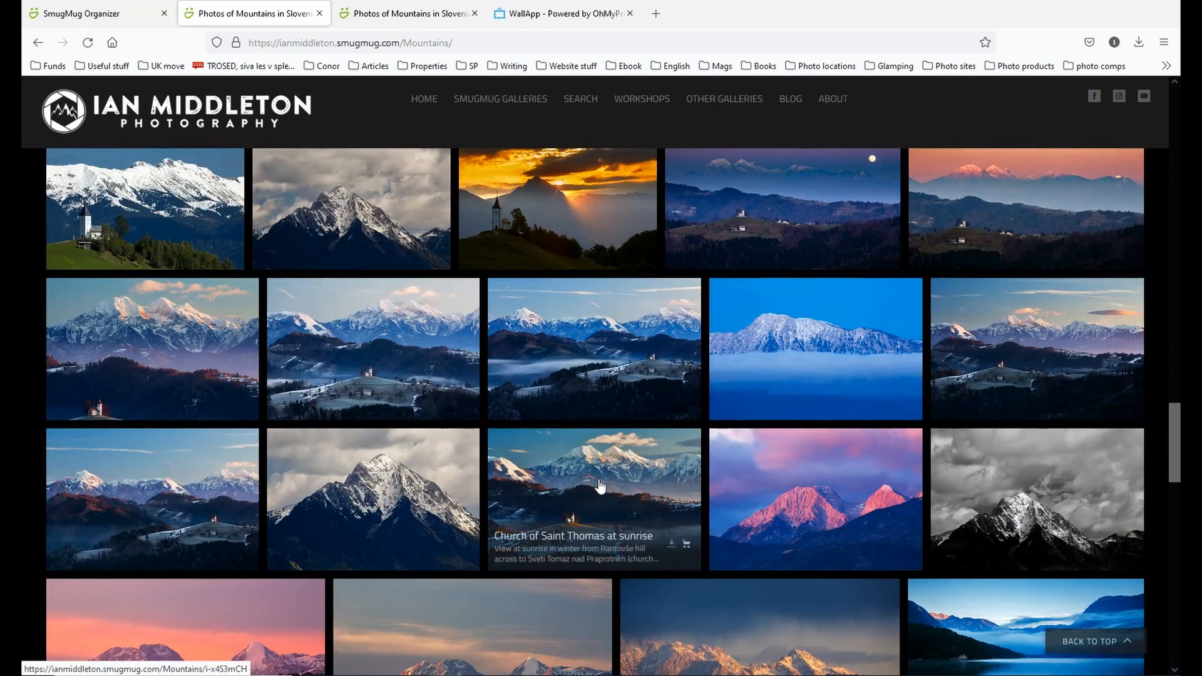
{"action": "scroll", "coordinate": [602, 487], "scroll_direction": "down", "scroll_amount": 5}
{"action": "scroll", "coordinate": [601, 487], "scroll_direction": "down", "scroll_amount": 3}
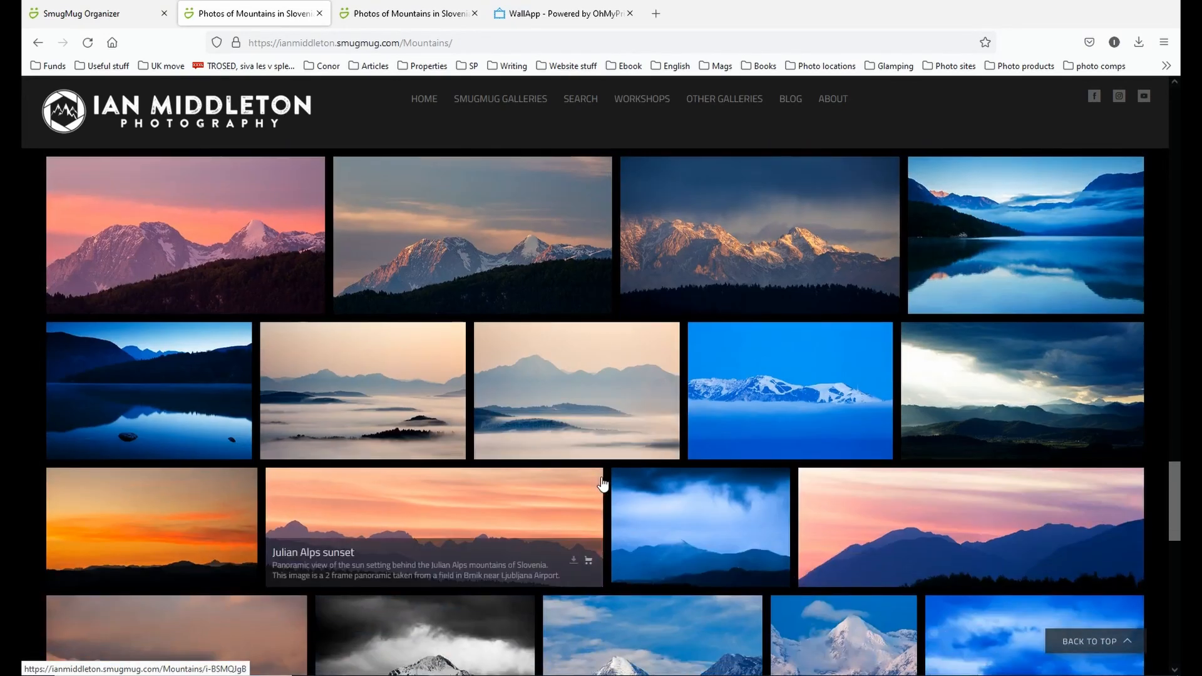
{"action": "scroll", "coordinate": [602, 484], "scroll_direction": "down", "scroll_amount": 4}
{"action": "scroll", "coordinate": [603, 482], "scroll_direction": "down", "scroll_amount": 5}
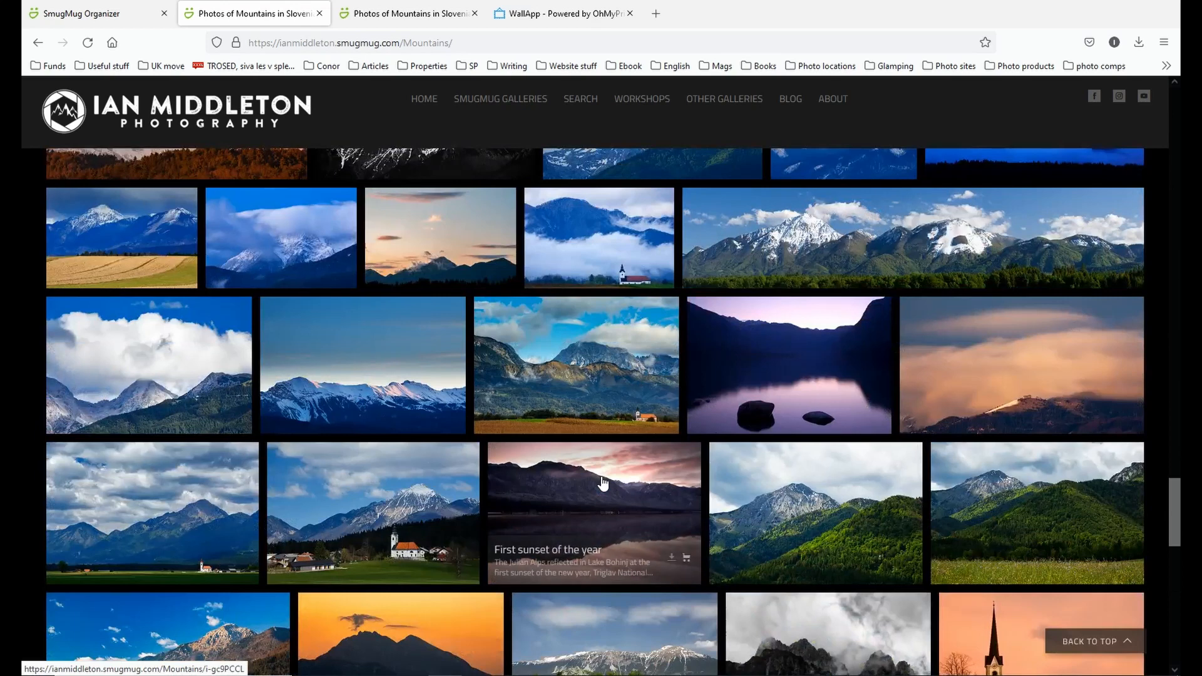
Step: Look over the remaining gallery thumbnails and return to the gallery's cover header and title
{"action": "scroll", "coordinate": [603, 482], "scroll_direction": "down", "scroll_amount": 2}
{"action": "scroll", "coordinate": [602, 482], "scroll_direction": "up", "scroll_amount": 8}
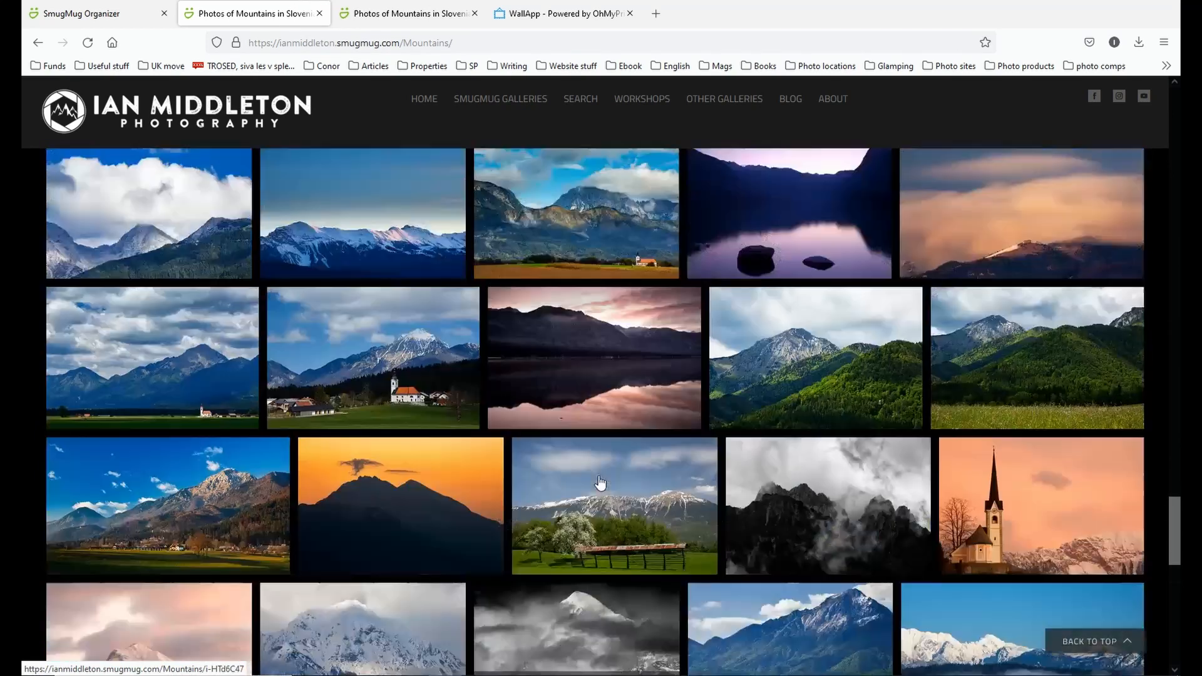
{"action": "scroll", "coordinate": [600, 481], "scroll_direction": "up", "scroll_amount": 15}
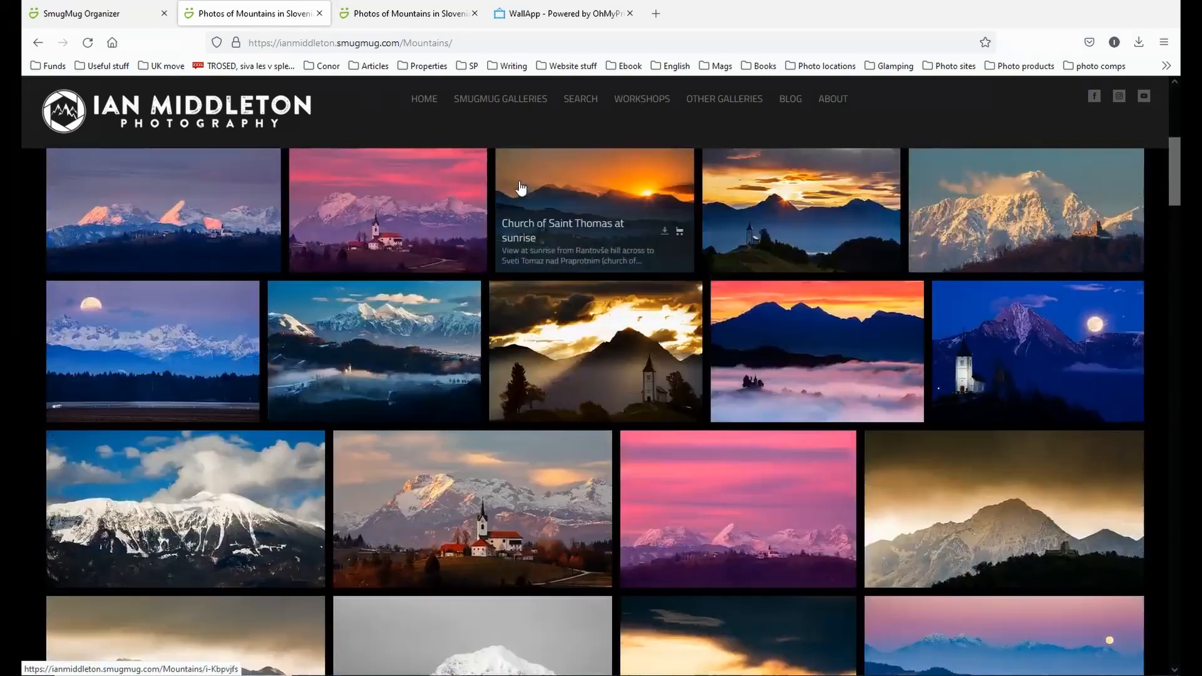
{"action": "mouse_move", "coordinate": [520, 188]}
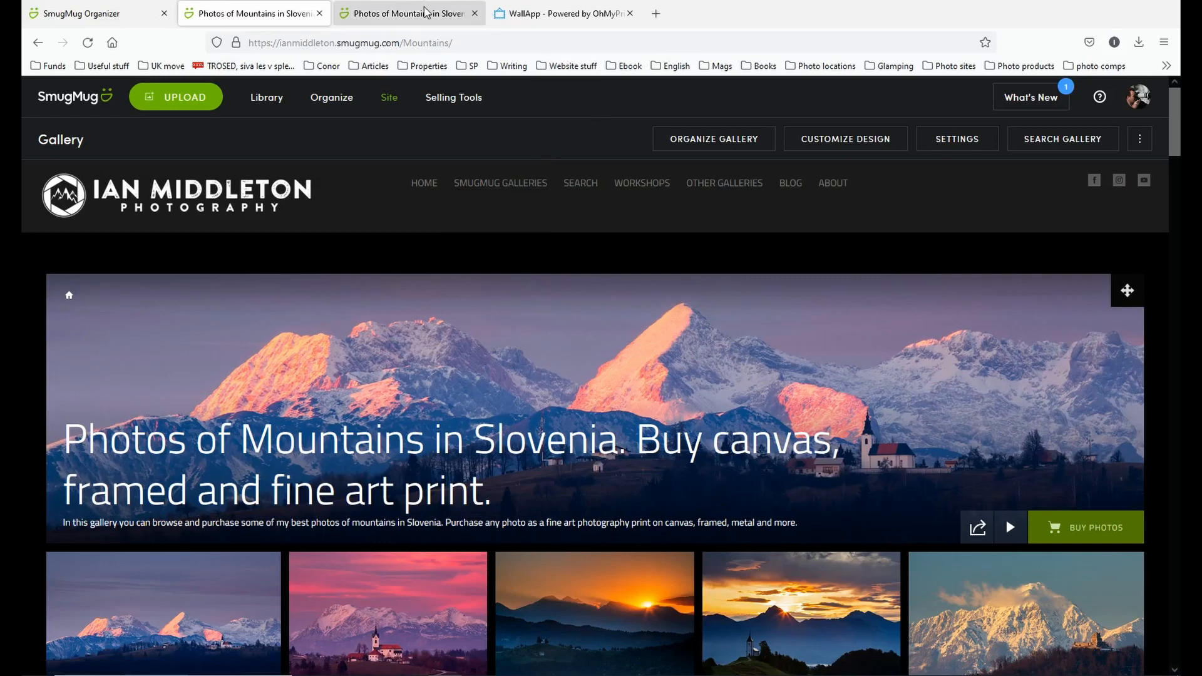
Step: Switch to the custom mountains page and review its cover image, introduction and Buy Prints wall art section
{"action": "left_click", "coordinate": [424, 13]}
{"action": "scroll", "coordinate": [740, 238], "scroll_direction": "up", "scroll_amount": 5}
{"action": "scroll", "coordinate": [740, 238], "scroll_direction": "up", "scroll_amount": 14}
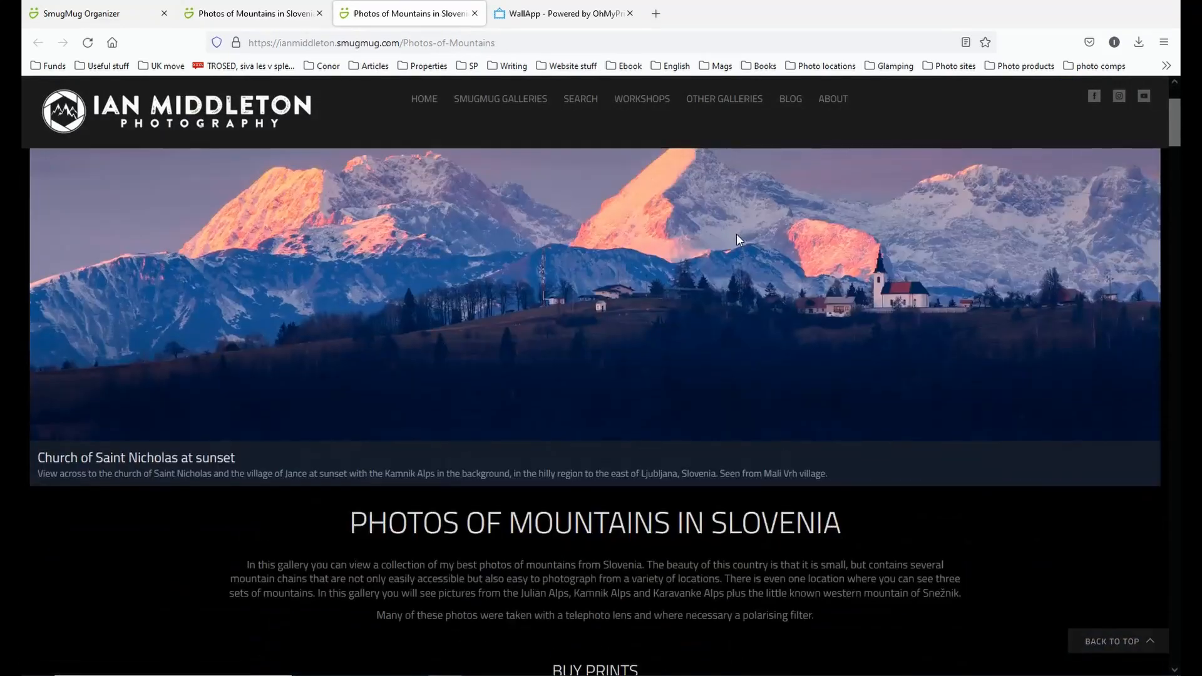
{"action": "scroll", "coordinate": [735, 235], "scroll_direction": "down", "scroll_amount": 5}
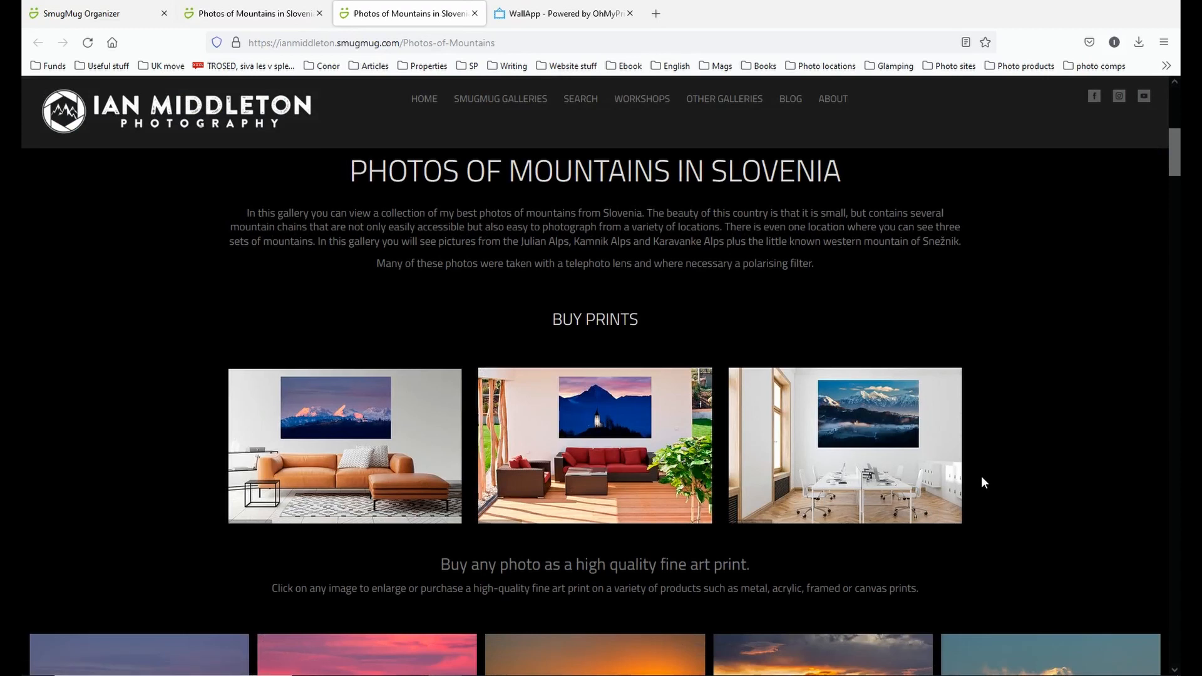
{"action": "scroll", "coordinate": [1033, 446], "scroll_direction": "up", "scroll_amount": 1}
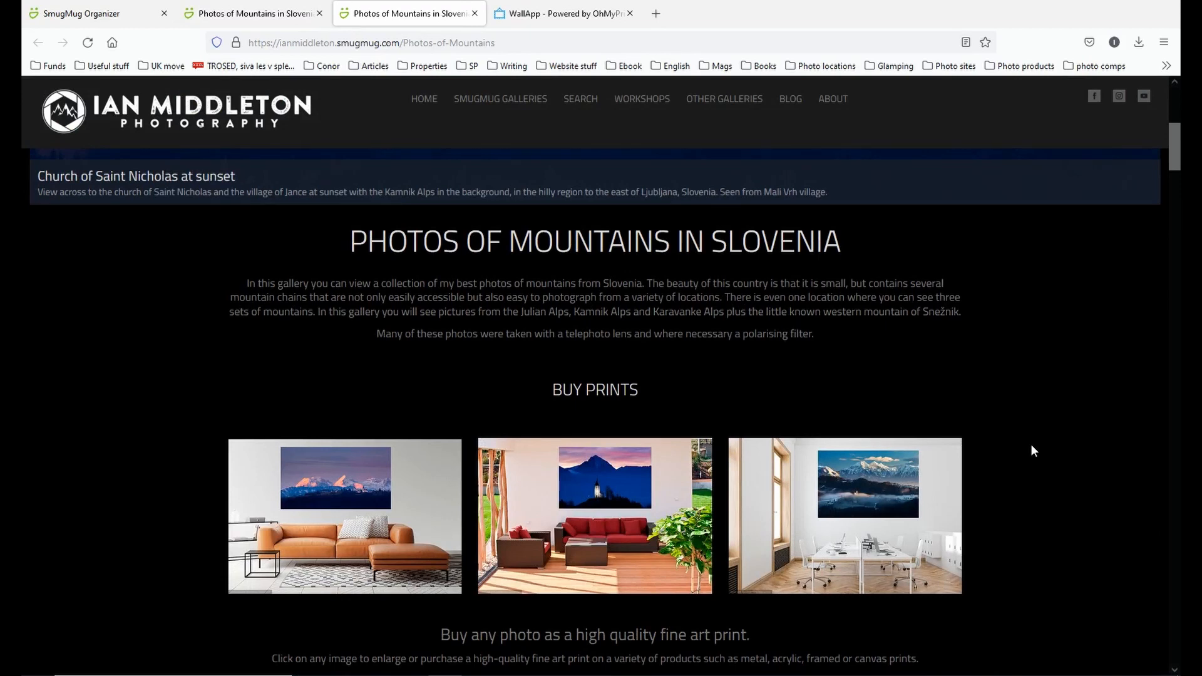
Step: Close the custom mountains page and start a new web page of type Custom from the SmugMug organizer, proceeding to its settings
{"action": "key", "text": "ctrl+w"}
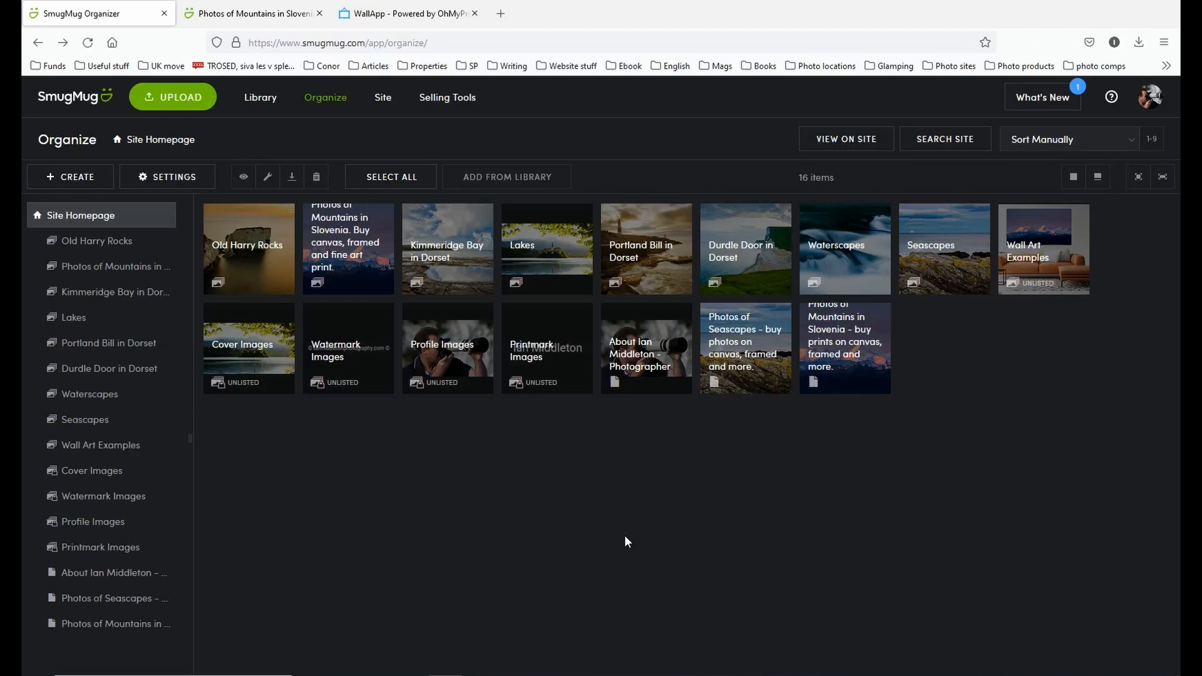
{"action": "left_click", "coordinate": [33, 180]}
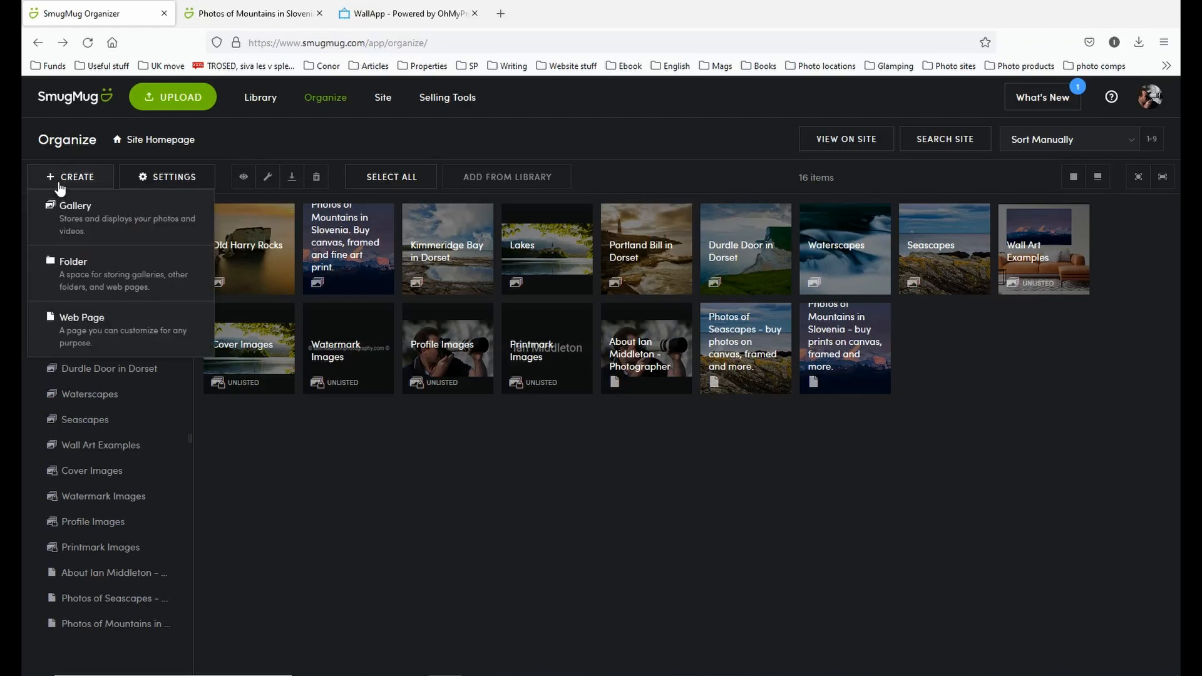
{"action": "left_click", "coordinate": [102, 350]}
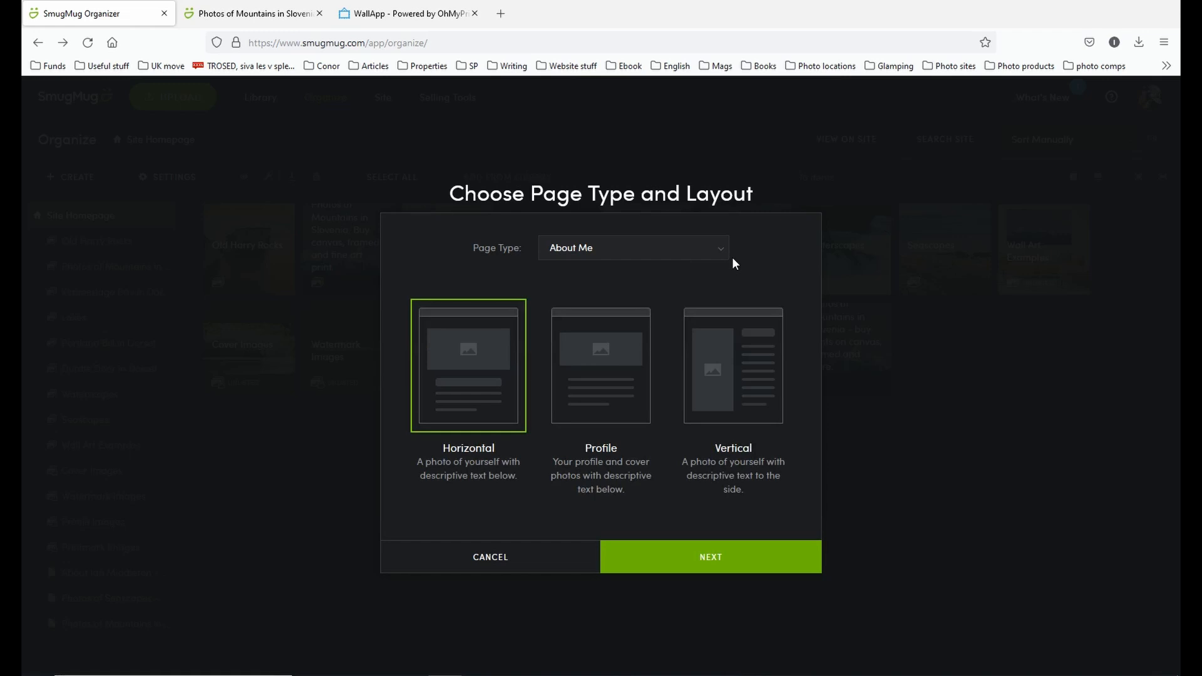
{"action": "left_click", "coordinate": [685, 254]}
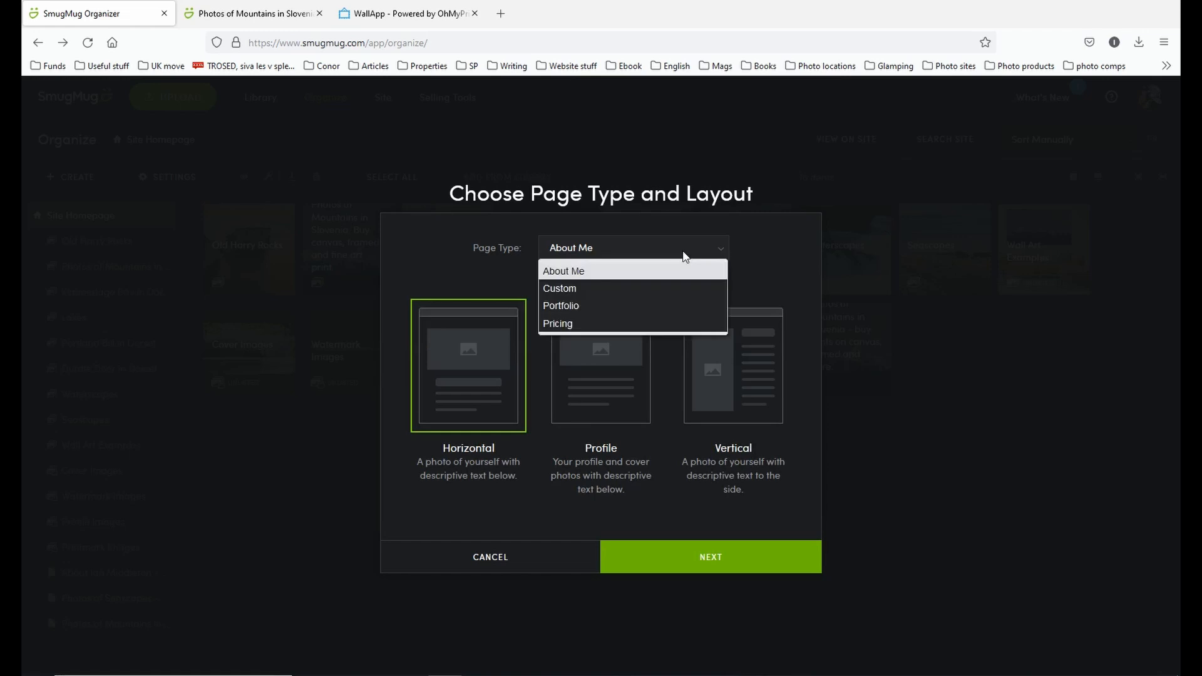
{"action": "left_click", "coordinate": [598, 288]}
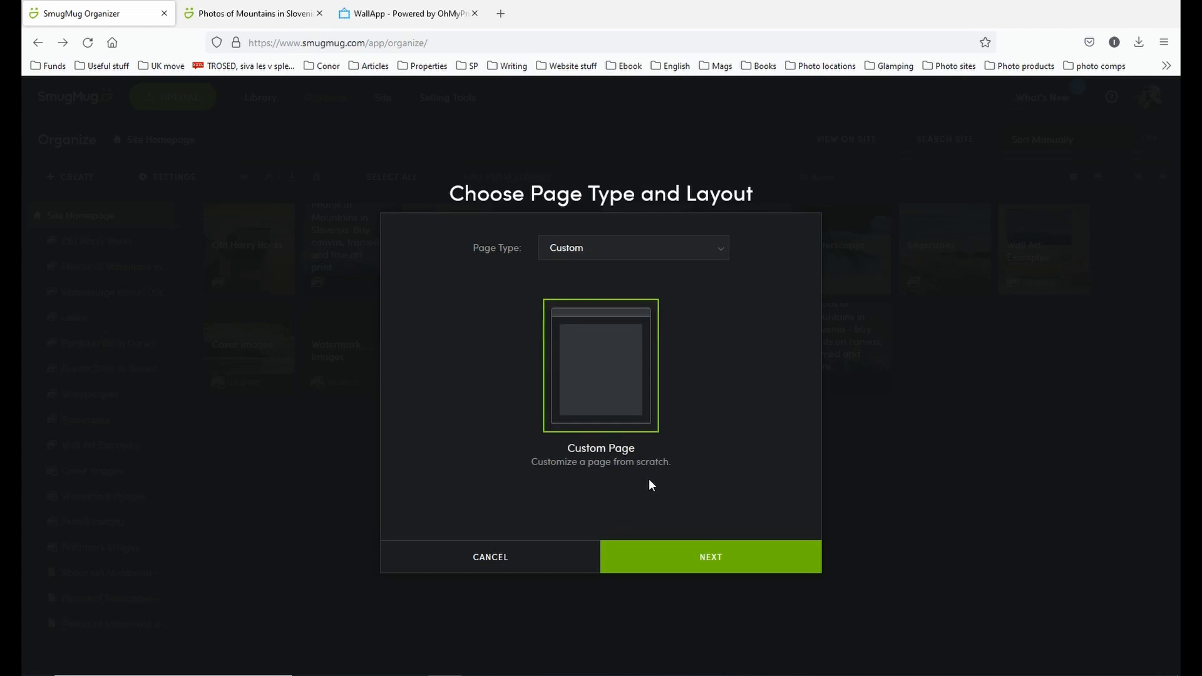
{"action": "left_click", "coordinate": [724, 566]}
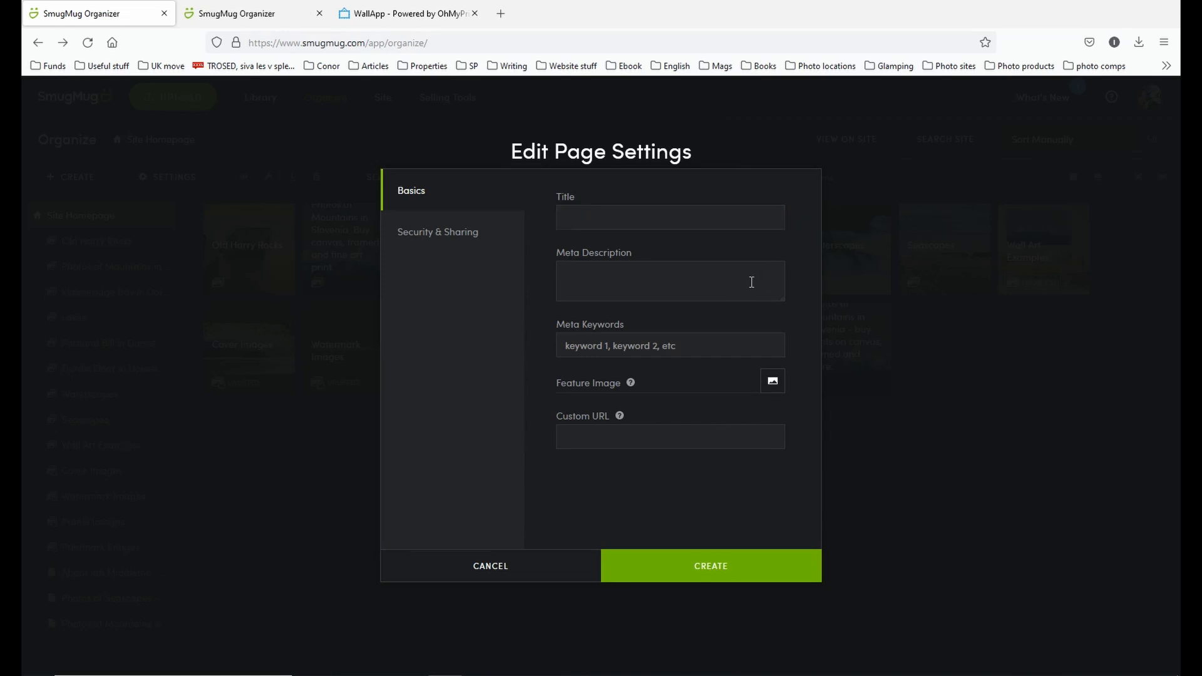
Step: Examine the empty Title, Meta Description and Meta Keywords fields in the new page's basic settings
{"action": "left_click", "coordinate": [601, 223]}
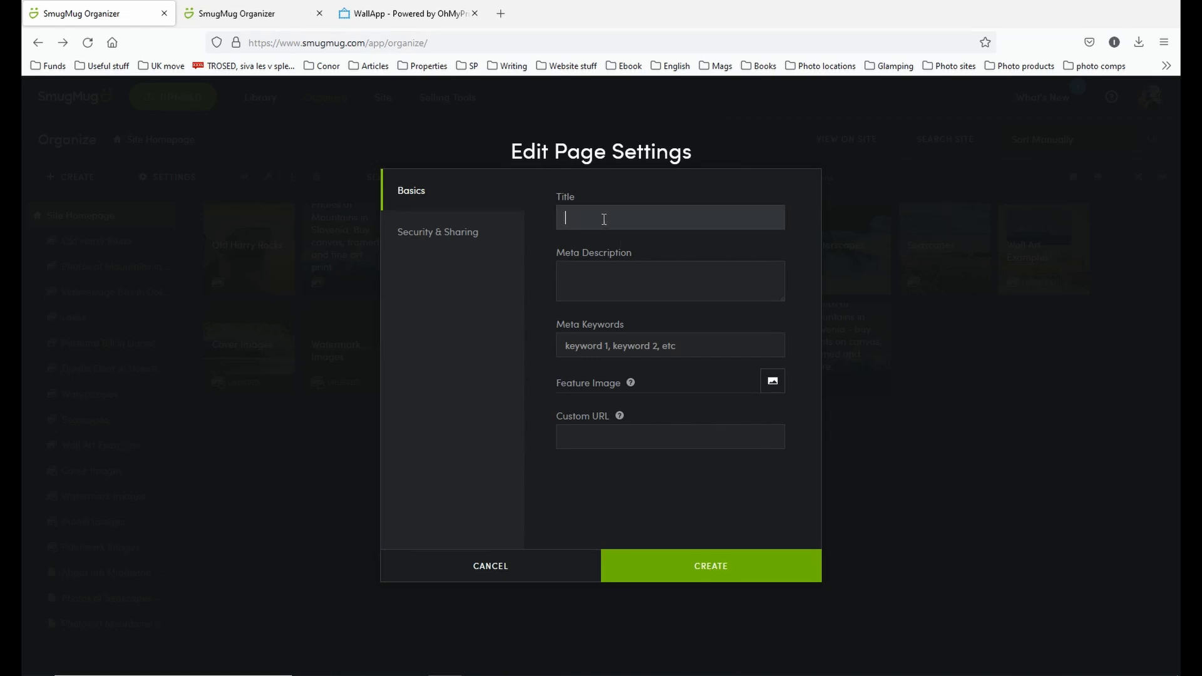
{"action": "left_click", "coordinate": [609, 292]}
{"action": "left_click", "coordinate": [692, 349]}
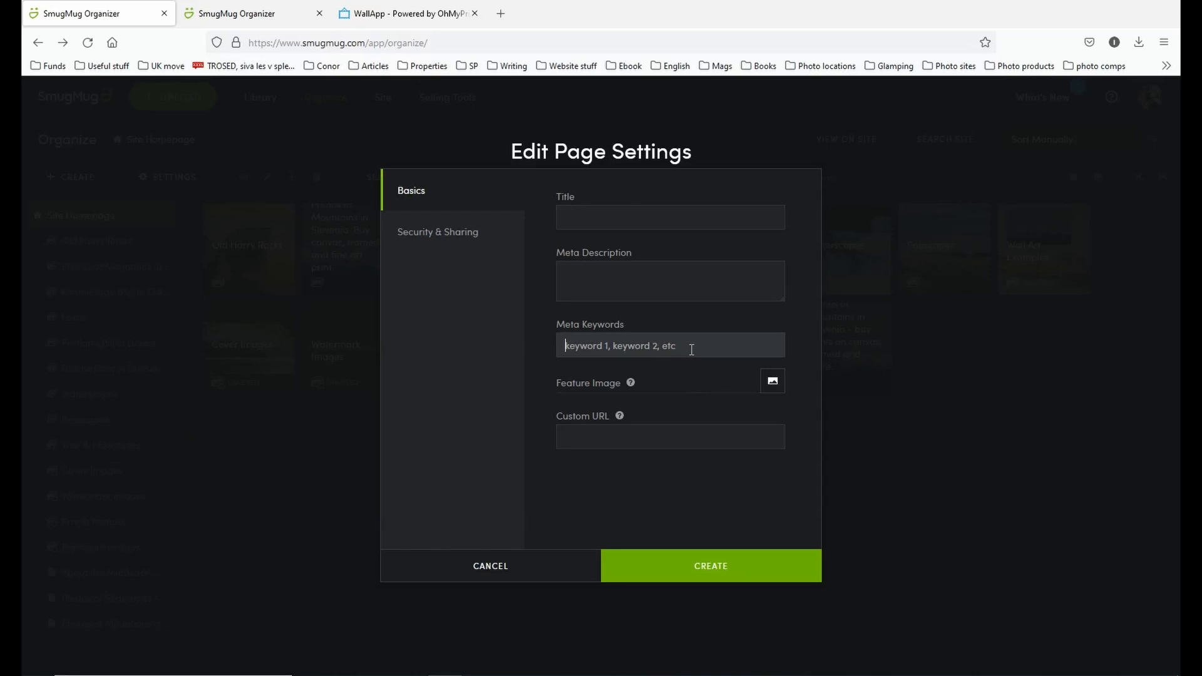
{"action": "left_click", "coordinate": [601, 216]}
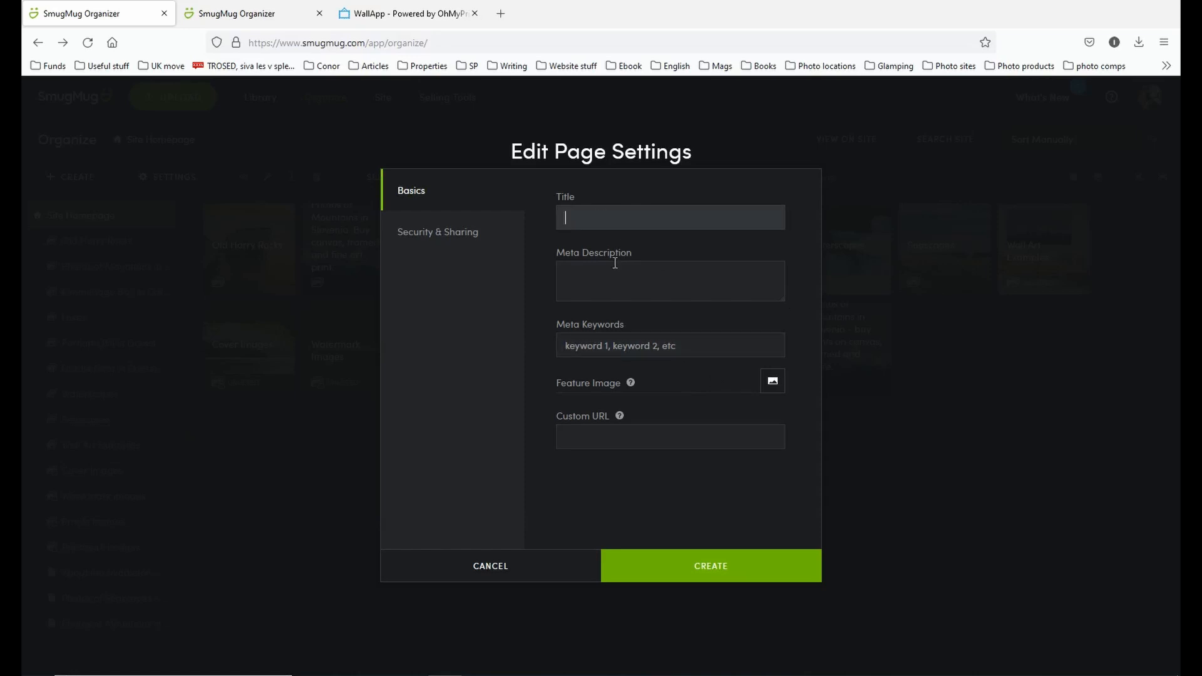
{"action": "left_click", "coordinate": [609, 266]}
{"action": "left_click", "coordinate": [564, 213]}
{"action": "left_click", "coordinate": [612, 279]}
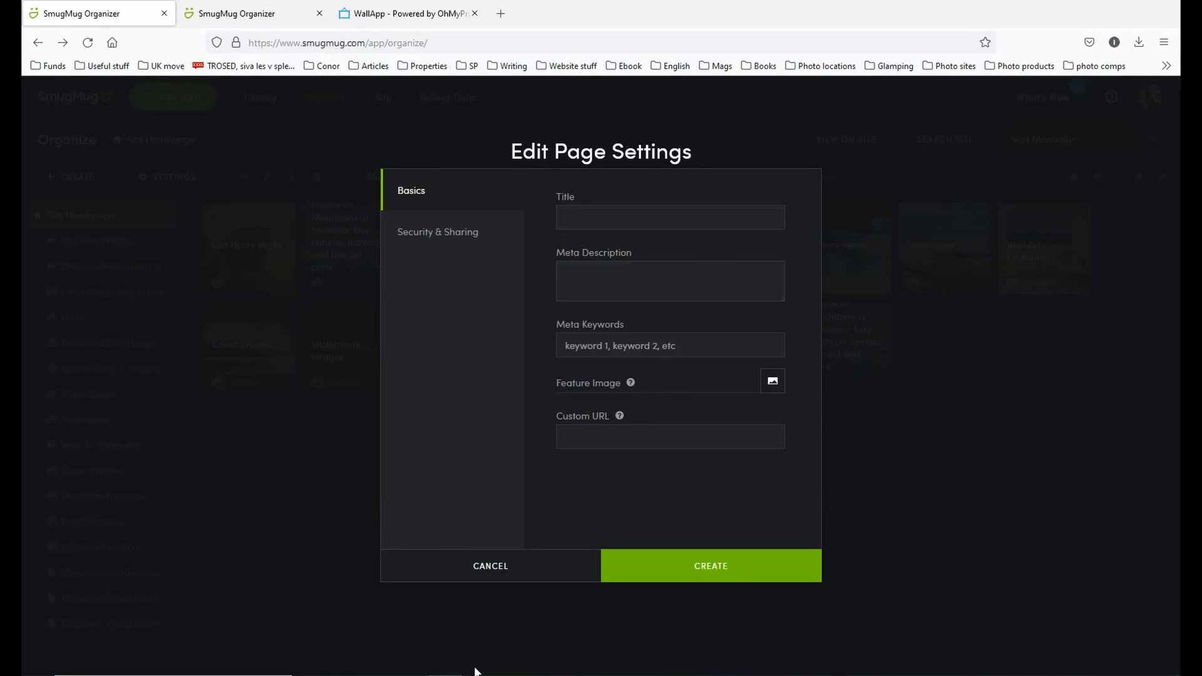
Step: Switch to the Word document and review the prepared Portland Bill meta title, description and keywords
{"action": "left_click", "coordinate": [510, 674]}
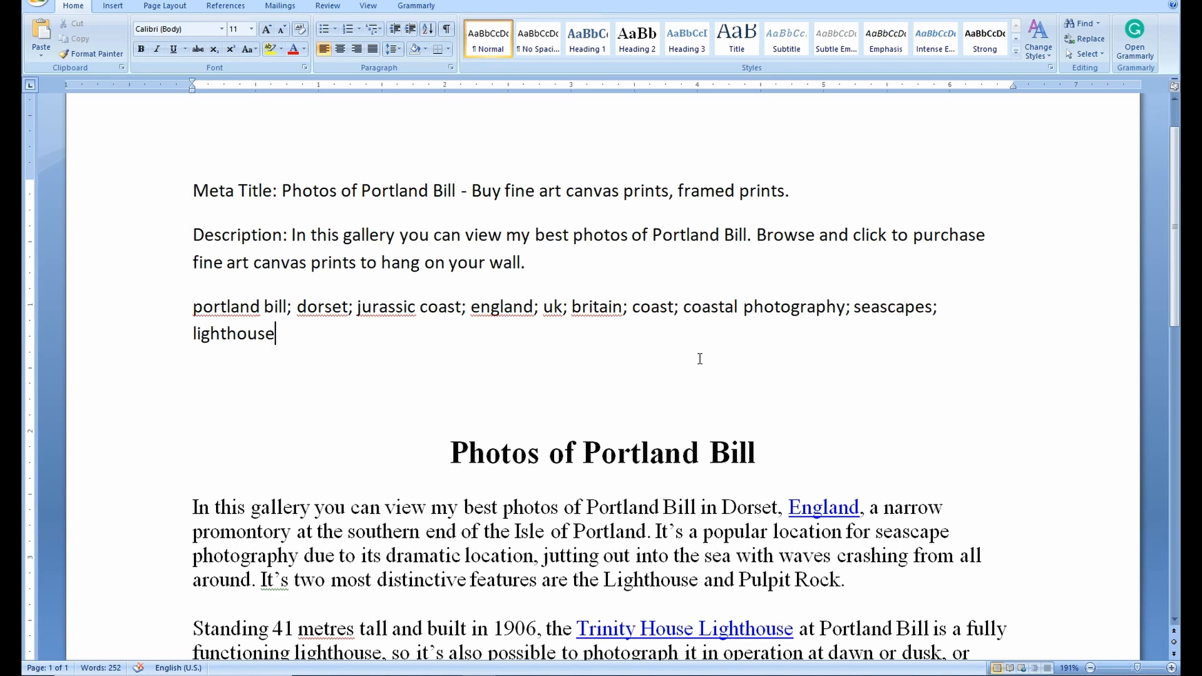
{"action": "left_click", "coordinate": [583, 277]}
{"action": "left_click_drag", "start_coordinate": [282, 188], "coordinate": [782, 196]}
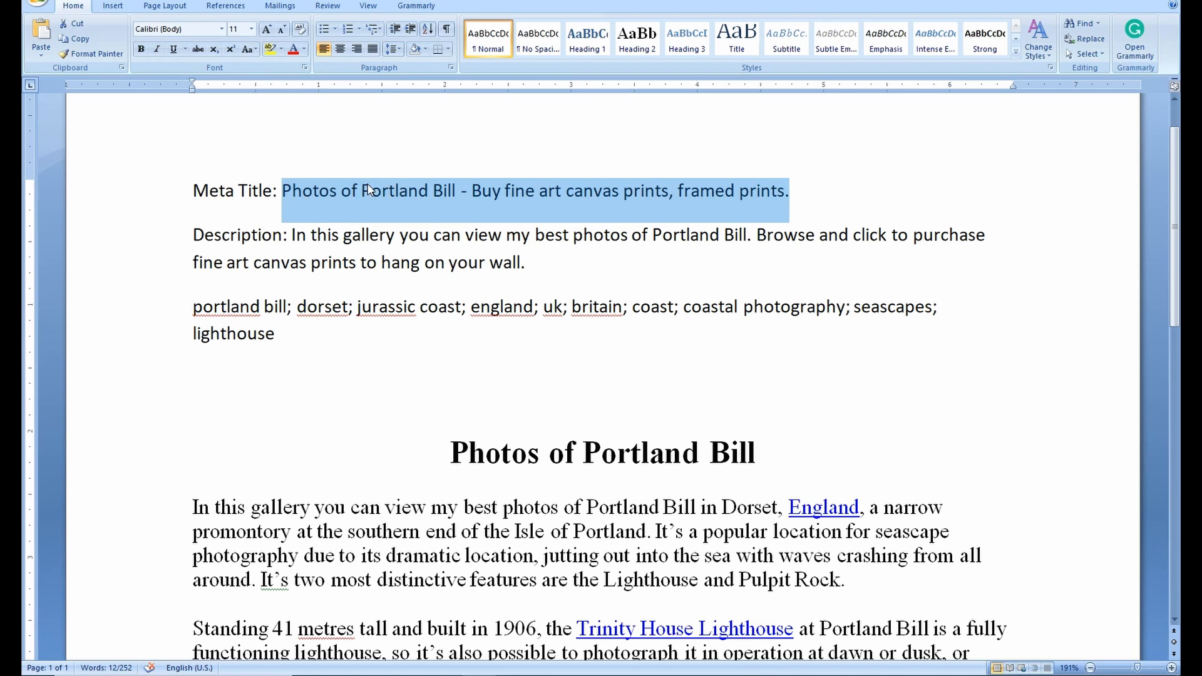
{"action": "left_click", "coordinate": [349, 258]}
{"action": "left_click", "coordinate": [630, 268]}
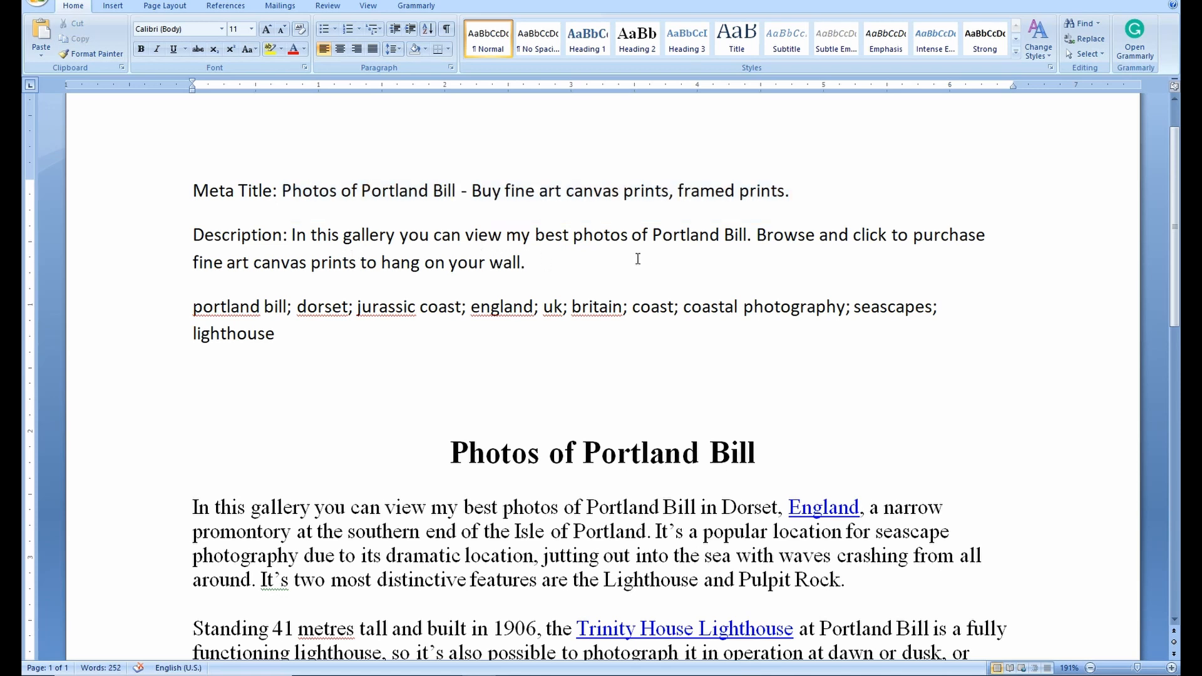
Step: Select the meta title text after its label in the document and check its character count
{"action": "left_click", "coordinate": [360, 168]}
{"action": "left_click_drag", "start_coordinate": [282, 194], "coordinate": [788, 199]}
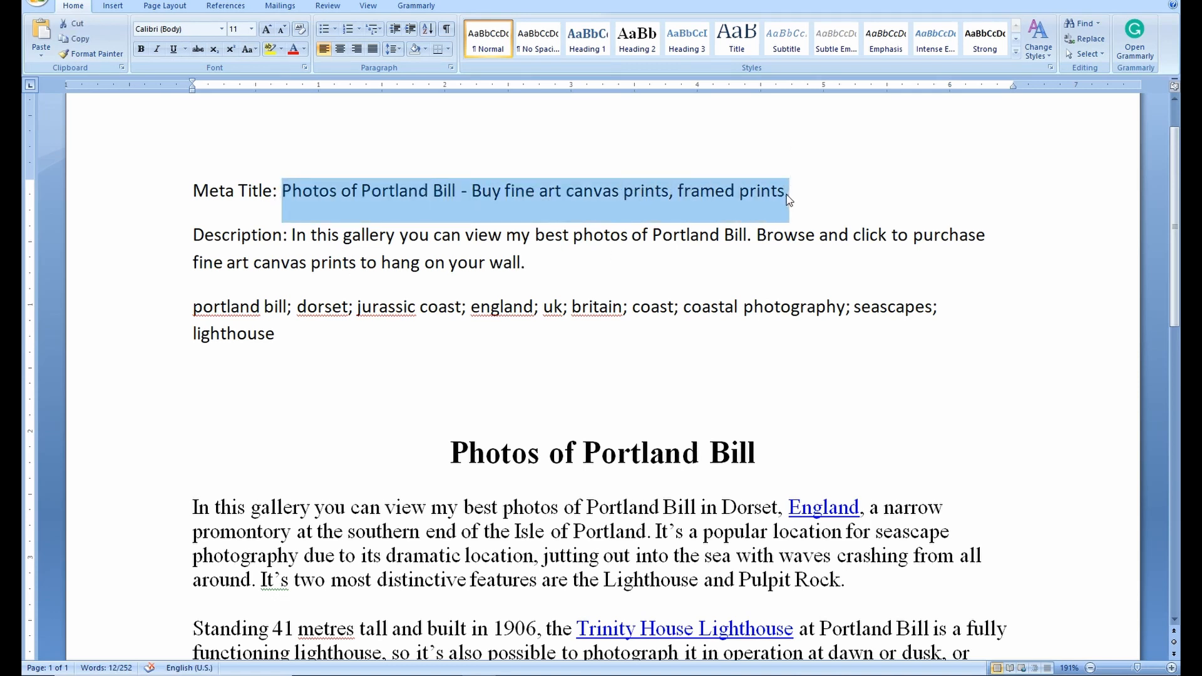
{"action": "left_click", "coordinate": [114, 669]}
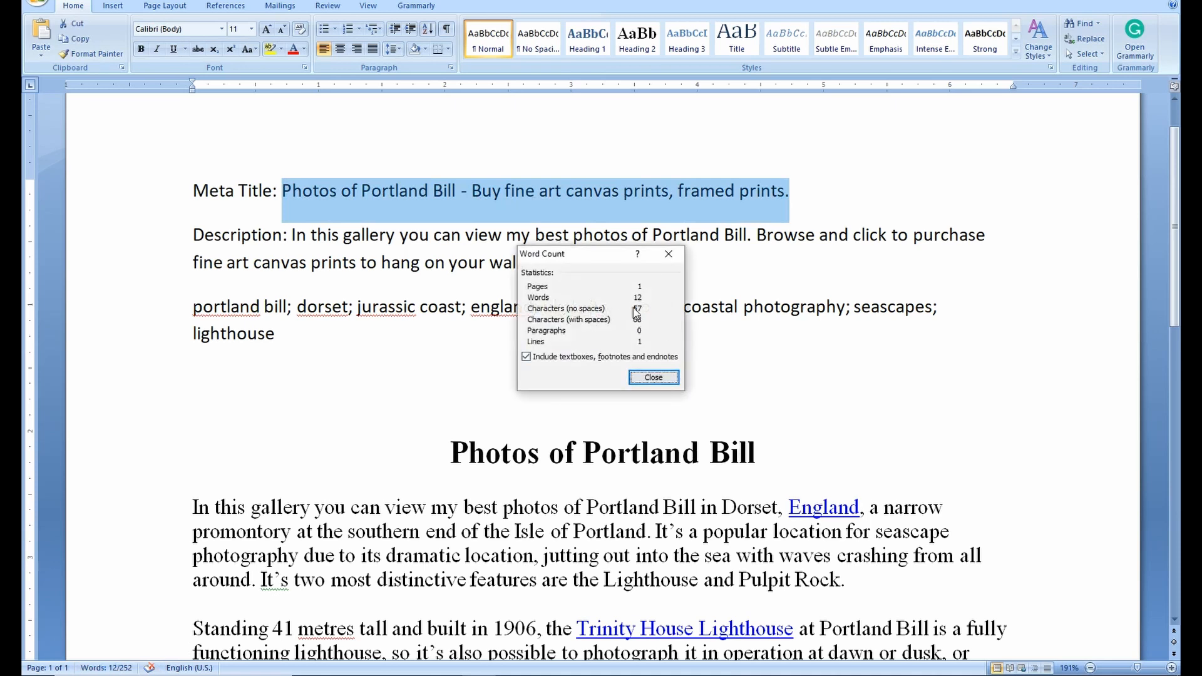
{"action": "left_click", "coordinate": [653, 377]}
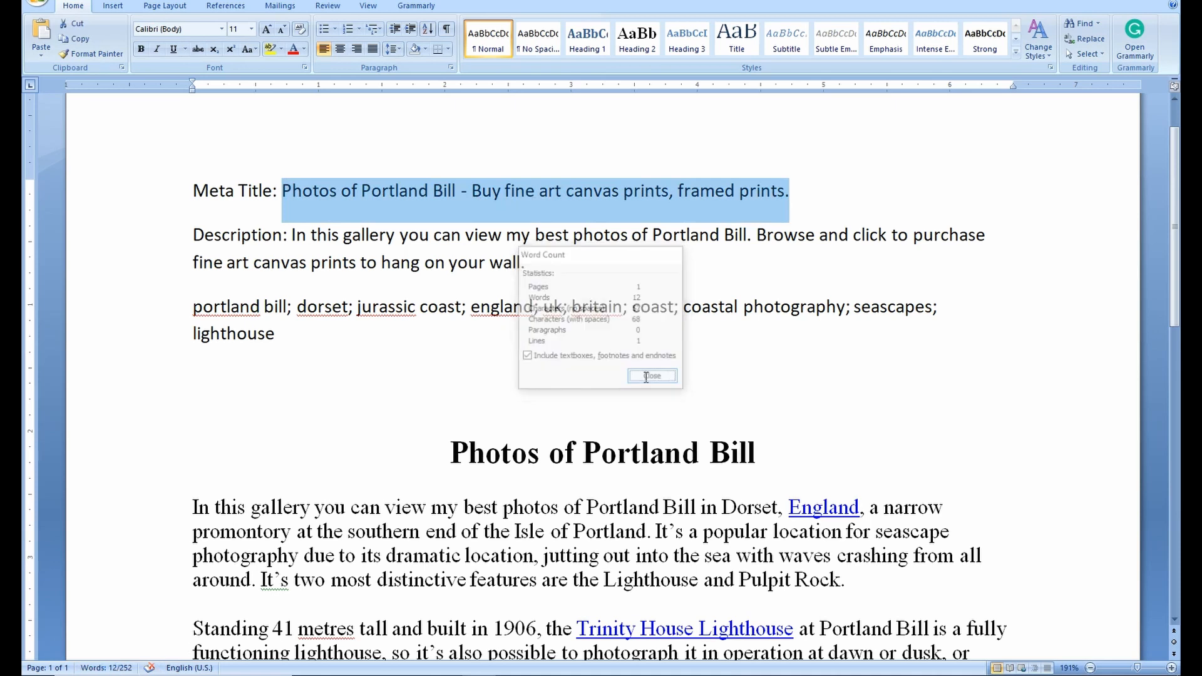
Step: Copy "Photos of Portland Bill - Buy fine art canvas prints, framed prints." from the document into the SmugMug page's Title field
{"action": "right_click", "coordinate": [713, 197]}
{"action": "left_click", "coordinate": [736, 218]}
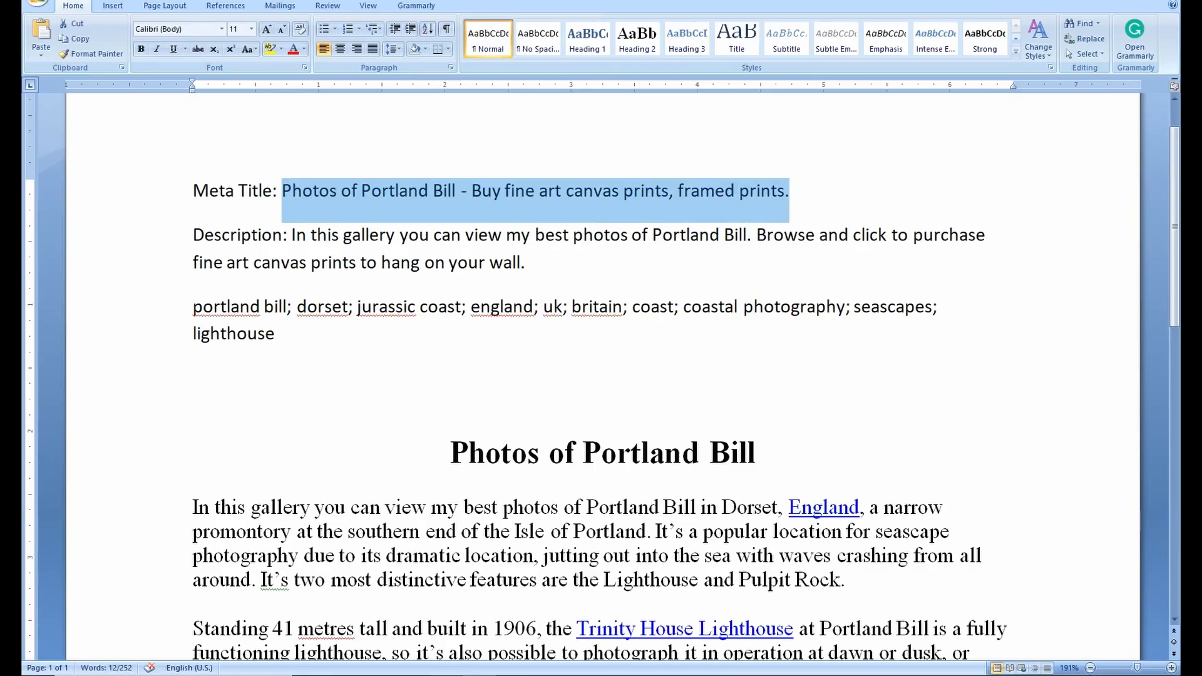
{"action": "key", "text": "alt+Tab"}
{"action": "left_click", "coordinate": [613, 221]}
{"action": "right_click", "coordinate": [610, 220]}
{"action": "left_click", "coordinate": [668, 317]}
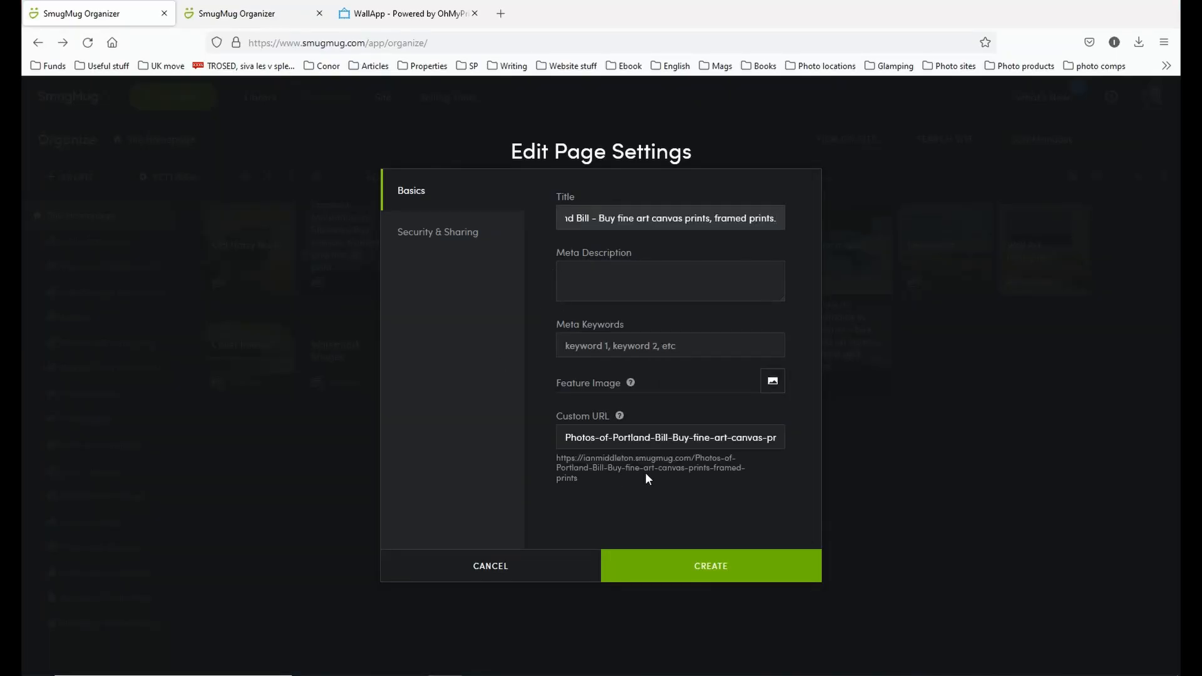
Step: Copy the two-sentence Portland Bill description, without its label, from the Word document into the page's Meta Description field
{"action": "key", "text": "alt+Tab"}
{"action": "left_click_drag", "start_coordinate": [308, 235], "coordinate": [532, 260]}
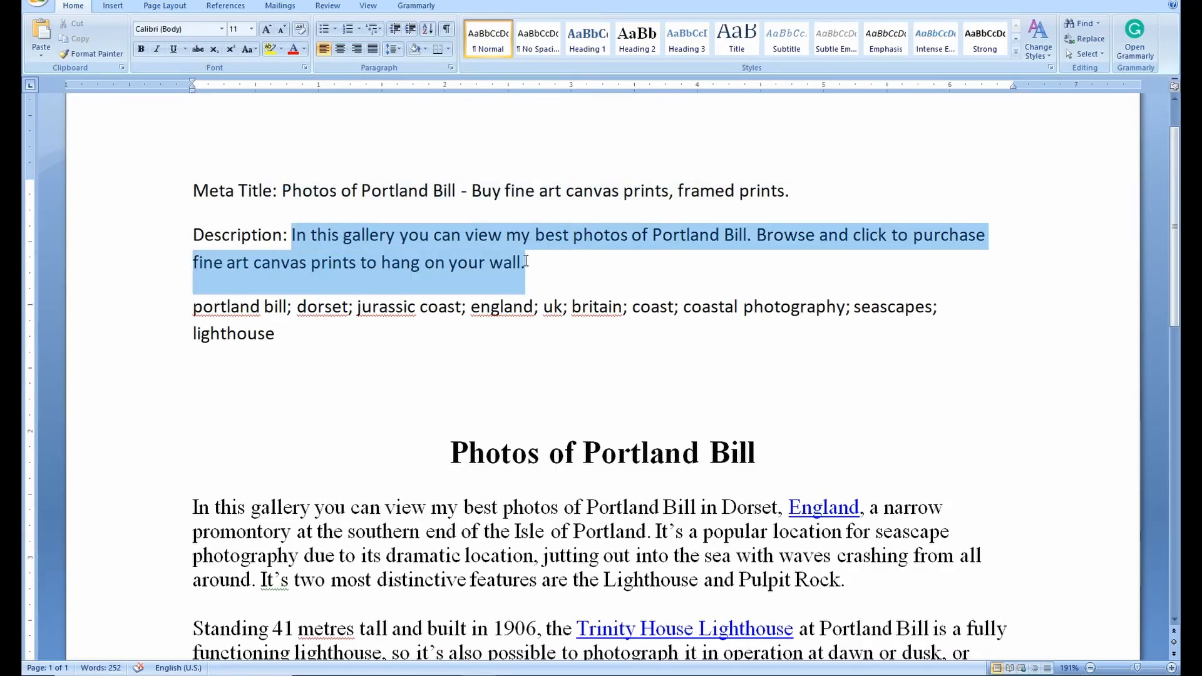
{"action": "right_click", "coordinate": [493, 253]}
{"action": "left_click", "coordinate": [517, 274]}
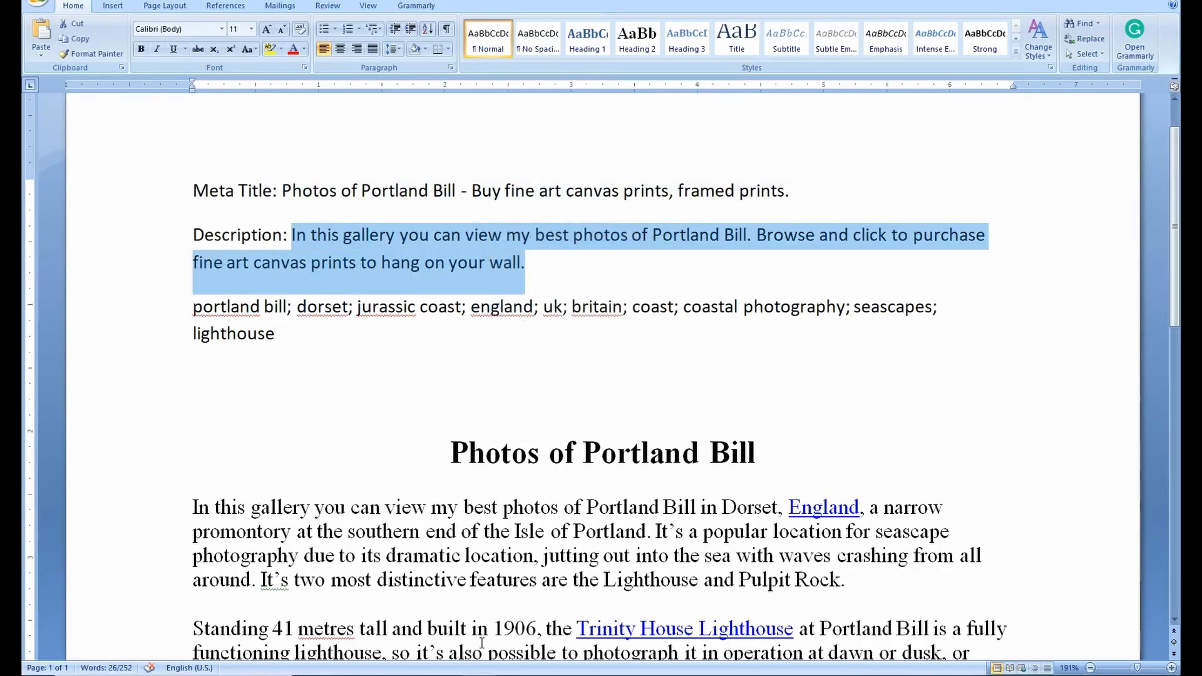
{"action": "key", "text": "alt+Tab"}
{"action": "left_click", "coordinate": [603, 289]}
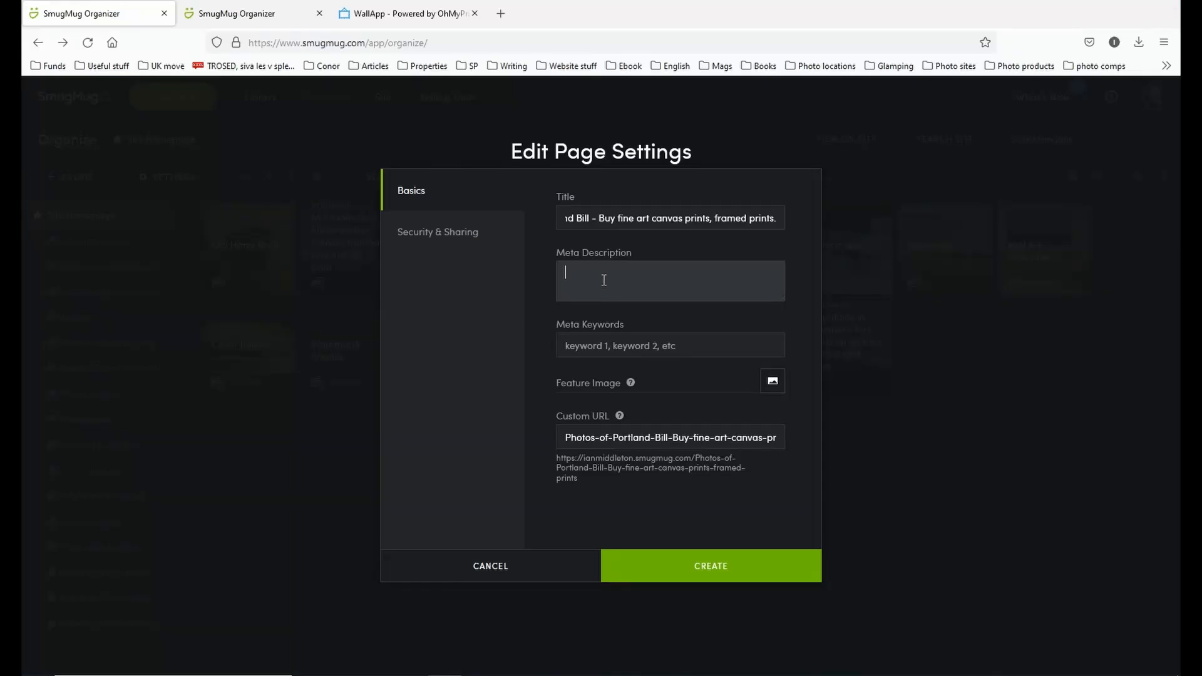
{"action": "right_click", "coordinate": [602, 280]}
{"action": "left_click", "coordinate": [657, 378]}
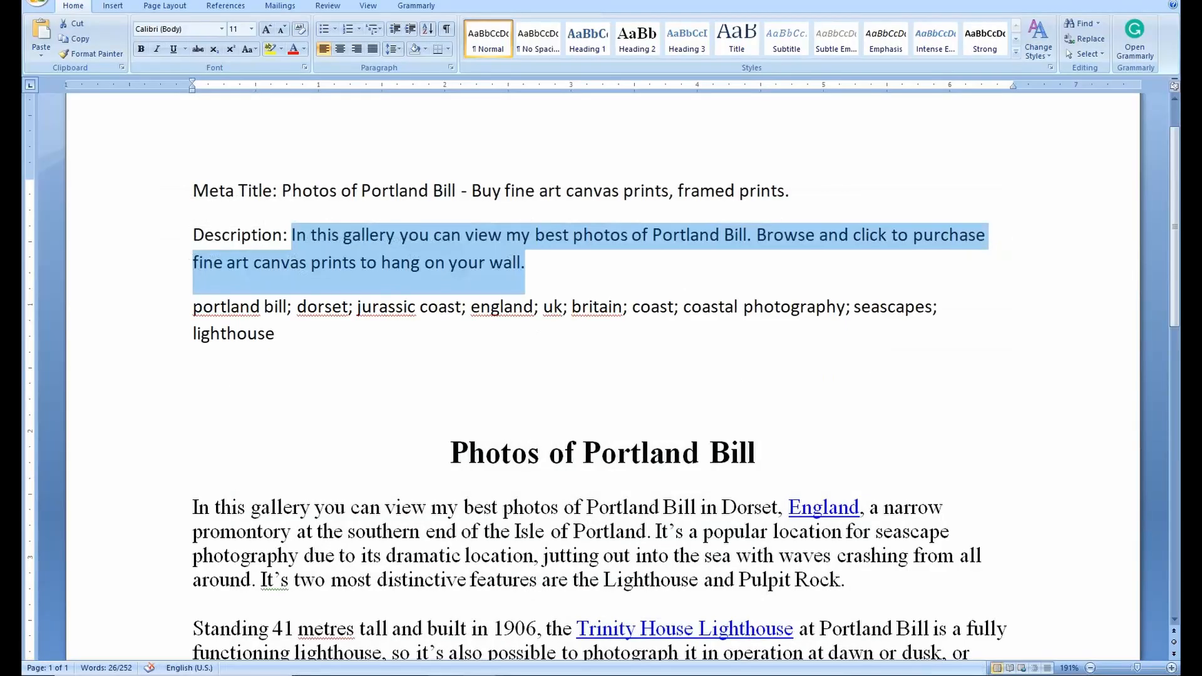
Step: Copy the keywords "portland bill; dorset; jurassic coast; england; uk; britain; coast; coastal photography; seascapes; lighthouse" from the Word document into Meta Keywords
{"action": "left_click", "coordinate": [373, 318]}
{"action": "left_click_drag", "start_coordinate": [283, 337], "coordinate": [213, 319]}
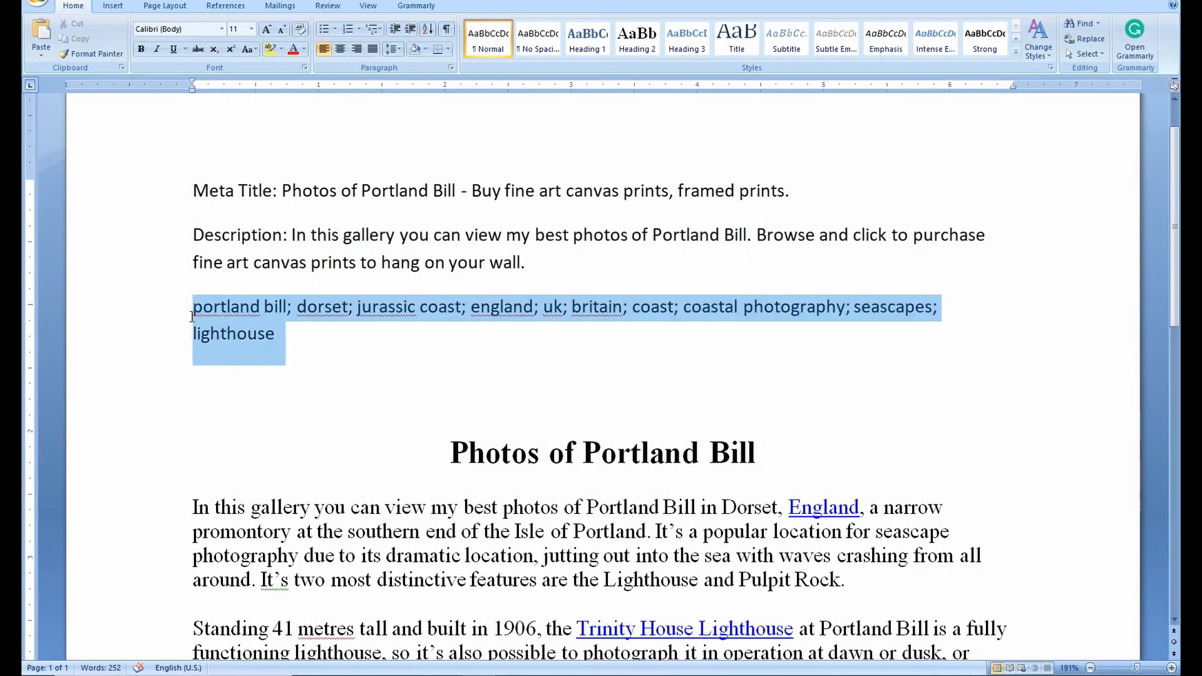
{"action": "right_click", "coordinate": [213, 320]}
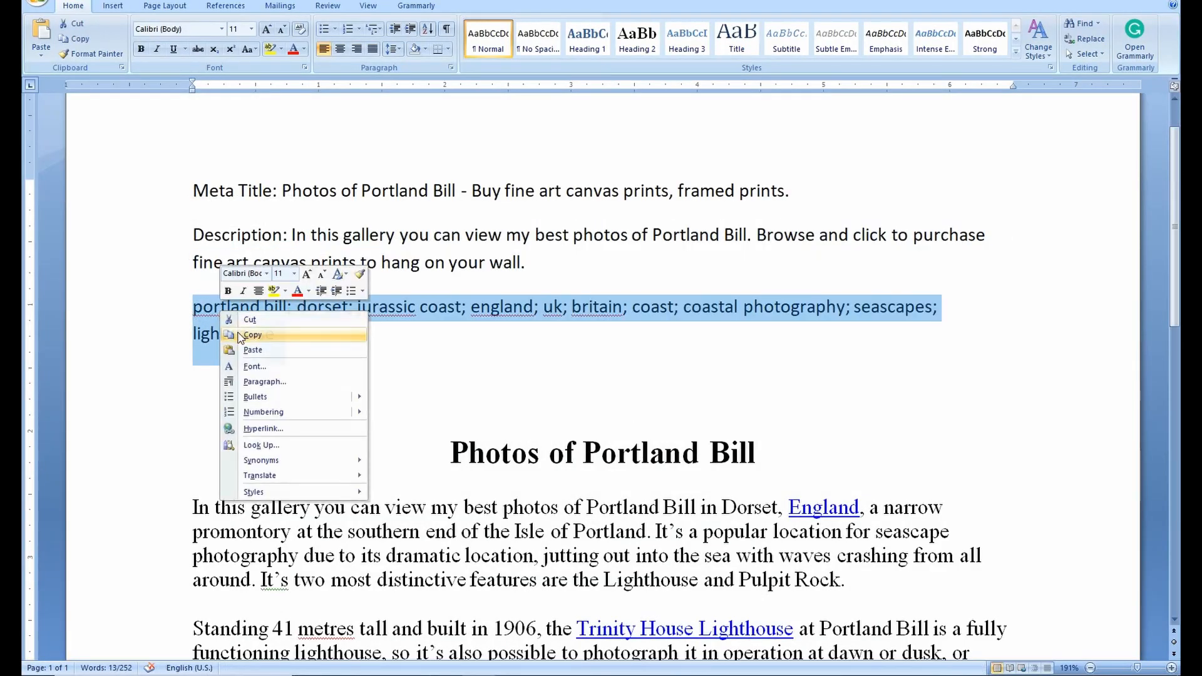
{"action": "left_click", "coordinate": [229, 340]}
{"action": "left_click", "coordinate": [431, 360]}
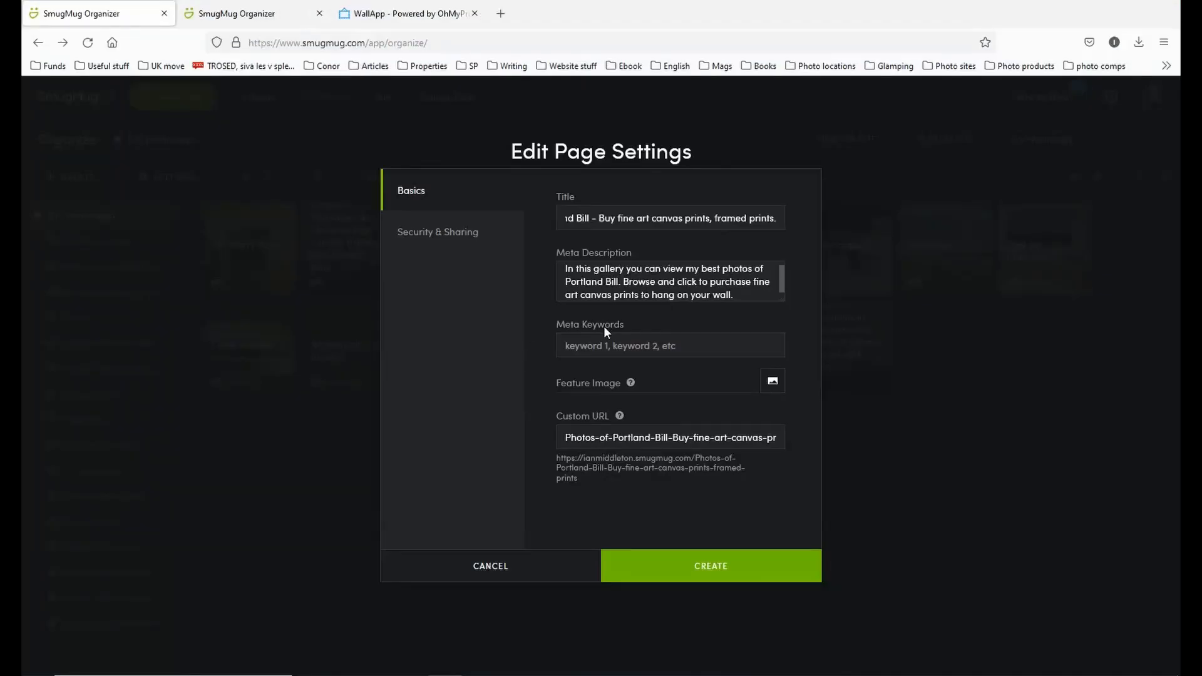
{"action": "left_click", "coordinate": [632, 346]}
{"action": "right_click", "coordinate": [635, 345]}
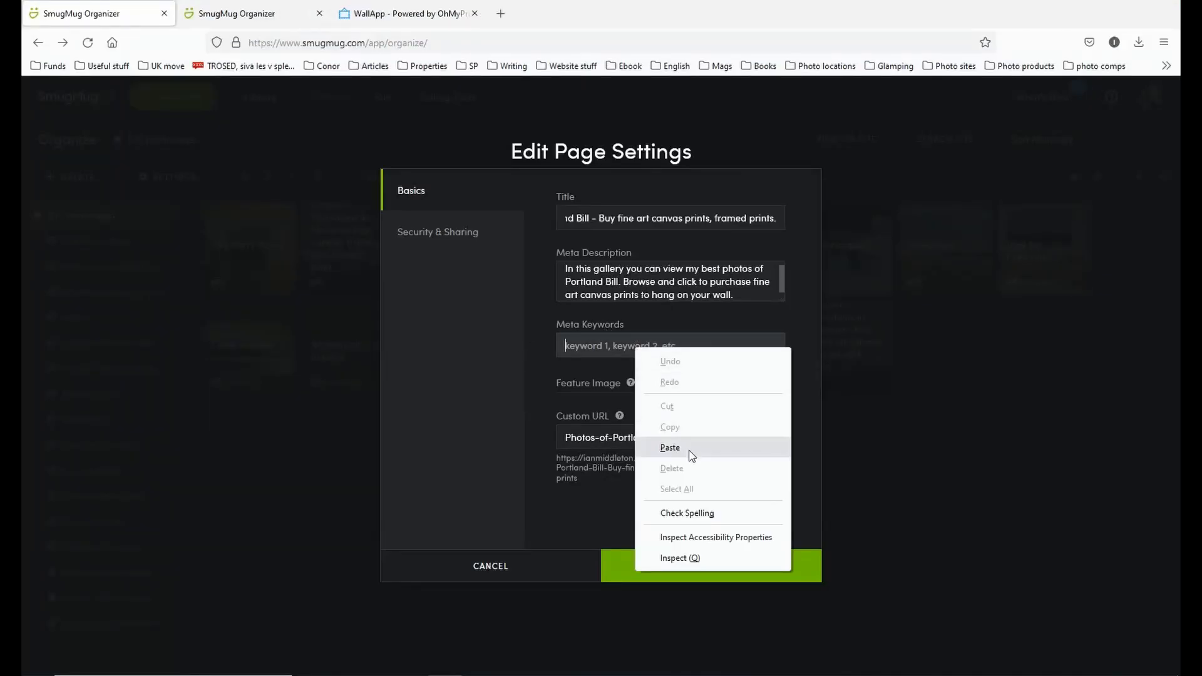
{"action": "left_click", "coordinate": [640, 446]}
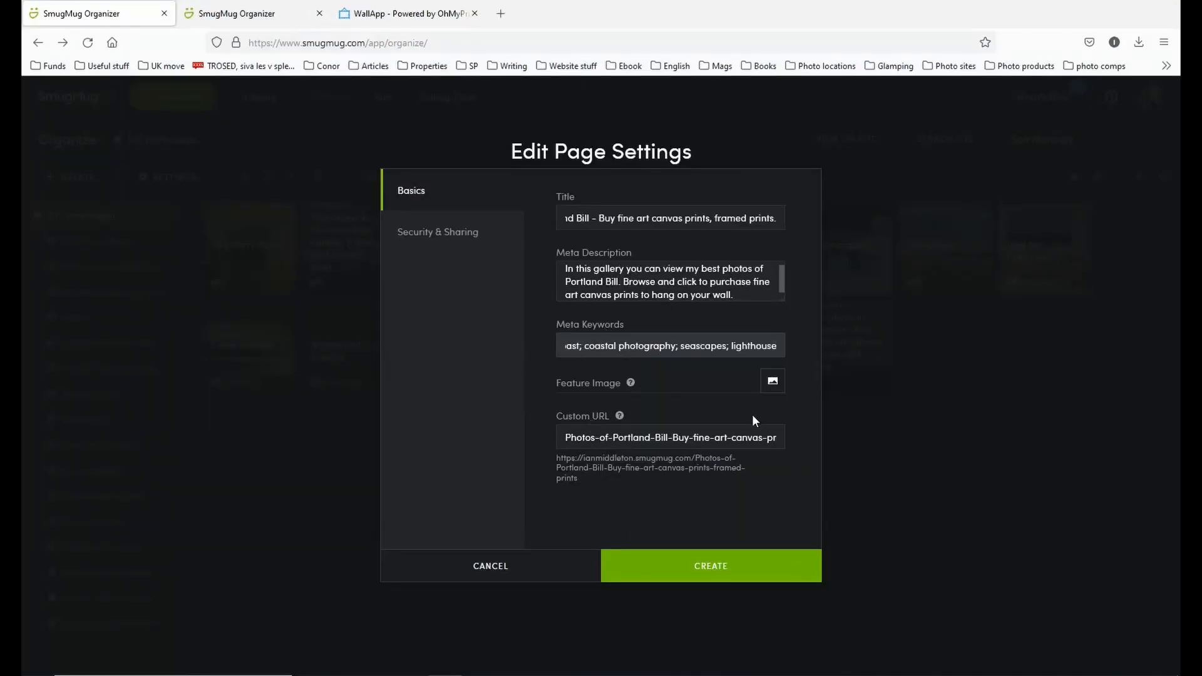
Step: Shorten the page's custom URL to Photos-of-Portland-Bill
{"action": "left_click", "coordinate": [663, 438]}
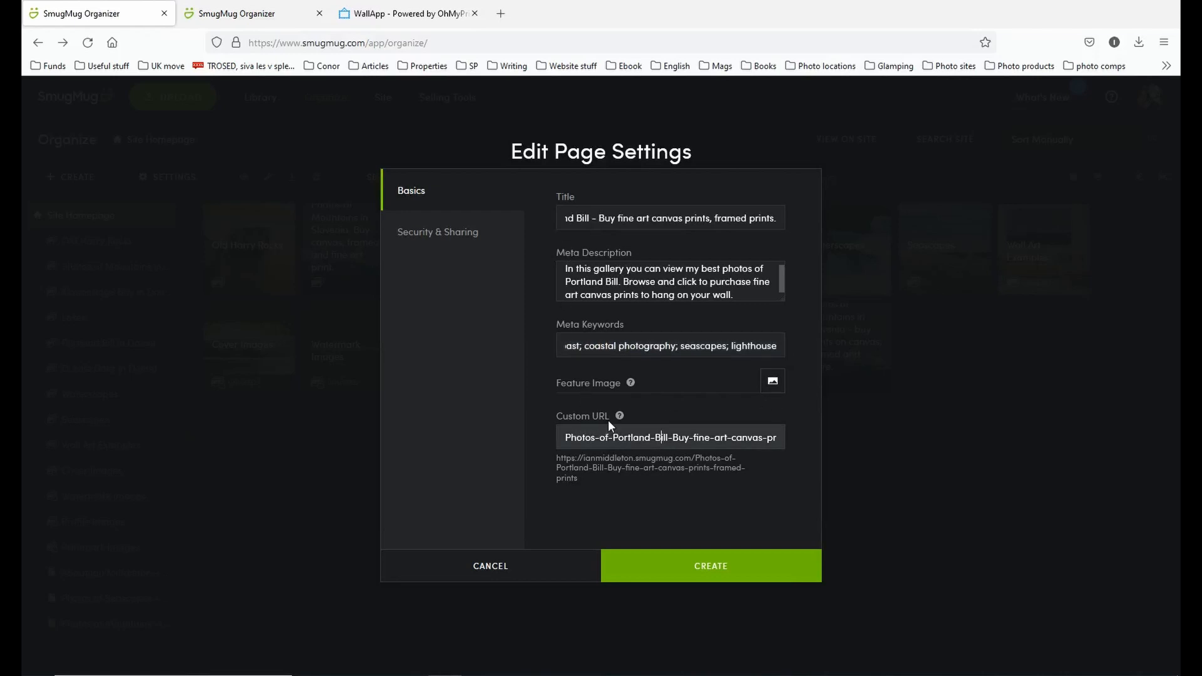
{"action": "left_click_drag", "start_coordinate": [645, 435], "coordinate": [641, 435]}
{"action": "left_click_drag", "start_coordinate": [624, 452], "coordinate": [462, 444]}
{"action": "left_click", "coordinate": [720, 439]}
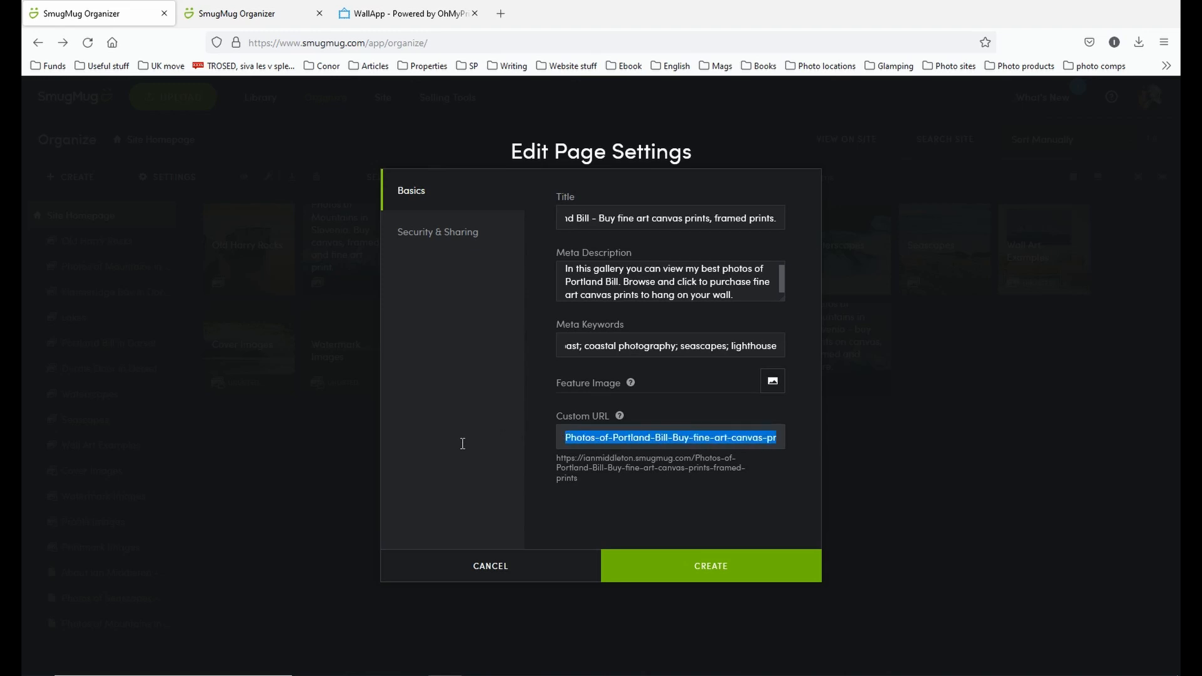
{"action": "left_click", "coordinate": [686, 439]}
{"action": "left_click_drag", "start_coordinate": [655, 438], "coordinate": [952, 445]}
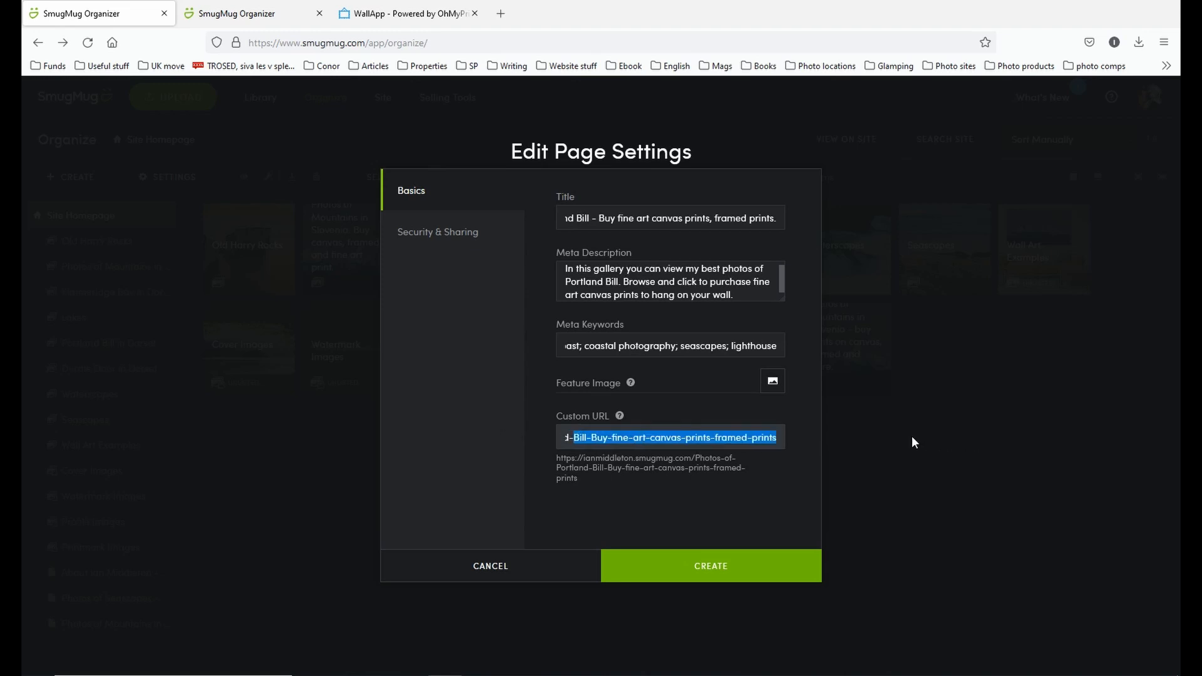
{"action": "key", "text": "BackSpace"}
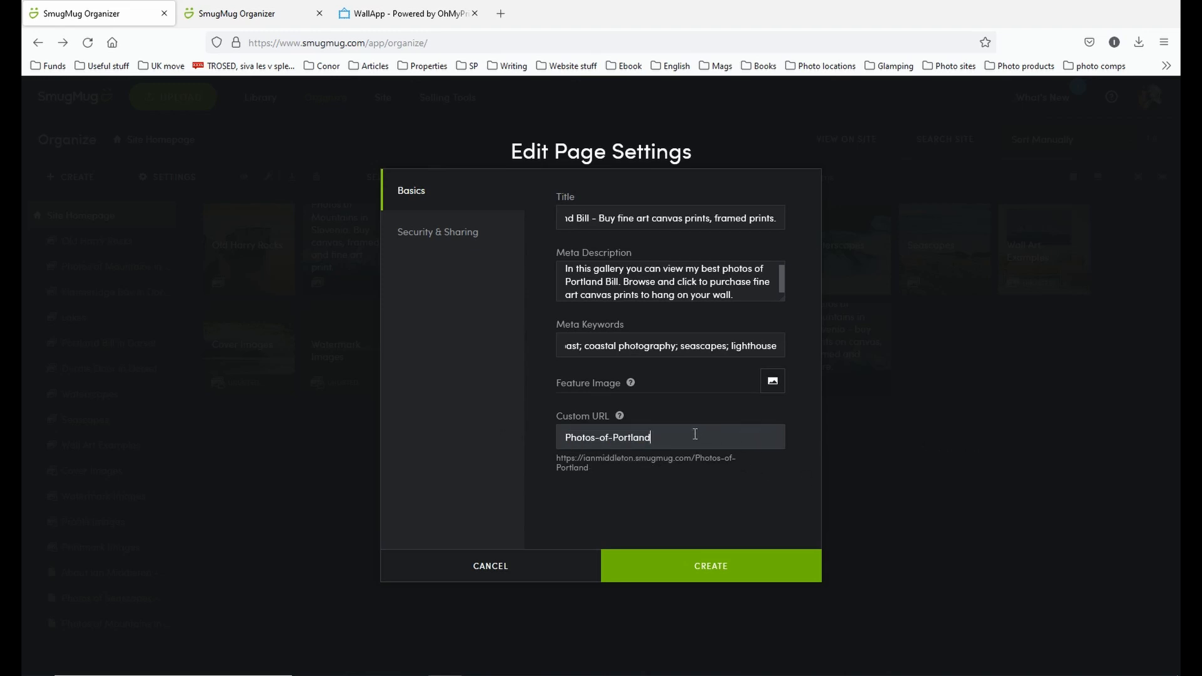
{"action": "type", "text": "-bill"}
Step: Set the sepia lighthouse photo from the Portland Bill in Dorset gallery as the page's feature image
{"action": "left_click", "coordinate": [774, 383]}
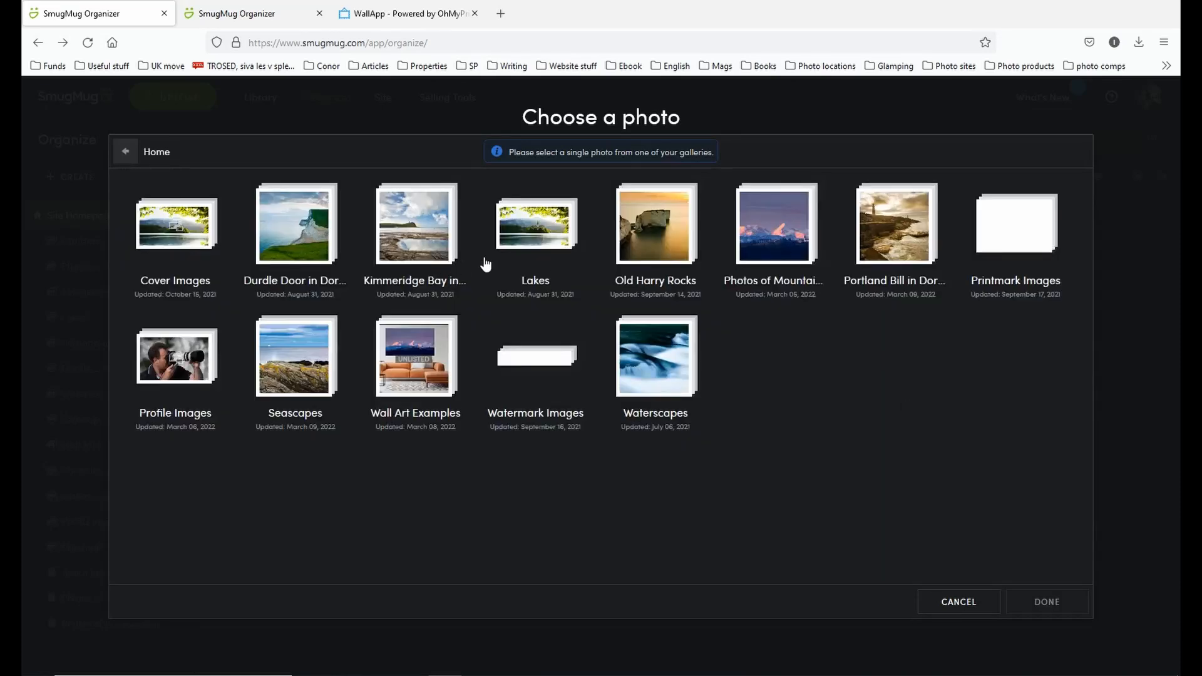
{"action": "left_click", "coordinate": [887, 240]}
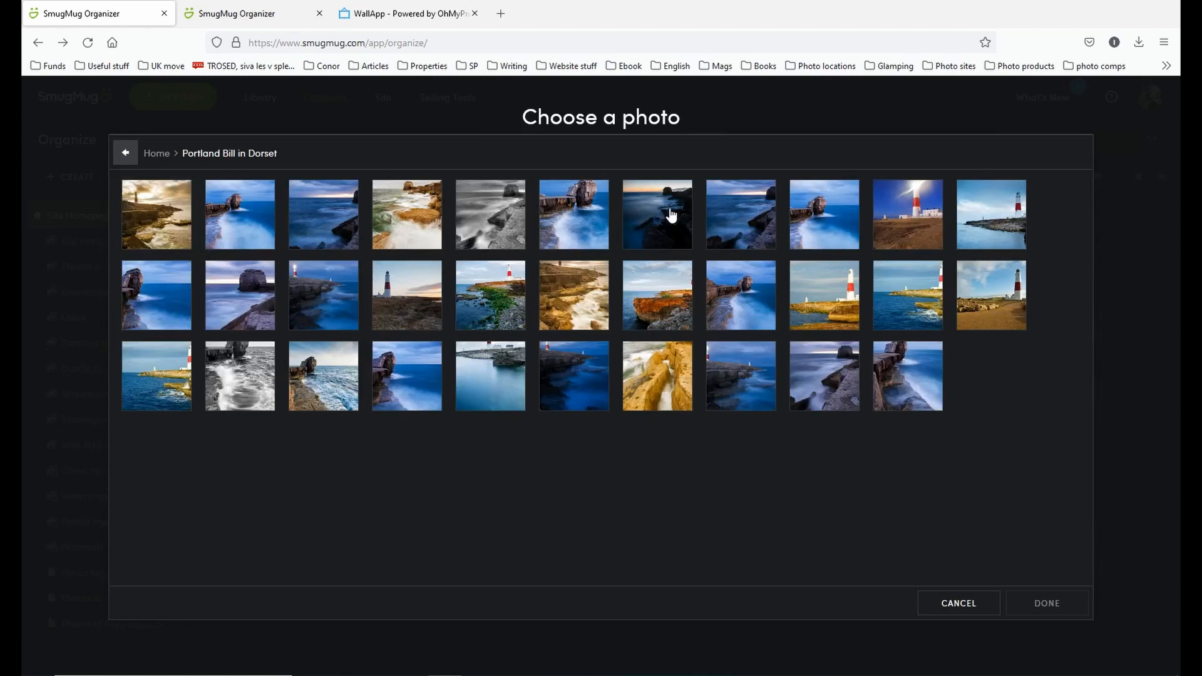
{"action": "left_click", "coordinate": [159, 199]}
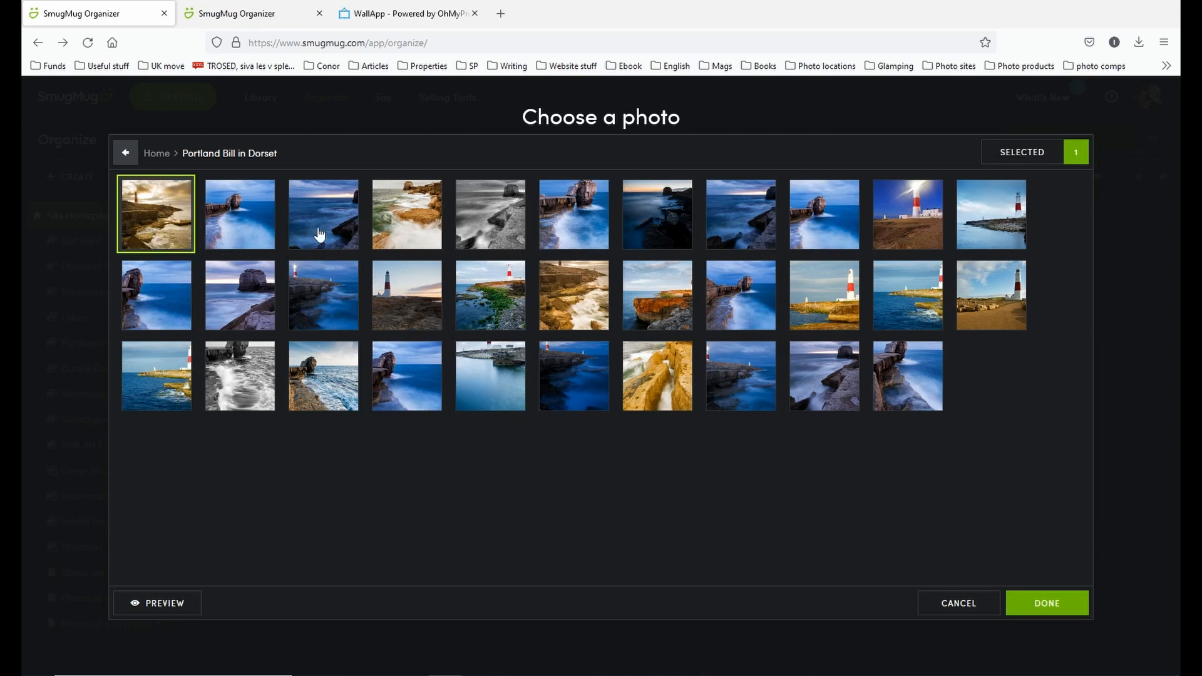
{"action": "left_click", "coordinate": [1032, 604]}
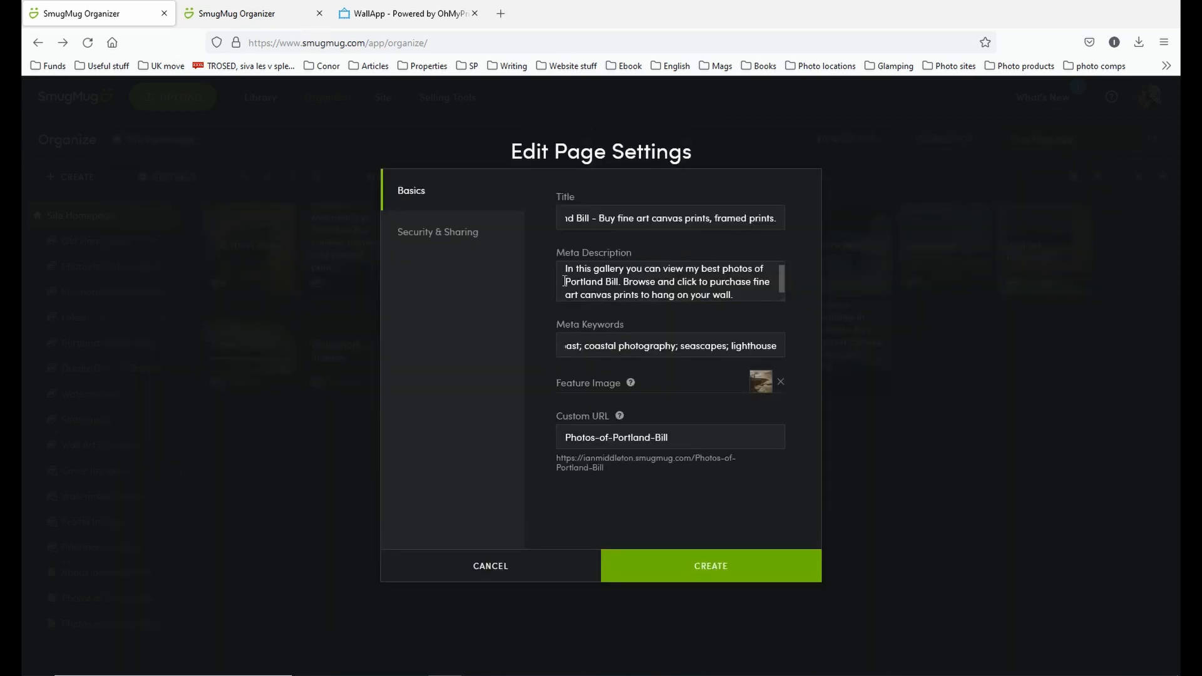
Step: Review the page's security and sharing options for visibility, access, web searchability and SmugMug searchability
{"action": "left_click", "coordinate": [429, 233]}
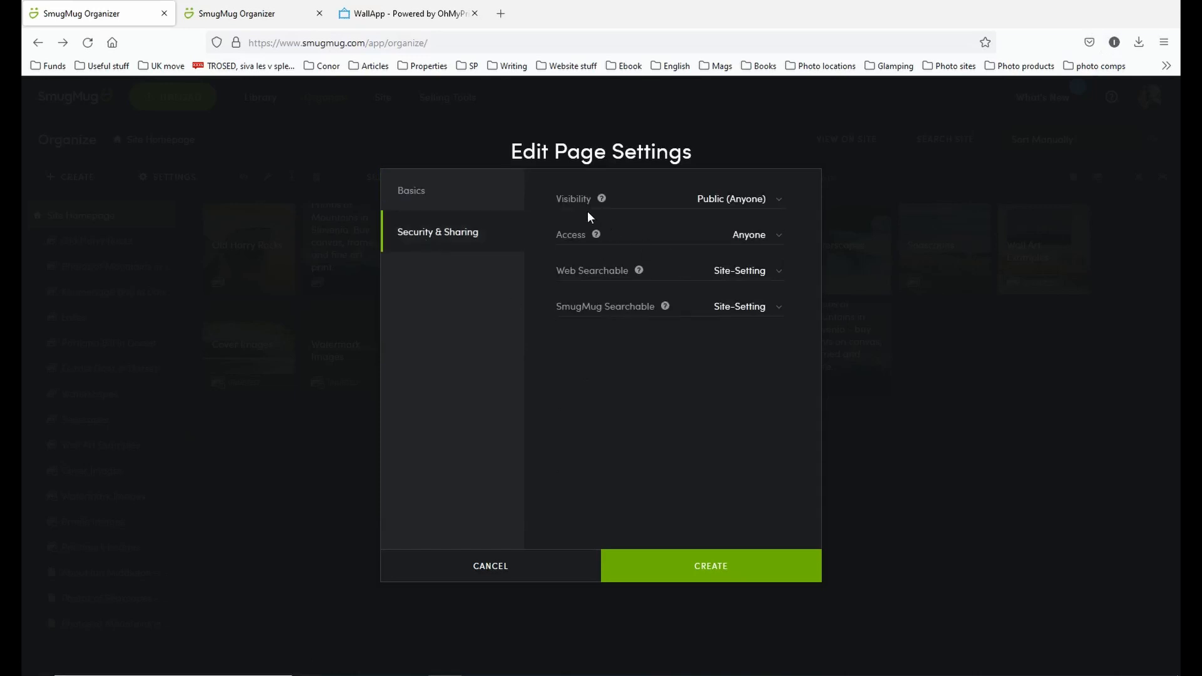
{"action": "left_click", "coordinate": [777, 202]}
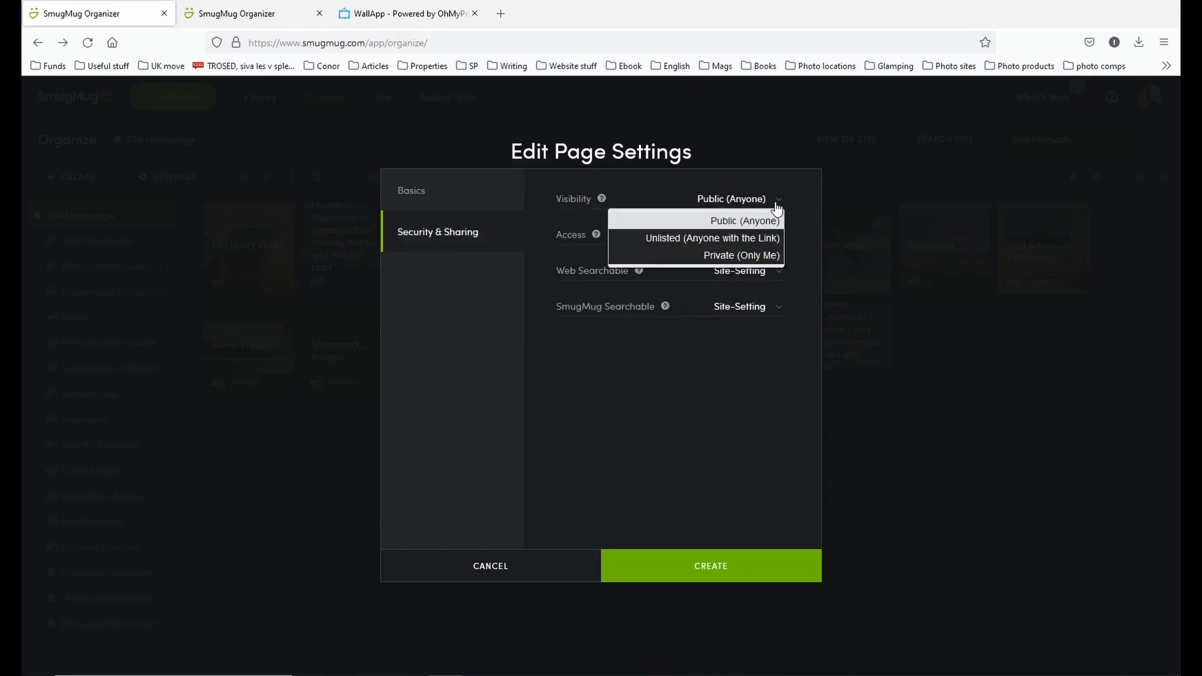
{"action": "left_click", "coordinate": [683, 216]}
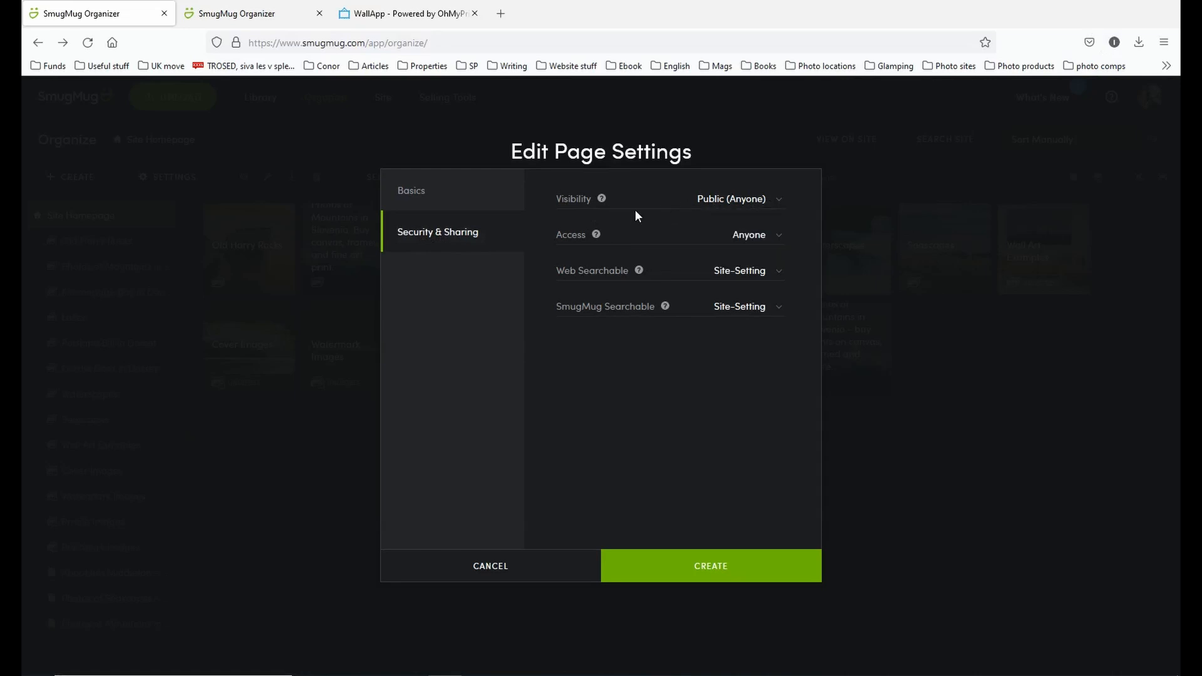
{"action": "left_click", "coordinate": [776, 241]}
{"action": "left_click", "coordinate": [692, 253]}
{"action": "left_click", "coordinate": [779, 278]}
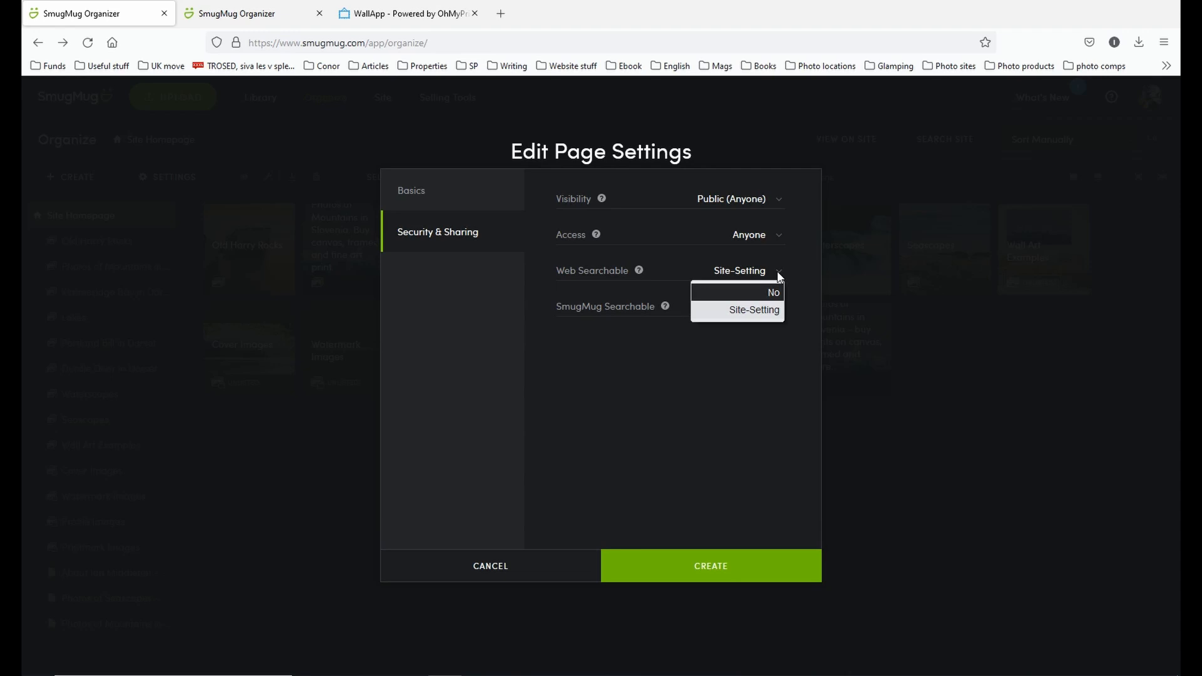
{"action": "left_click", "coordinate": [691, 274]}
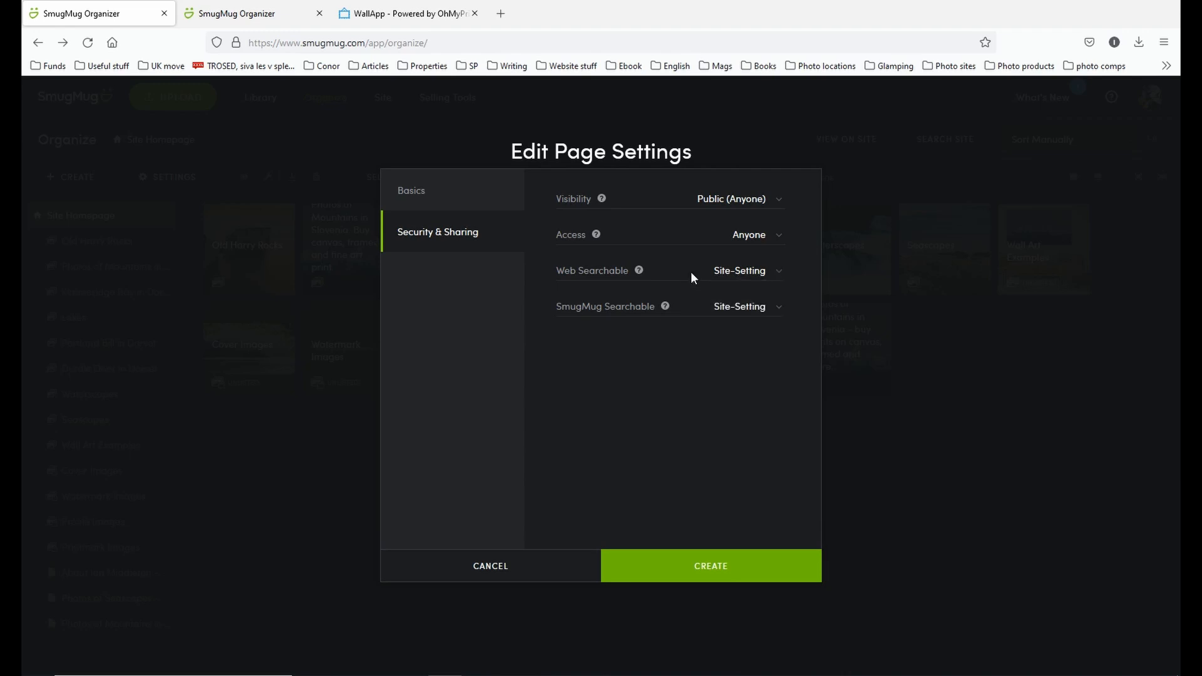
{"action": "left_click", "coordinate": [779, 308]}
{"action": "left_click", "coordinate": [689, 308]}
{"action": "mouse_move", "coordinate": [666, 308]}
Step: Create the page and remove the breadcrumb content block with the page title from its layout
{"action": "left_click", "coordinate": [408, 193]}
{"action": "left_click", "coordinate": [686, 561]}
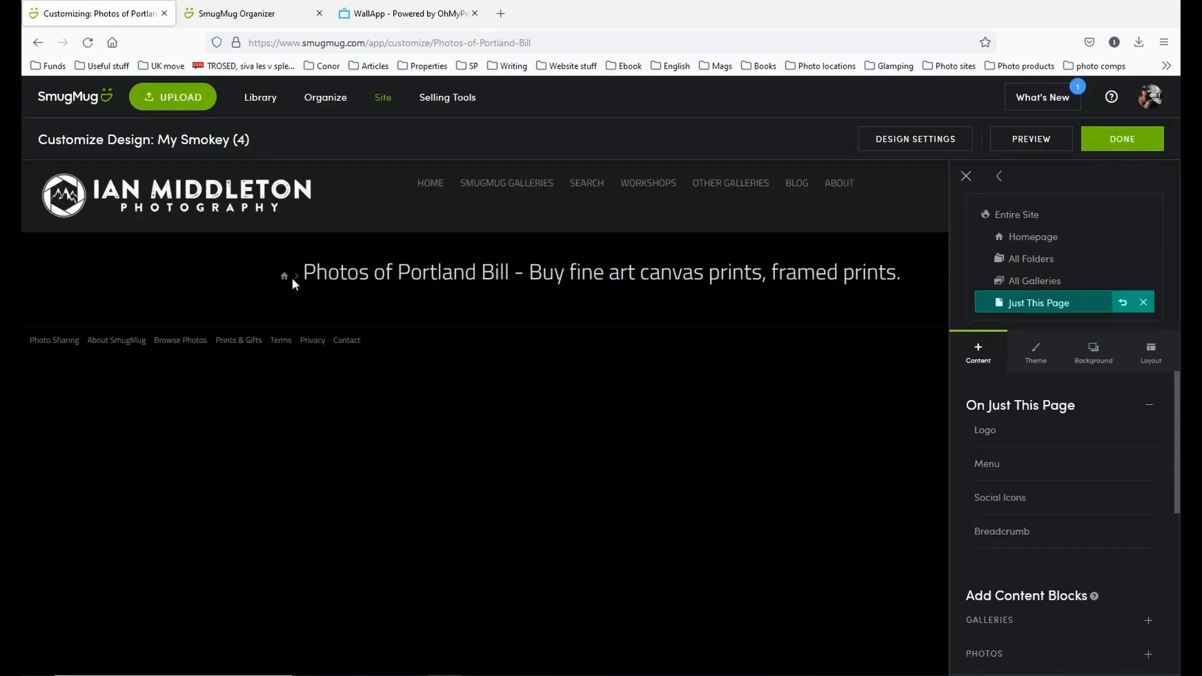
{"action": "left_click", "coordinate": [541, 268]}
{"action": "left_click", "coordinate": [562, 484]}
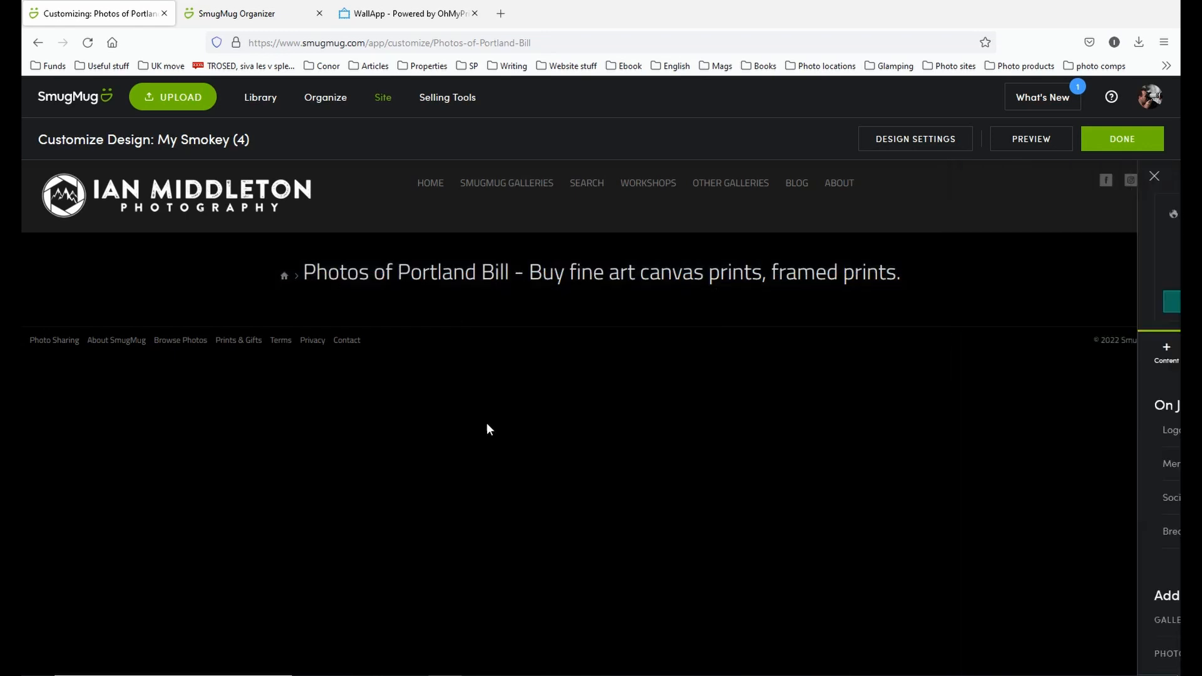
{"action": "left_click", "coordinate": [363, 270]}
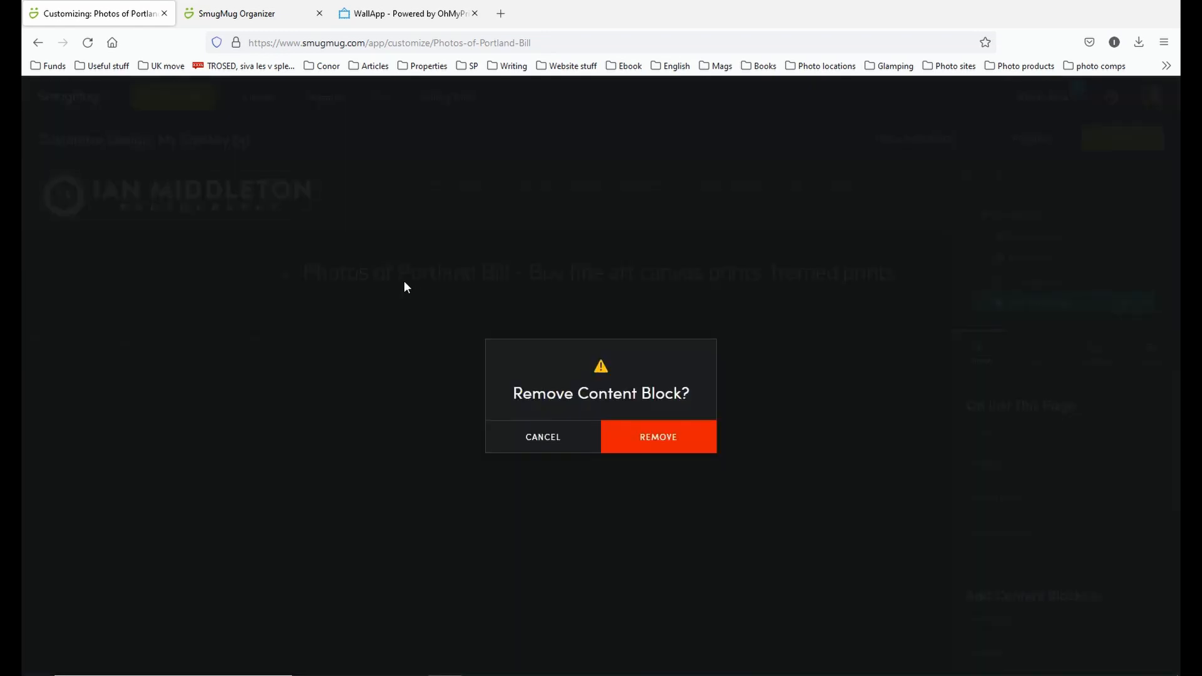
{"action": "left_click", "coordinate": [674, 446]}
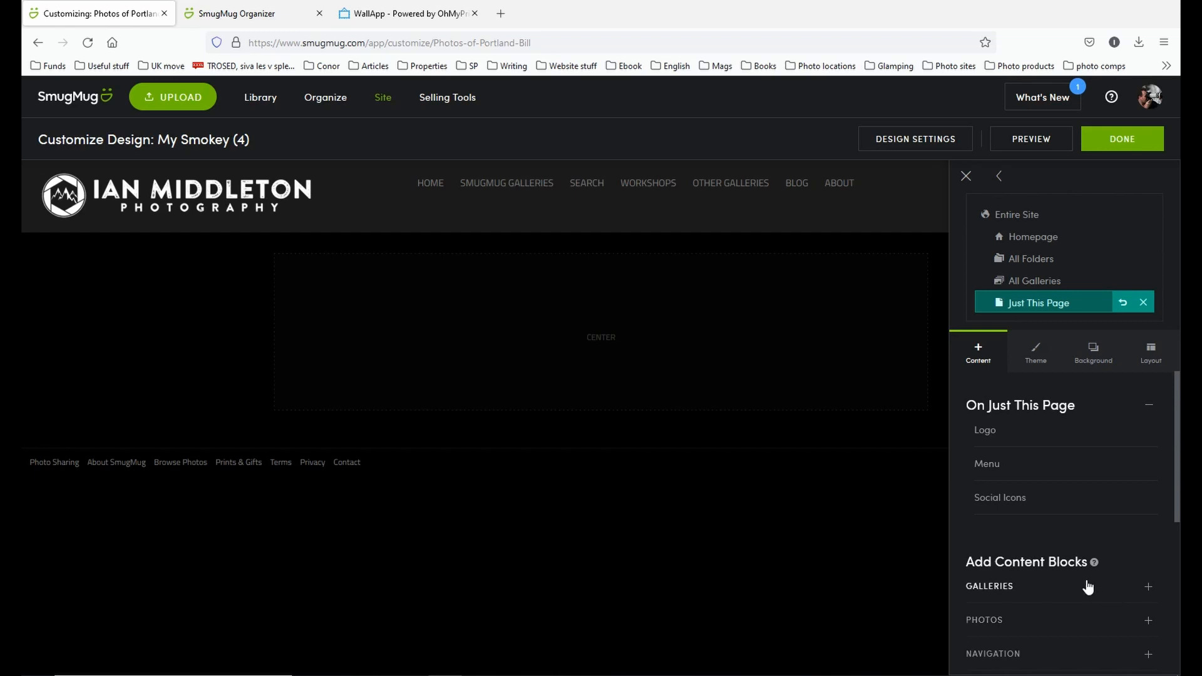
Step: Add a Single Photo block to the page's center area using the sepia lighthouse photo from the Portland Bill in Dorset gallery
{"action": "scroll", "coordinate": [1086, 585], "scroll_direction": "down", "scroll_amount": 4}
{"action": "scroll", "coordinate": [1087, 585], "scroll_direction": "up", "scroll_amount": 3}
{"action": "left_click", "coordinate": [1149, 471]}
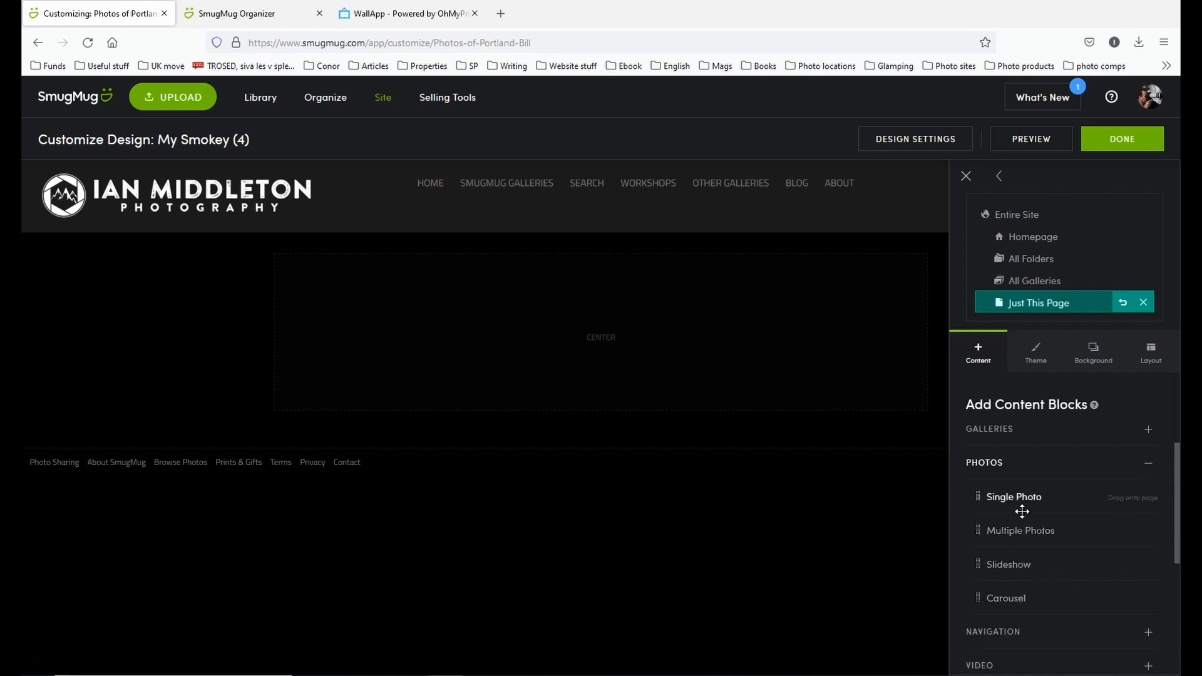
{"action": "left_click_drag", "start_coordinate": [1024, 499], "coordinate": [603, 299]}
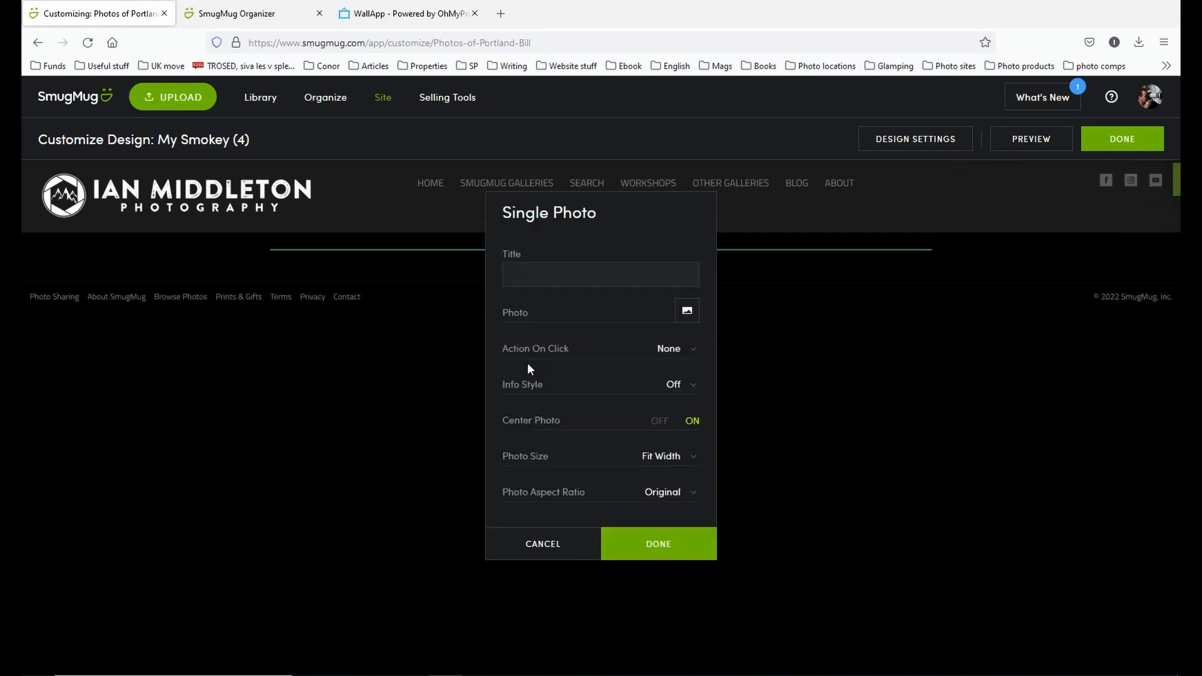
{"action": "left_click", "coordinate": [687, 310]}
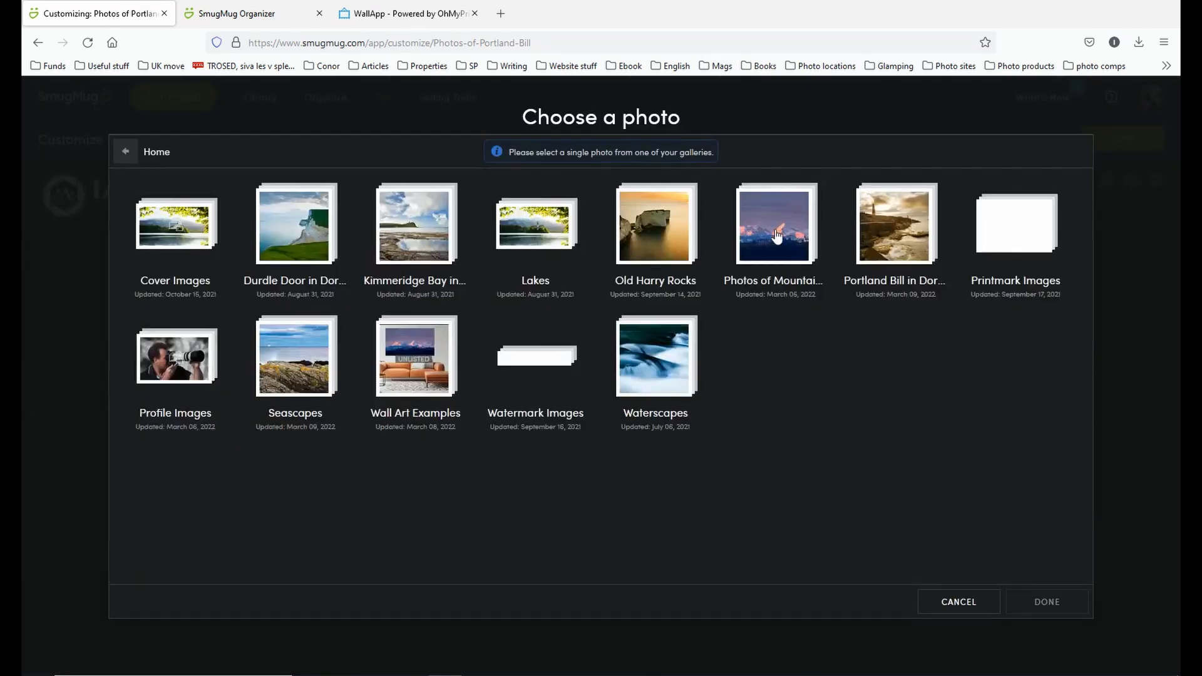
{"action": "left_click", "coordinate": [886, 223]}
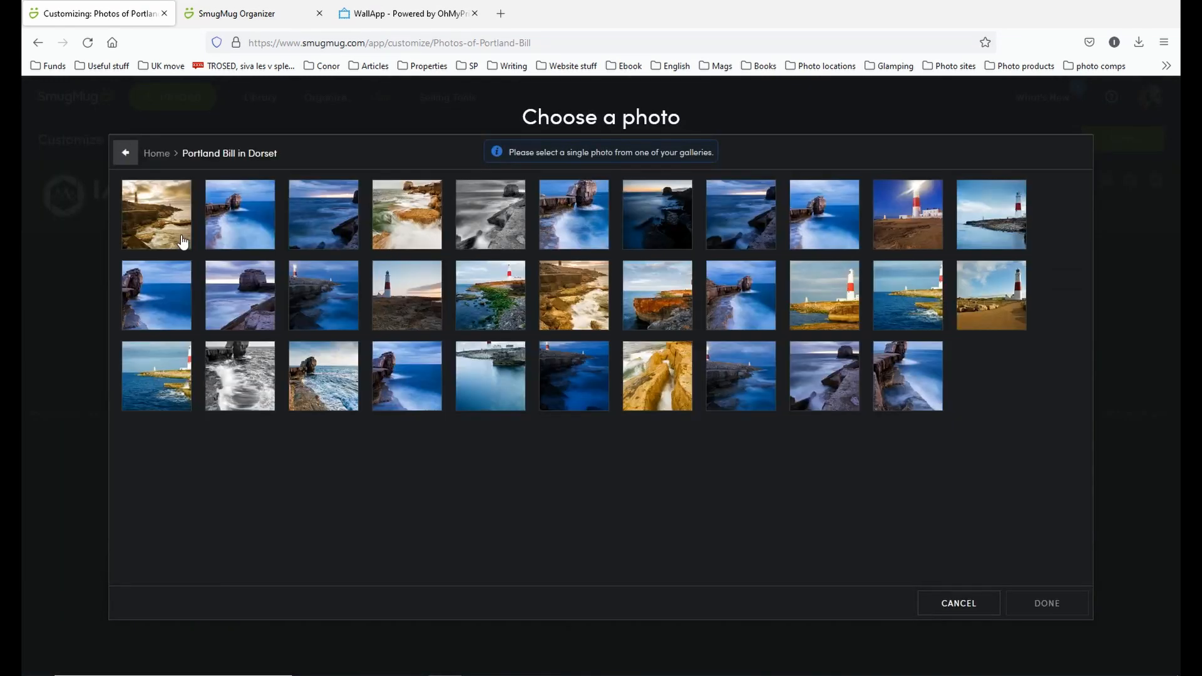
{"action": "left_click", "coordinate": [182, 242]}
{"action": "left_click", "coordinate": [1046, 603]}
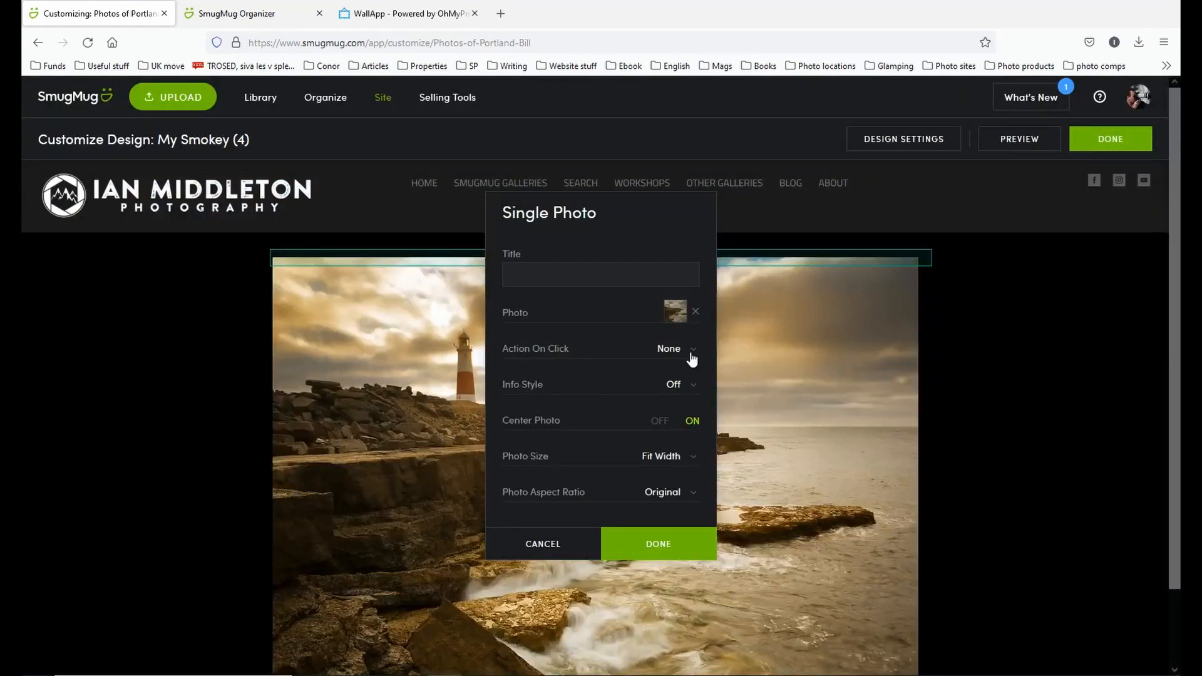
Step: Set the photo block's click action to Open Lightbox and its info style to Bottom Bar with left-aligned text
{"action": "left_click", "coordinate": [692, 357]}
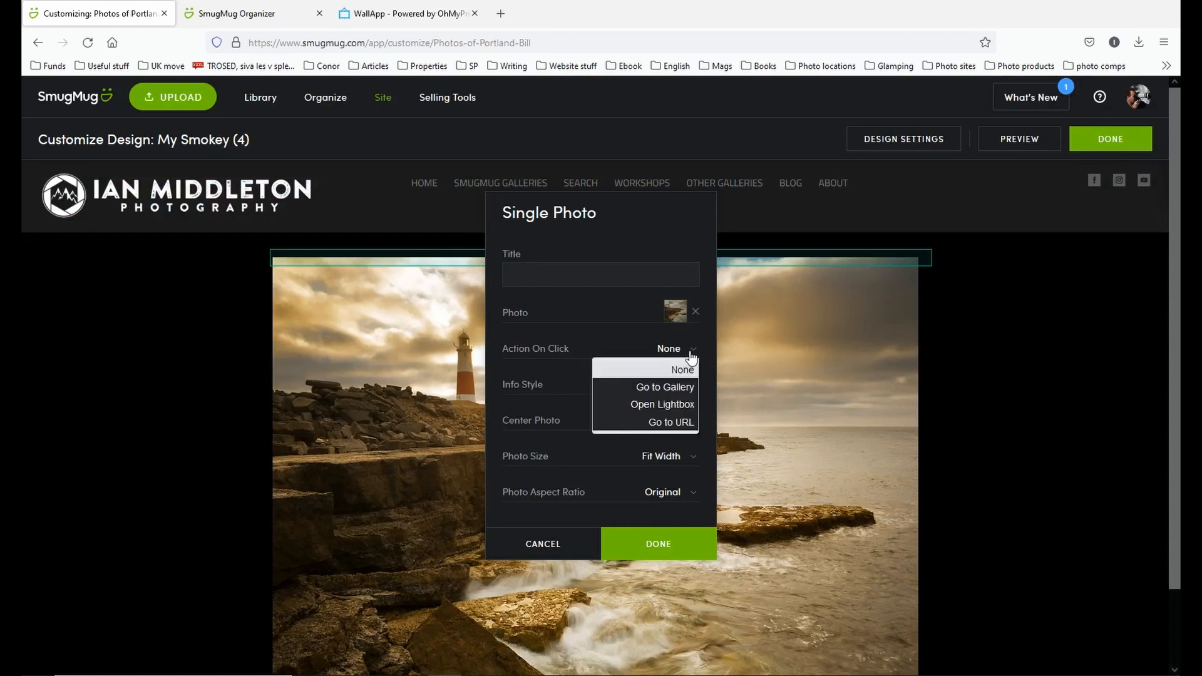
{"action": "left_click", "coordinate": [672, 402]}
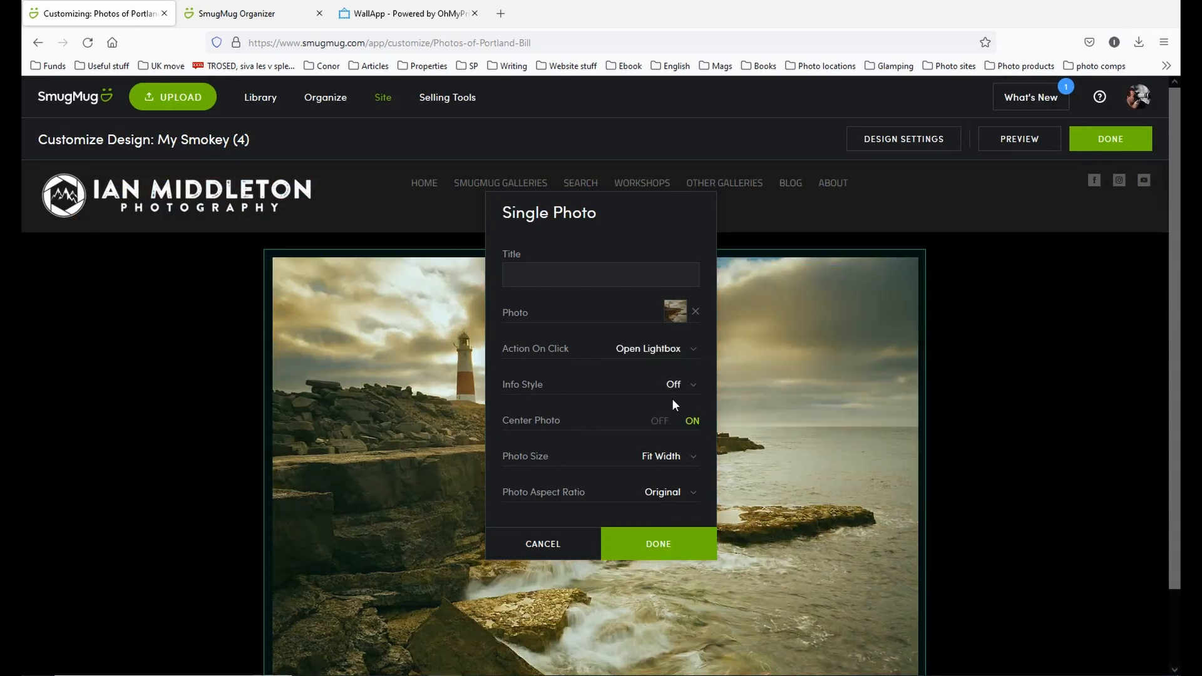
{"action": "left_click", "coordinate": [692, 359]}
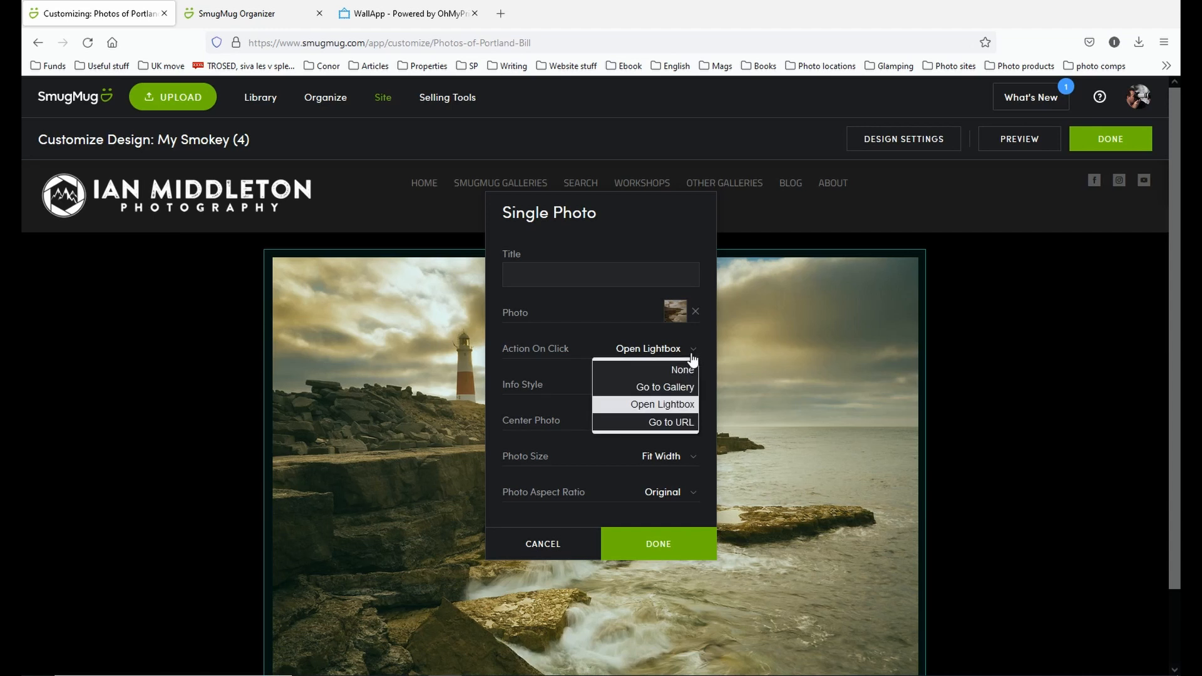
{"action": "left_click", "coordinate": [693, 359]}
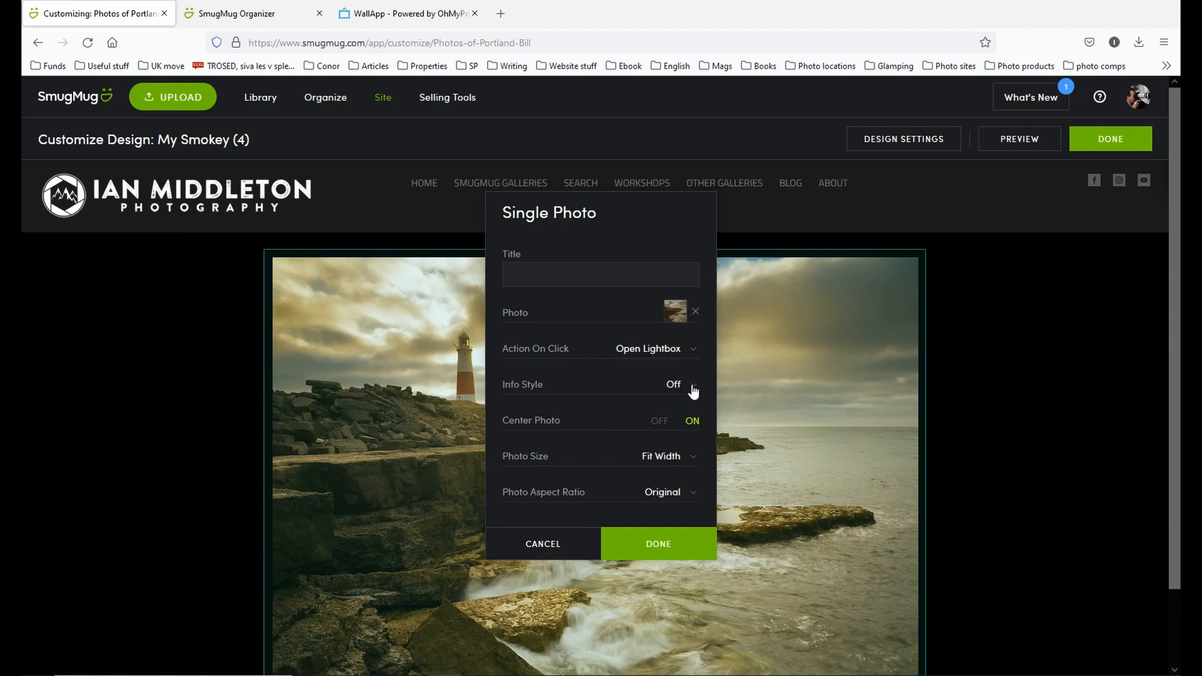
{"action": "left_click", "coordinate": [693, 390]}
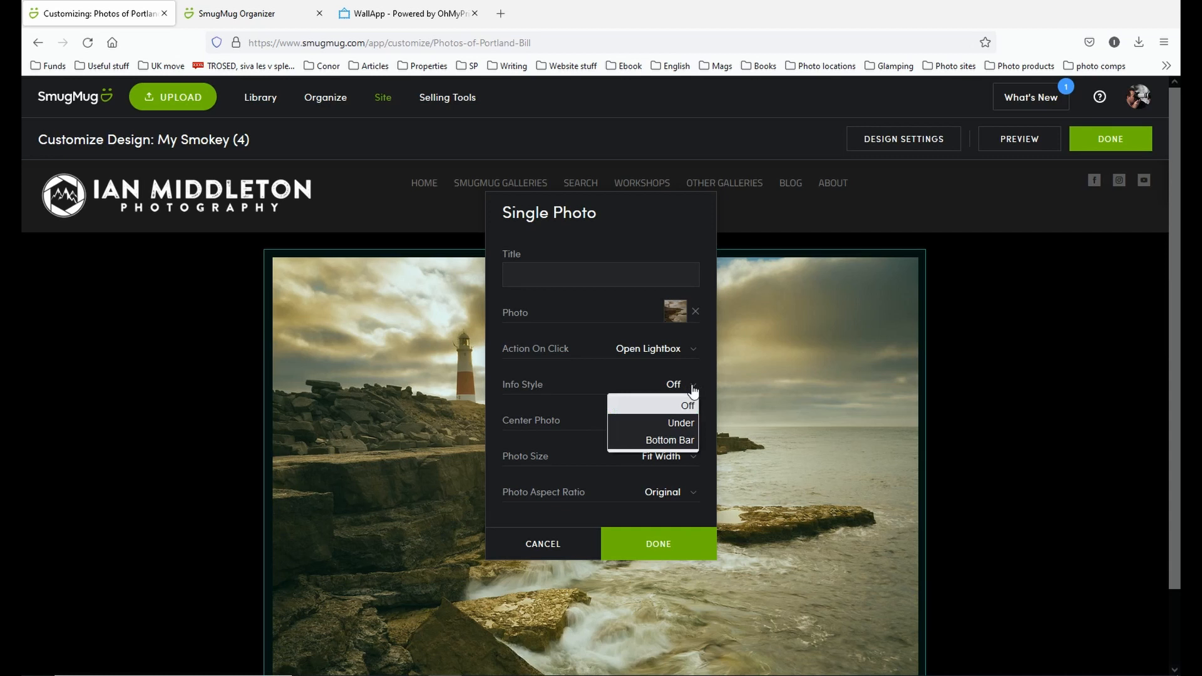
{"action": "left_click", "coordinate": [689, 441]}
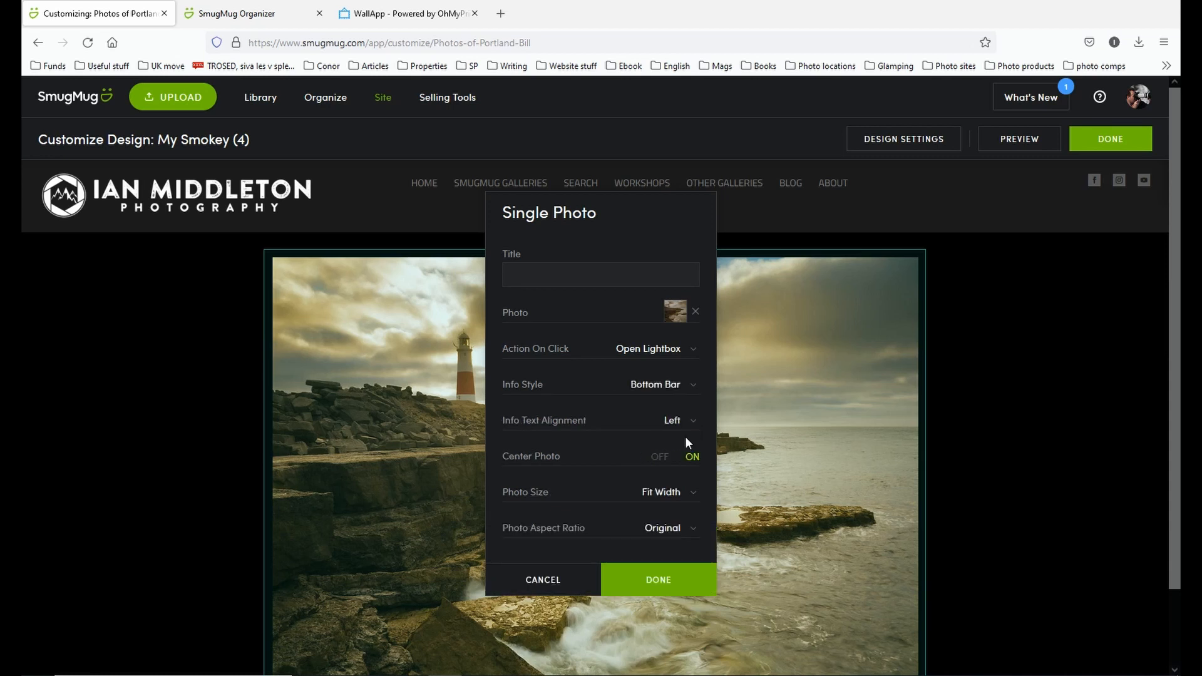
{"action": "left_click", "coordinate": [685, 430]}
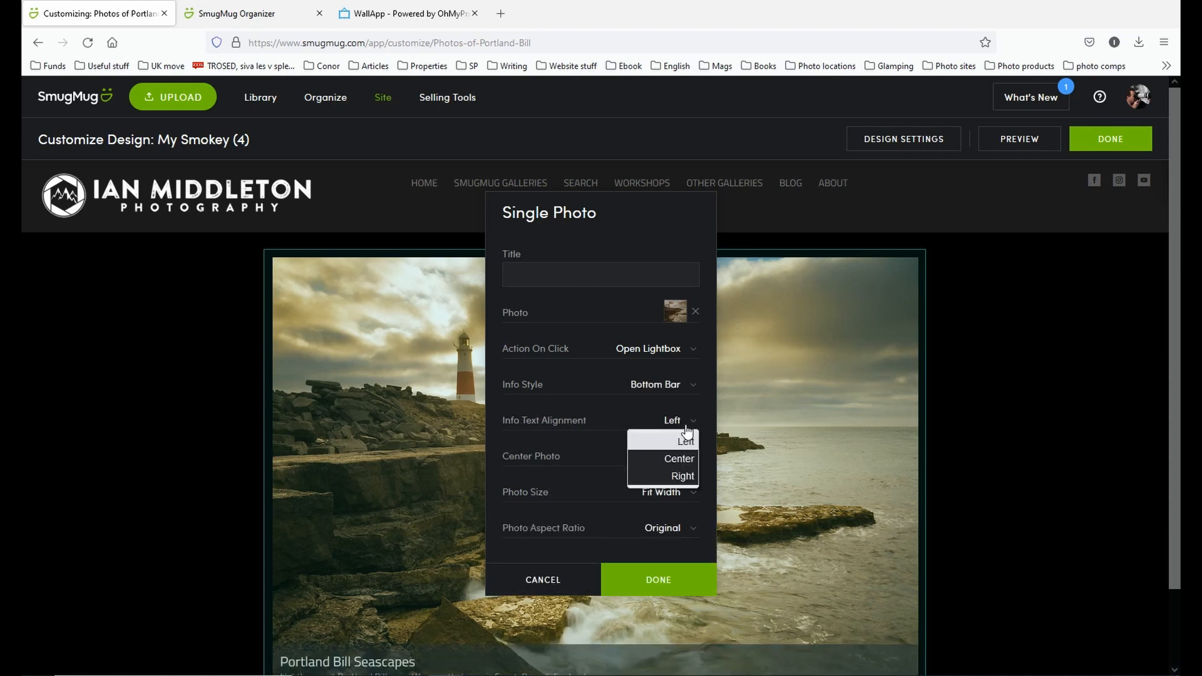
{"action": "left_click", "coordinate": [686, 435]}
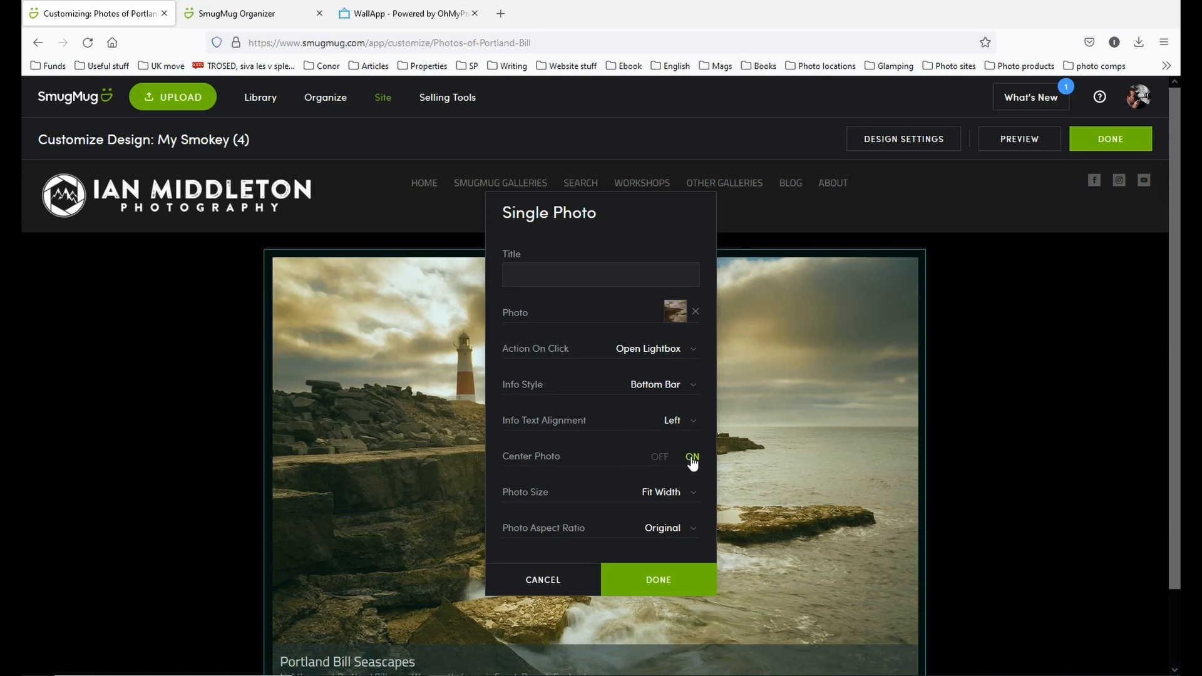
Step: Keep the photo block's size at Fit Width and set its aspect ratio to 3:1
{"action": "scroll", "coordinate": [693, 461], "scroll_direction": "down", "scroll_amount": 2}
{"action": "left_click", "coordinate": [690, 493]}
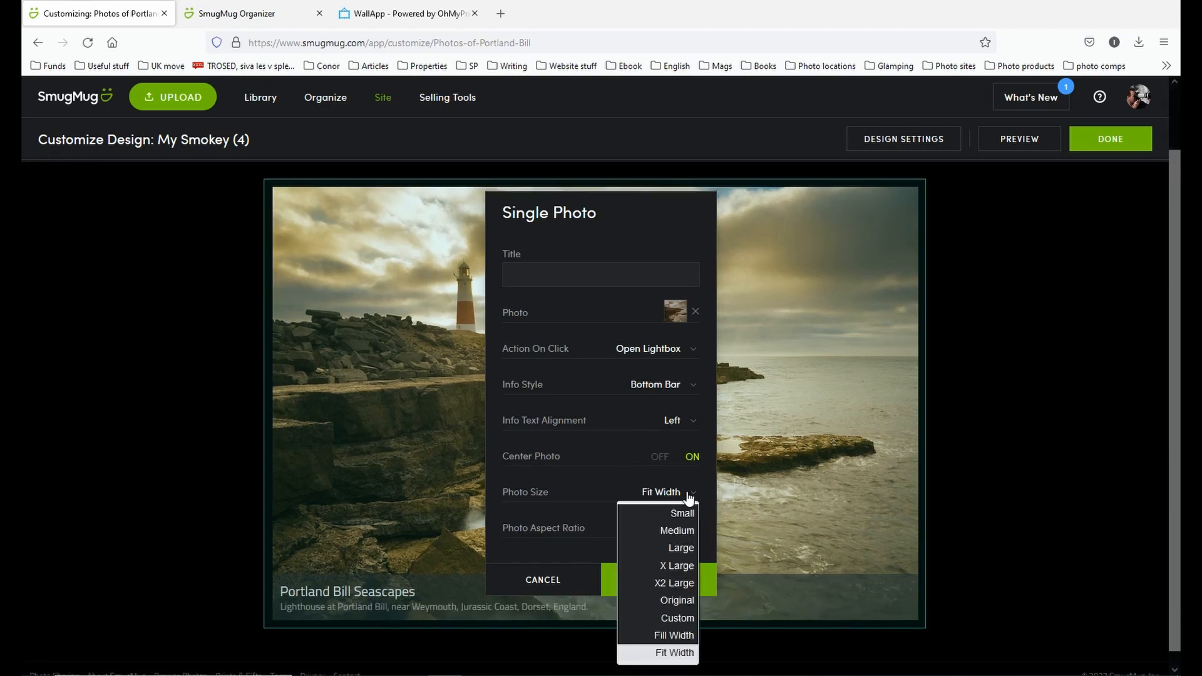
{"action": "left_click", "coordinate": [689, 495]}
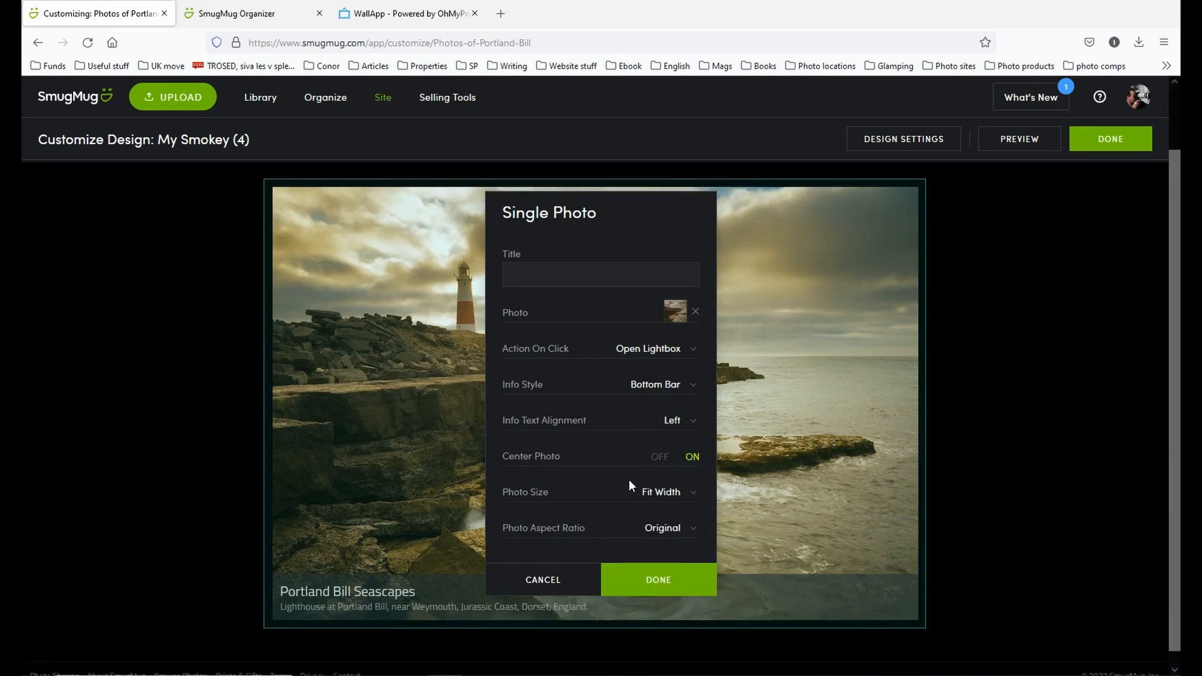
{"action": "left_click", "coordinate": [691, 530]}
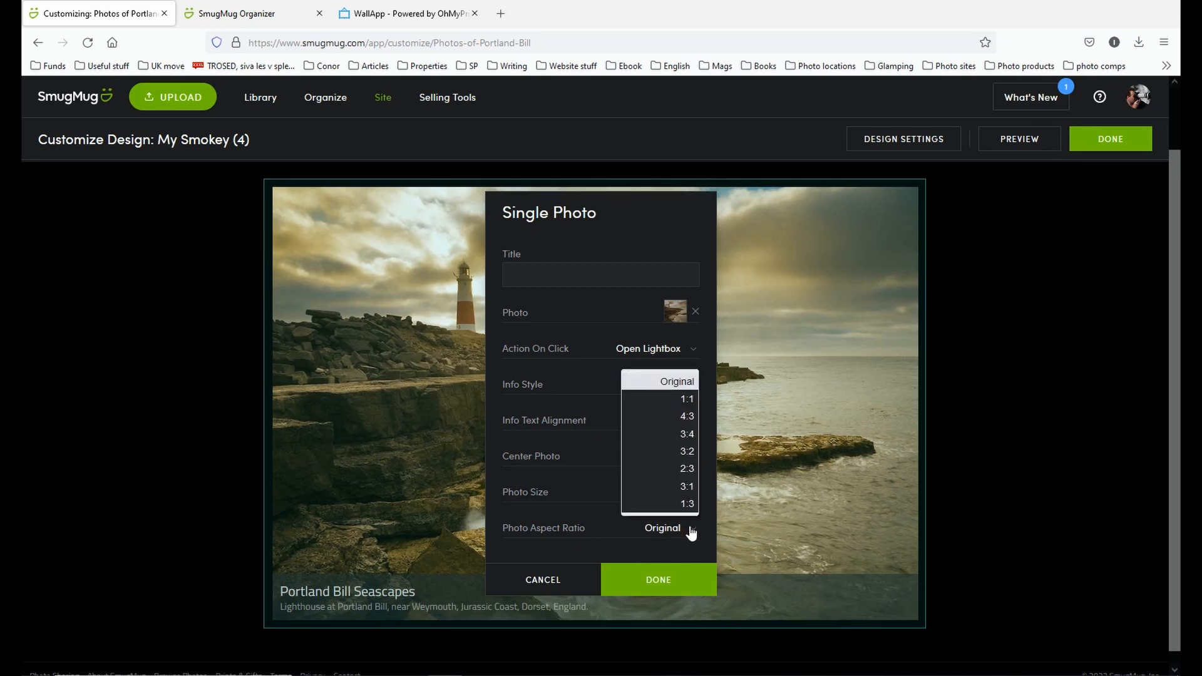
{"action": "left_click", "coordinate": [684, 494]}
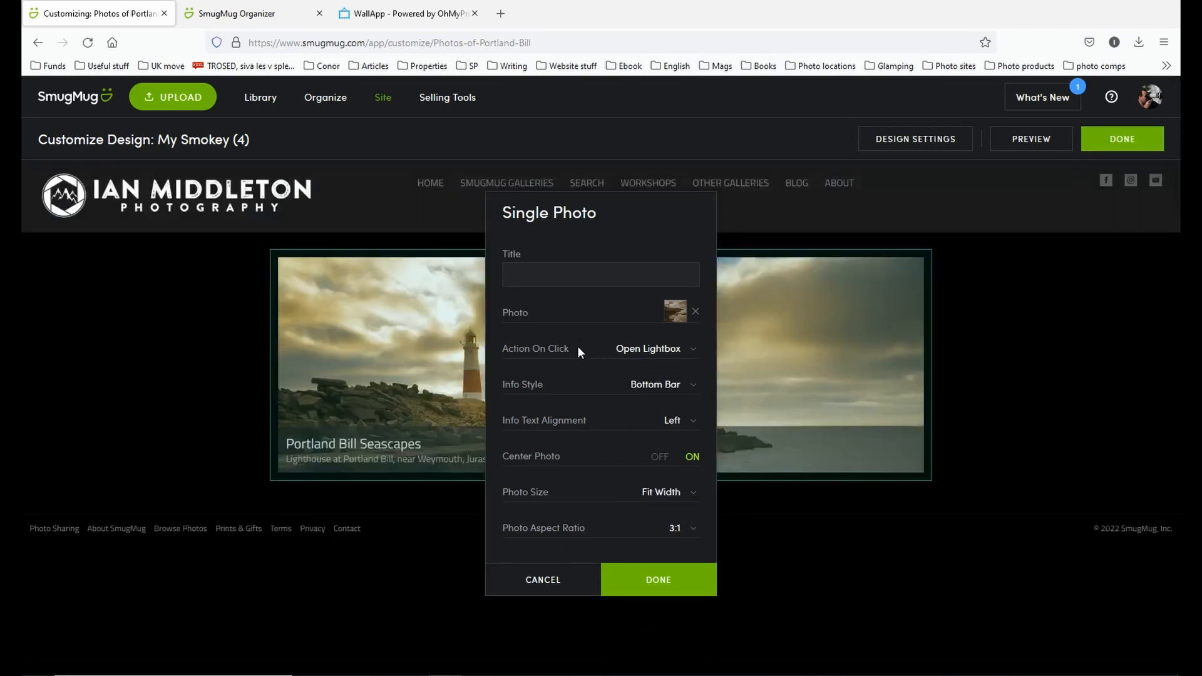
Step: Try "Portland" as the photo block's title and clear the title again
{"action": "left_click", "coordinate": [545, 274]}
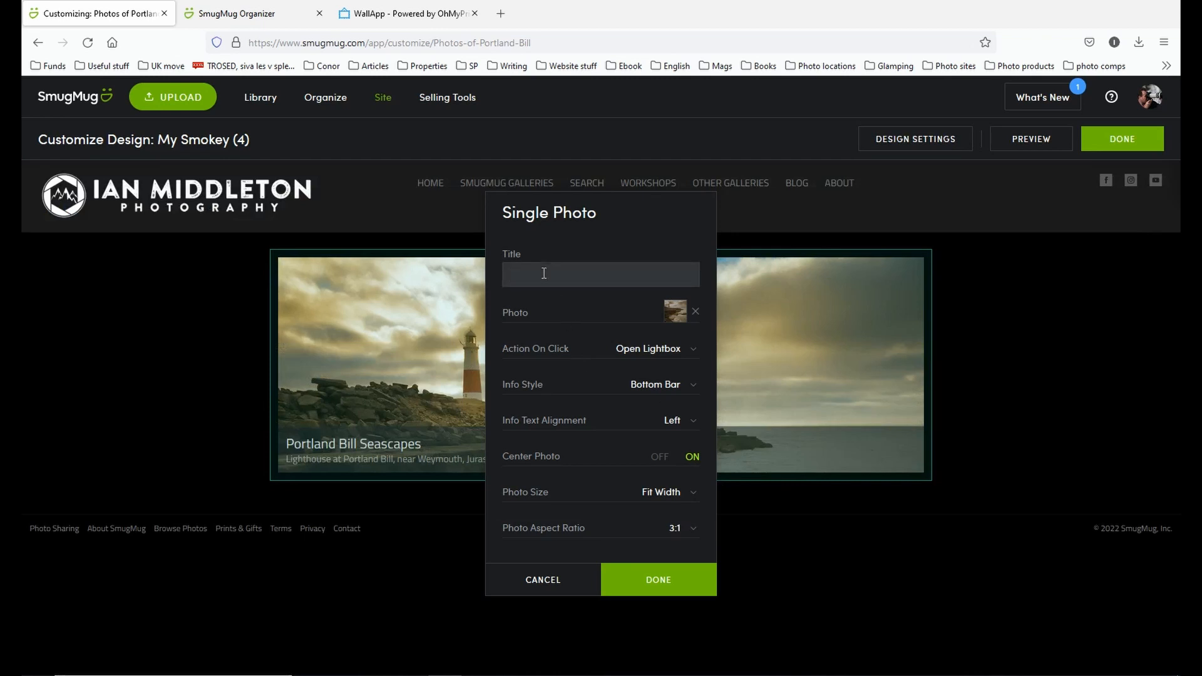
{"action": "type", "text": "Portland"}
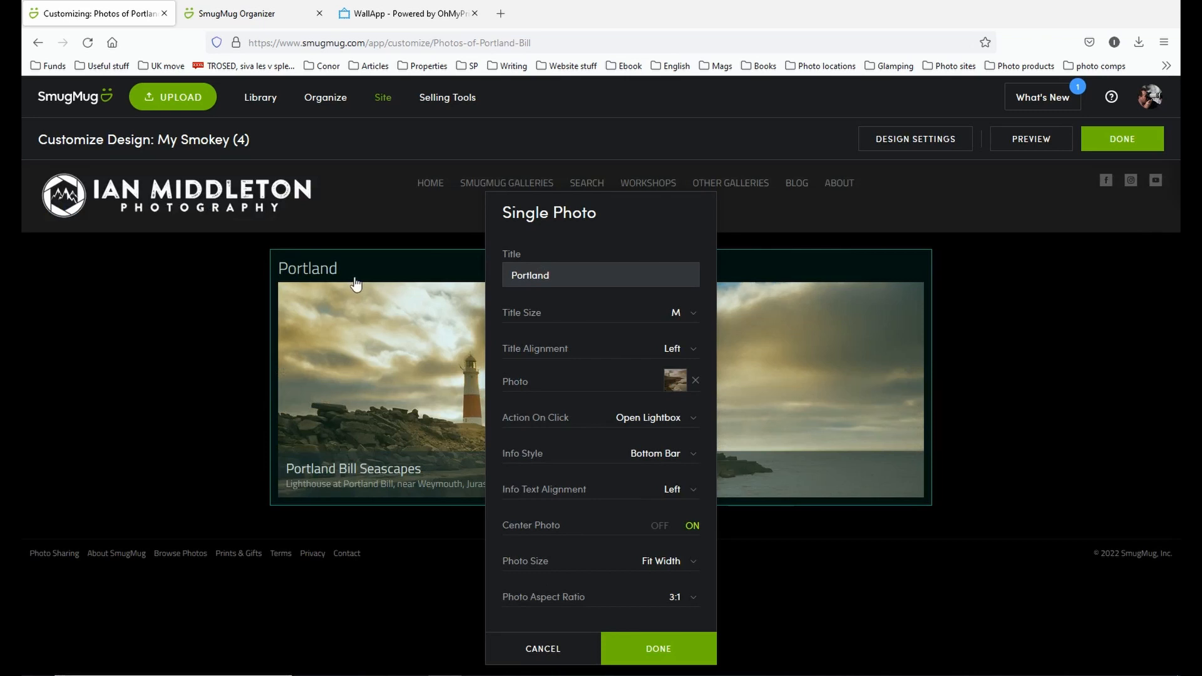
{"action": "left_click_drag", "start_coordinate": [593, 273], "coordinate": [488, 278]}
{"action": "key", "text": "BackSpace"}
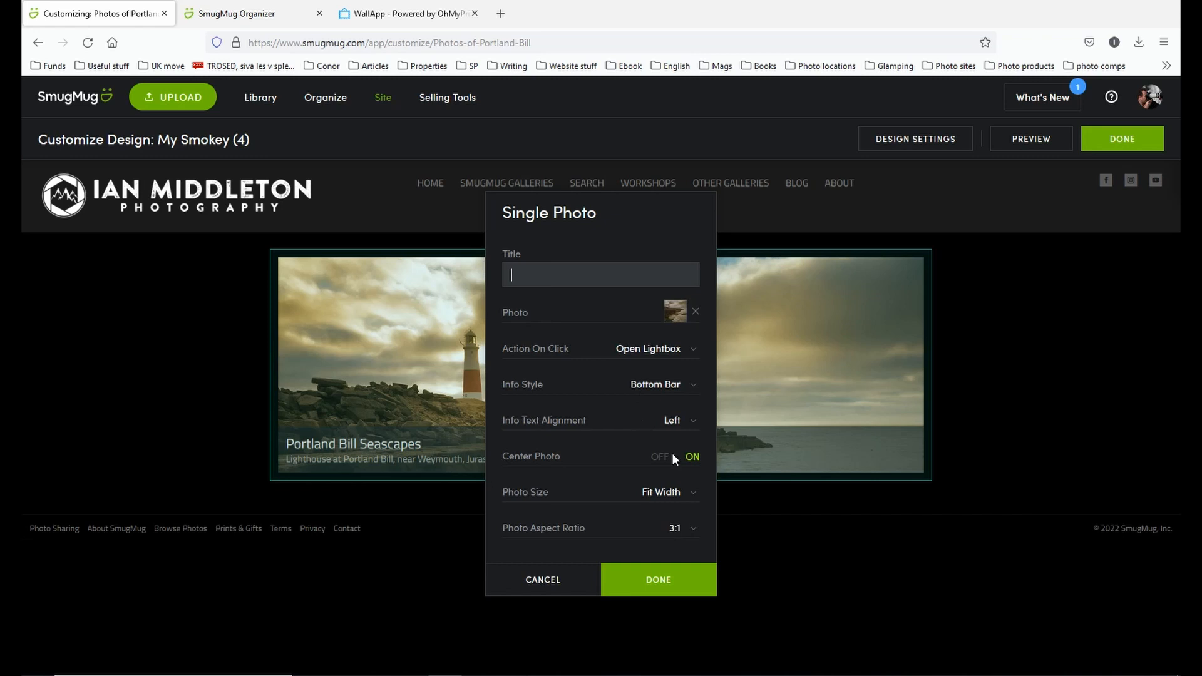
Step: Apply the photo block's settings and switch this page's layout to Stretchy with a 0 px top margin
{"action": "left_click", "coordinate": [670, 577]}
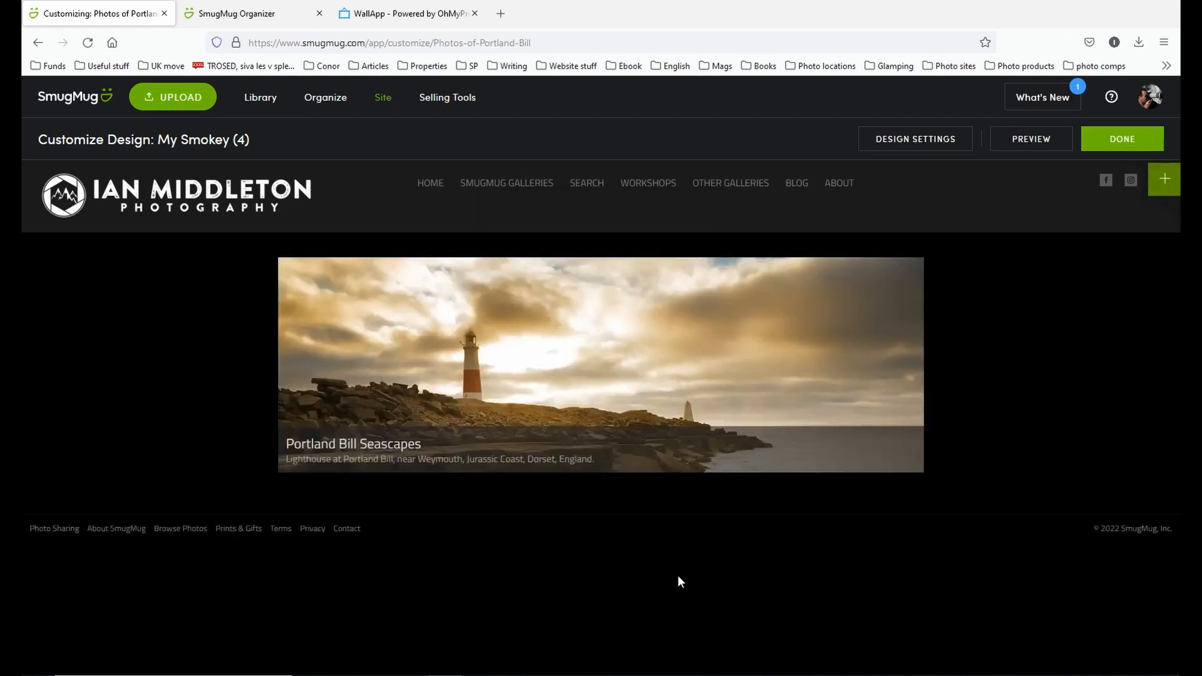
{"action": "left_click", "coordinate": [1166, 185]}
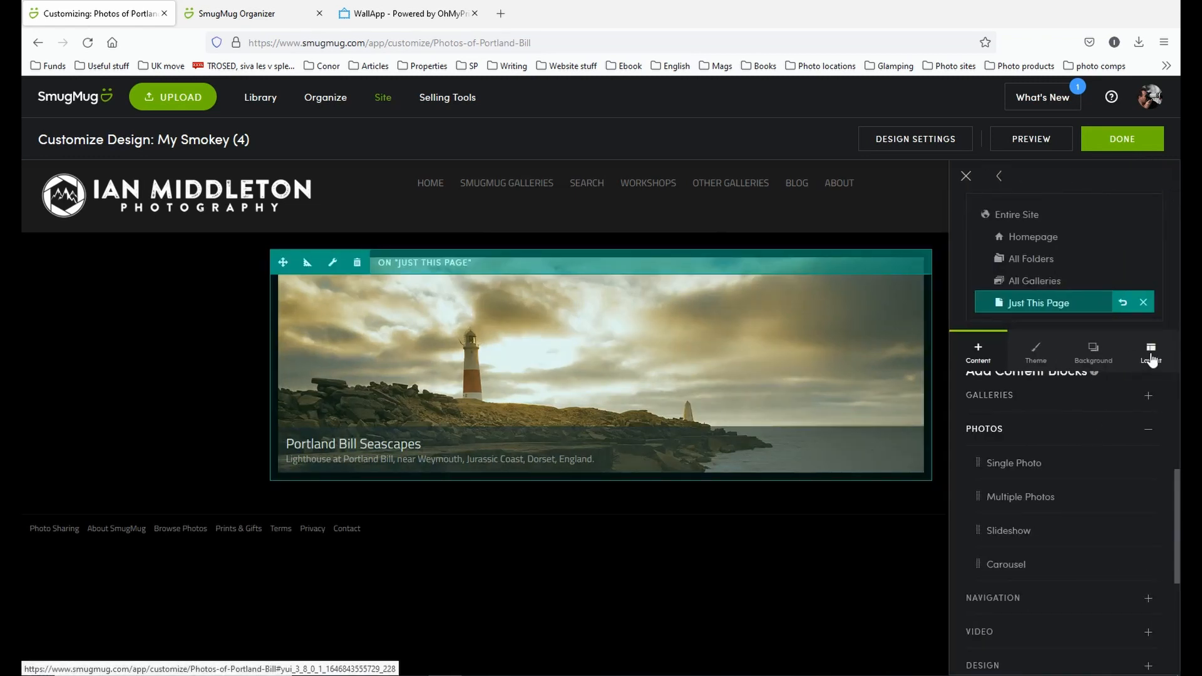
{"action": "left_click", "coordinate": [1151, 355]}
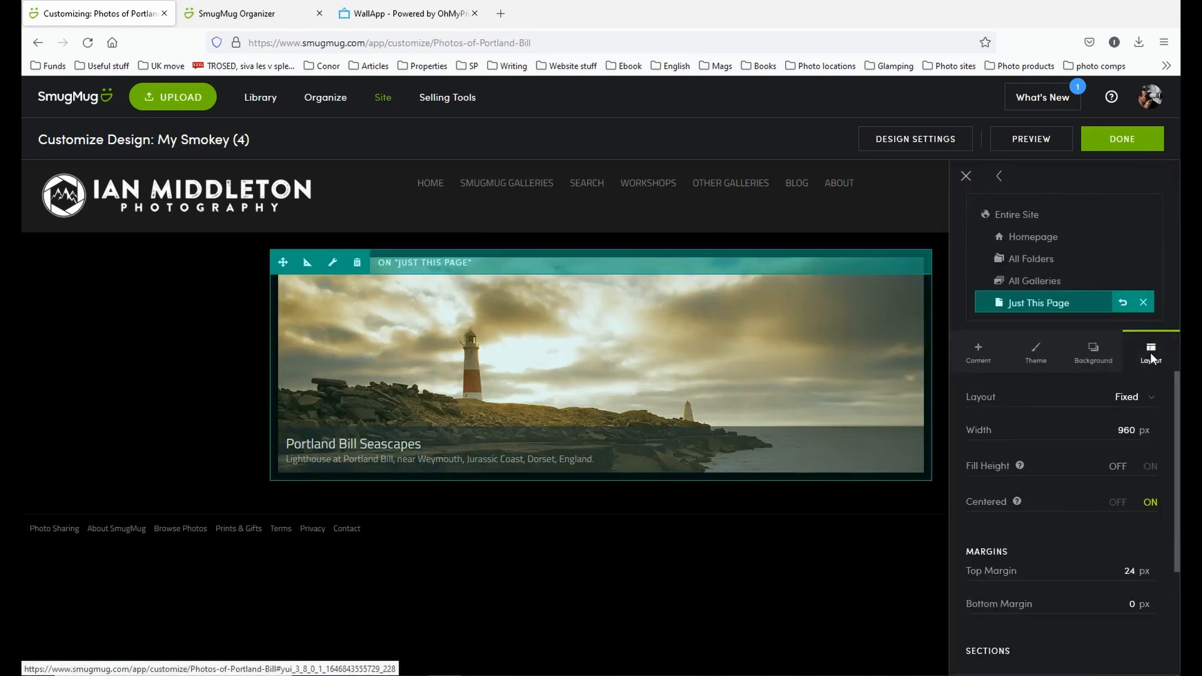
{"action": "left_click", "coordinate": [1146, 399]}
{"action": "left_click", "coordinate": [1145, 415]}
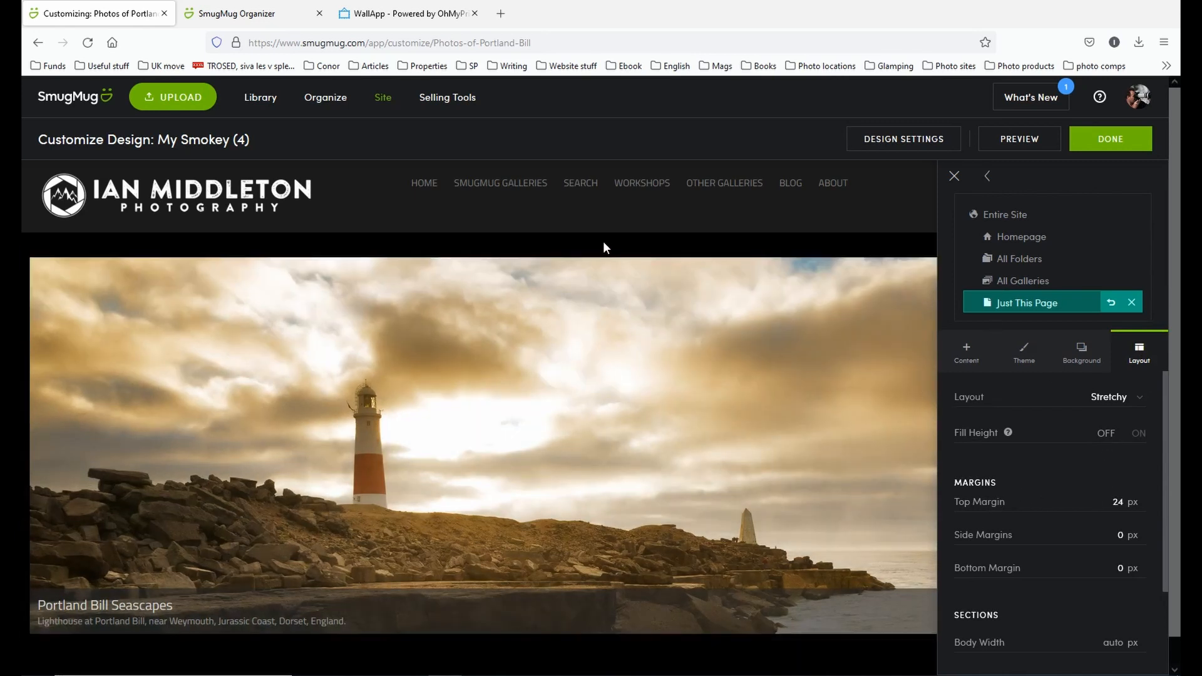
{"action": "left_click_drag", "start_coordinate": [1108, 503], "coordinate": [1131, 501]}
{"action": "type", "text": "0"}
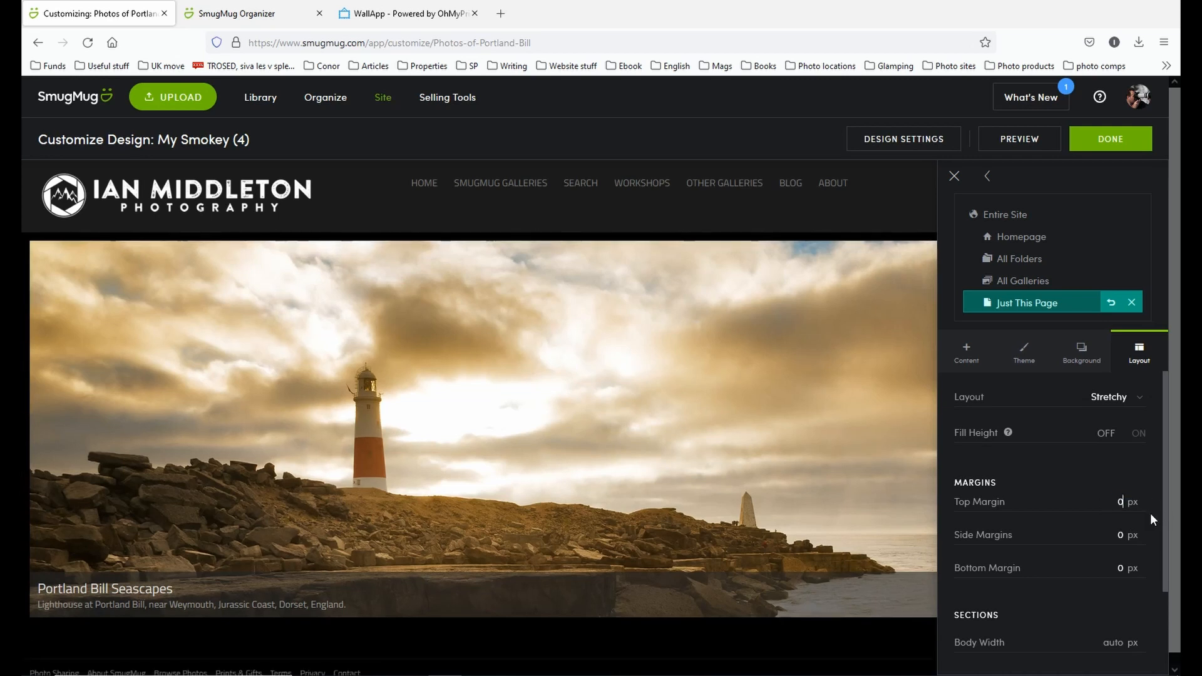
Step: Review this page's remaining margin, body width and sidebar settings and inspect the stretched photo across the page
{"action": "scroll", "coordinate": [1141, 517], "scroll_direction": "down", "scroll_amount": 2}
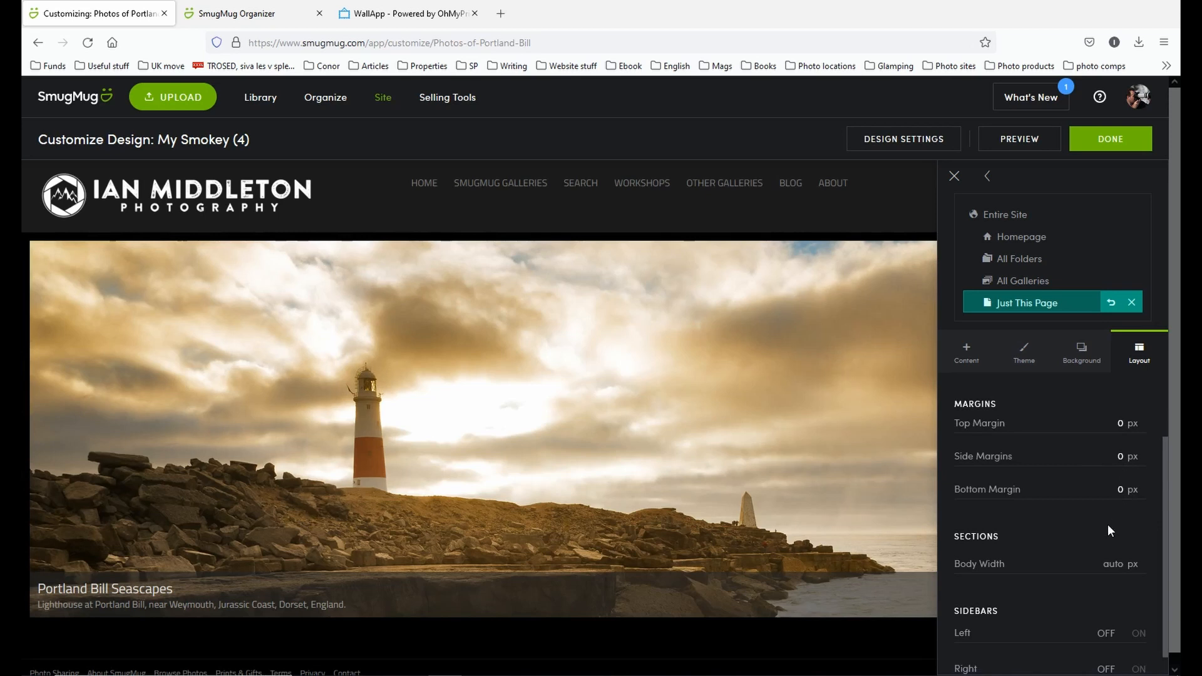
{"action": "scroll", "coordinate": [1069, 539], "scroll_direction": "down", "scroll_amount": 1}
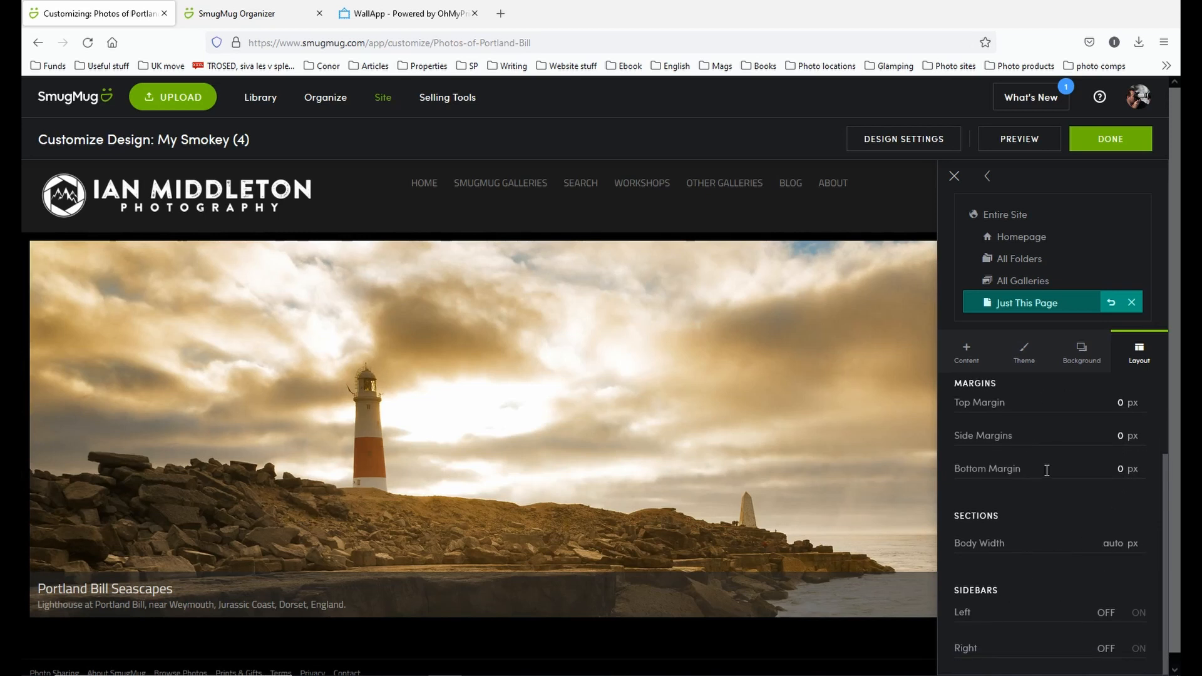
{"action": "scroll", "coordinate": [1036, 481], "scroll_direction": "down", "scroll_amount": 1}
{"action": "scroll", "coordinate": [1120, 467], "scroll_direction": "up", "scroll_amount": 3}
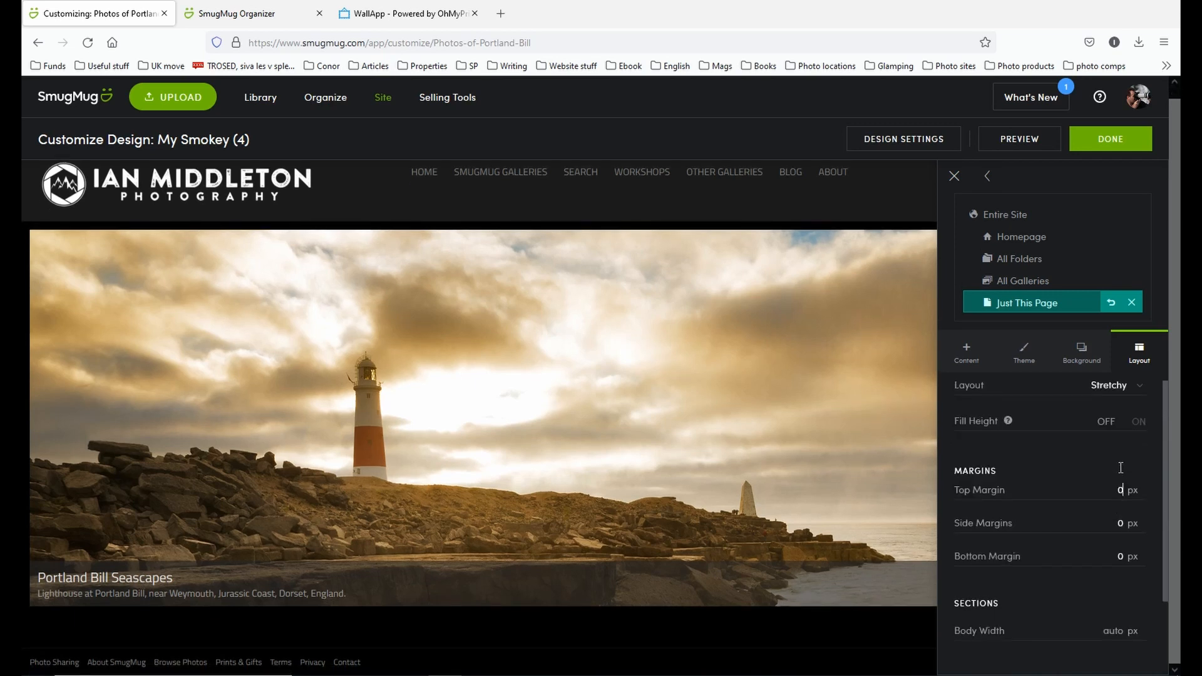
{"action": "left_click", "coordinate": [969, 354]}
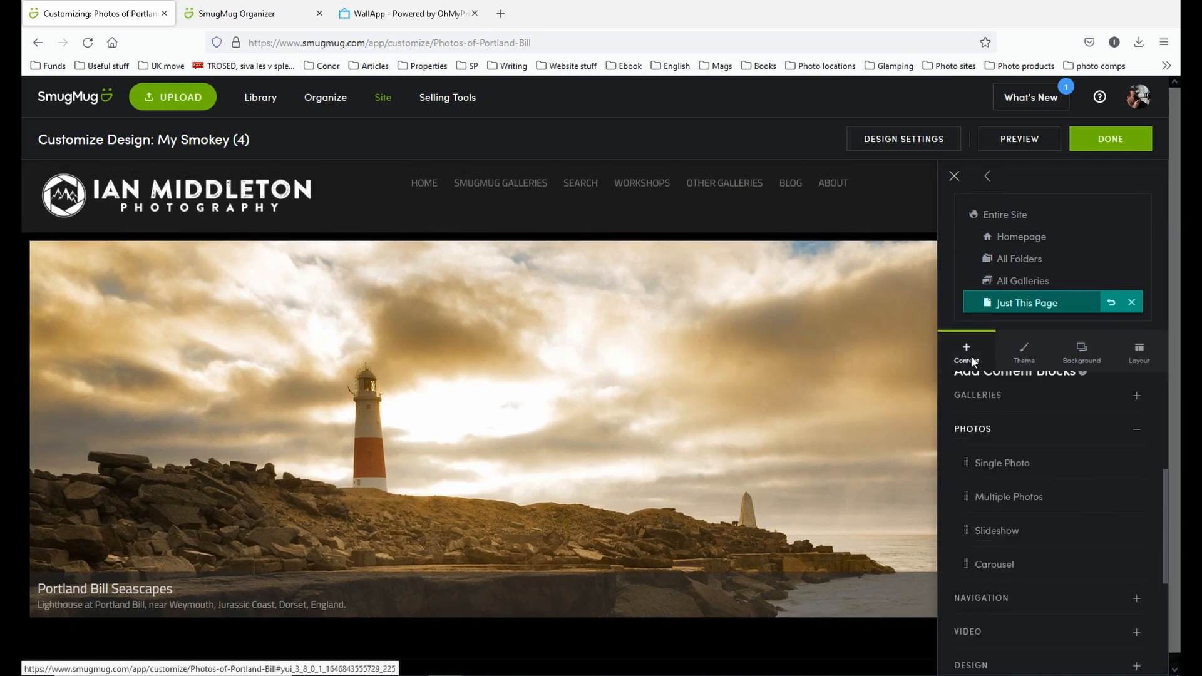
{"action": "left_click", "coordinate": [956, 177]}
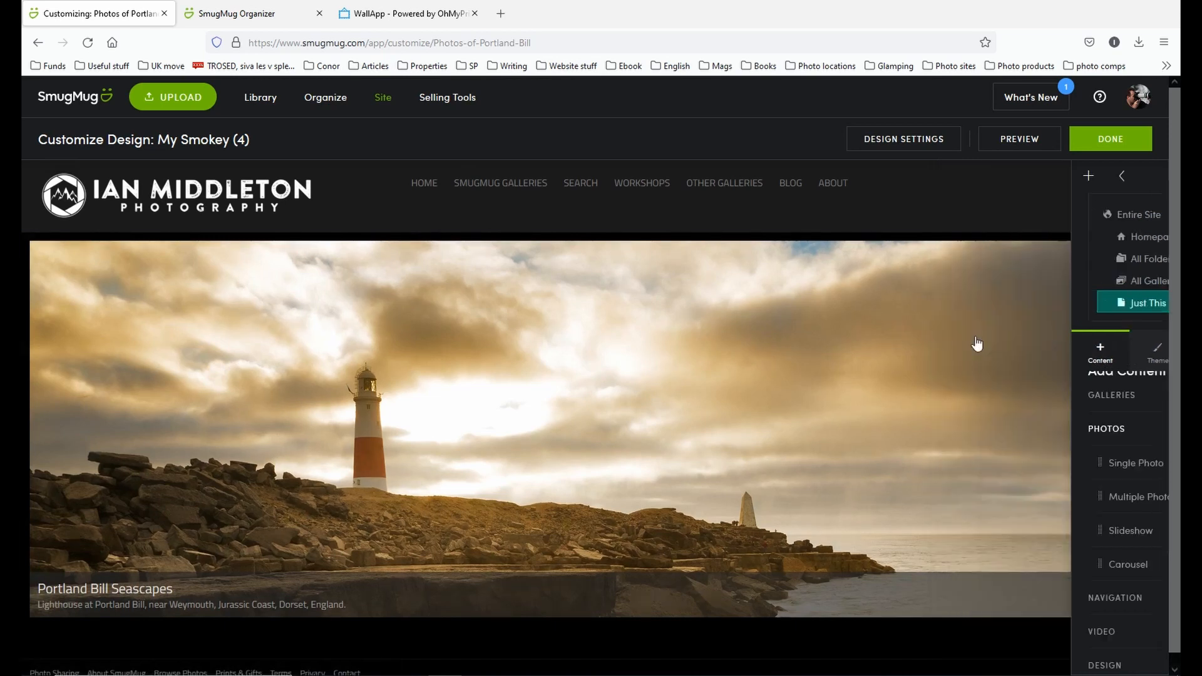
{"action": "scroll", "coordinate": [963, 670], "scroll_direction": "down", "scroll_amount": 1}
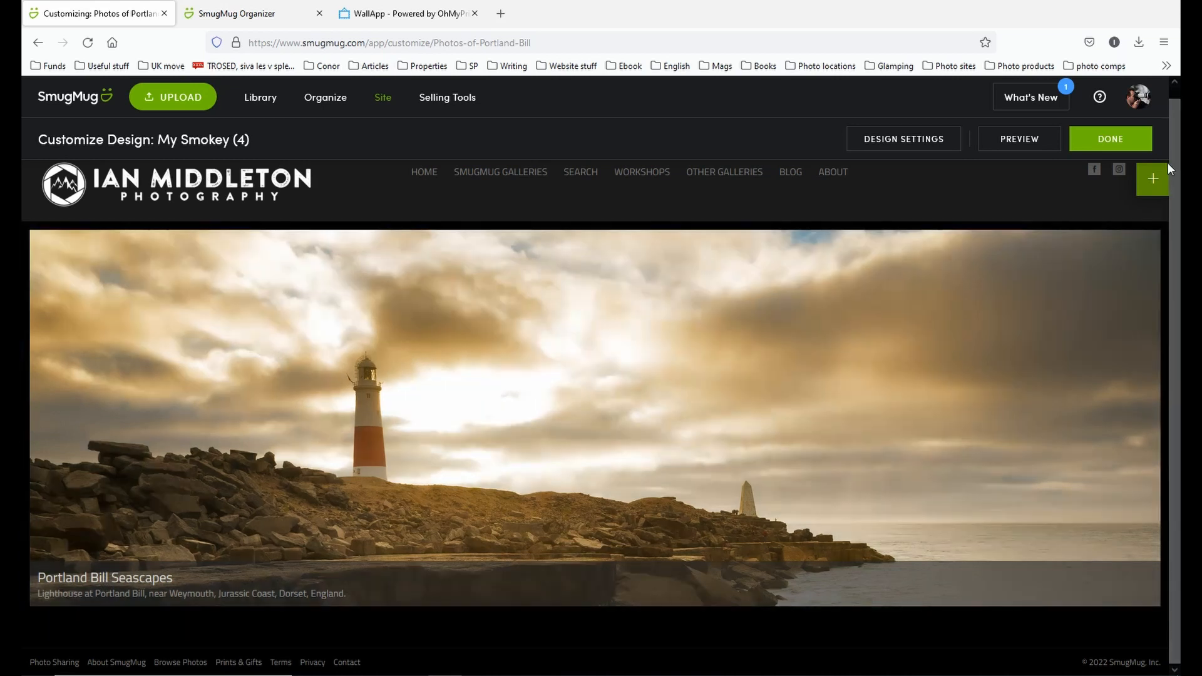
Step: Add a Title text block directly below the lighthouse photo and open its settings
{"action": "left_click", "coordinate": [1152, 180]}
{"action": "scroll", "coordinate": [1074, 397], "scroll_direction": "down", "scroll_amount": 3}
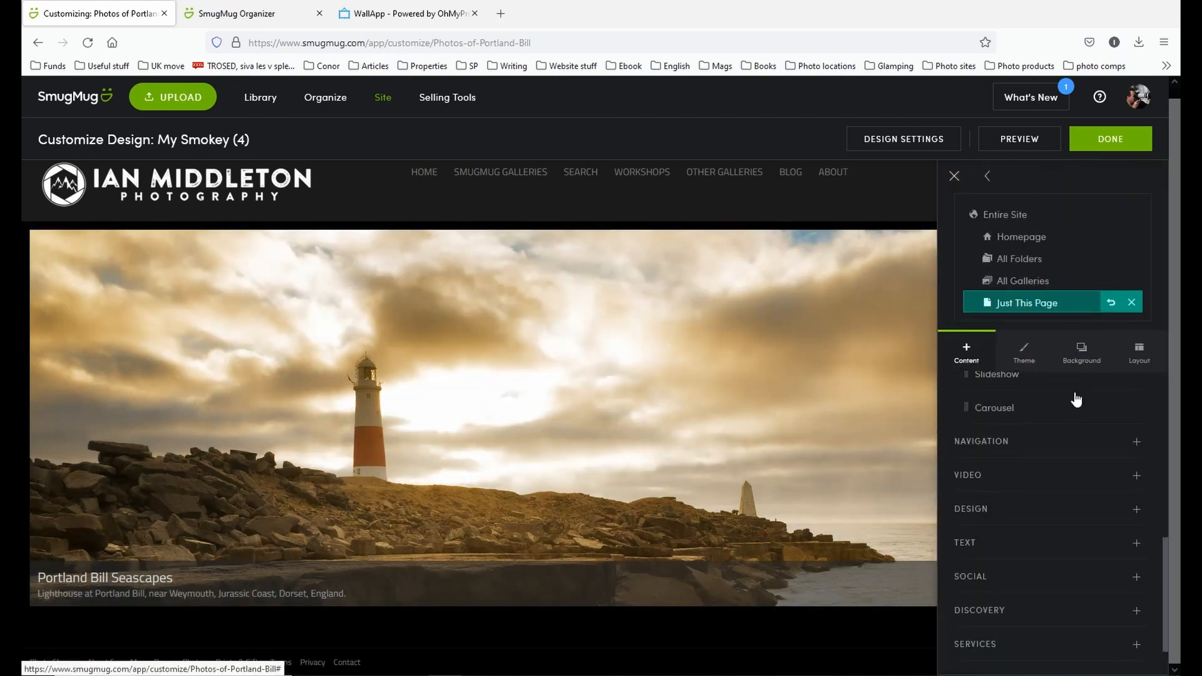
{"action": "scroll", "coordinate": [1073, 397], "scroll_direction": "down", "scroll_amount": 1}
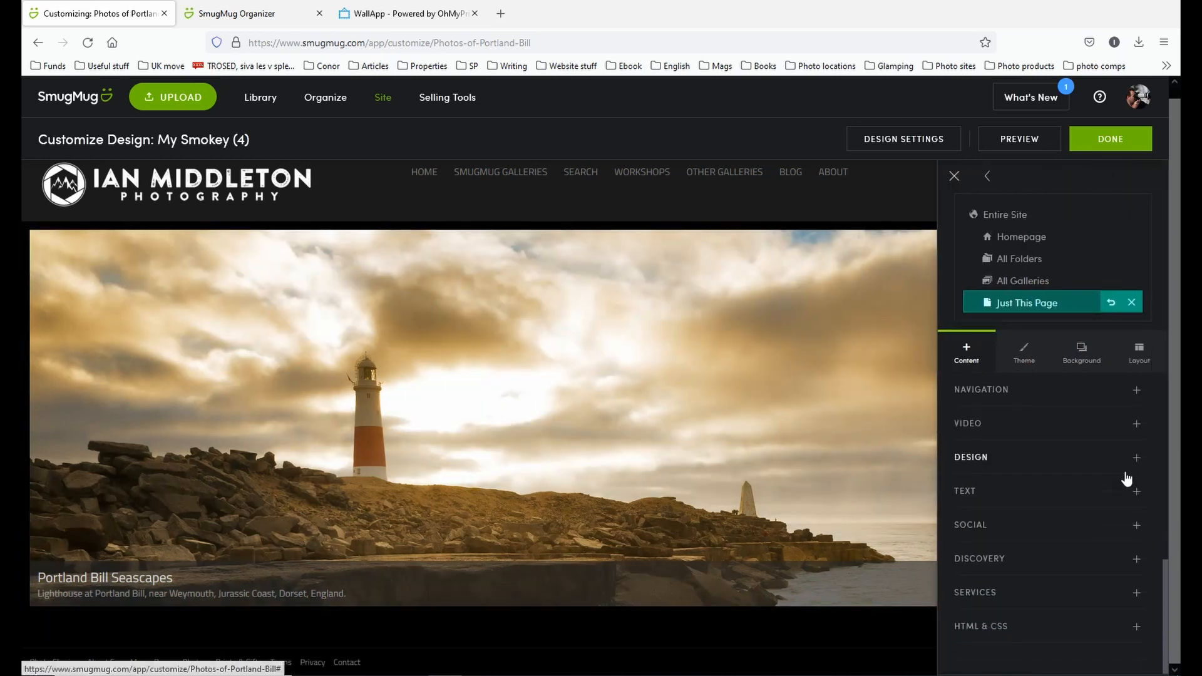
{"action": "left_click", "coordinate": [1136, 491]}
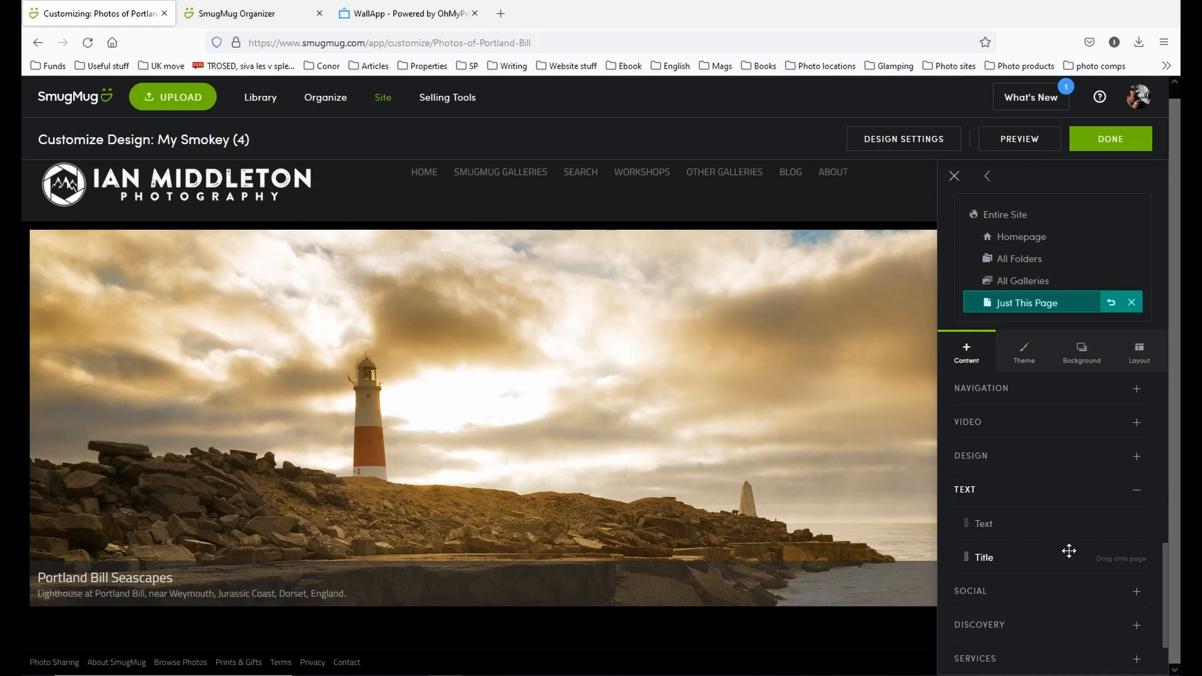
{"action": "left_click_drag", "start_coordinate": [1046, 555], "coordinate": [591, 462]}
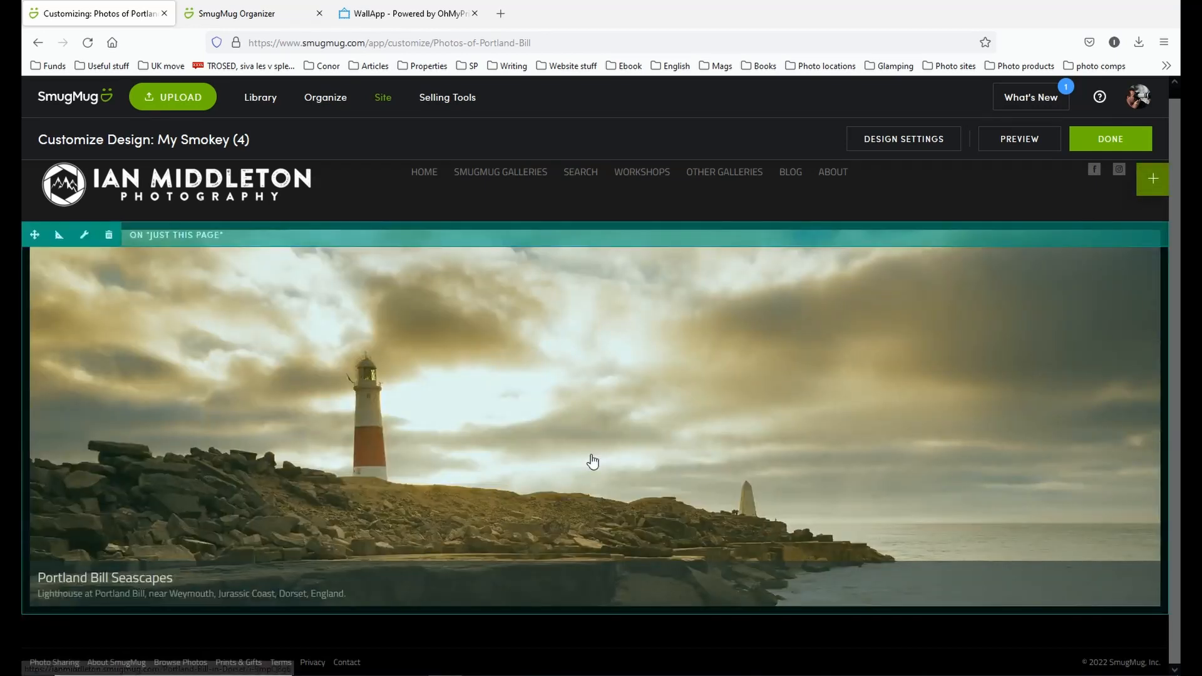
{"action": "scroll", "coordinate": [593, 461], "scroll_direction": "down", "scroll_amount": 1}
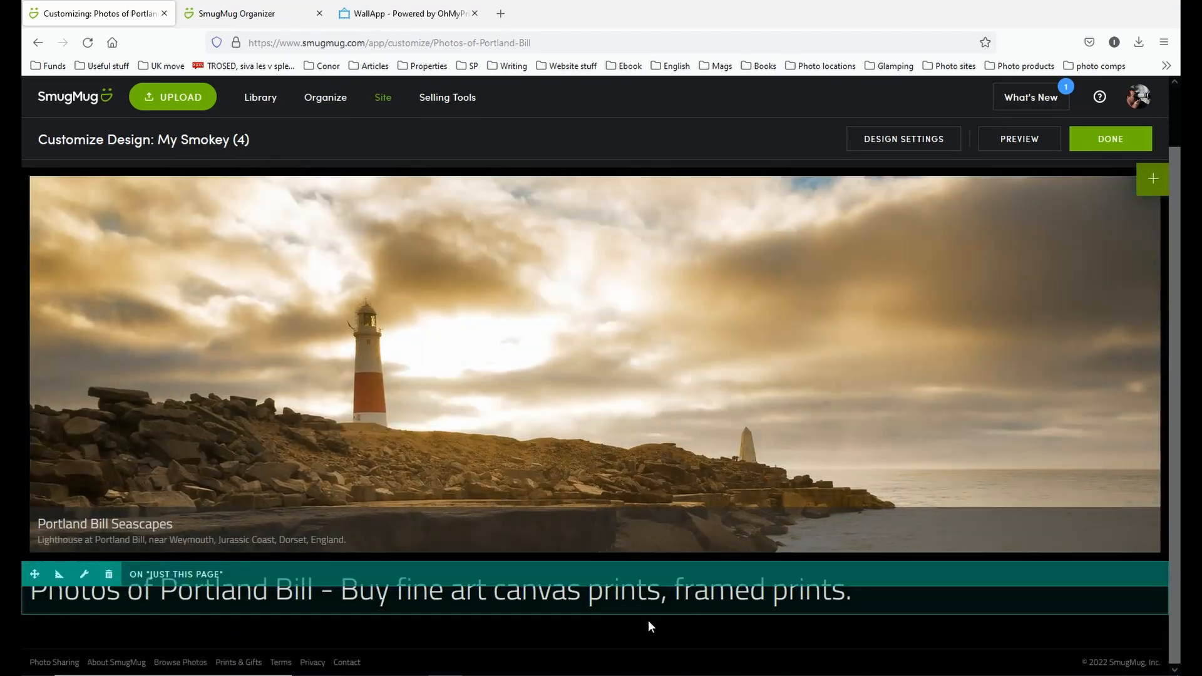
{"action": "left_click", "coordinate": [631, 599]}
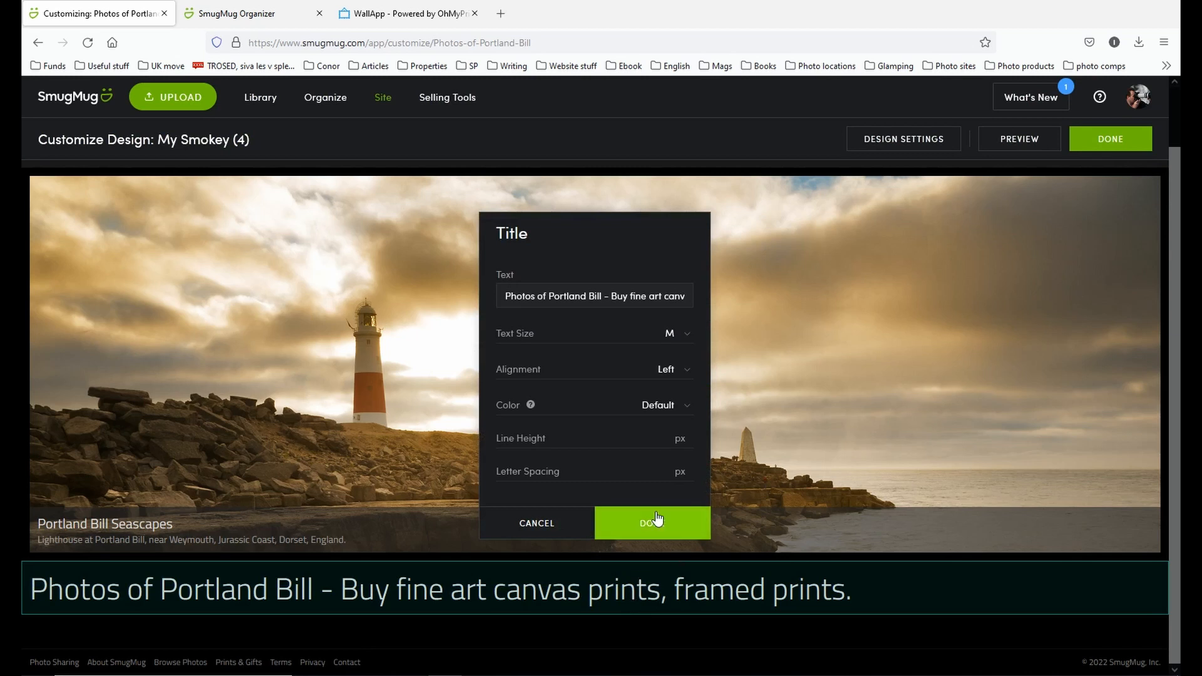
Step: Replace the title block's text with the heading "Photos of Portland Bill" copied from the Word document
{"action": "left_click", "coordinate": [620, 298]}
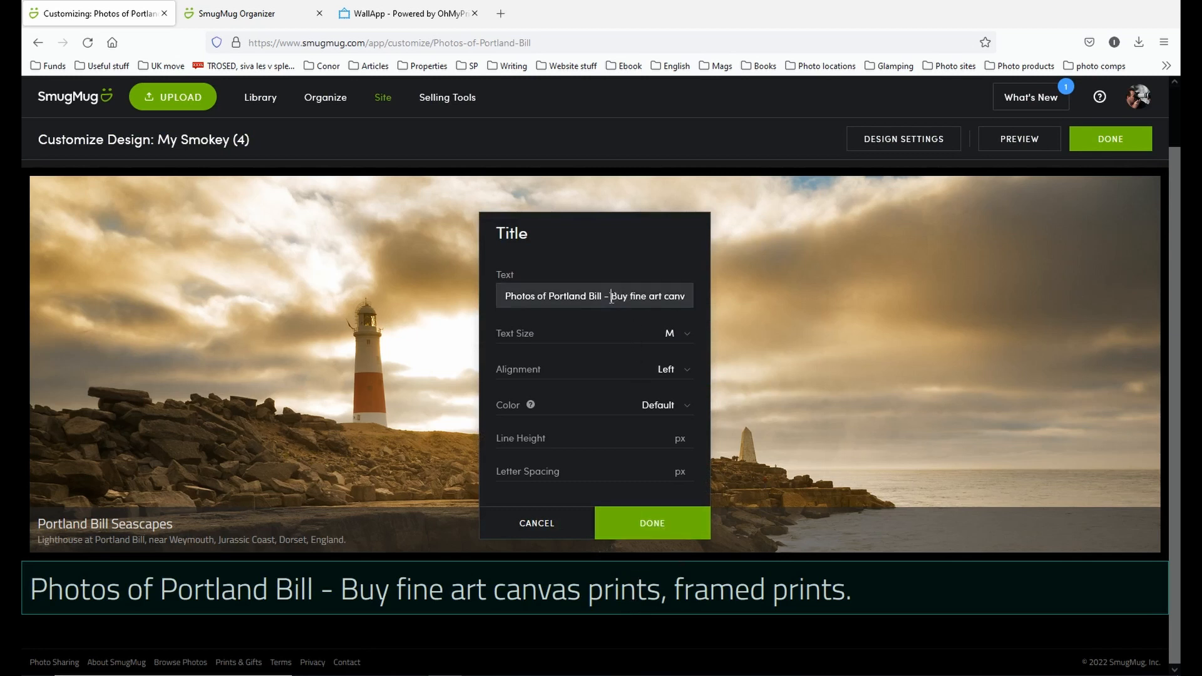
{"action": "key", "text": "alt+Tab"}
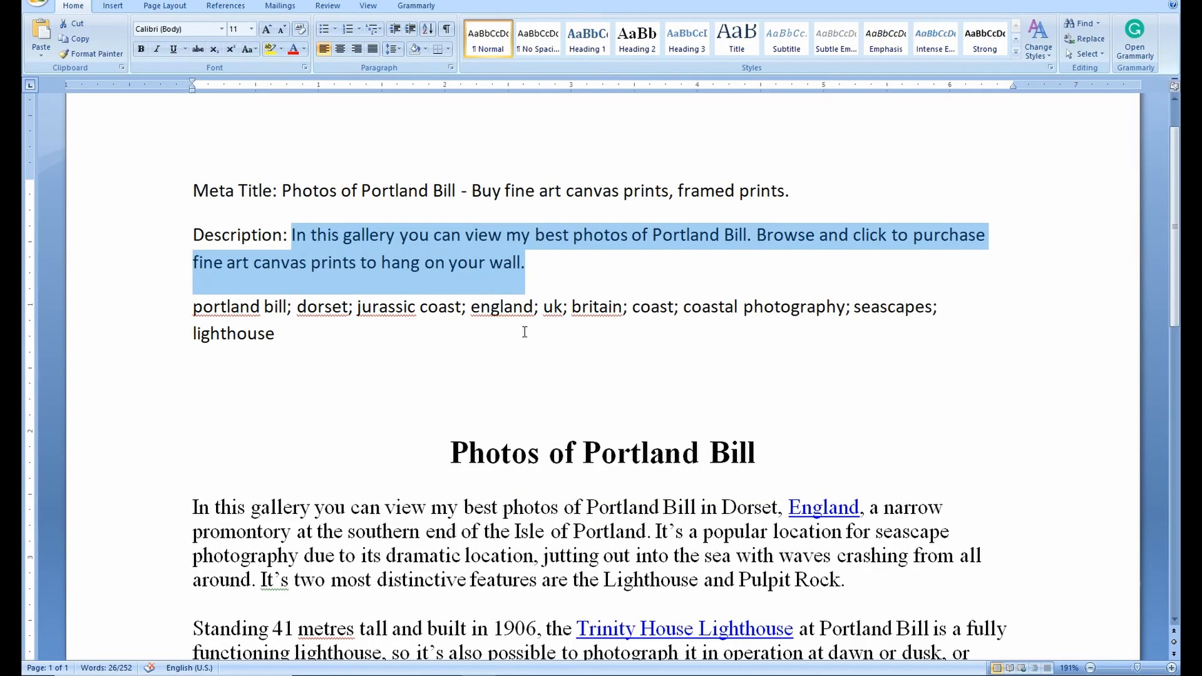
{"action": "triple_click", "coordinate": [768, 456]}
{"action": "key", "text": "ctrl+c"}
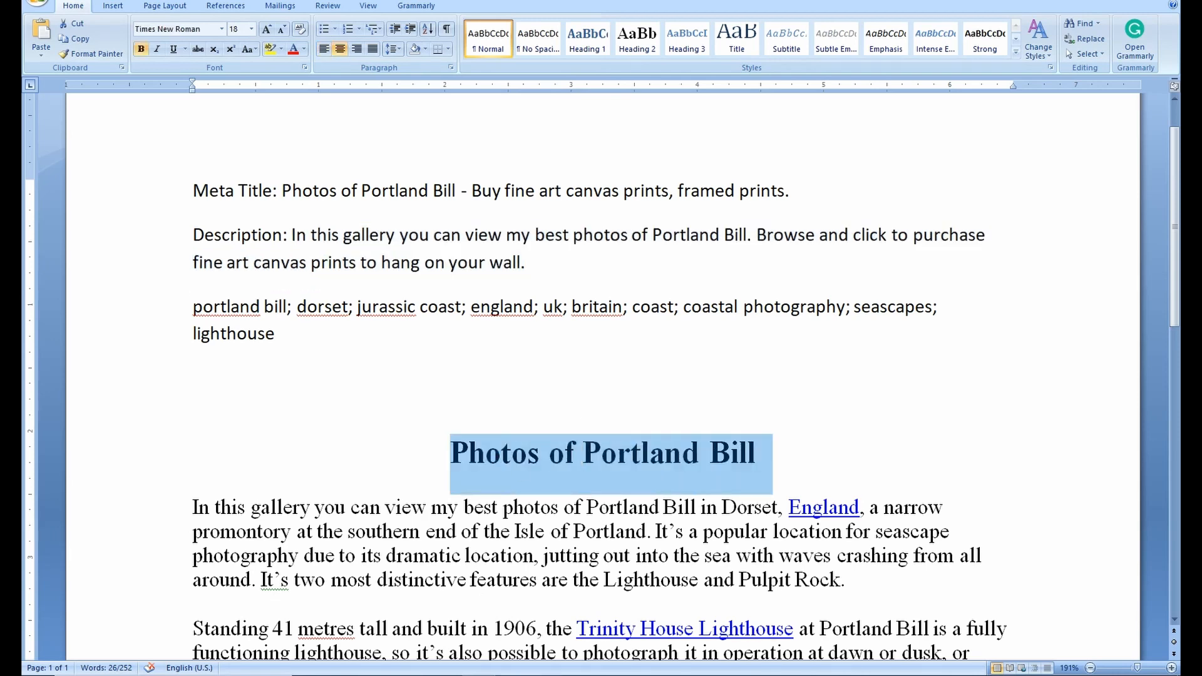
{"action": "key", "text": "alt+Tab"}
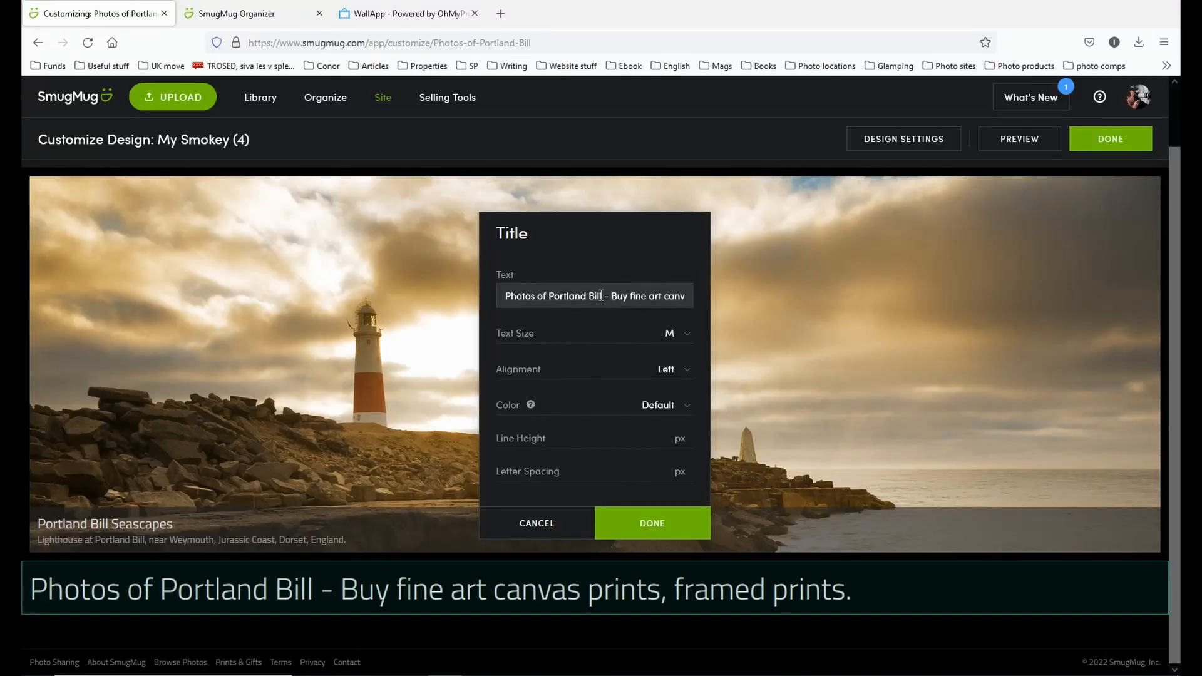
{"action": "key", "text": "ctrl+a"}
{"action": "key", "text": "ctrl+v"}
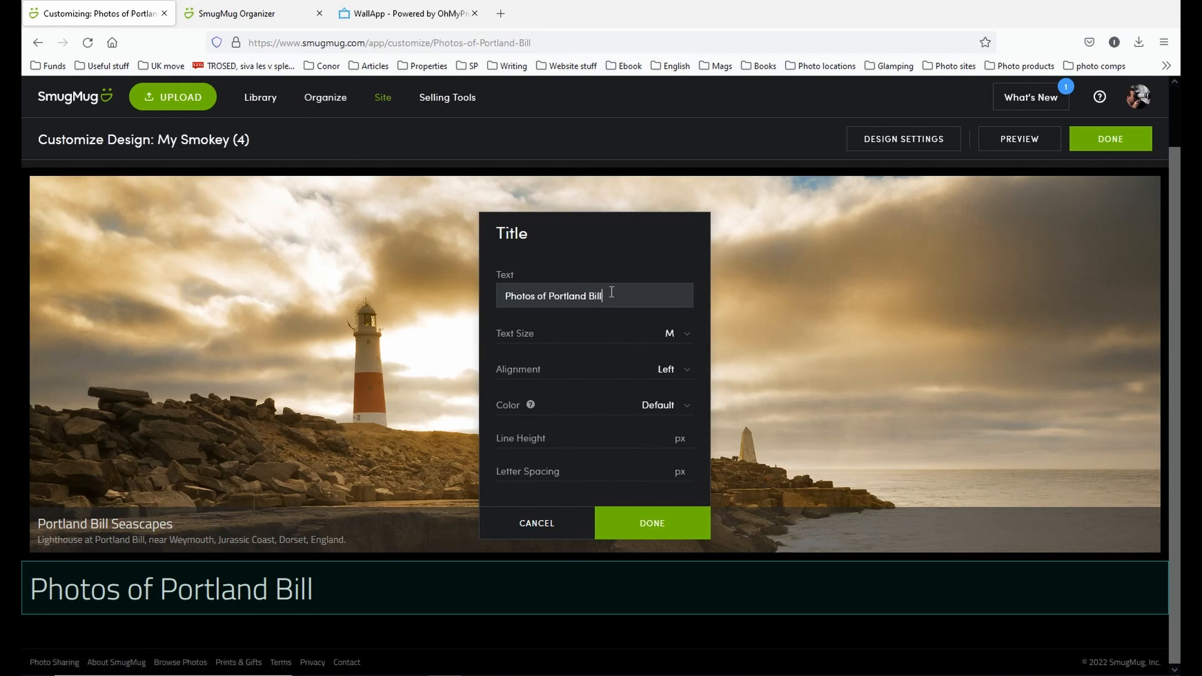
Step: Rewrite the title block's text in capitals as "PHOTOS OF PORTLAND BILL"
{"action": "triple_click", "coordinate": [547, 296]}
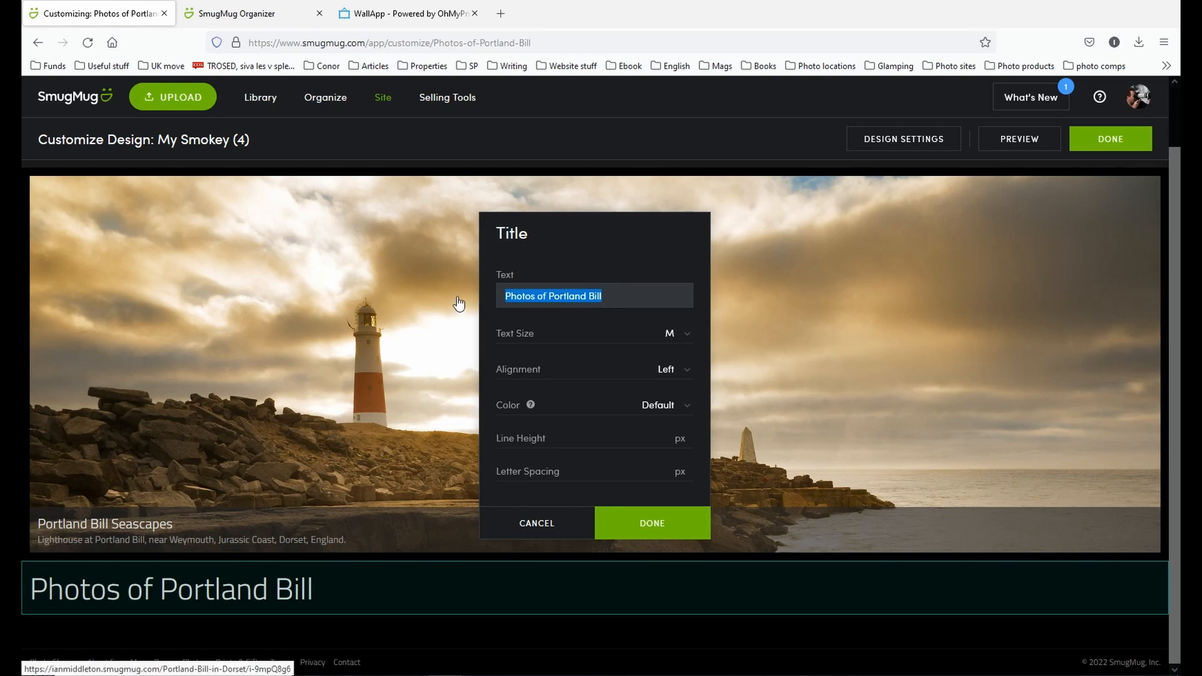
{"action": "type", "text": "PHOTOS"}
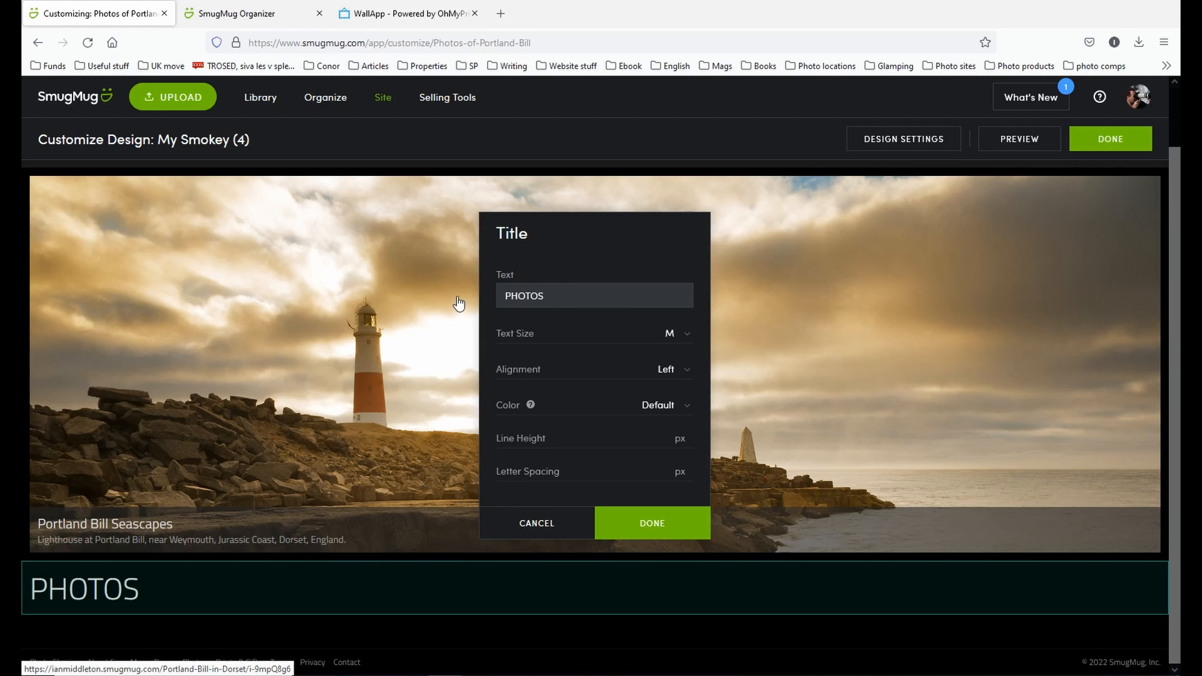
{"action": "type", "text": " OF PORTLAND BILL"}
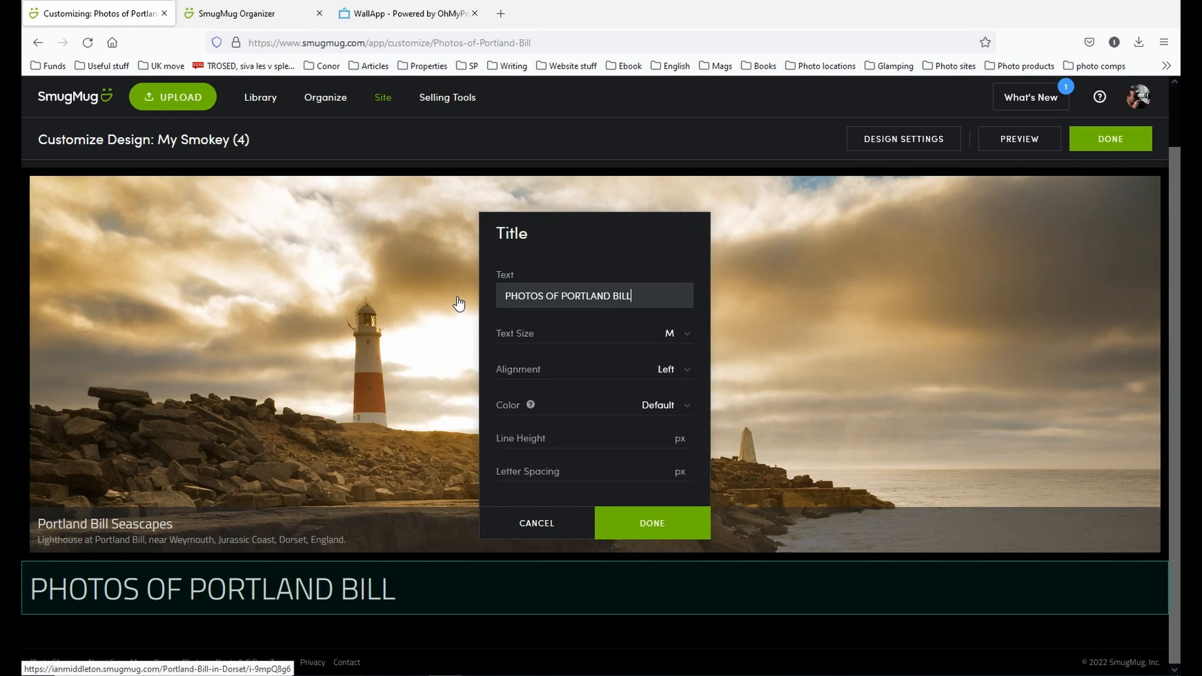
Step: Try text size L for the title and return it to M
{"action": "left_click", "coordinate": [683, 338]}
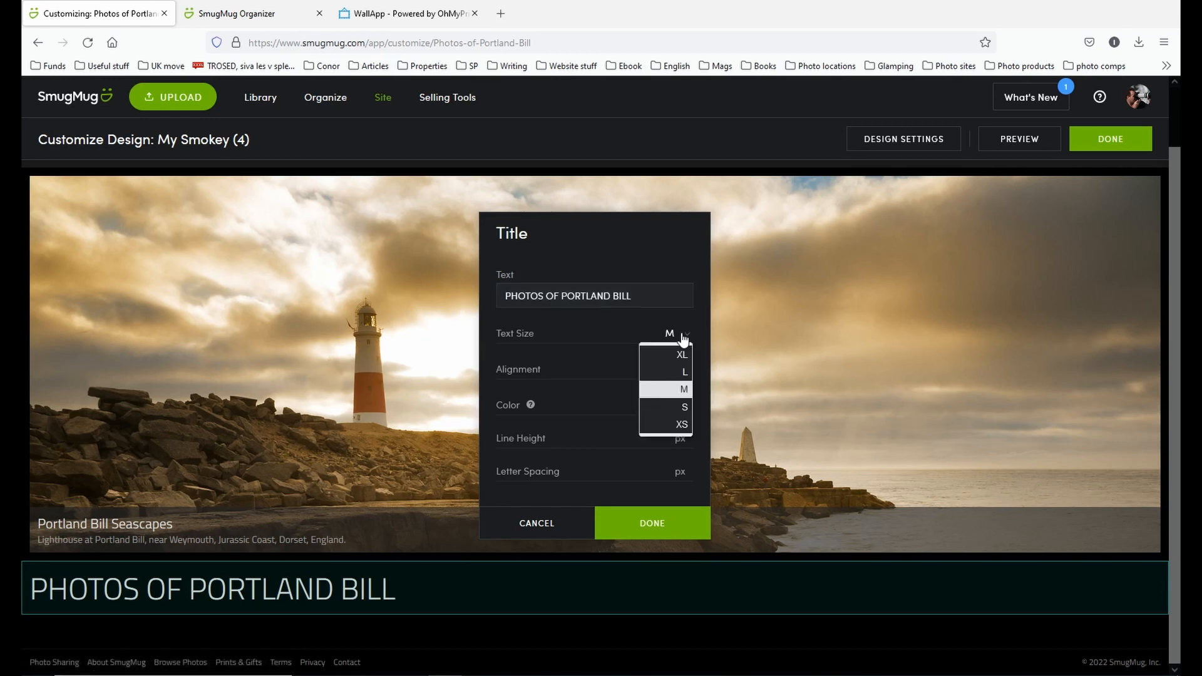
{"action": "left_click", "coordinate": [684, 372]}
{"action": "left_click", "coordinate": [684, 339]}
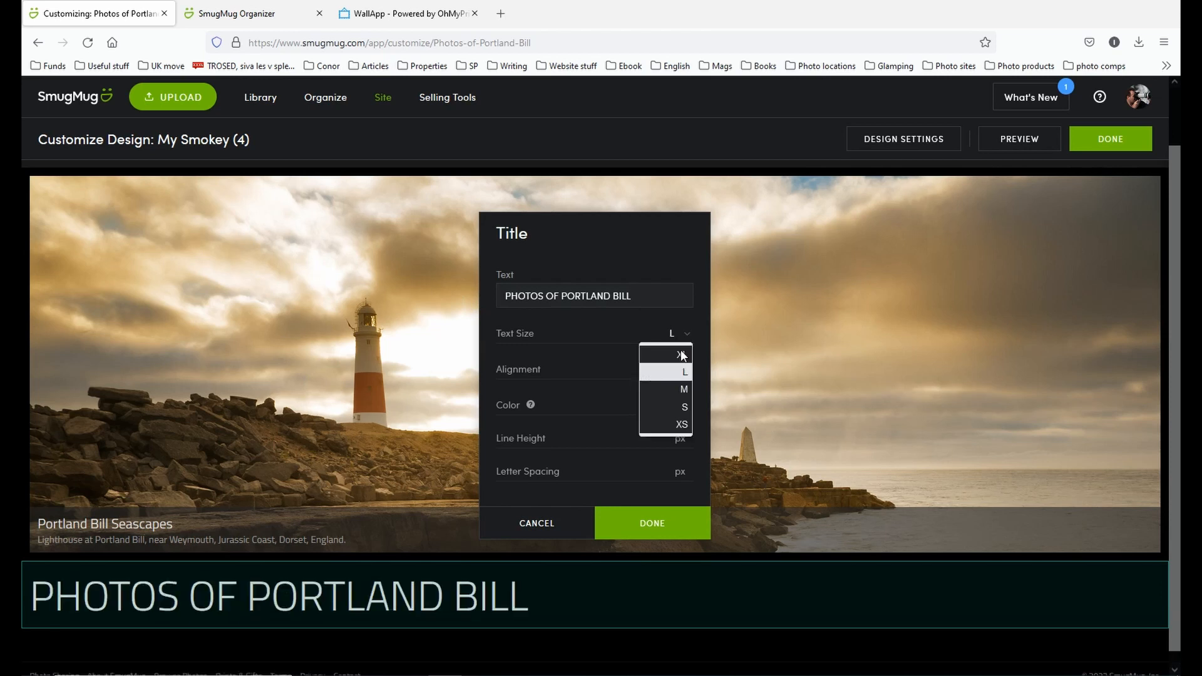
{"action": "left_click", "coordinate": [688, 389]}
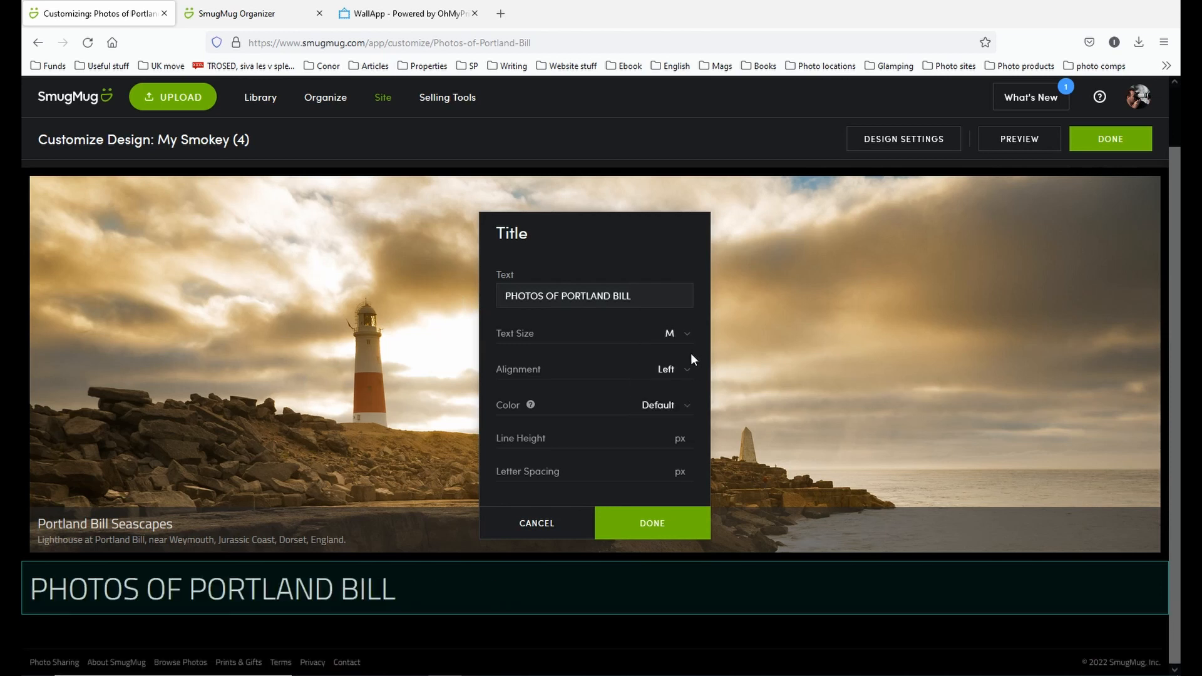
Step: Centre-align the title block with its default colour kept, and apply the title settings
{"action": "left_click", "coordinate": [683, 407]}
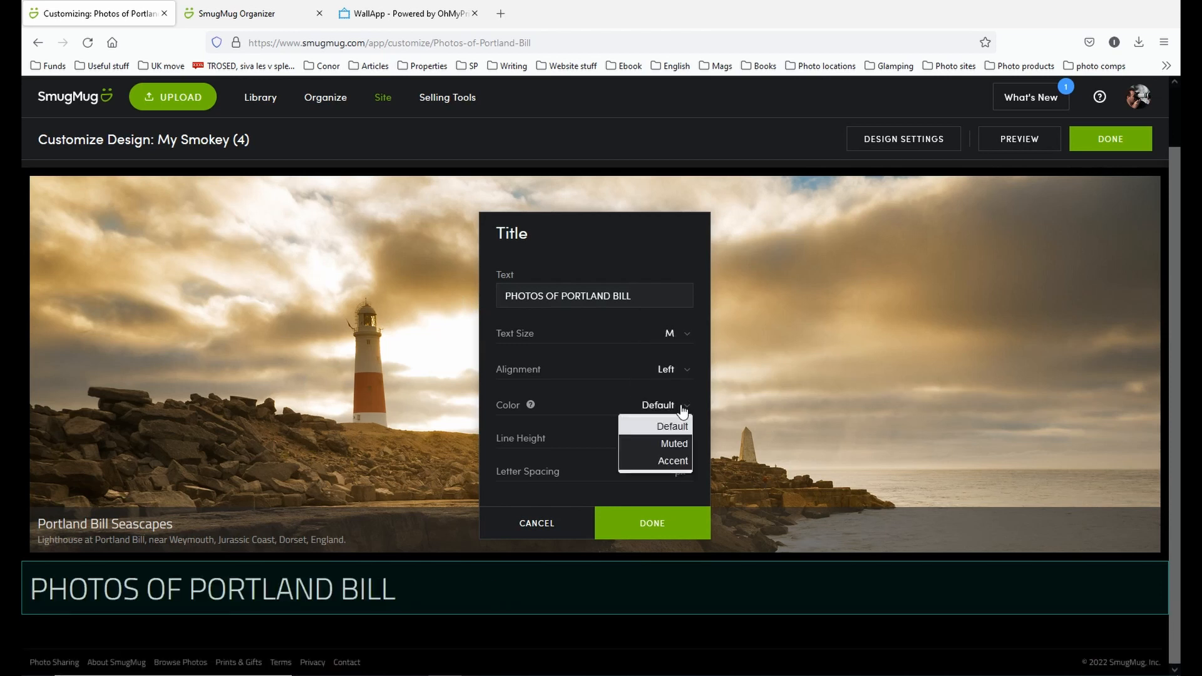
{"action": "left_click", "coordinate": [605, 404]}
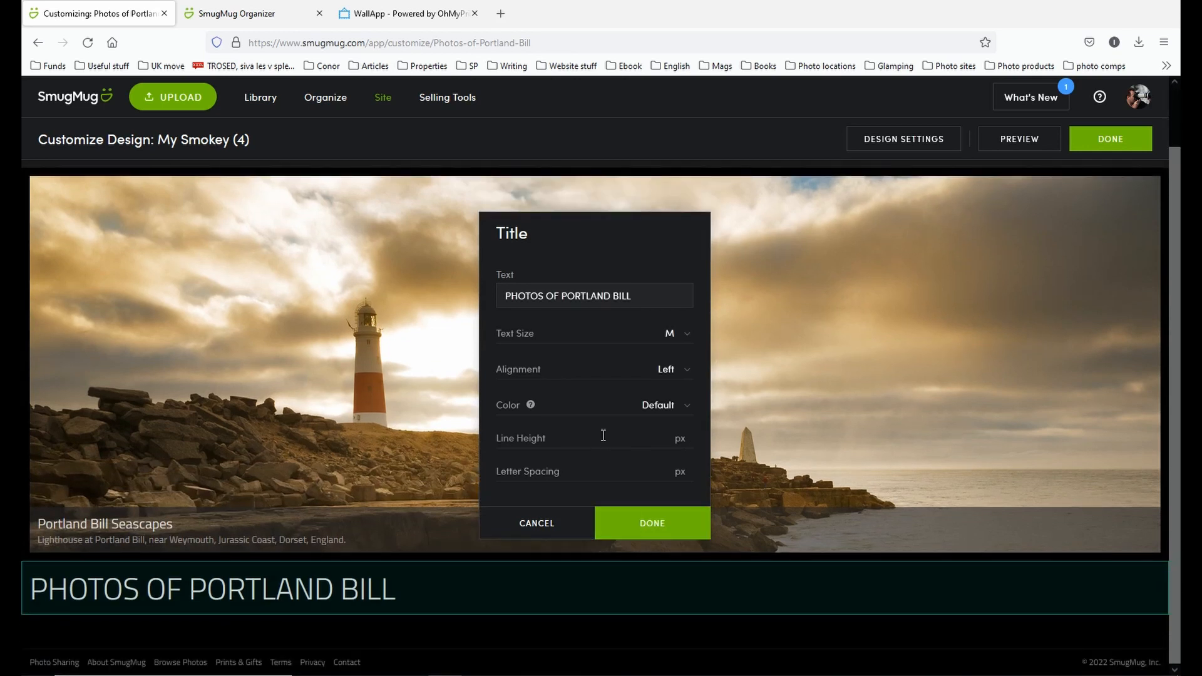
{"action": "left_click", "coordinate": [686, 374]}
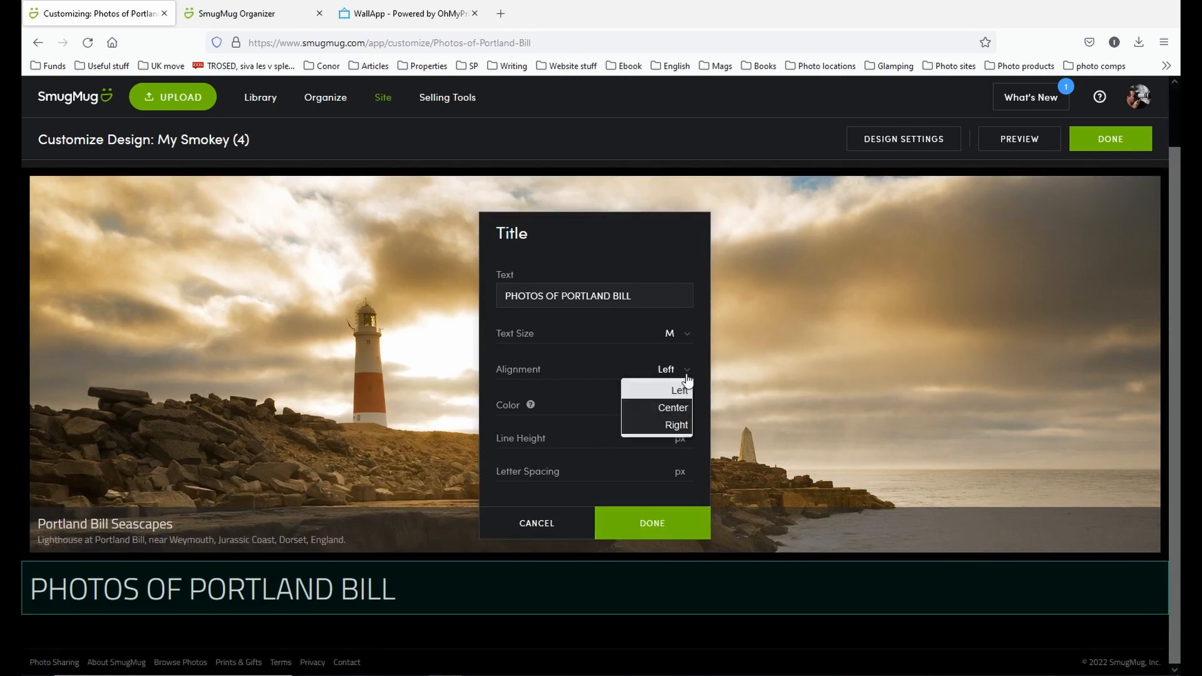
{"action": "left_click", "coordinate": [676, 408]}
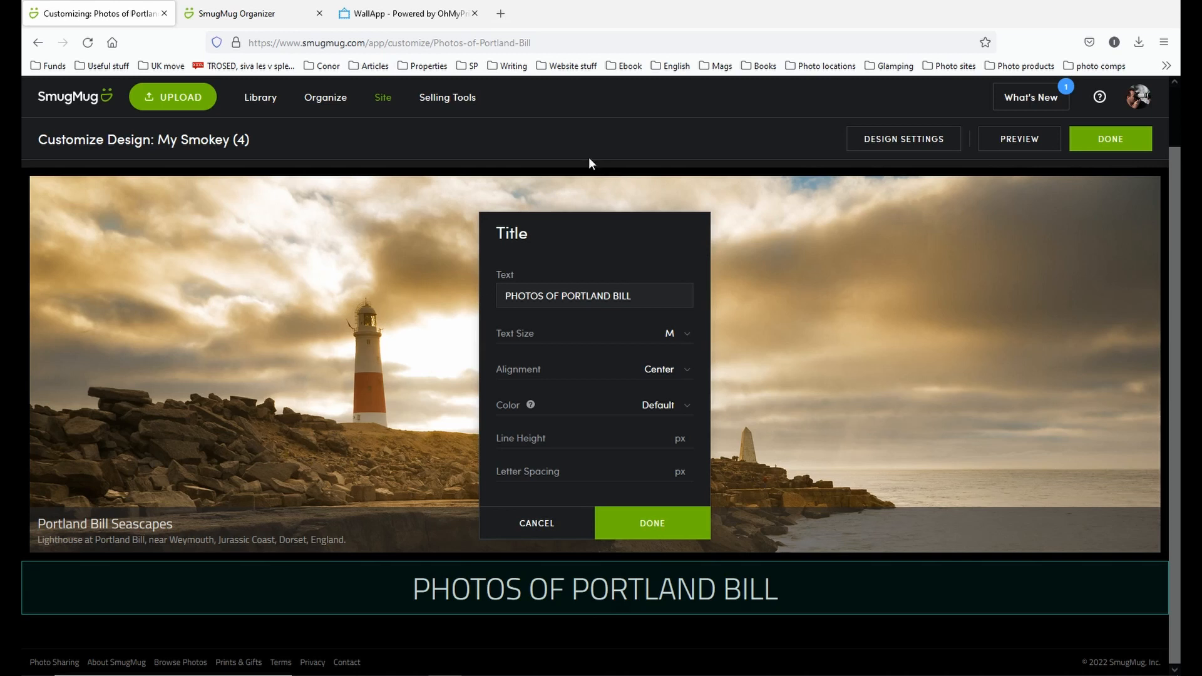
{"action": "left_click", "coordinate": [654, 522]}
Step: Try the title block above the lighthouse photo and return it to below the photo
{"action": "mouse_move", "coordinate": [237, 595]}
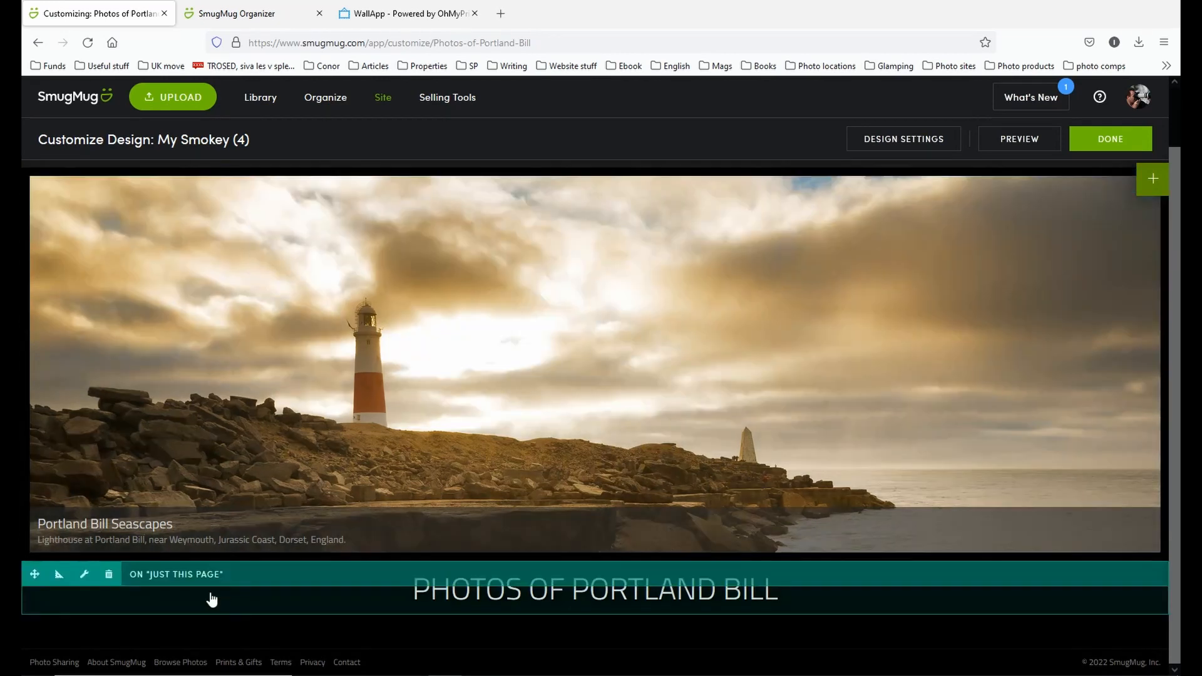
{"action": "left_click_drag", "start_coordinate": [34, 575], "coordinate": [598, 339]}
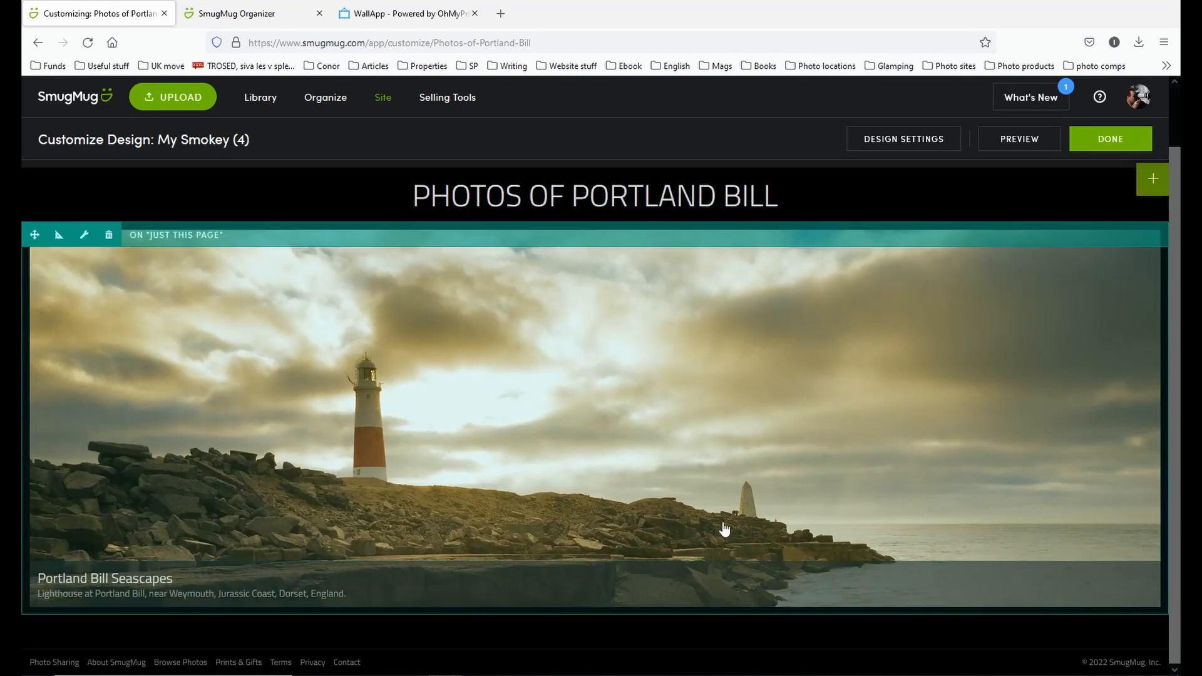
{"action": "mouse_move", "coordinate": [378, 207]}
{"action": "left_click_drag", "start_coordinate": [36, 181], "coordinate": [596, 461]}
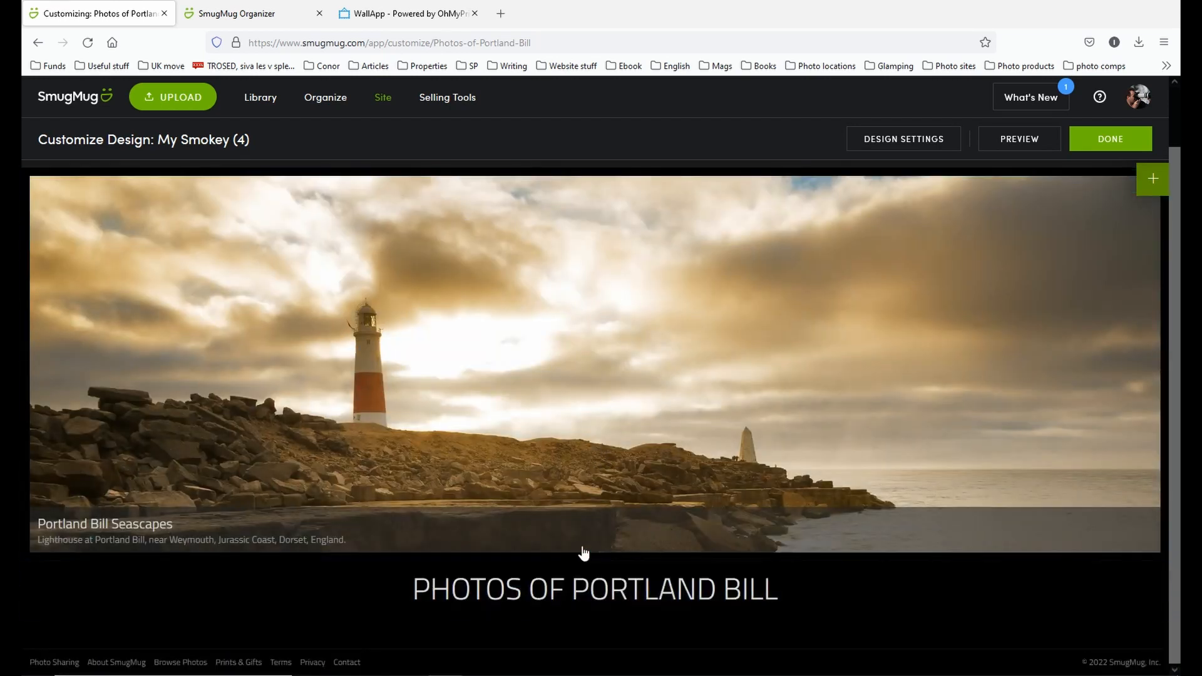
Step: Add a Text block below the title and fill it with the four descriptive paragraphs copied from the Word document
{"action": "left_click", "coordinate": [1153, 179]}
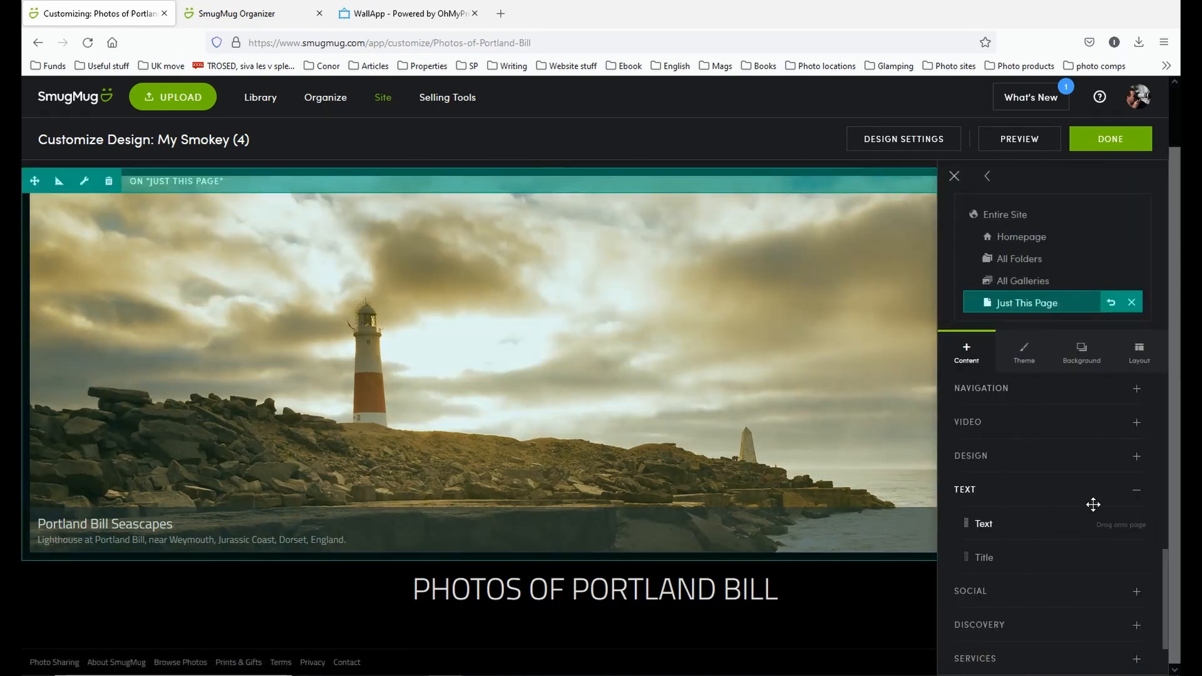
{"action": "left_click_drag", "start_coordinate": [1063, 529], "coordinate": [625, 621]}
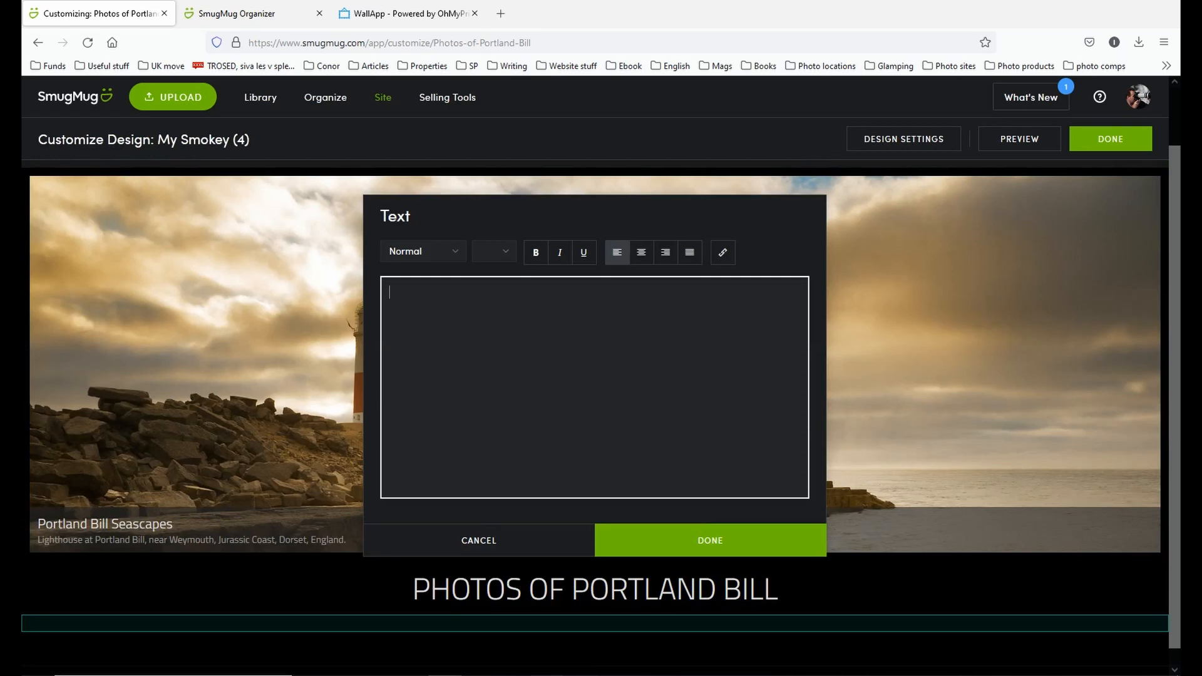
{"action": "left_click", "coordinate": [646, 675]}
{"action": "left_click", "coordinate": [576, 398]}
{"action": "scroll", "coordinate": [576, 398], "scroll_direction": "down", "scroll_amount": 4}
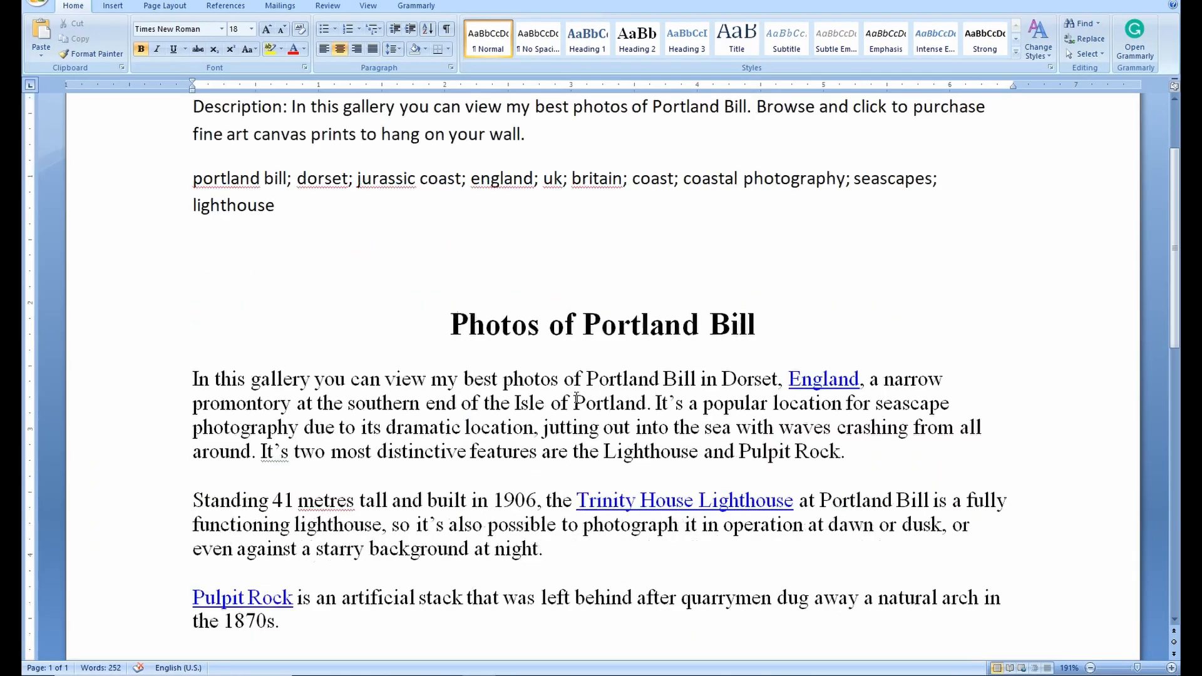
{"action": "scroll", "coordinate": [423, 563], "scroll_direction": "down", "scroll_amount": 1}
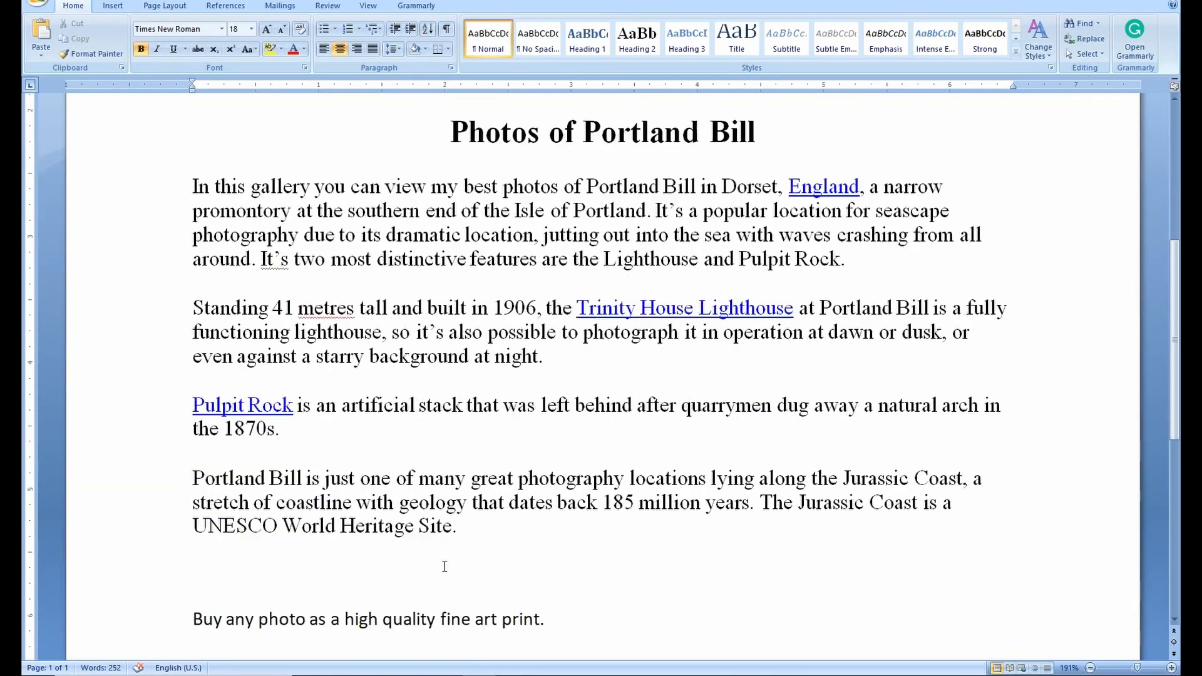
{"action": "left_click_drag", "start_coordinate": [482, 529], "coordinate": [166, 188]}
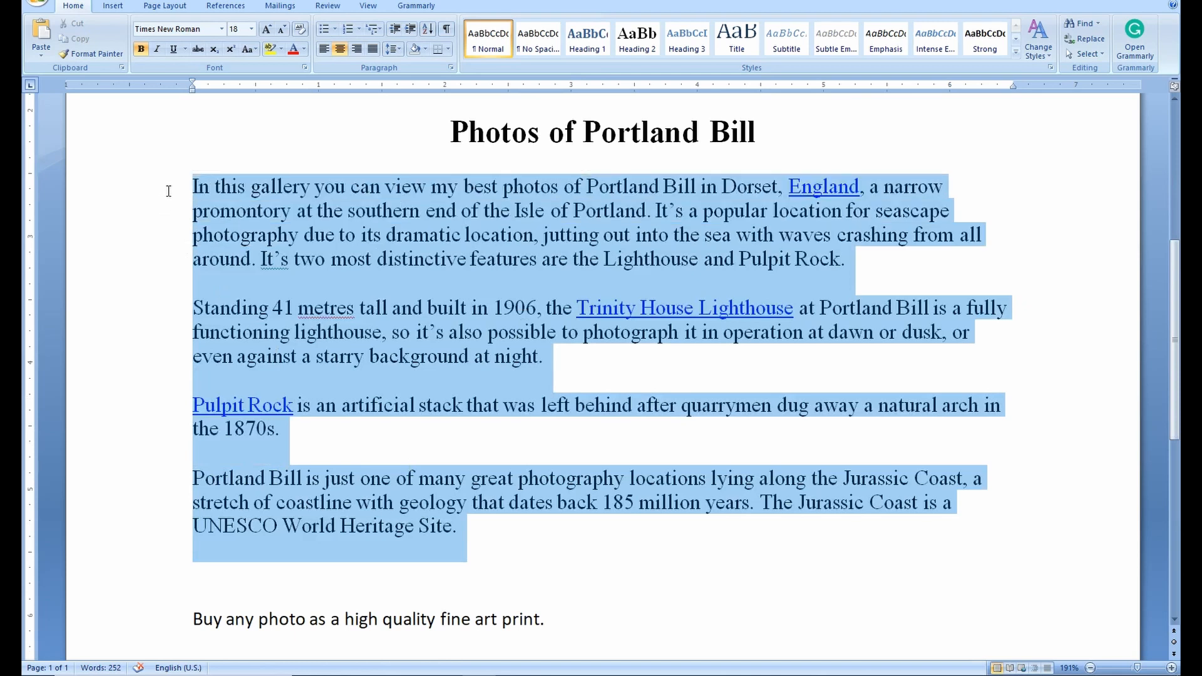
{"action": "right_click", "coordinate": [295, 219]}
{"action": "left_click", "coordinate": [328, 243]}
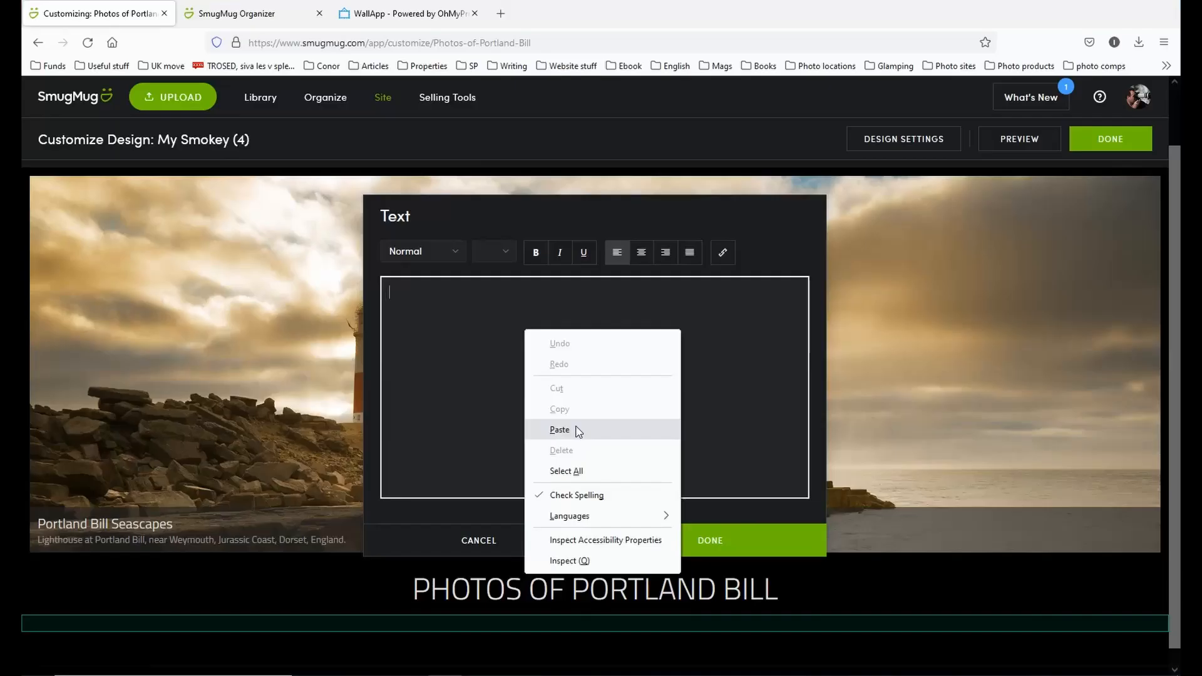
{"action": "left_click", "coordinate": [575, 430]}
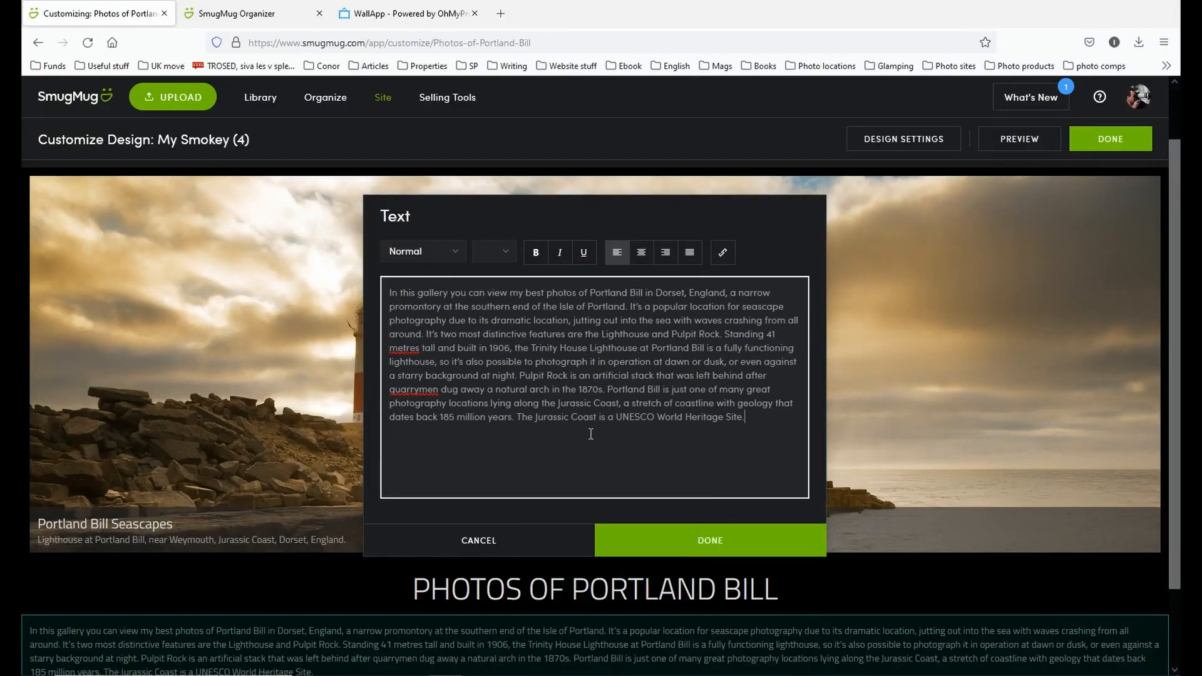
Step: Centre-align all the text in the new text block and set its font size to 16
{"action": "left_click_drag", "start_coordinate": [767, 417], "coordinate": [325, 285]}
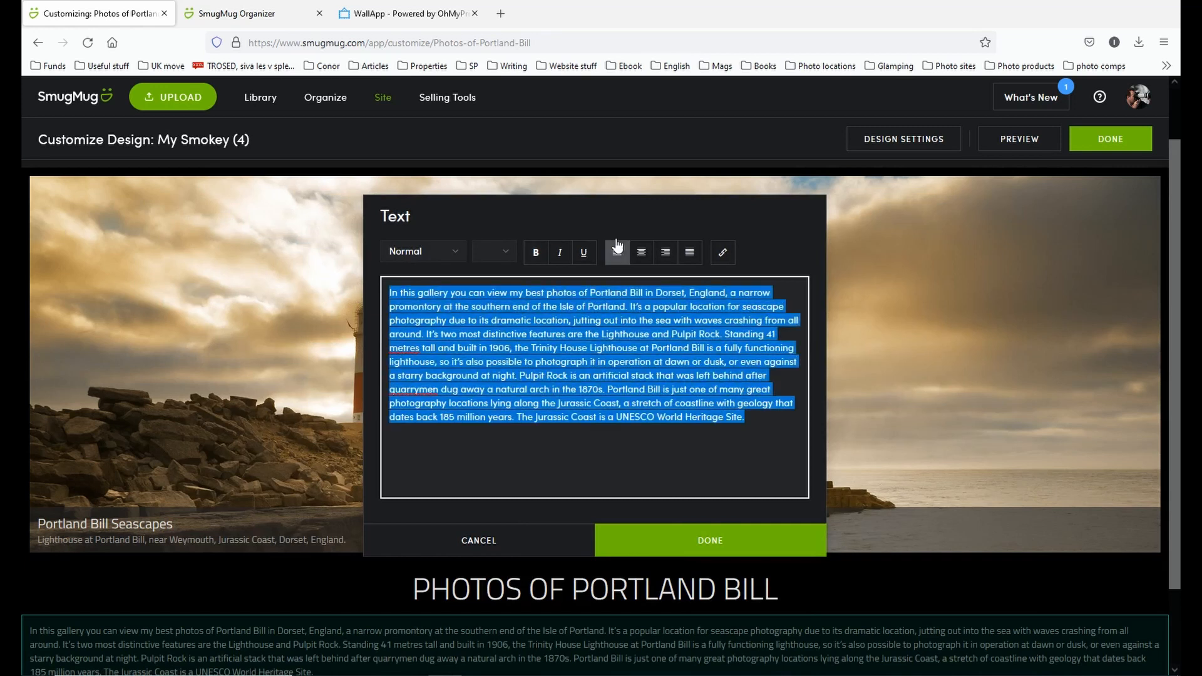
{"action": "left_click", "coordinate": [642, 254]}
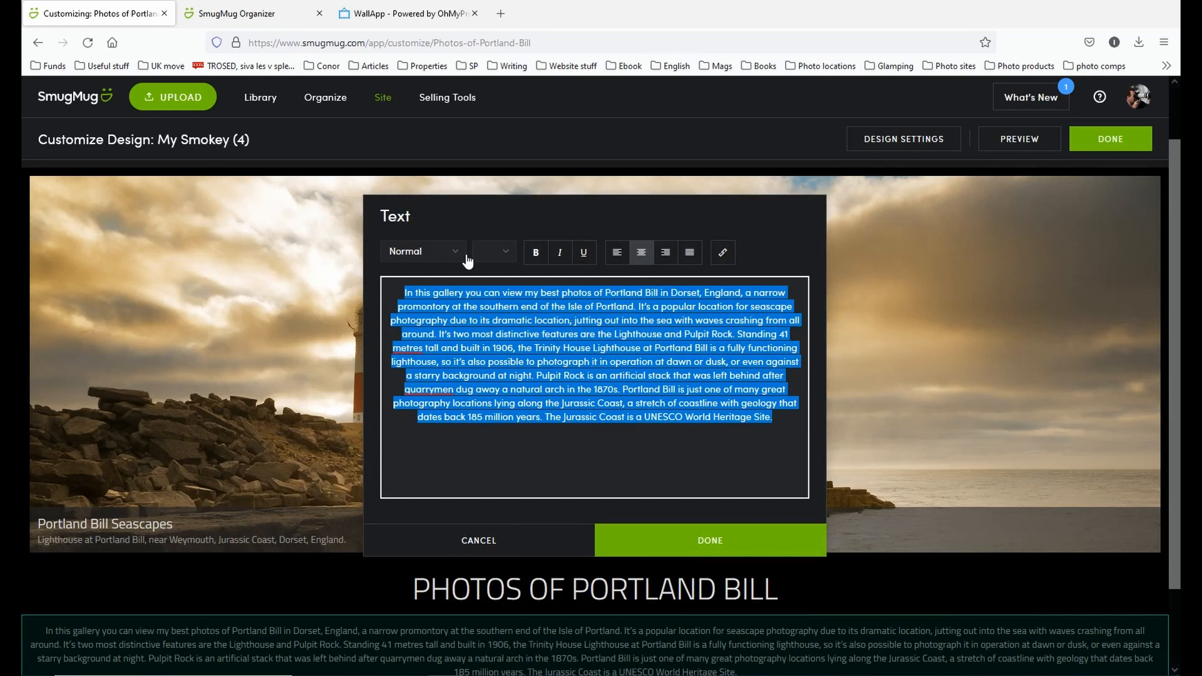
{"action": "left_click", "coordinate": [499, 253]}
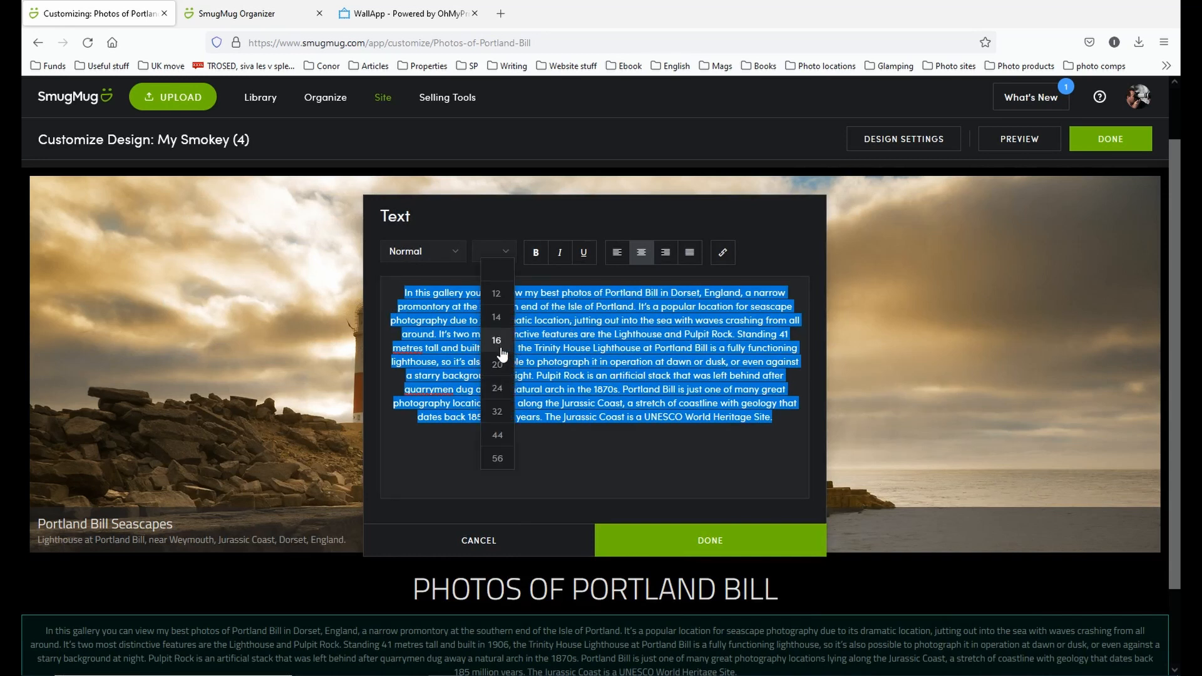
{"action": "left_click", "coordinate": [497, 340]}
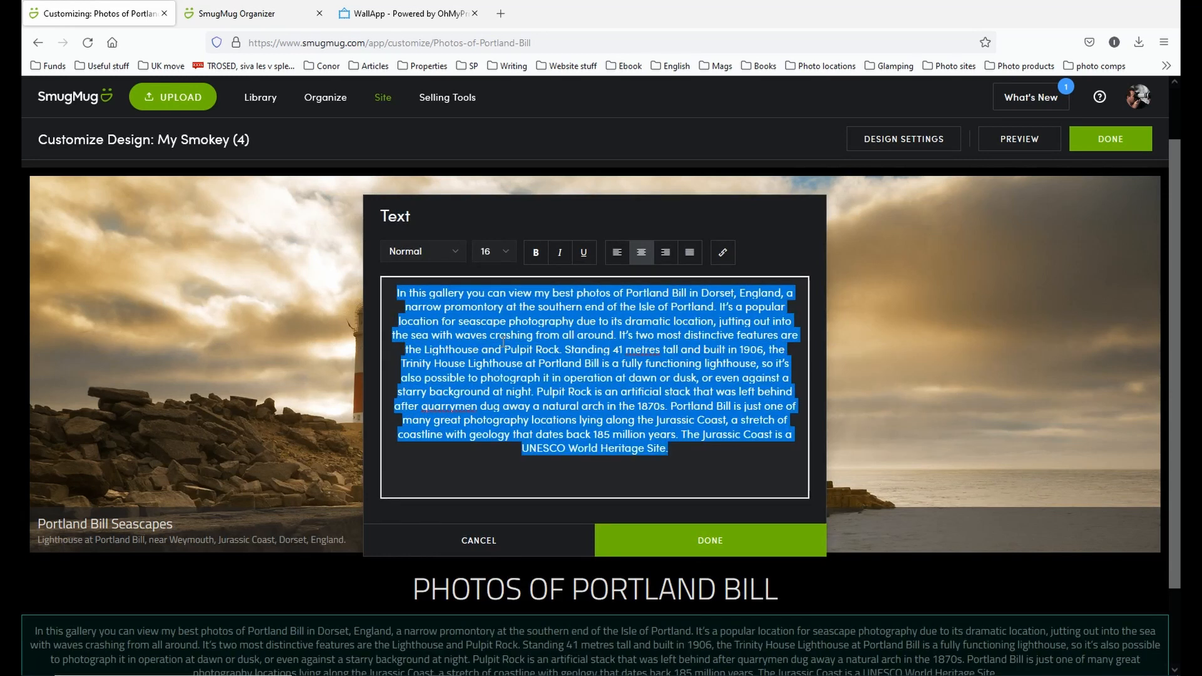
Step: Try font size 20 for the description text and return it to 16
{"action": "left_click", "coordinate": [499, 253]}
{"action": "left_click", "coordinate": [503, 362]}
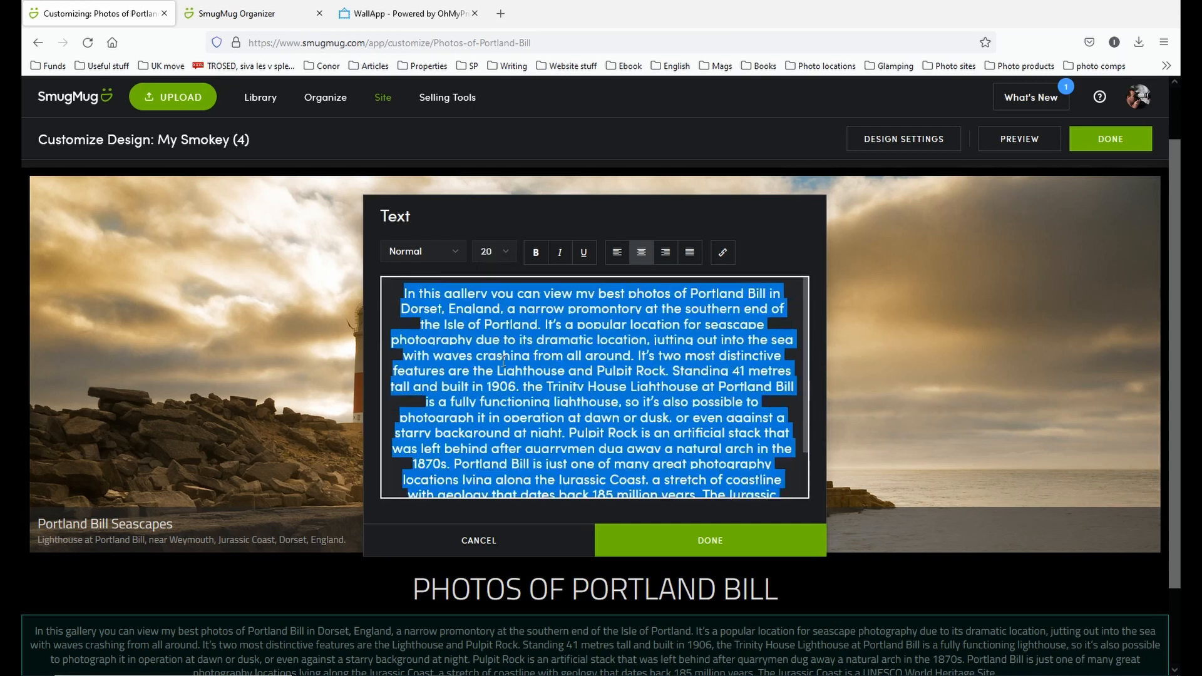
{"action": "left_click", "coordinate": [499, 253]}
{"action": "left_click", "coordinate": [500, 326]}
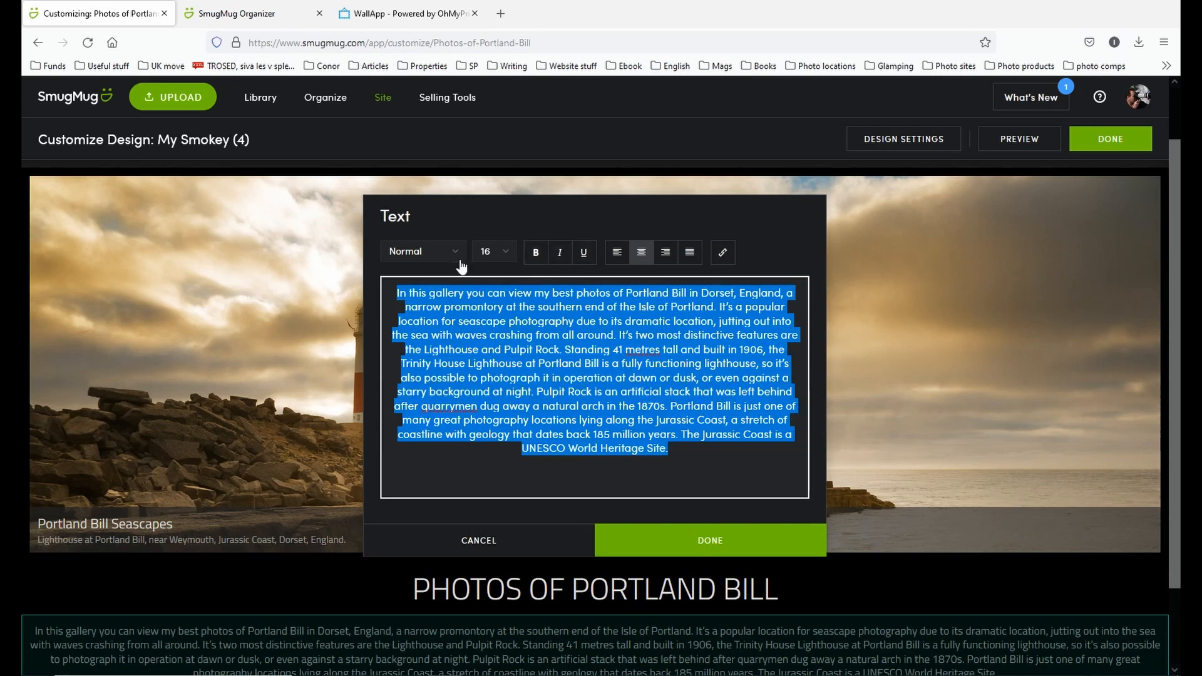
{"action": "left_click", "coordinate": [525, 317]}
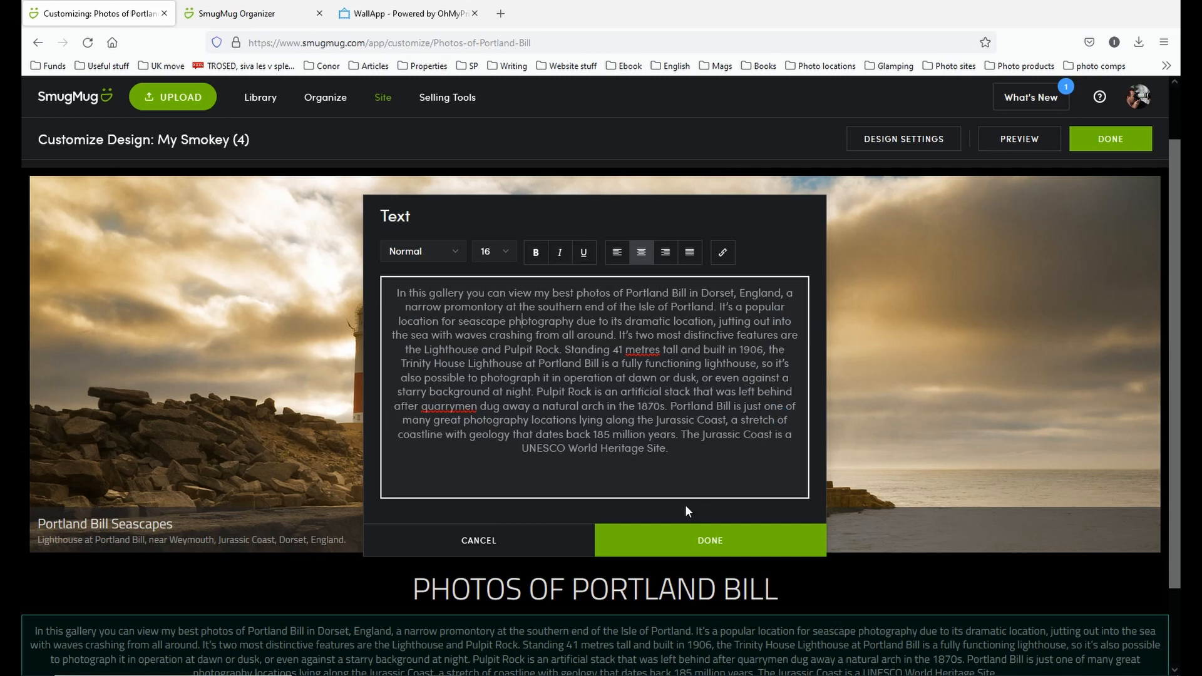
Step: Split the description text into four paragraphs matching the Word document and apply the text block
{"action": "scroll", "coordinate": [685, 504], "scroll_direction": "down", "scroll_amount": 1}
{"action": "left_click", "coordinate": [659, 321]}
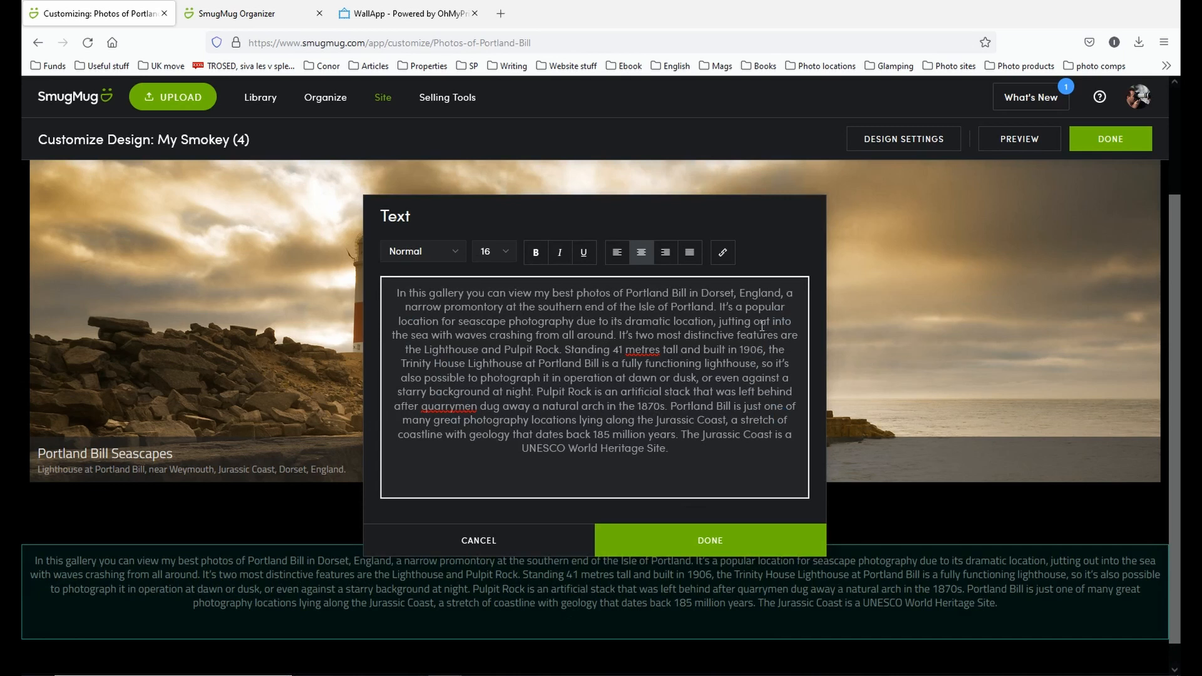
{"action": "left_click", "coordinate": [478, 675]}
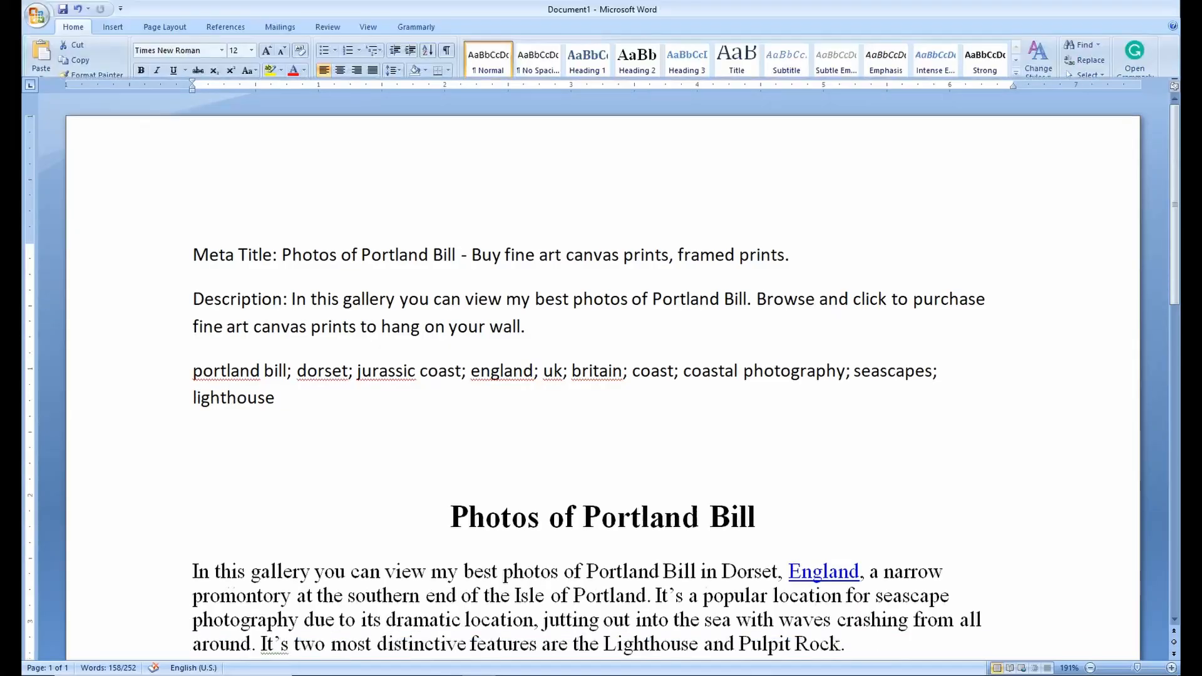
{"action": "scroll", "coordinate": [537, 551], "scroll_direction": "down", "scroll_amount": 3}
{"action": "left_click", "coordinate": [542, 501]}
{"action": "scroll", "coordinate": [492, 601], "scroll_direction": "down", "scroll_amount": 3}
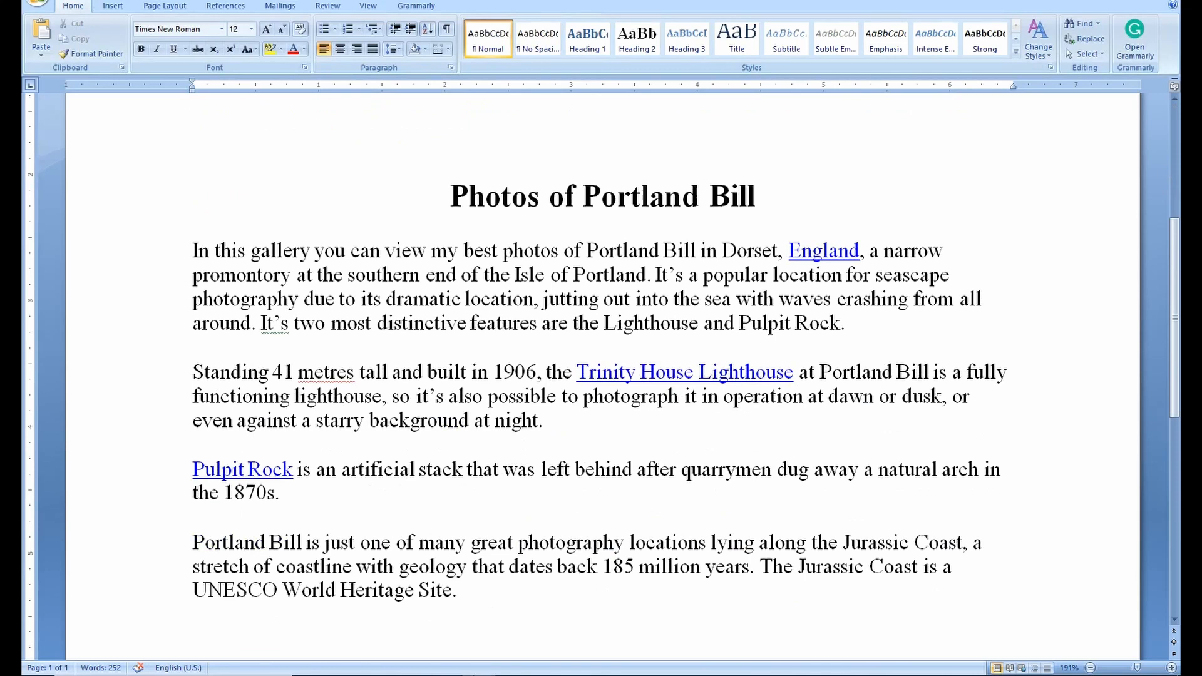
{"action": "mouse_move", "coordinate": [445, 674]}
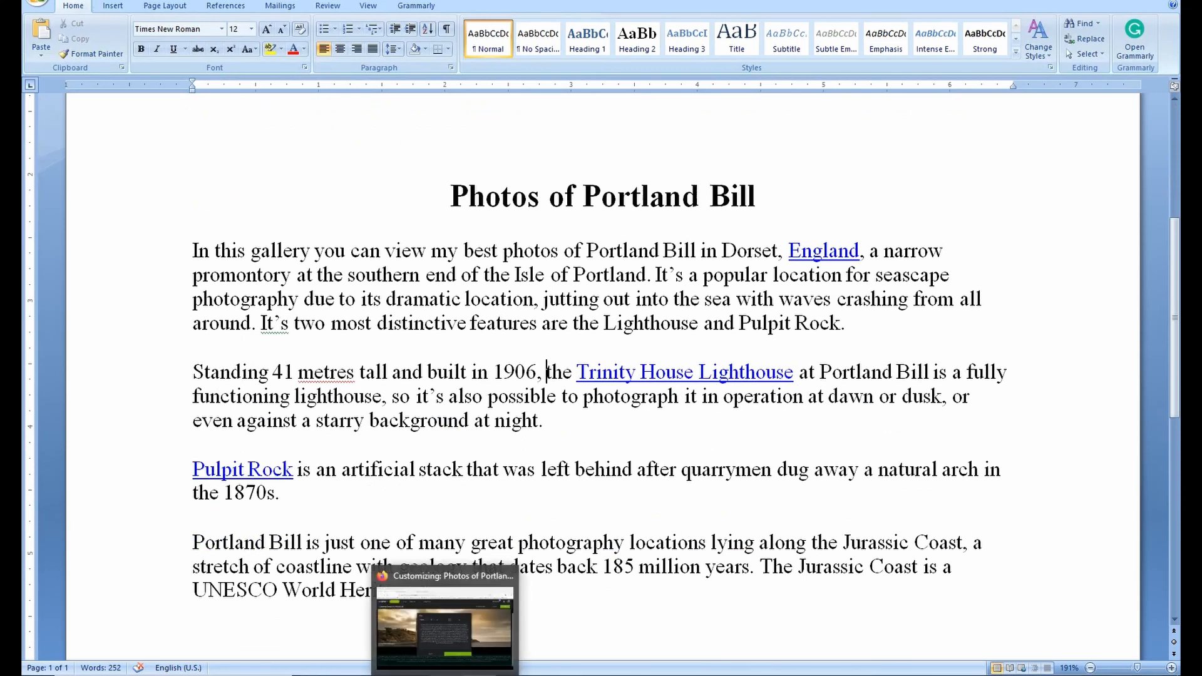
{"action": "left_click", "coordinate": [445, 627]}
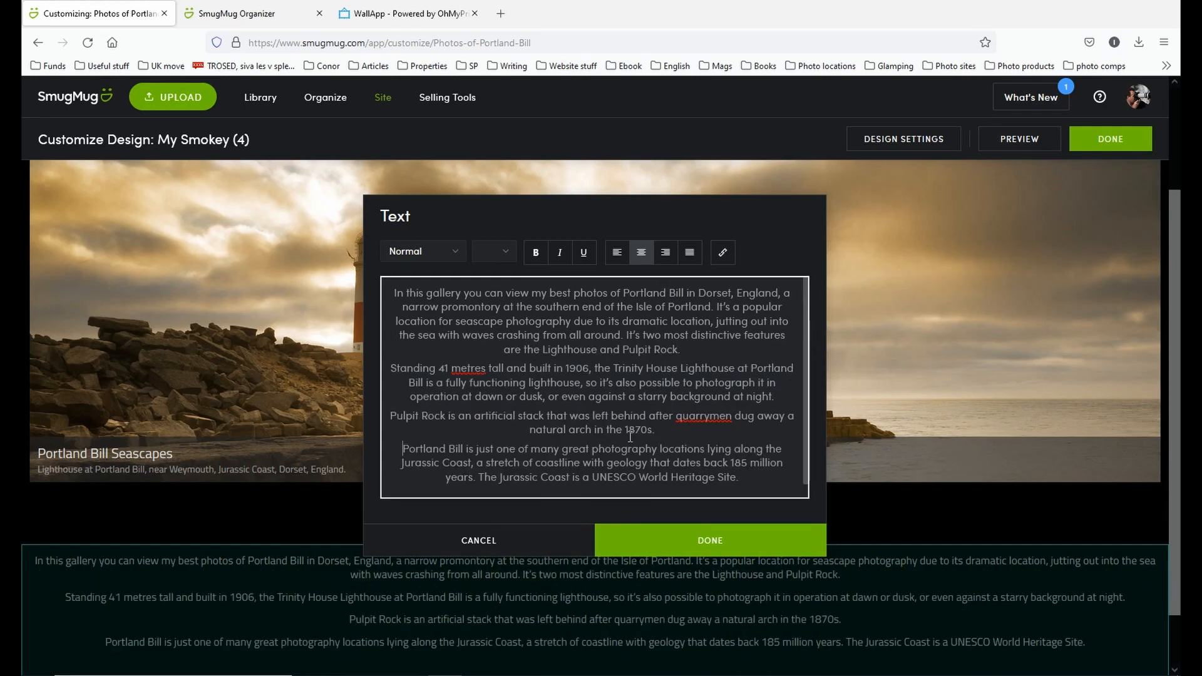
{"action": "left_click", "coordinate": [723, 540]}
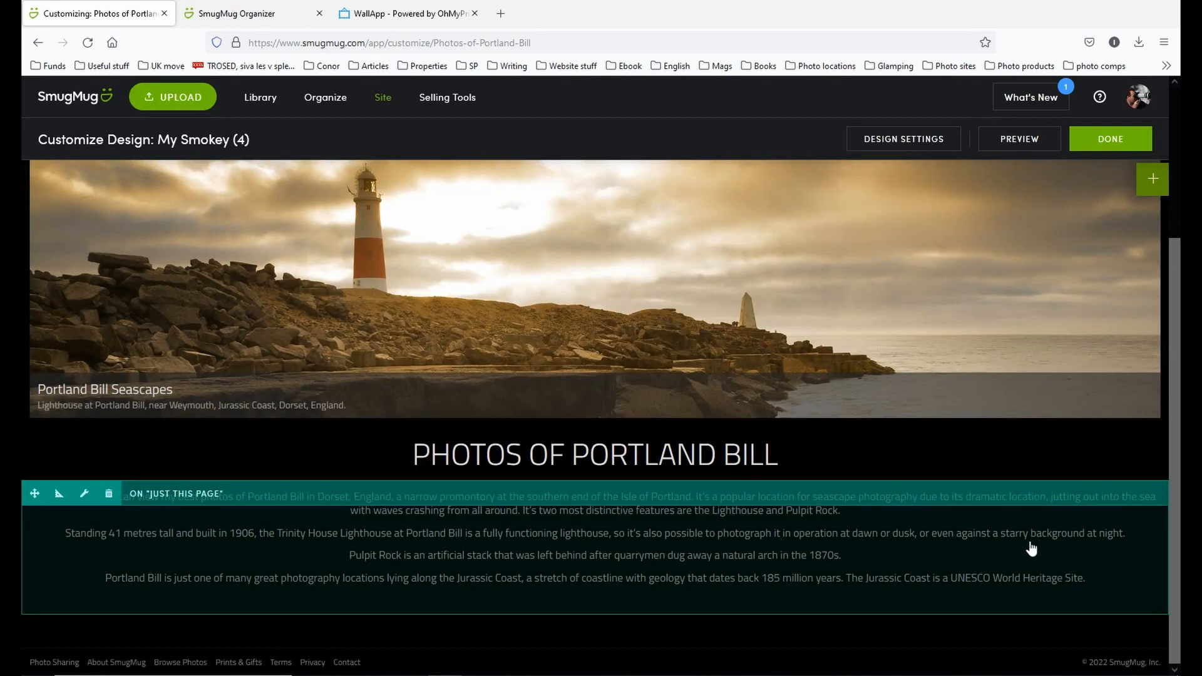
Step: Set the description block's left and right margins to 300 px, try a 60% container width, return it to 100% and apply
{"action": "left_click", "coordinate": [58, 495]}
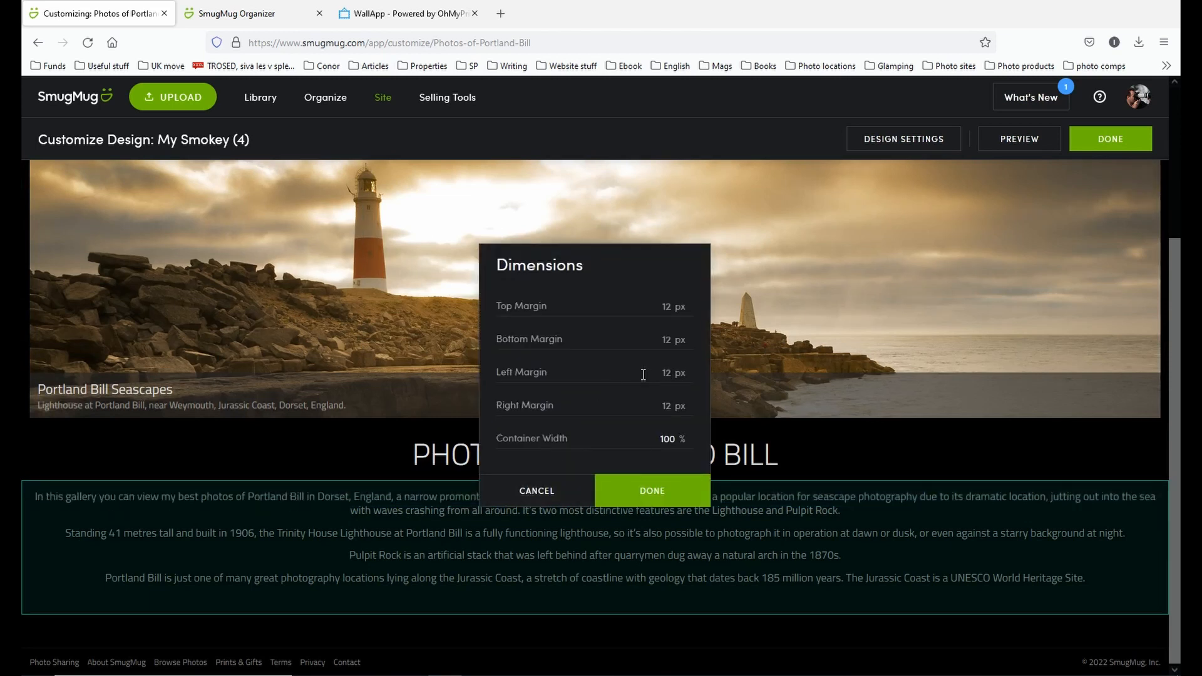
{"action": "left_click", "coordinate": [668, 405]}
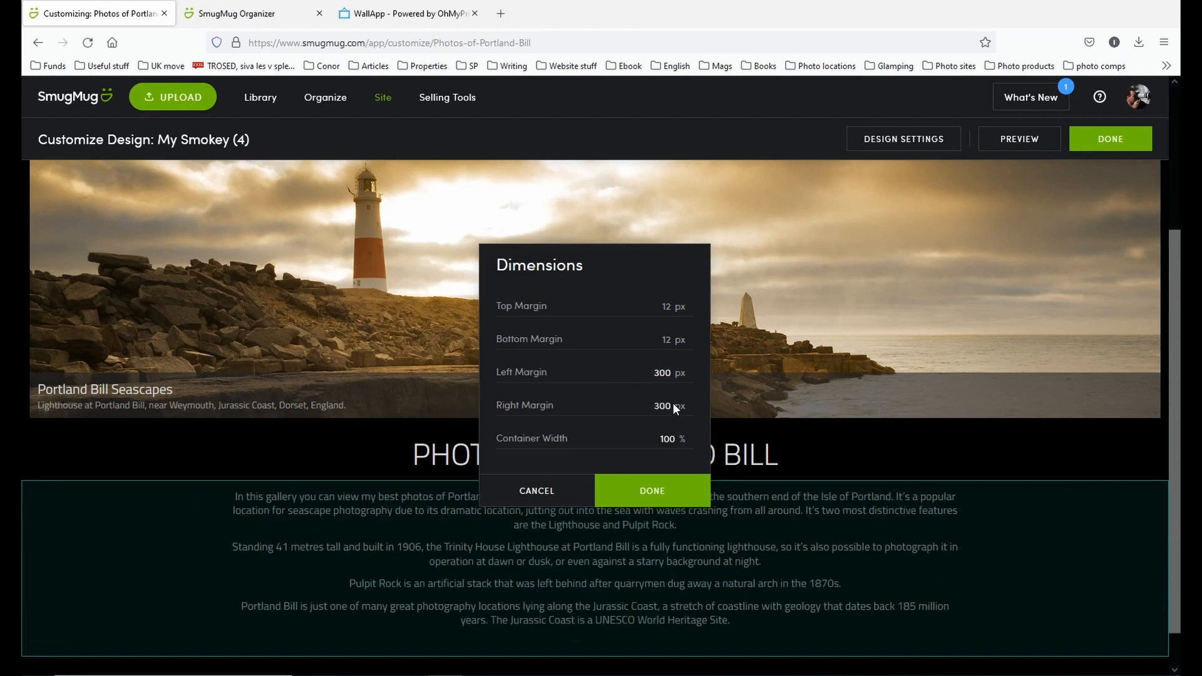
{"action": "left_click", "coordinate": [654, 492]}
{"action": "type", "text": "60"}
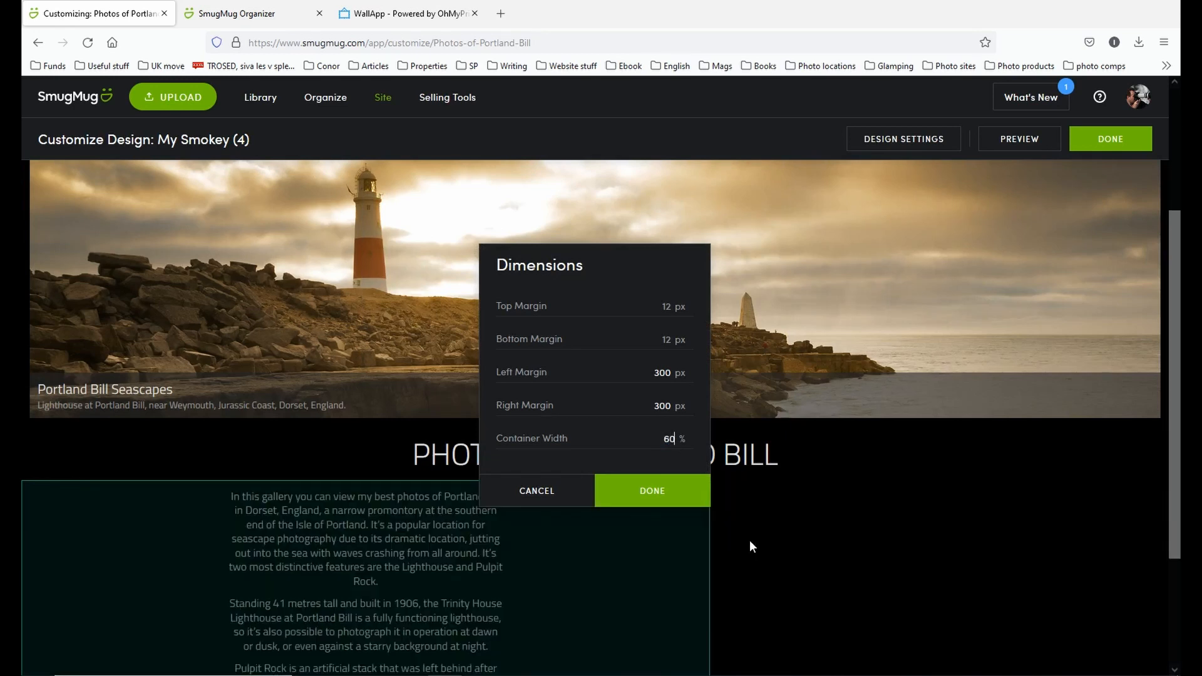
{"action": "left_click_drag", "start_coordinate": [676, 439], "coordinate": [653, 440]}
{"action": "type", "text": "100"}
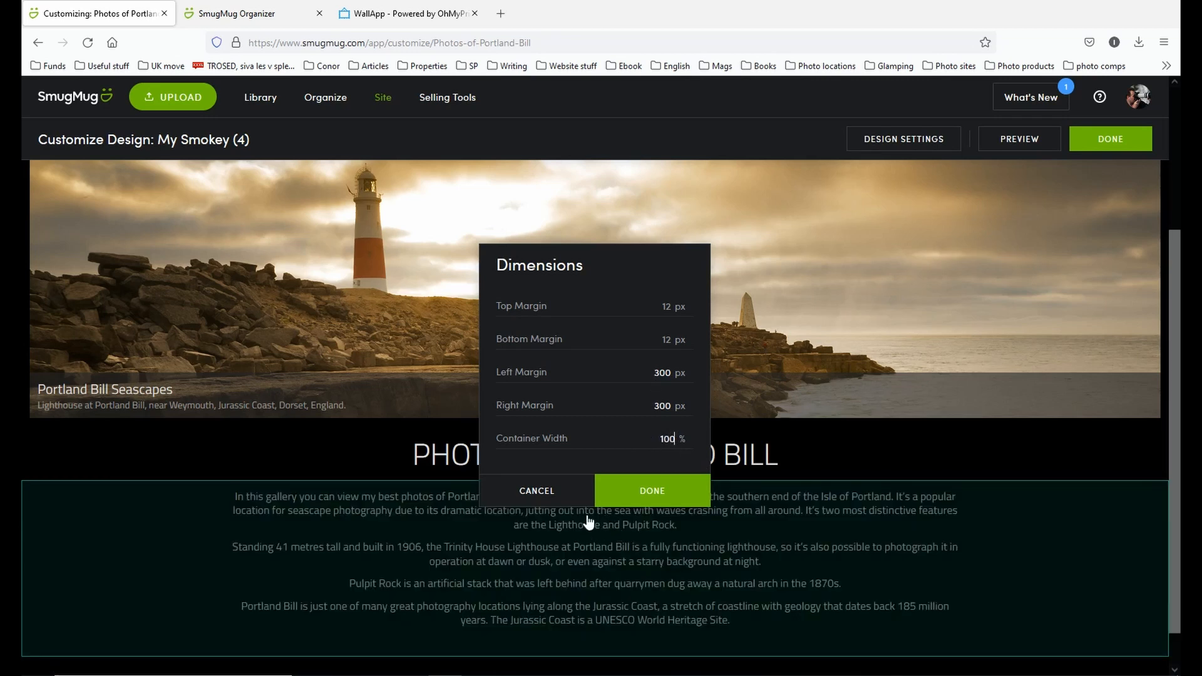
{"action": "left_click", "coordinate": [644, 492]}
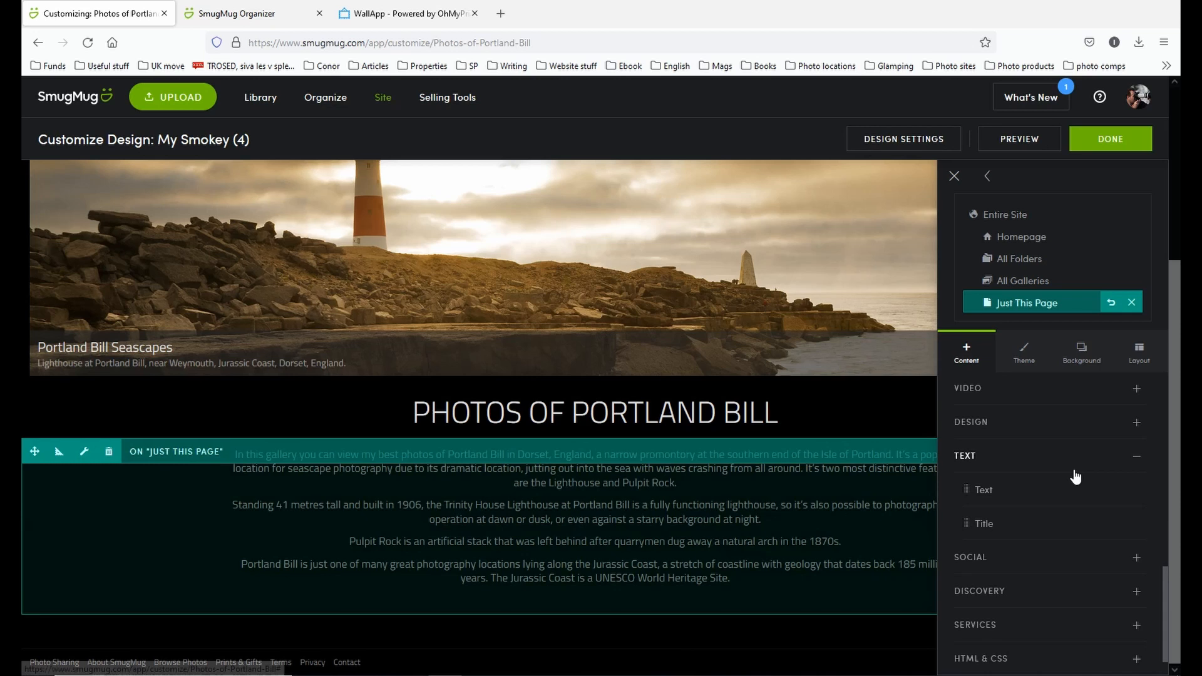
Step: Add a text block beneath the Portland Bill description and enter "BUY PRINTS" as its text
{"action": "scroll", "coordinate": [1101, 476], "scroll_direction": "down", "scroll_amount": 1}
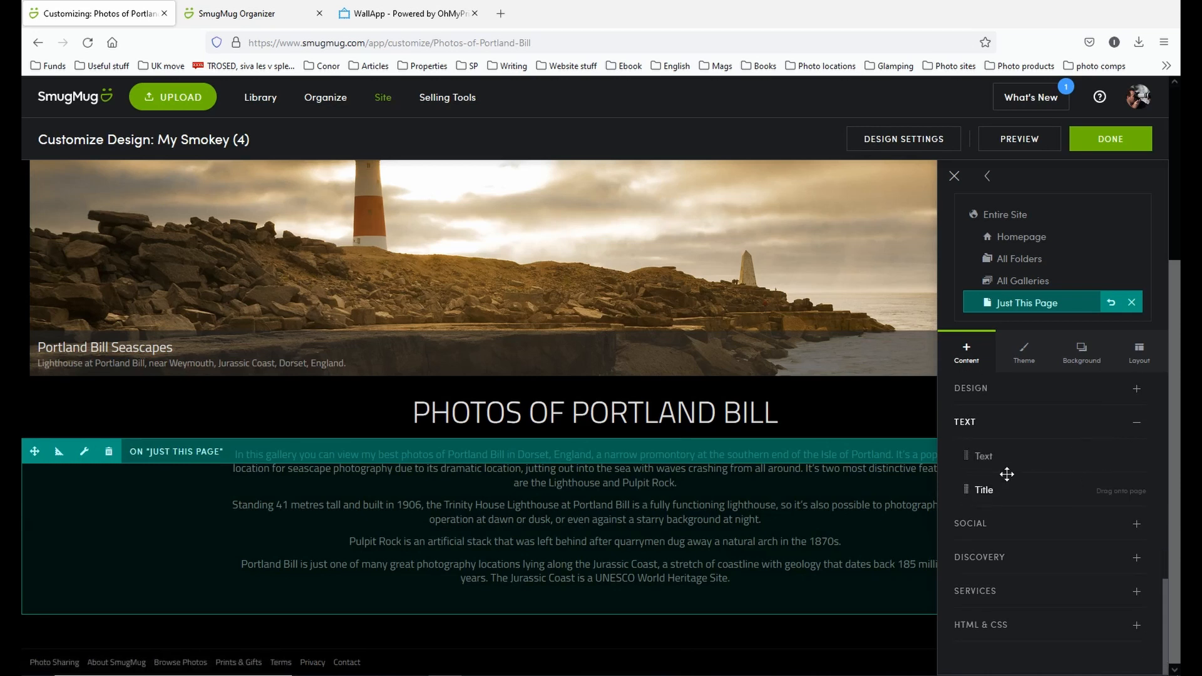
{"action": "left_click_drag", "start_coordinate": [999, 457], "coordinate": [597, 565]}
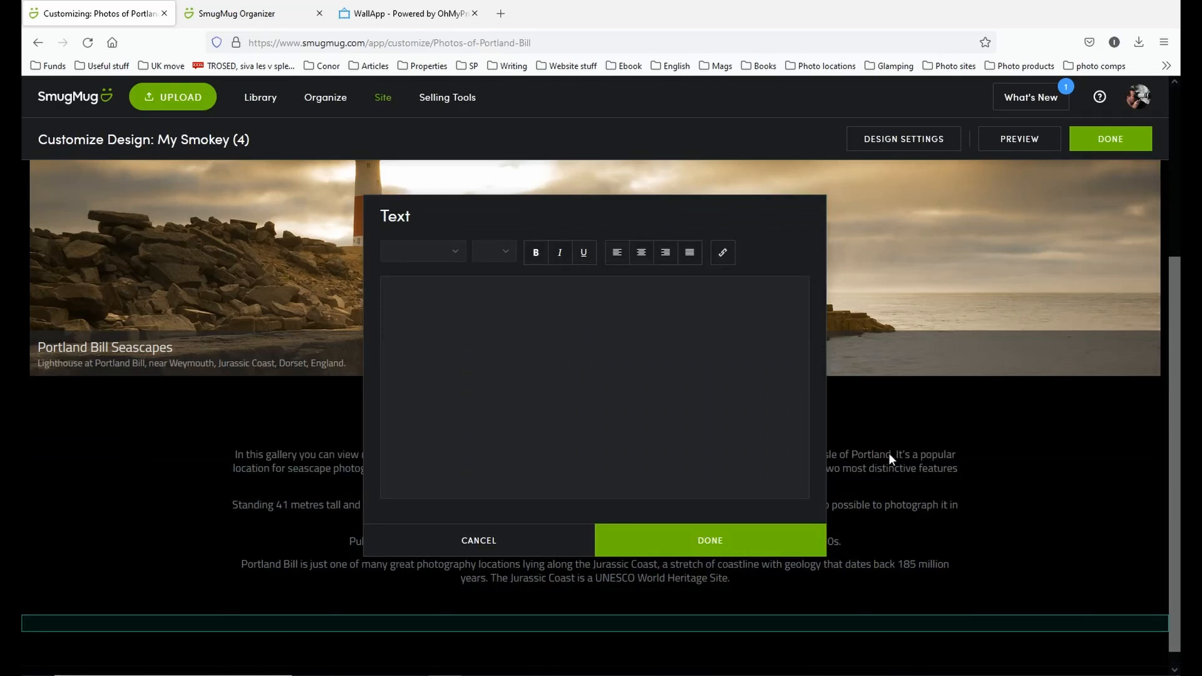
{"action": "left_click", "coordinate": [507, 258]}
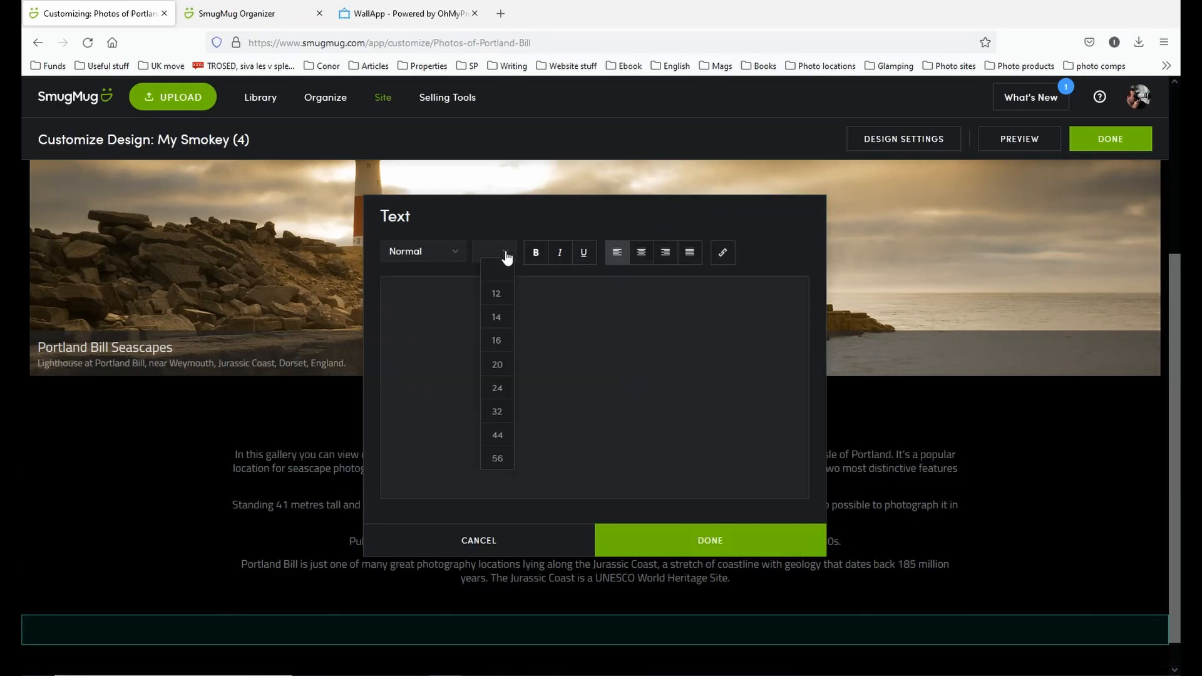
{"action": "left_click", "coordinate": [598, 320]}
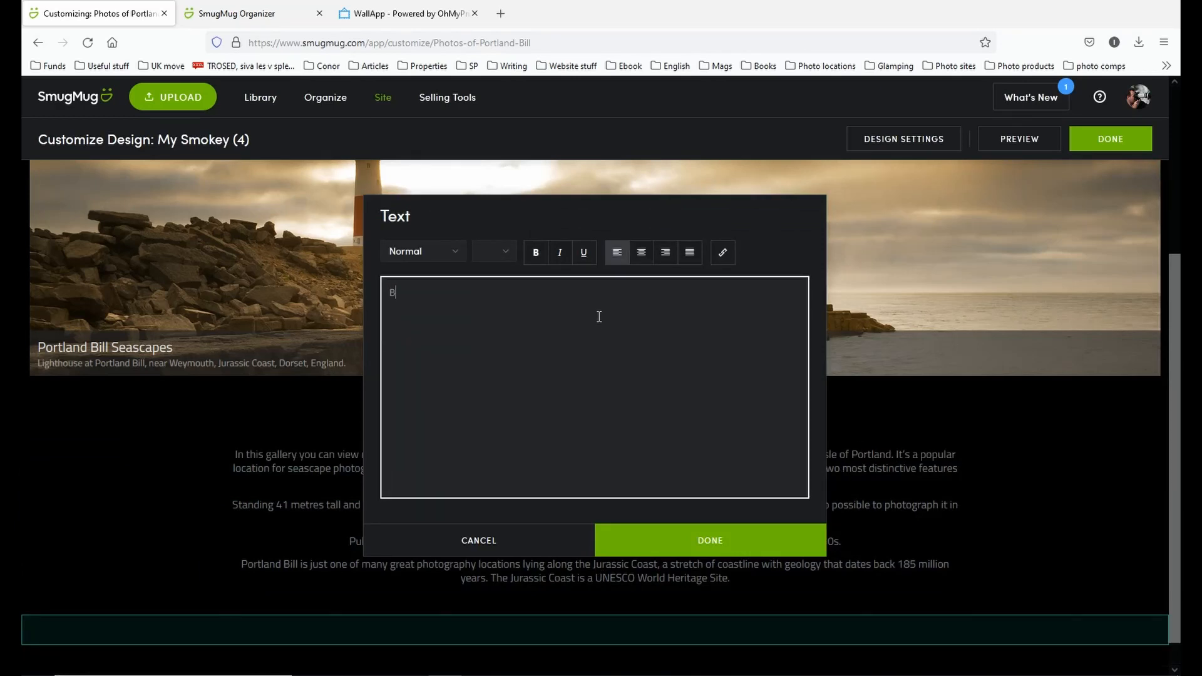
{"action": "type", "text": "BUY PRINTS"}
Step: Centre-align the "BUY PRINTS" text, try the Heading - 3 style and switch it to Heading - 2
{"action": "left_click_drag", "start_coordinate": [457, 295], "coordinate": [364, 310]}
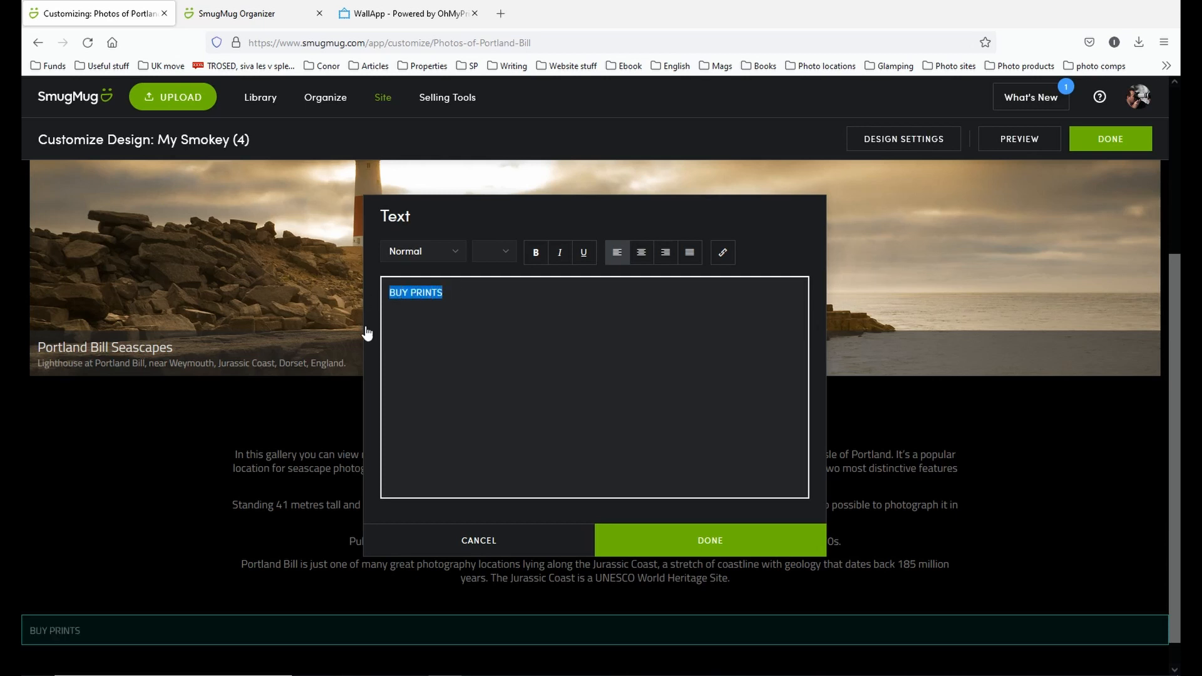
{"action": "left_click", "coordinate": [645, 260]}
{"action": "left_click", "coordinate": [501, 256]}
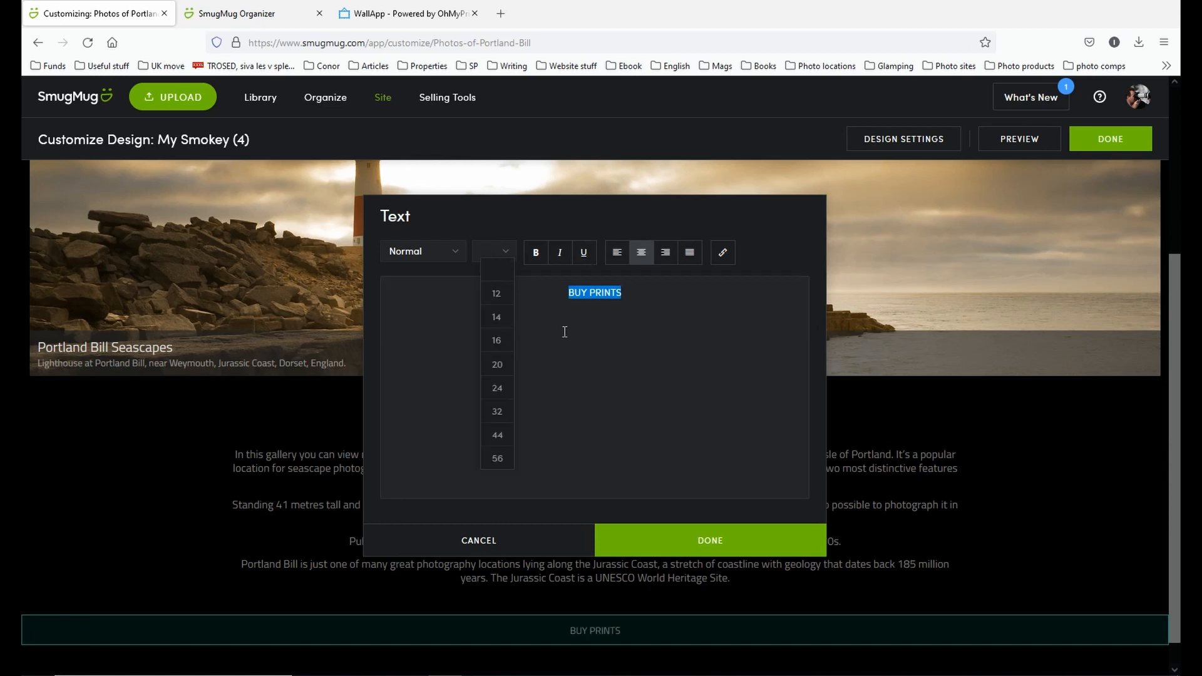
{"action": "left_click", "coordinate": [451, 256]}
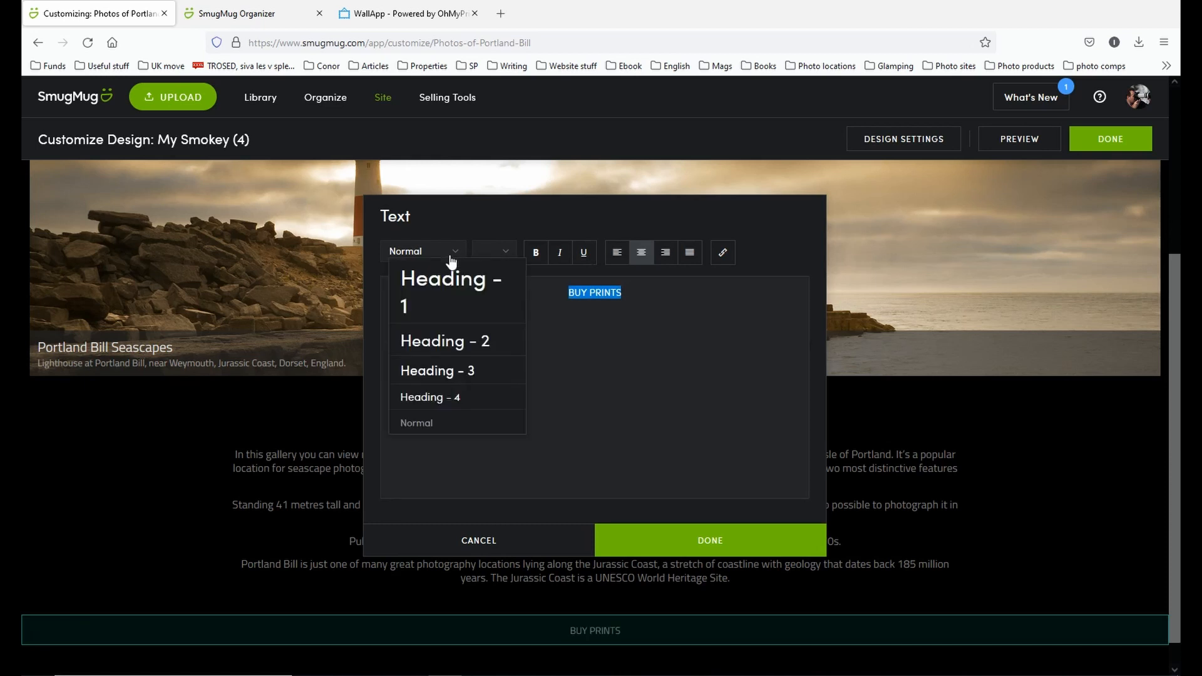
{"action": "left_click", "coordinate": [456, 369]}
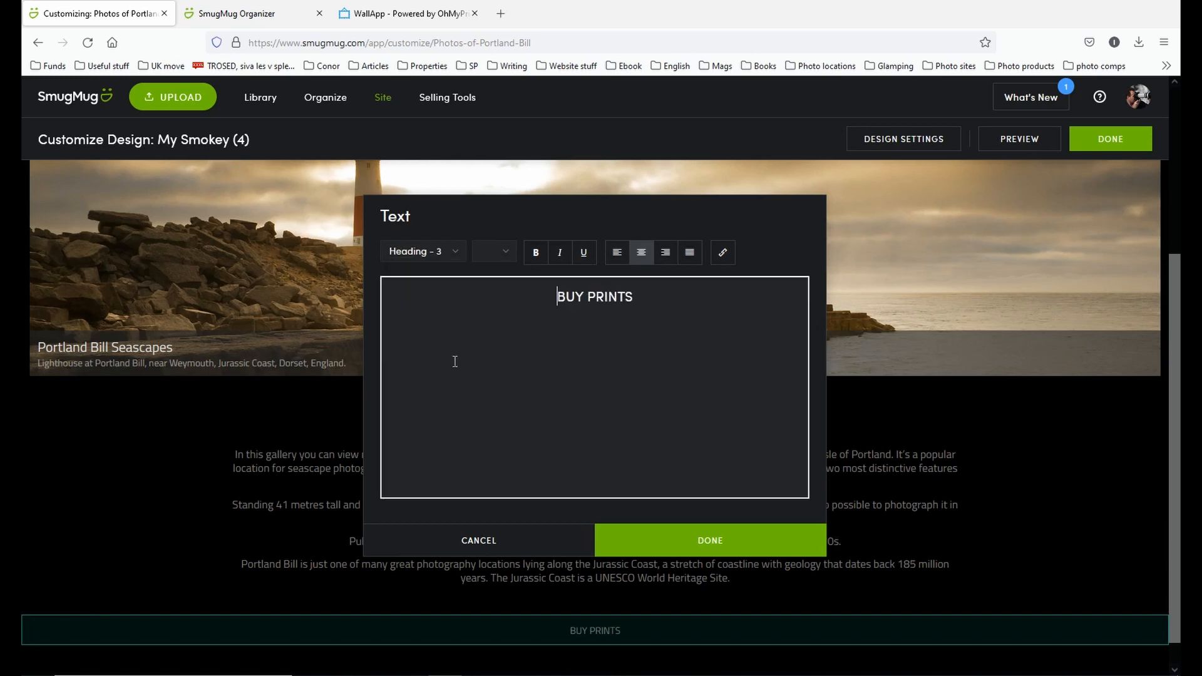
{"action": "left_click", "coordinate": [454, 257]}
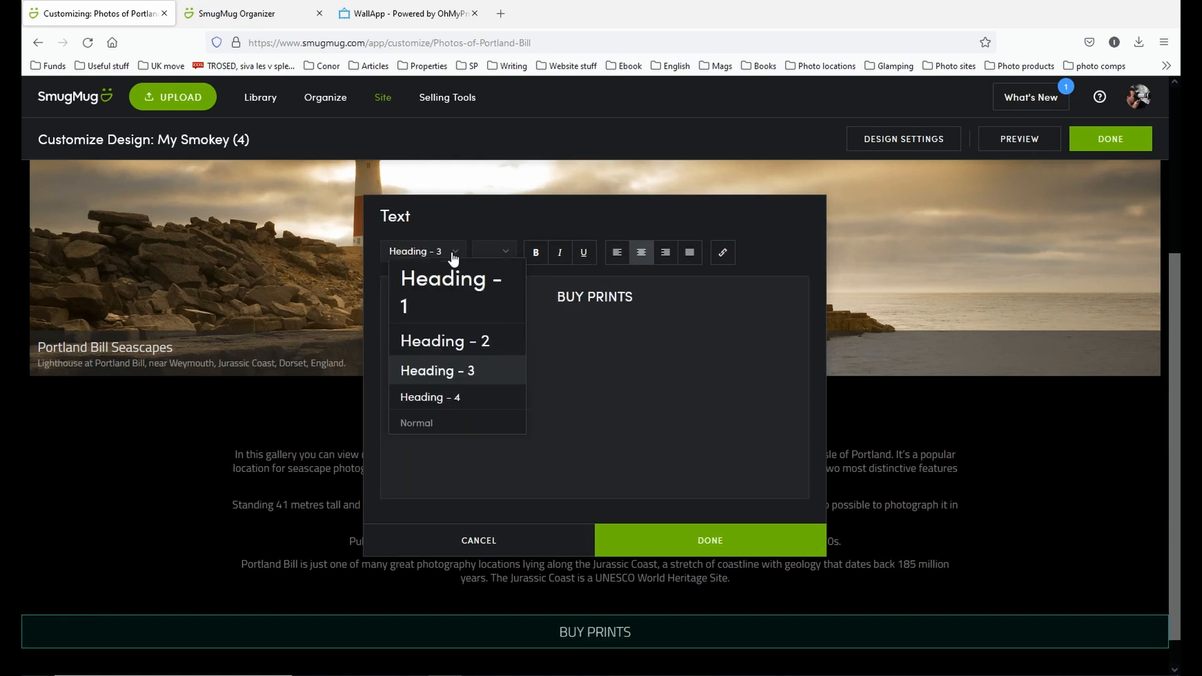
{"action": "left_click", "coordinate": [446, 342]}
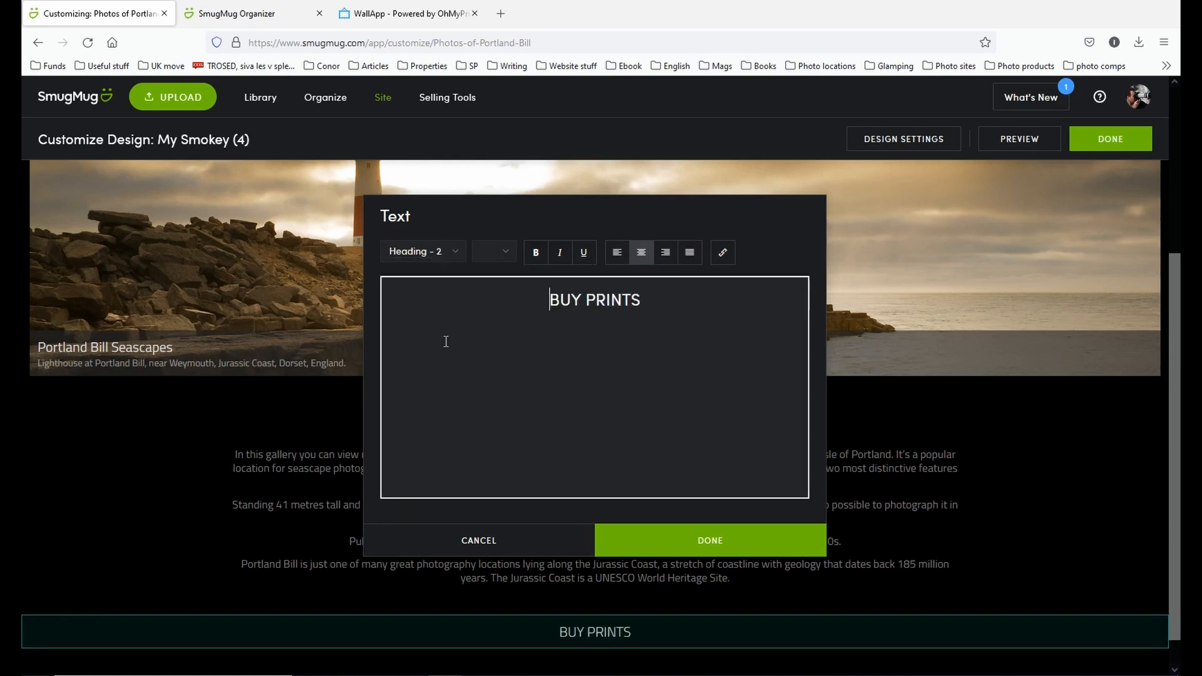
Step: Finish editing the centred Heading 2 text block reading BUY PRINTS beneath the Portland Bill description
{"action": "left_click", "coordinate": [699, 545]}
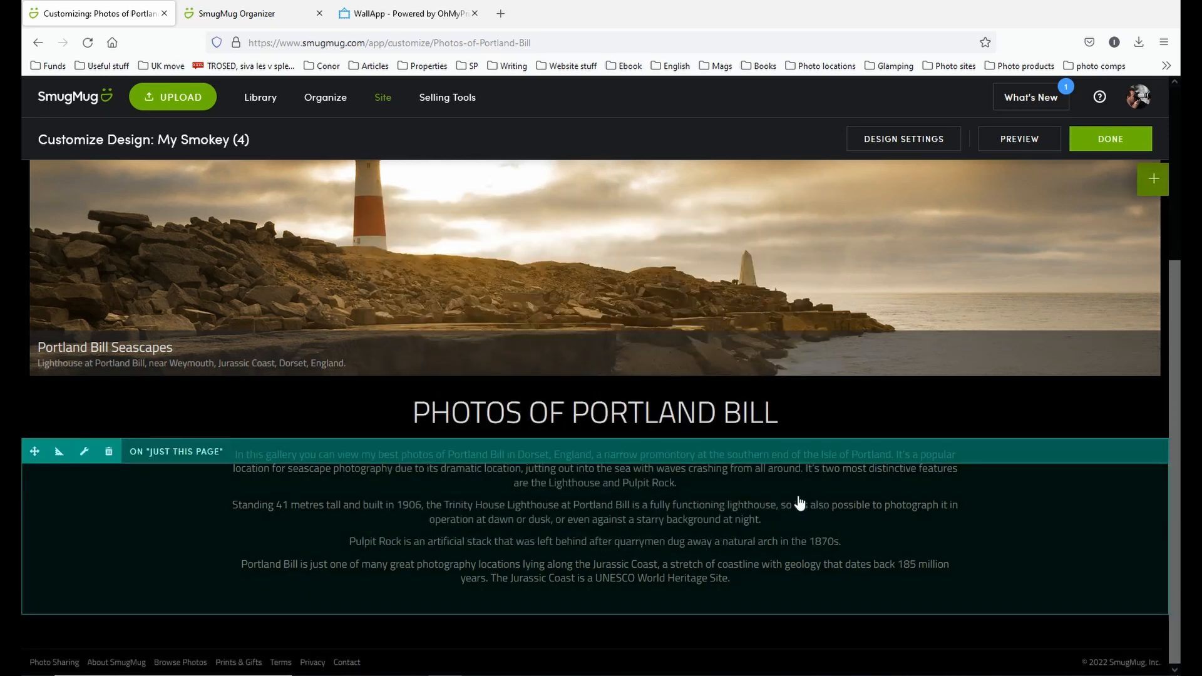
{"action": "scroll", "coordinate": [766, 476], "scroll_direction": "down", "scroll_amount": 1}
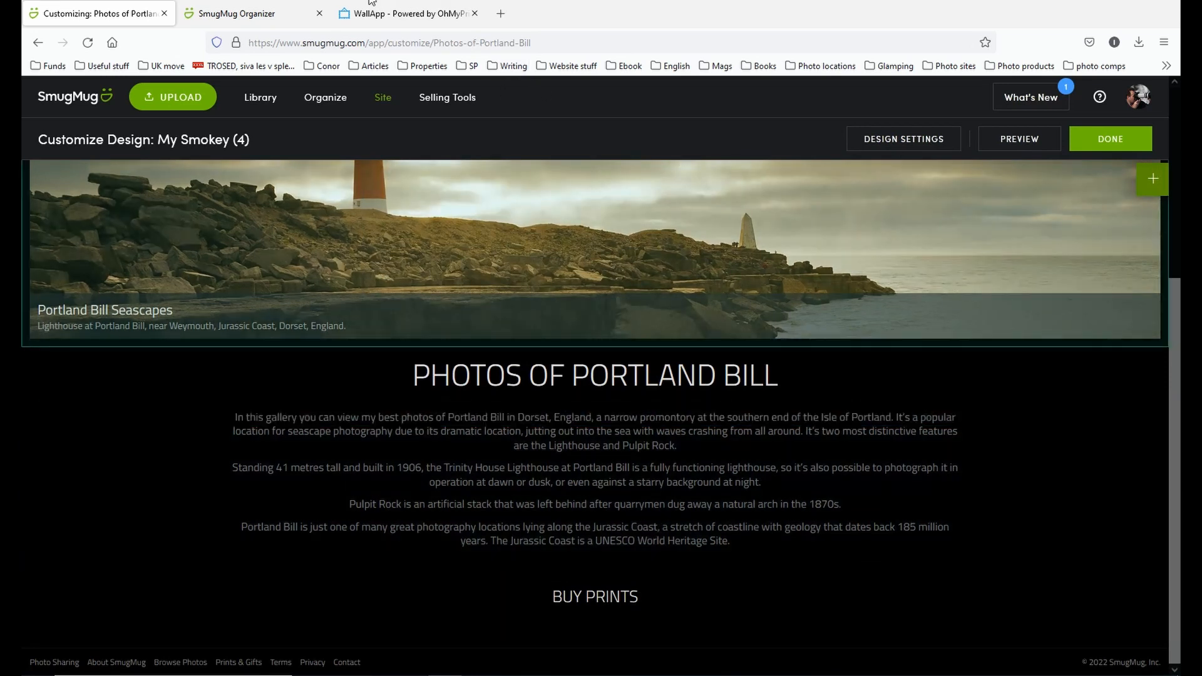
Step: Switch to the OhMyPrints WallApp page and examine its web address and default room scene
{"action": "left_click", "coordinate": [379, 19]}
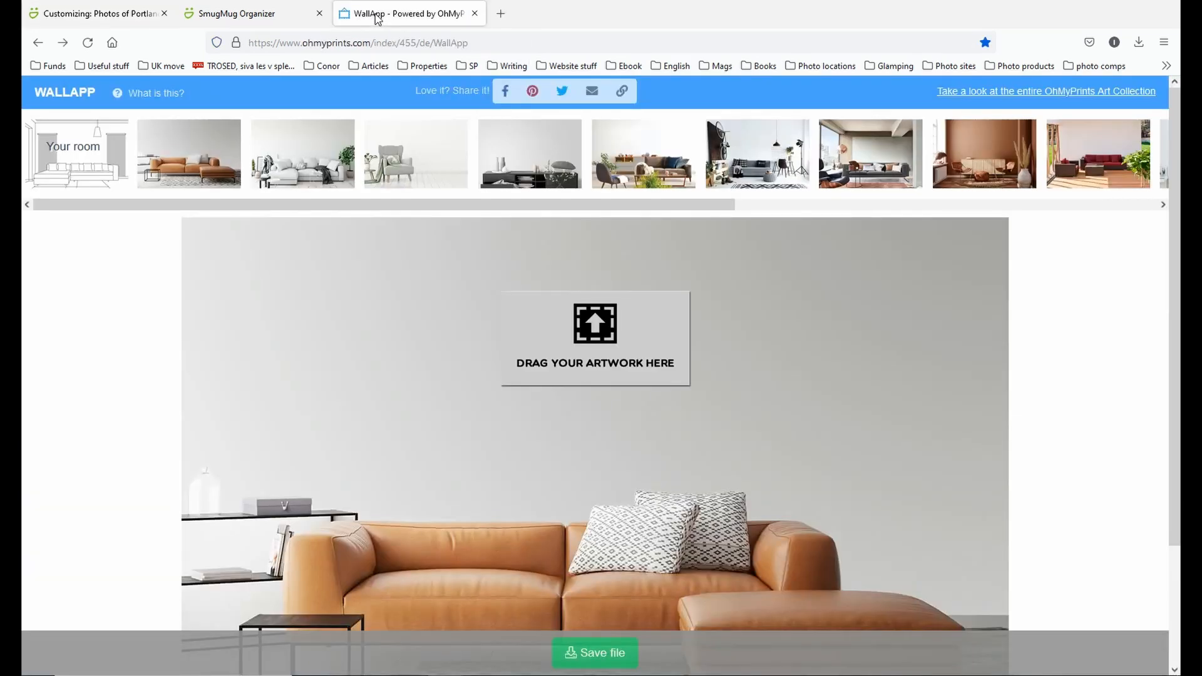
{"action": "left_click", "coordinate": [309, 44]}
{"action": "left_click", "coordinate": [332, 42]}
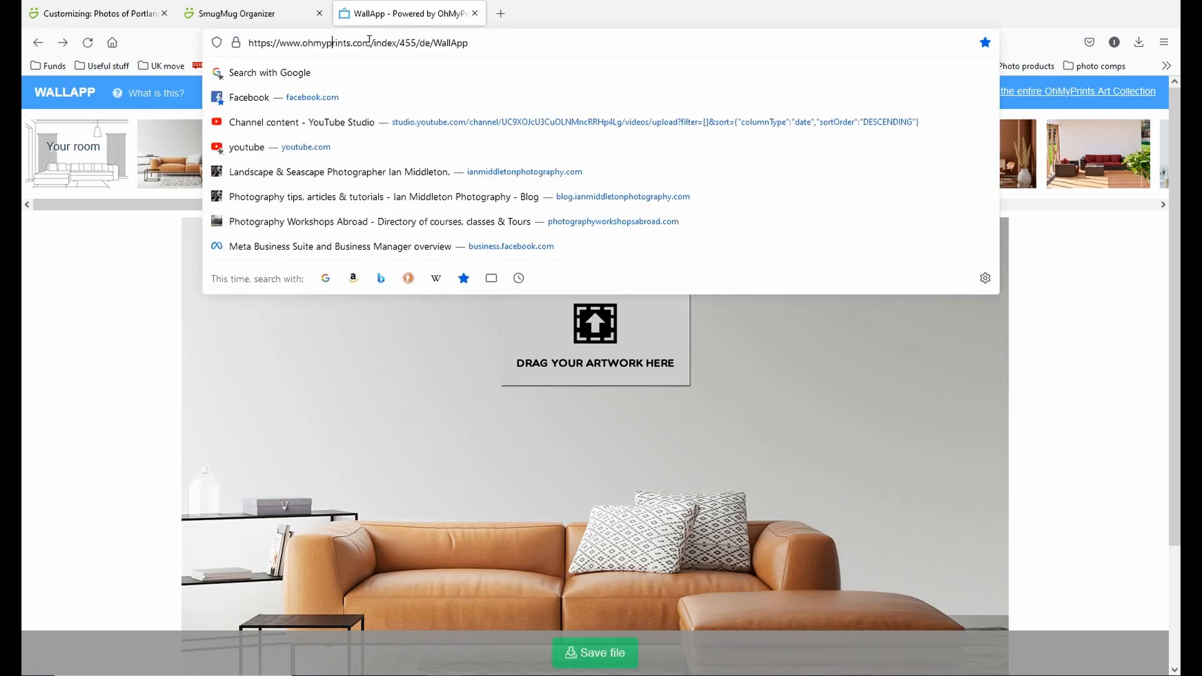
{"action": "left_click", "coordinate": [1038, 337]}
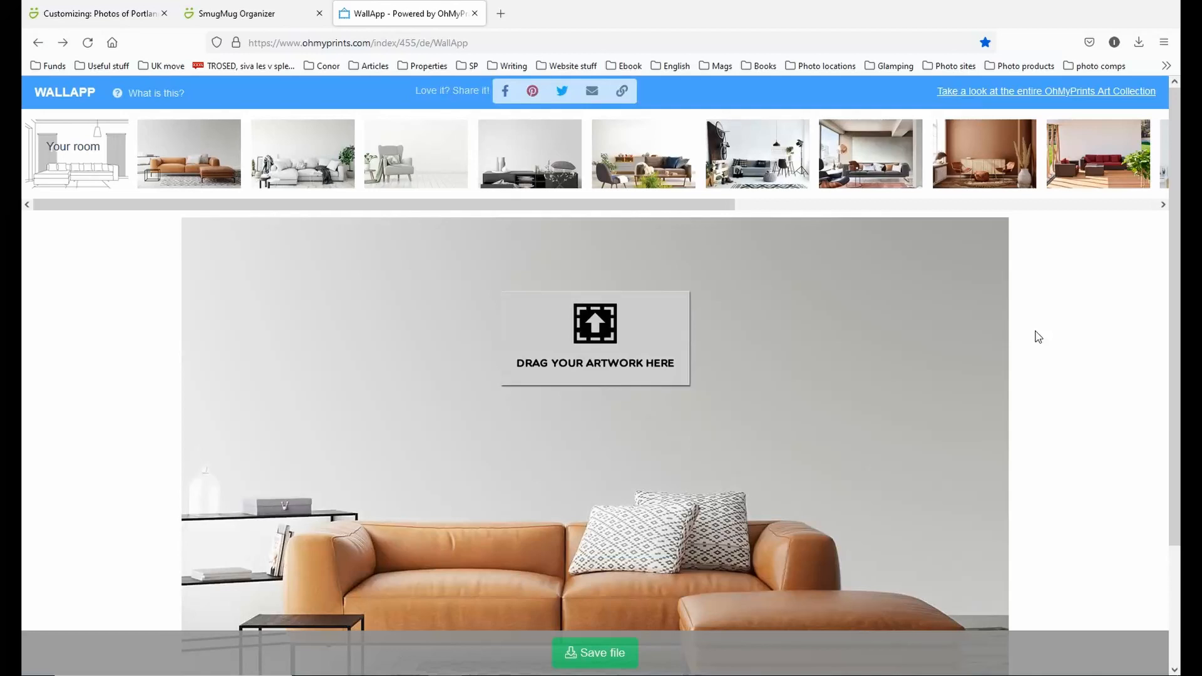
{"action": "scroll", "coordinate": [645, 370], "scroll_direction": "down", "scroll_amount": 2}
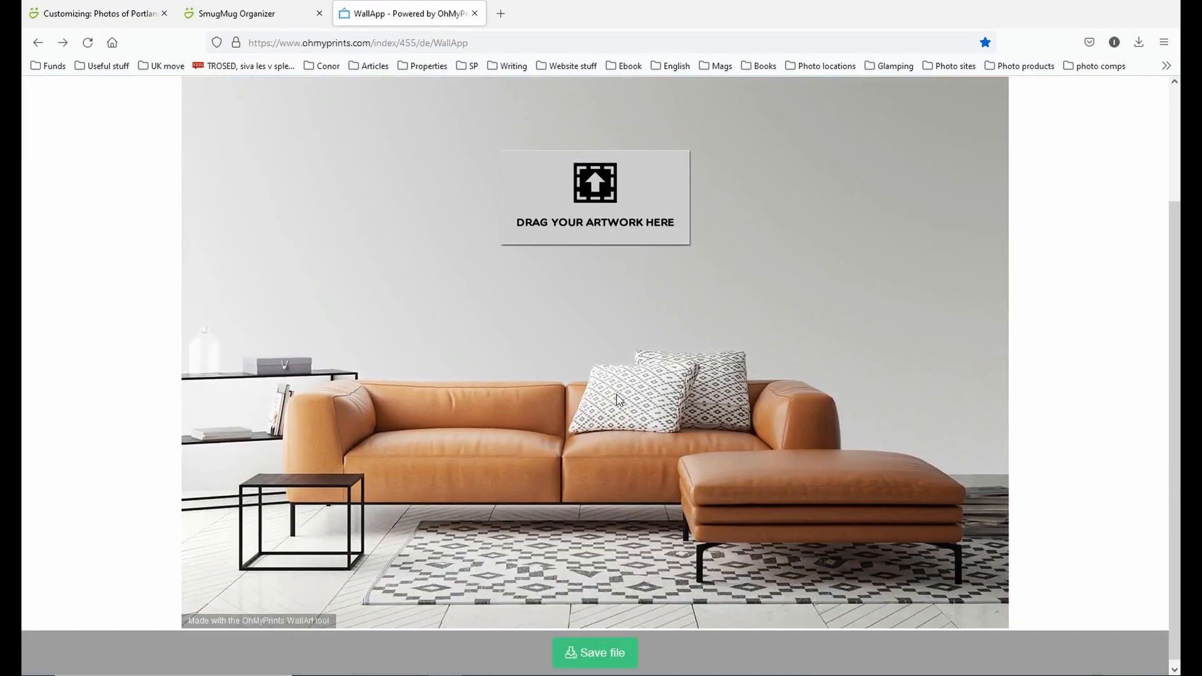
{"action": "scroll", "coordinate": [633, 316], "scroll_direction": "up", "scroll_amount": 2}
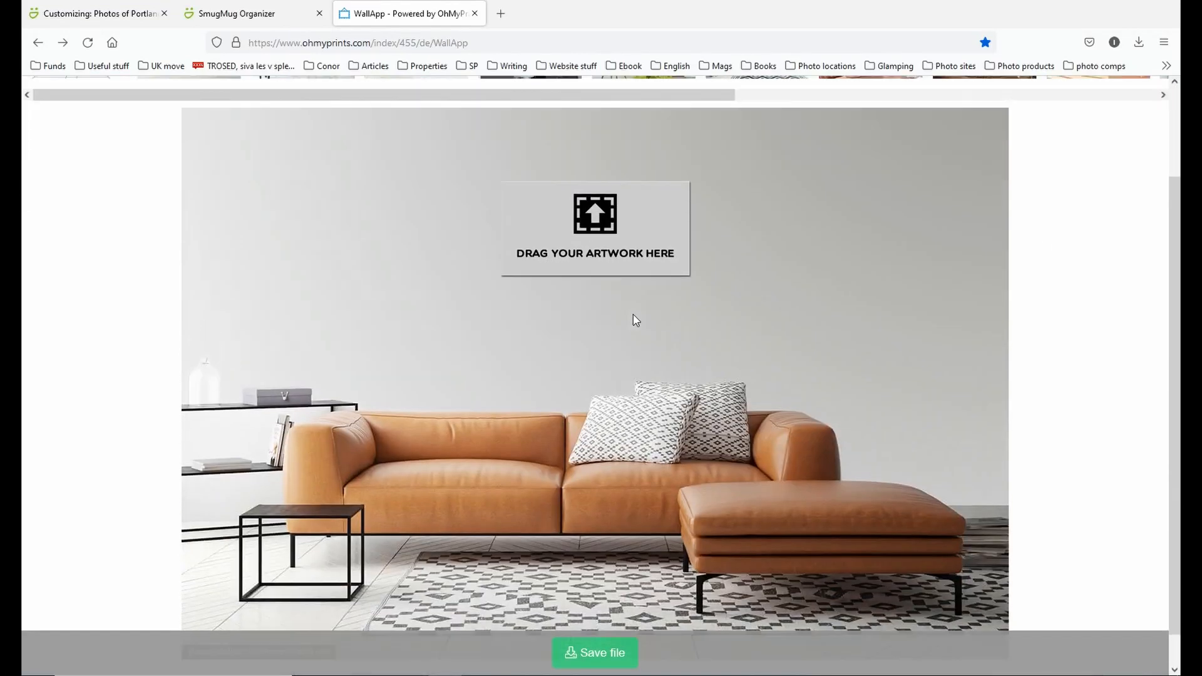
Step: Preview several sample rooms, including the grey sideboard, bicycle and brown-wall scenes, and return to the tan leather sofa room
{"action": "left_click", "coordinate": [532, 160]}
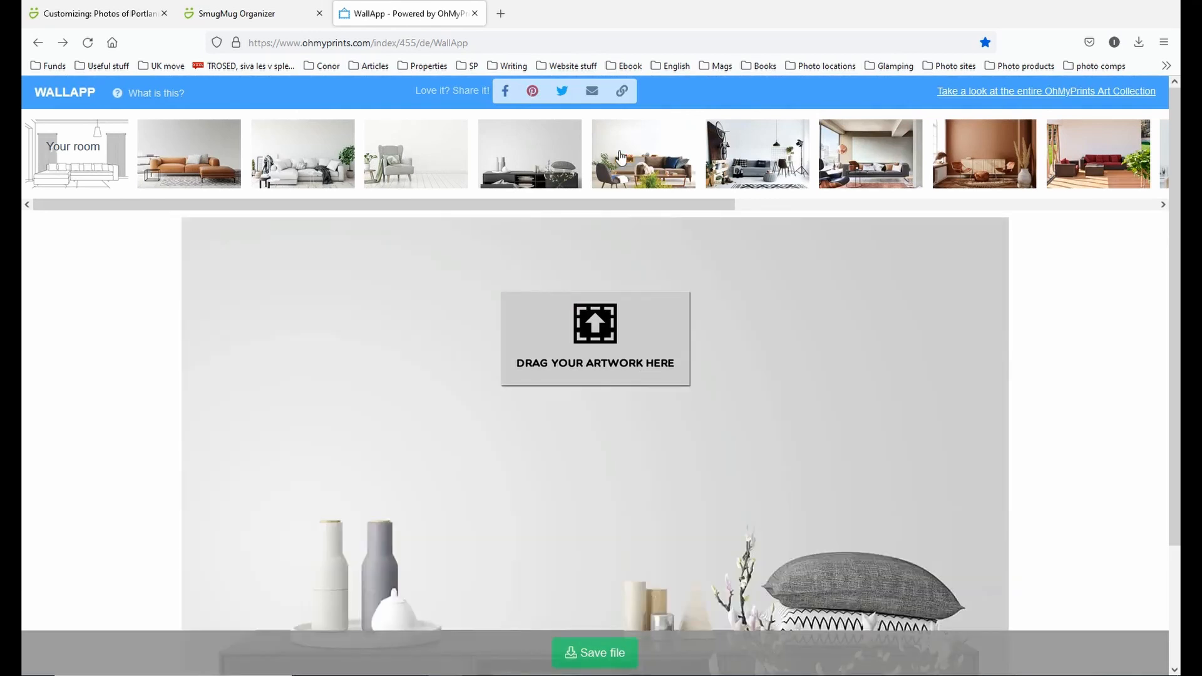
{"action": "left_click", "coordinate": [623, 159]}
{"action": "left_click", "coordinate": [750, 168]}
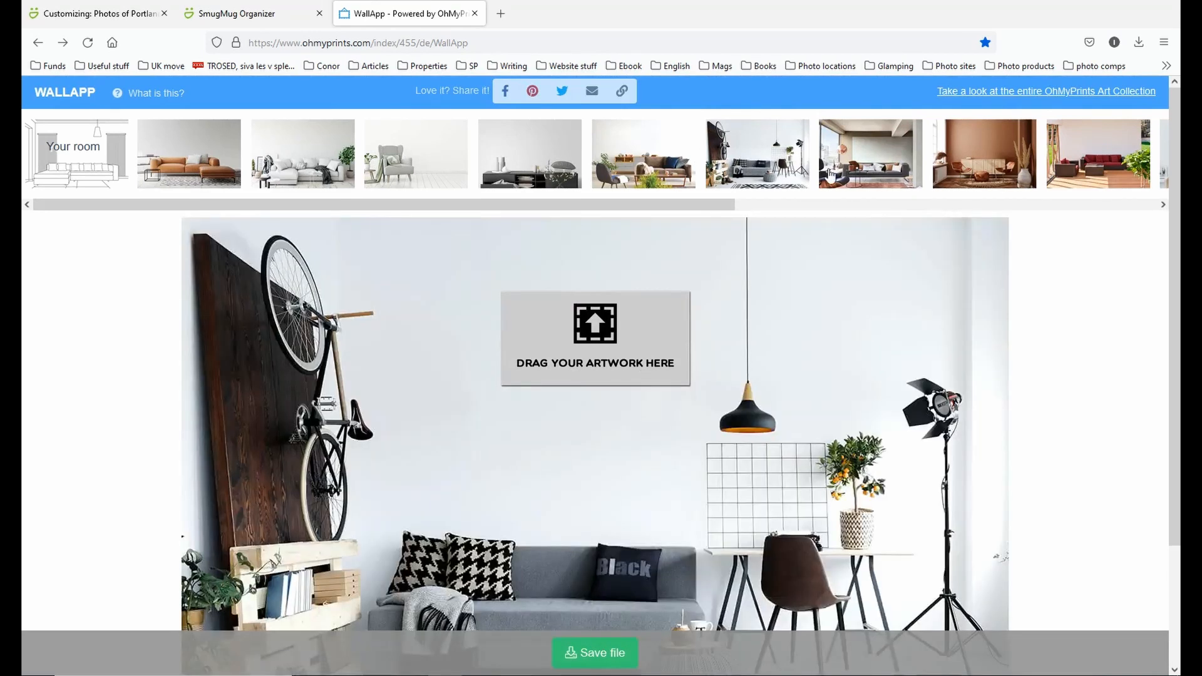
{"action": "left_click", "coordinate": [872, 171]}
{"action": "left_click", "coordinate": [988, 168]}
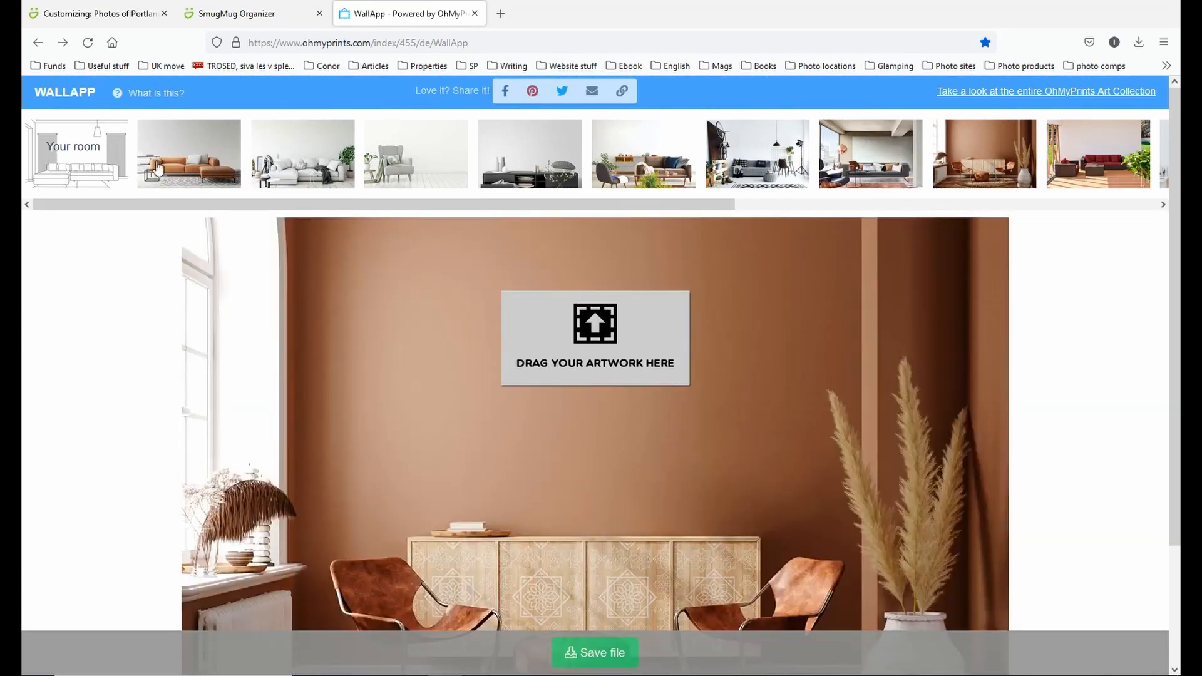
{"action": "left_click", "coordinate": [160, 168]}
{"action": "scroll", "coordinate": [1127, 305], "scroll_direction": "down", "scroll_amount": 2}
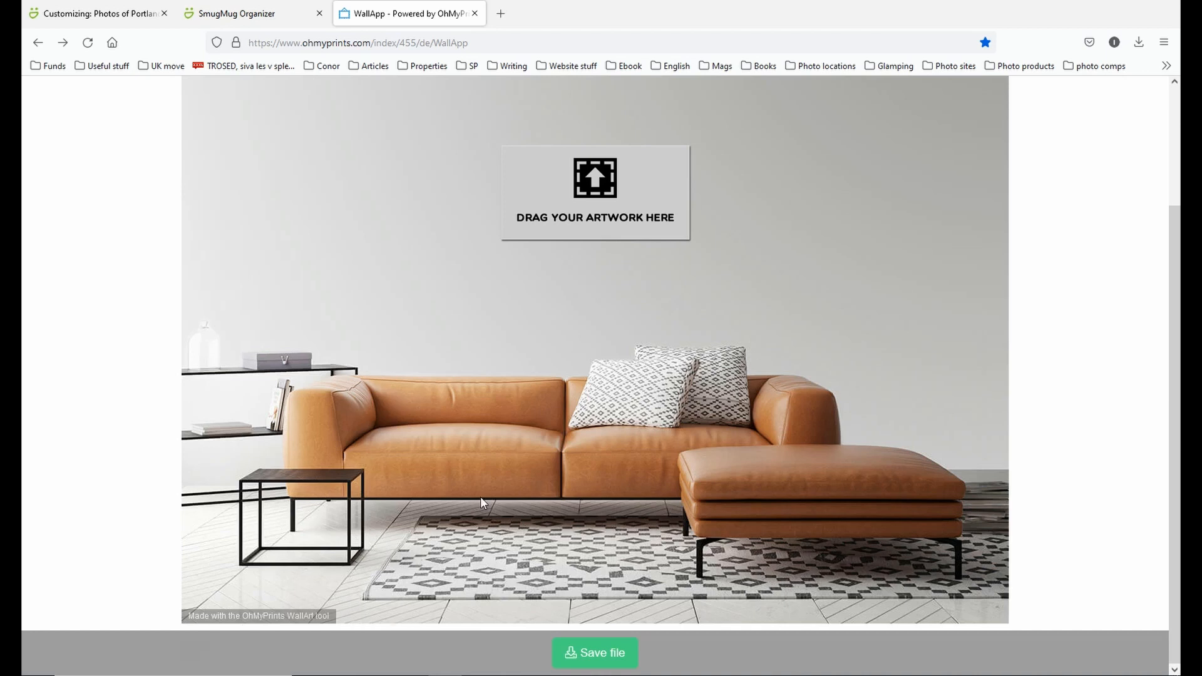
{"action": "scroll", "coordinate": [483, 495], "scroll_direction": "up", "scroll_amount": 2}
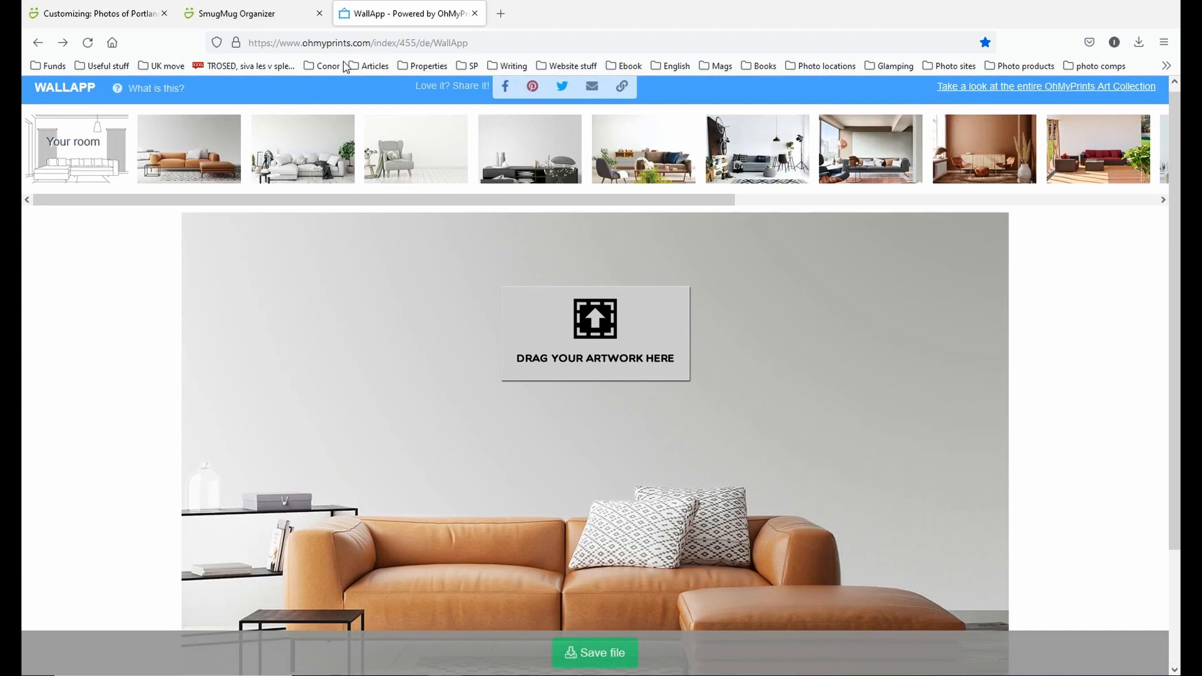
{"action": "scroll", "coordinate": [734, 304], "scroll_direction": "down", "scroll_amount": 1}
{"action": "scroll", "coordinate": [734, 300], "scroll_direction": "up", "scroll_amount": 1}
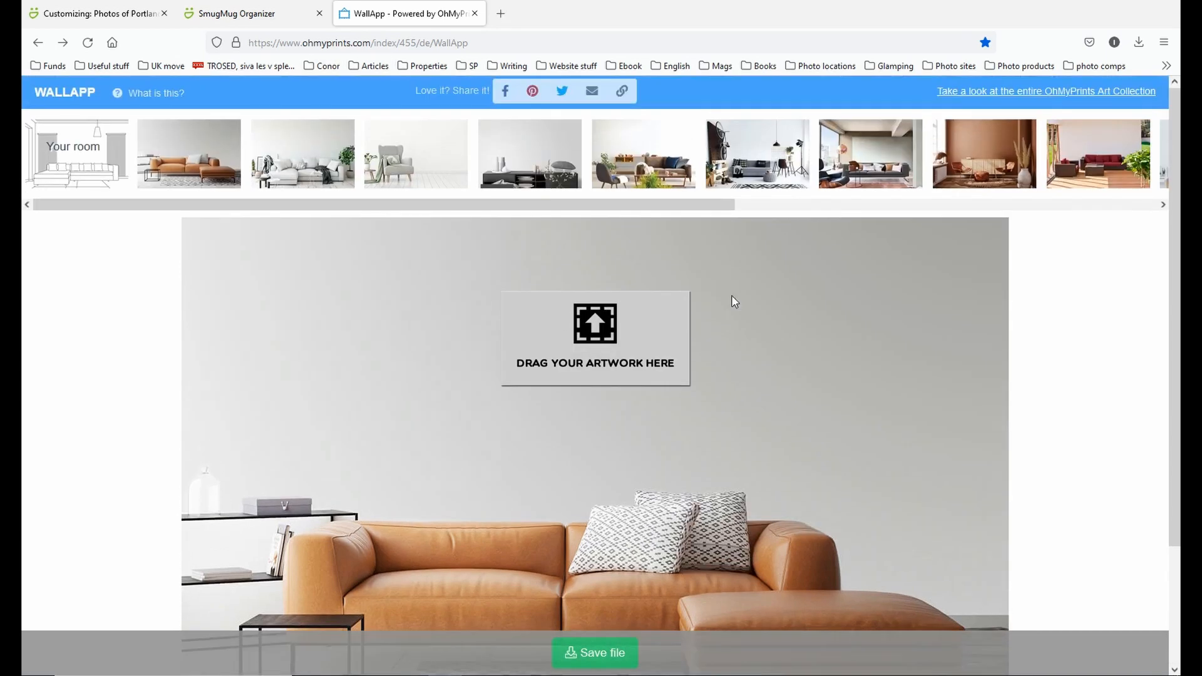
Step: Compare the white sofa, armchair, sideboard and large-window rooms, and reselect the tan leather sofa room
{"action": "left_click", "coordinate": [317, 166]}
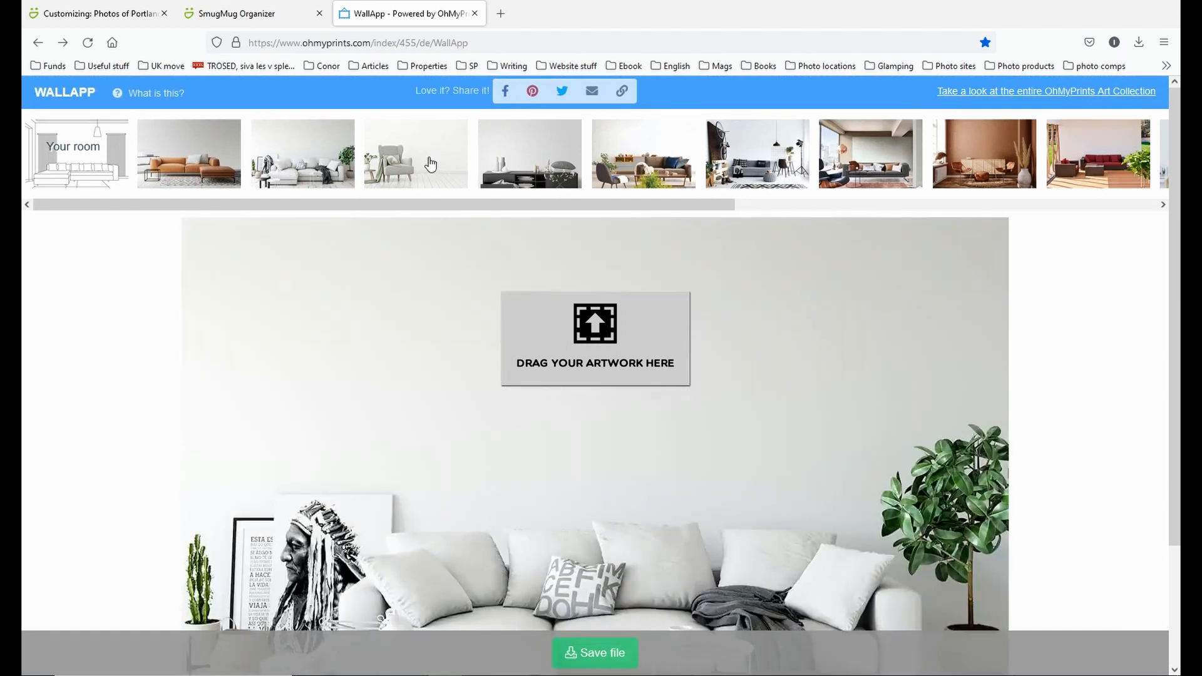
{"action": "left_click", "coordinate": [431, 164]}
{"action": "left_click", "coordinate": [556, 164]}
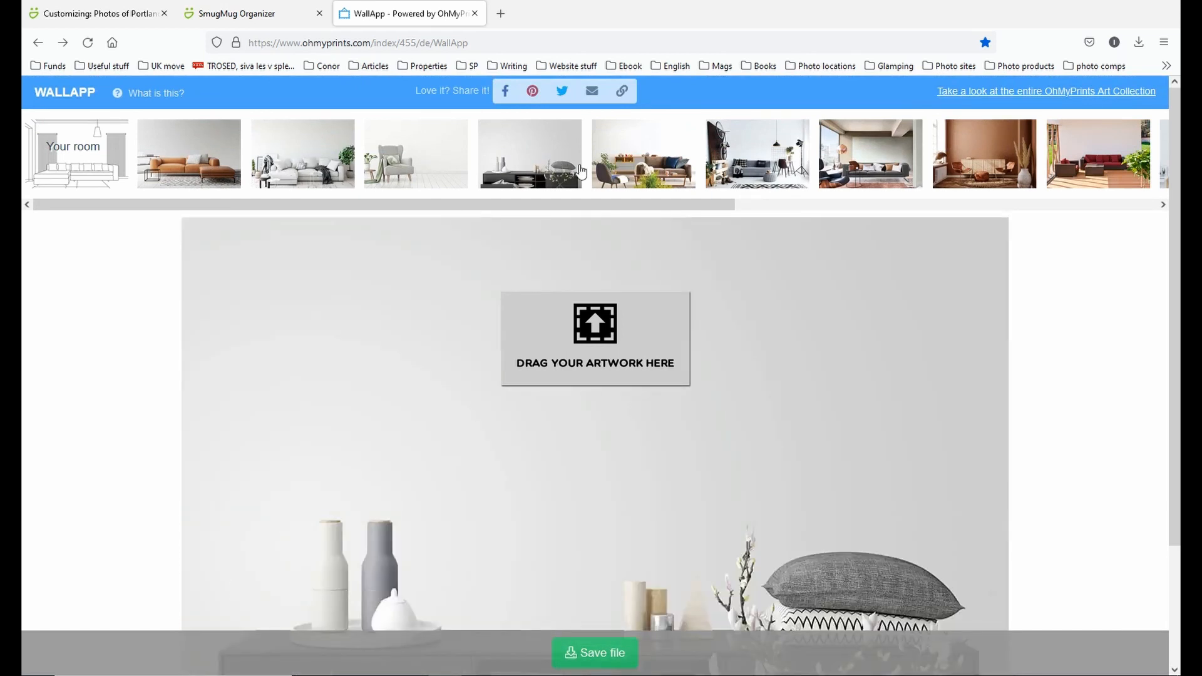
{"action": "left_click", "coordinate": [875, 161]}
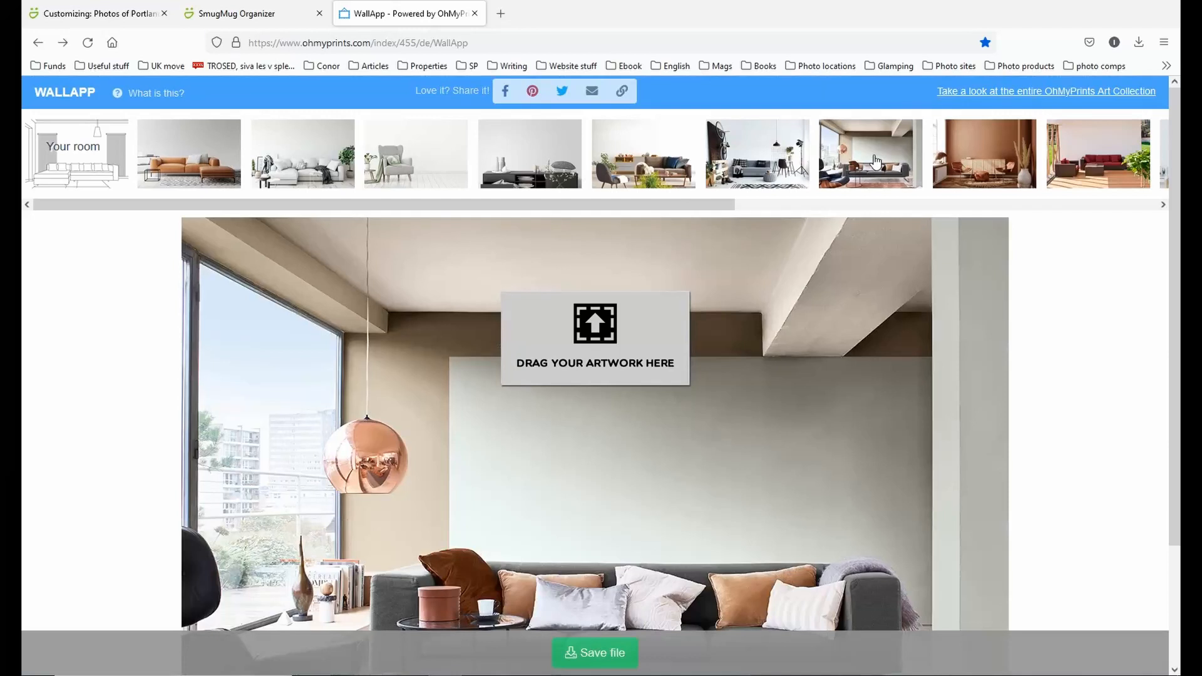
{"action": "left_click", "coordinate": [182, 151]}
Step: Upload the photo _MG_8499-EB from the No Watermark folder as the artwork on the room's wall
{"action": "scroll", "coordinate": [741, 268], "scroll_direction": "down", "scroll_amount": 1}
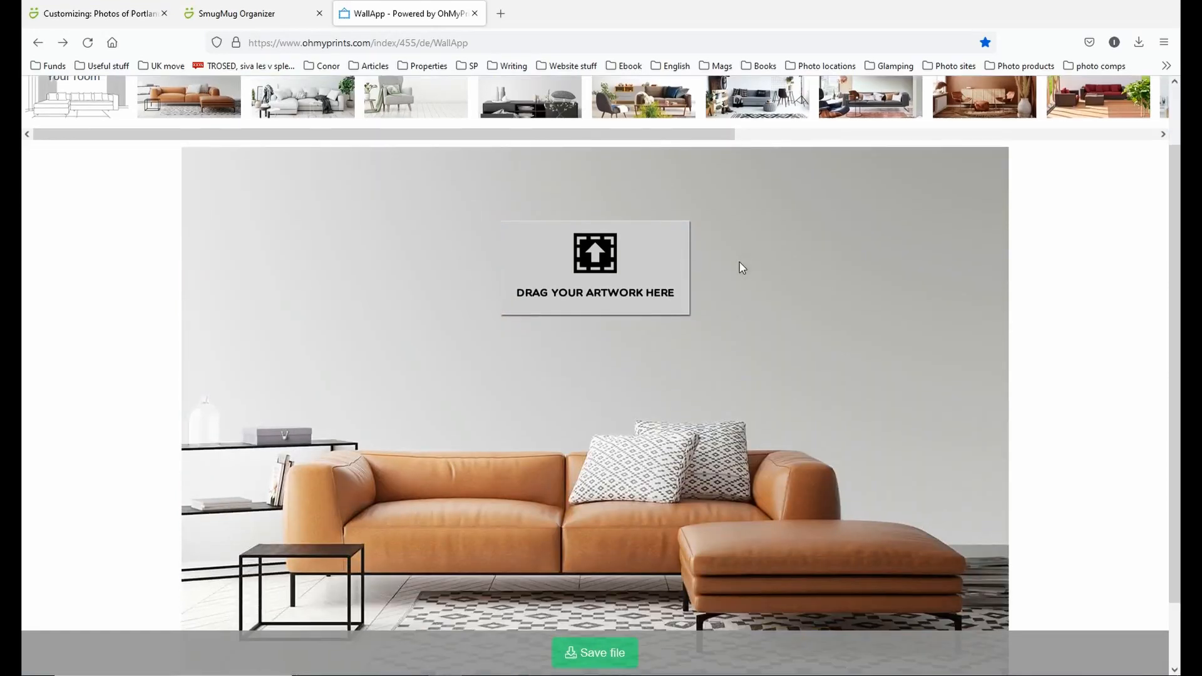
{"action": "scroll", "coordinate": [742, 268], "scroll_direction": "down", "scroll_amount": 1}
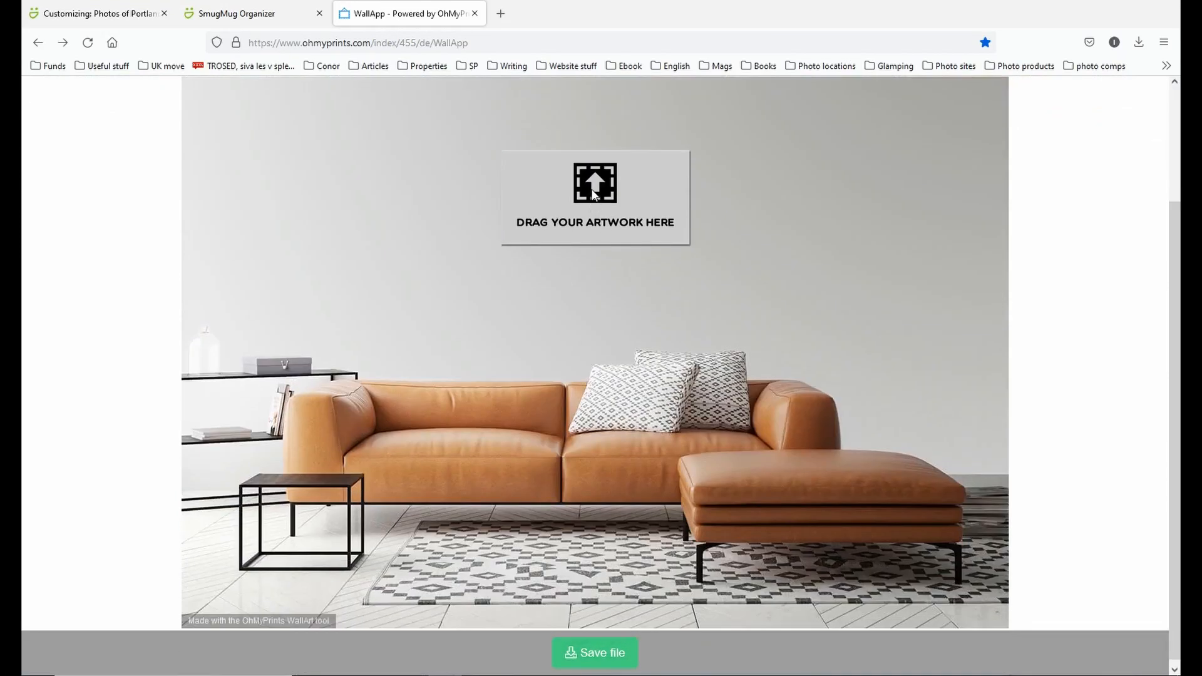
{"action": "left_click", "coordinate": [594, 195]}
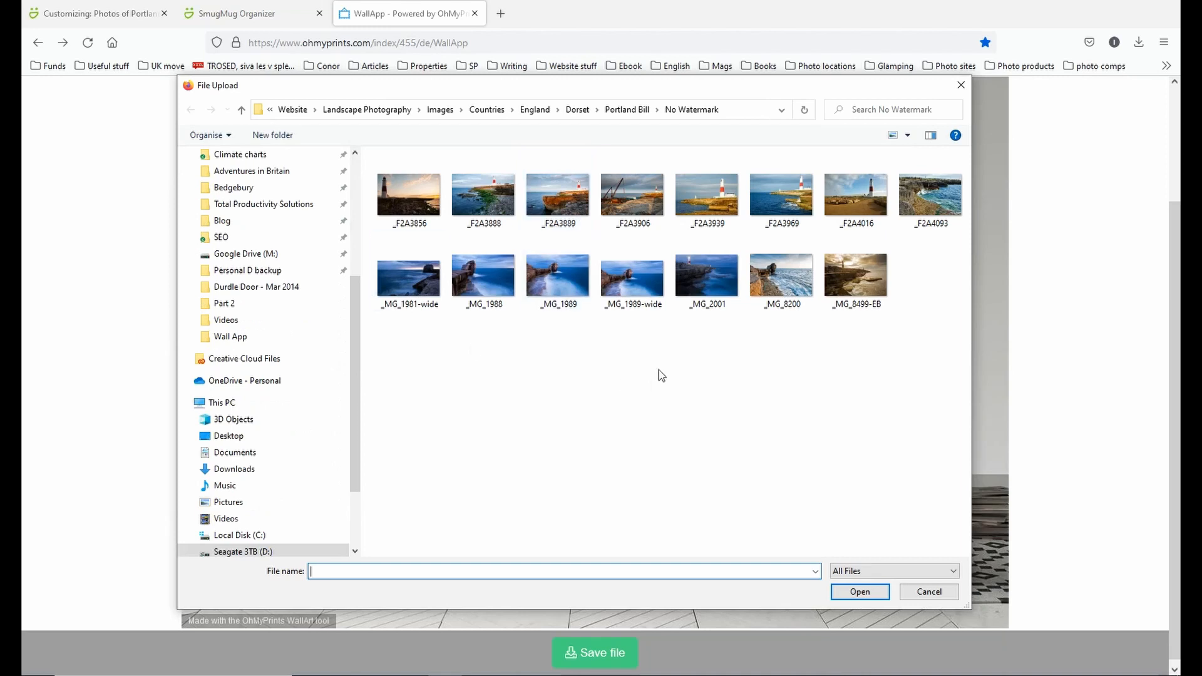
{"action": "double_click", "coordinate": [848, 282]}
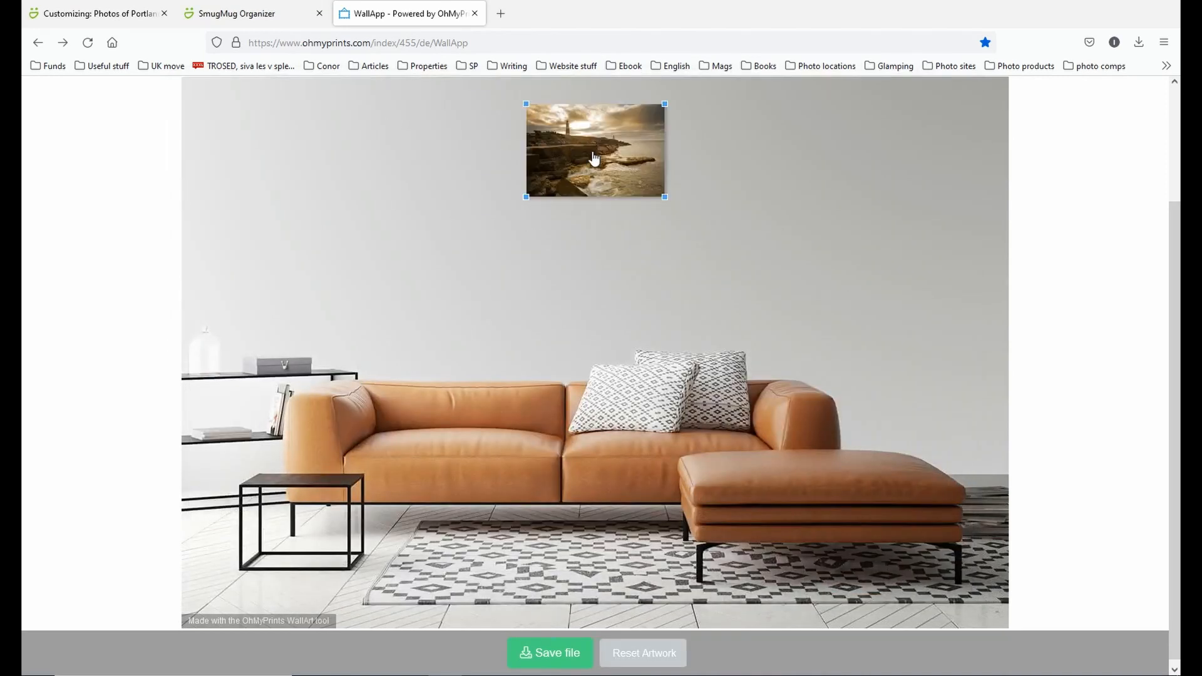
Step: Enlarge the lighthouse photo to a large wall print and centre it above the tan sofa
{"action": "left_click_drag", "start_coordinate": [595, 158], "coordinate": [573, 186]}
{"action": "left_click_drag", "start_coordinate": [507, 226], "coordinate": [375, 309]}
{"action": "left_click_drag", "start_coordinate": [526, 154], "coordinate": [674, 113]}
{"action": "left_click_drag", "start_coordinate": [417, 229], "coordinate": [565, 224]}
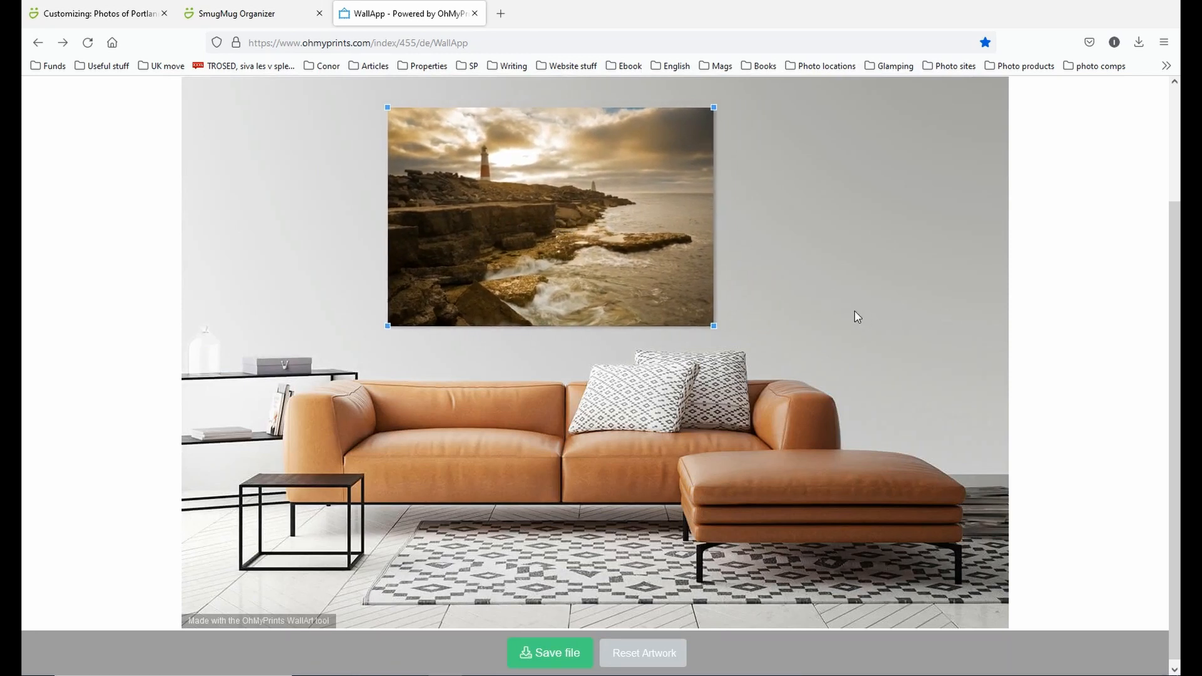
Step: Save the room mockup as an image file and show the download in its folder
{"action": "left_click", "coordinate": [573, 652]}
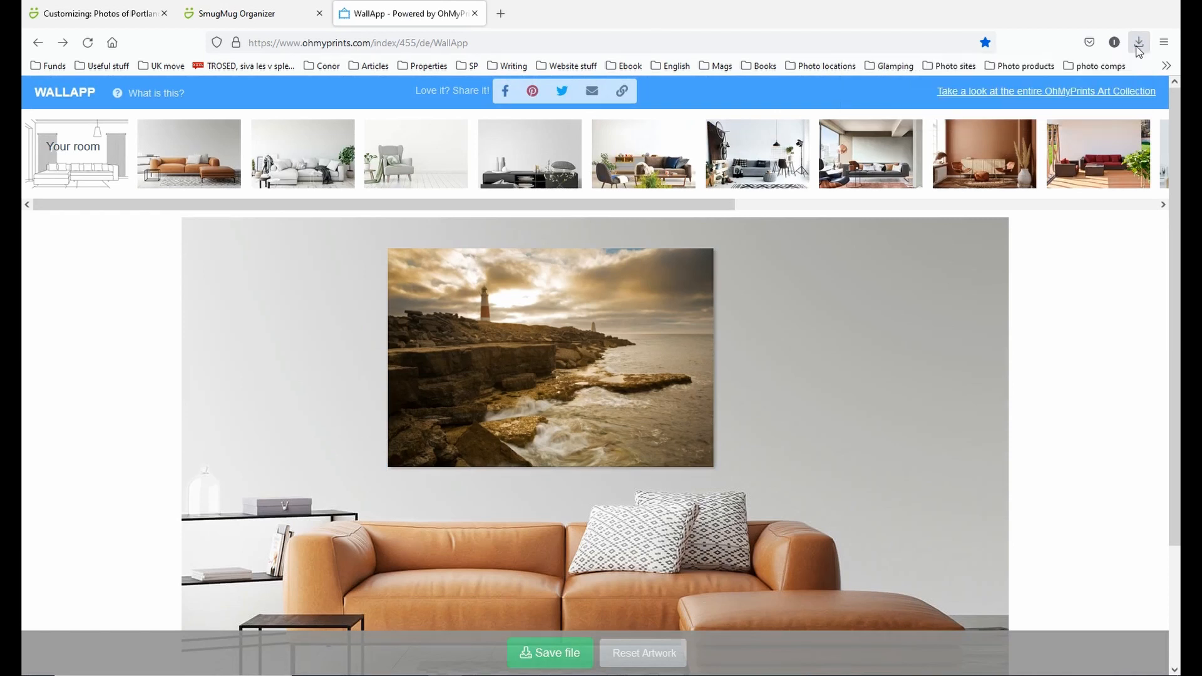
{"action": "left_click", "coordinate": [1138, 47]}
{"action": "right_click", "coordinate": [965, 81]}
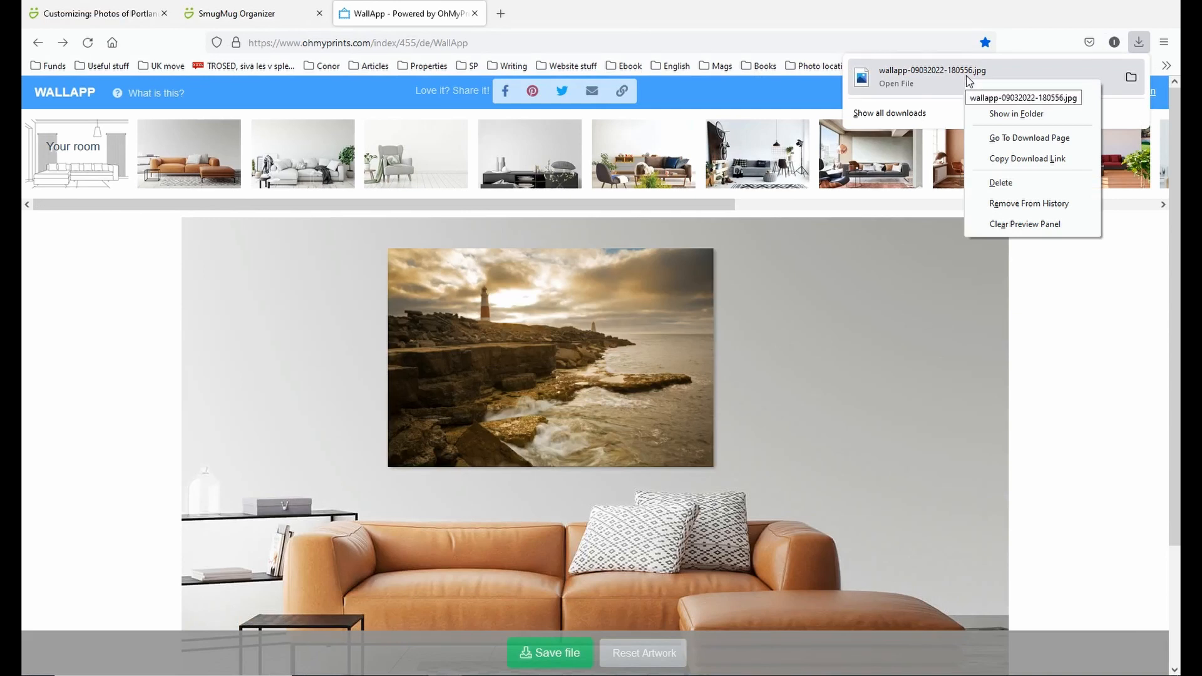
{"action": "left_click", "coordinate": [1002, 114]}
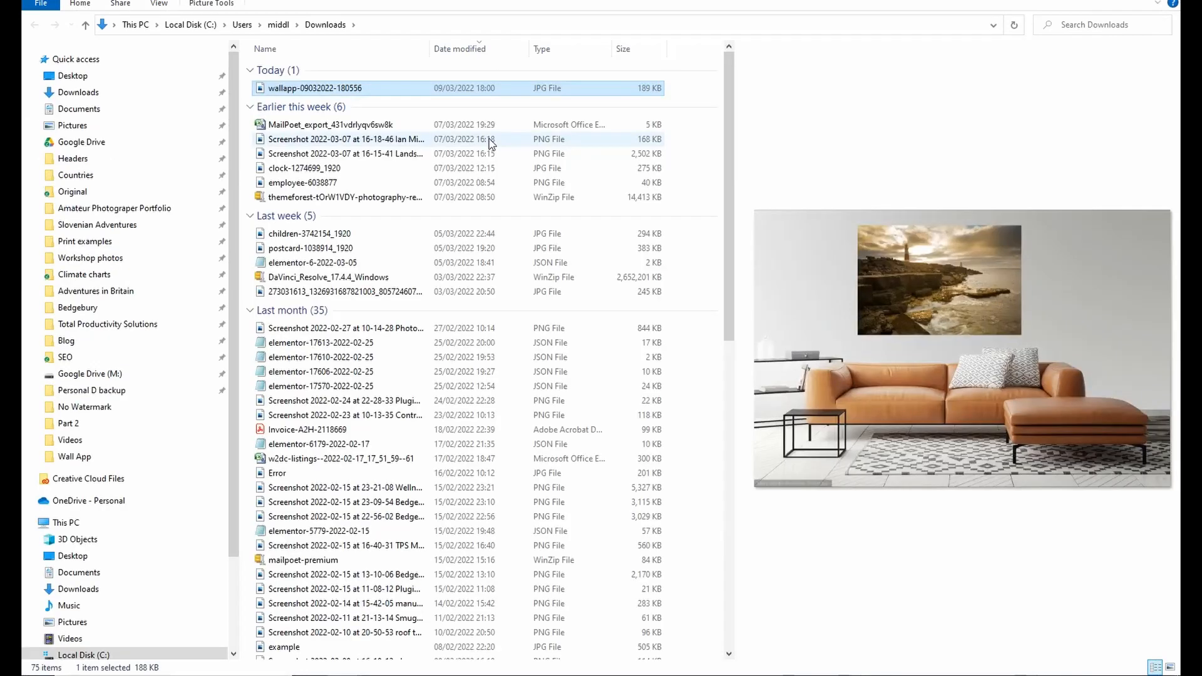
{"action": "right_click", "coordinate": [302, 88]}
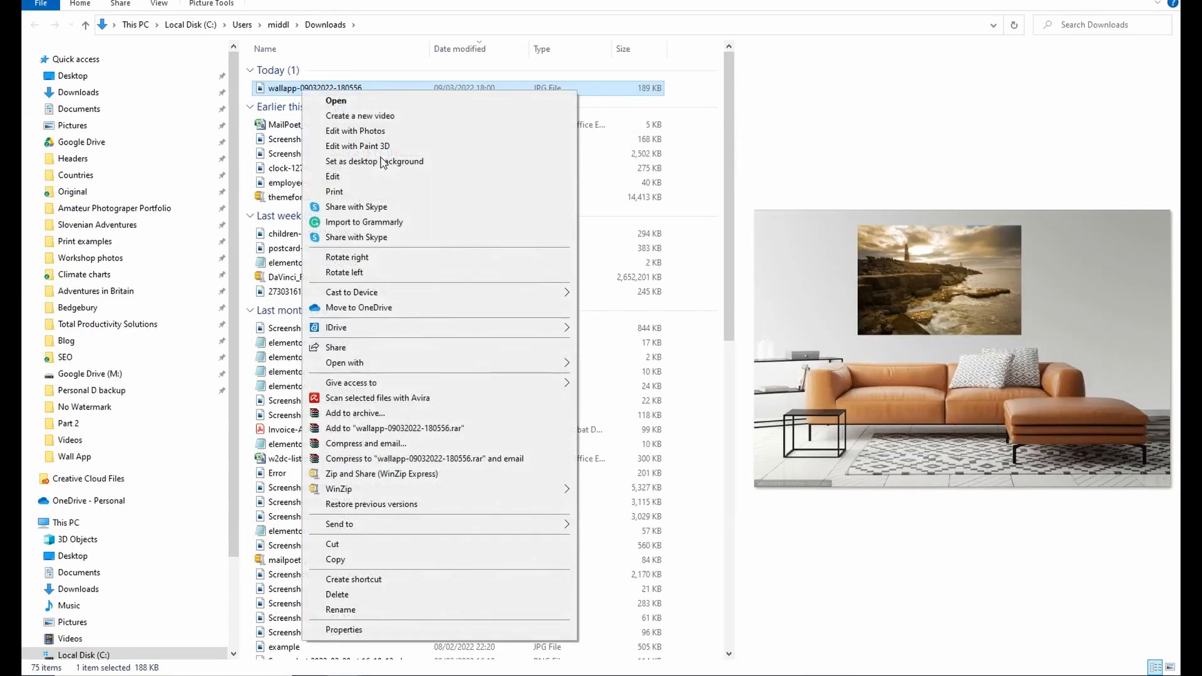
{"action": "mouse_move", "coordinate": [484, 375]}
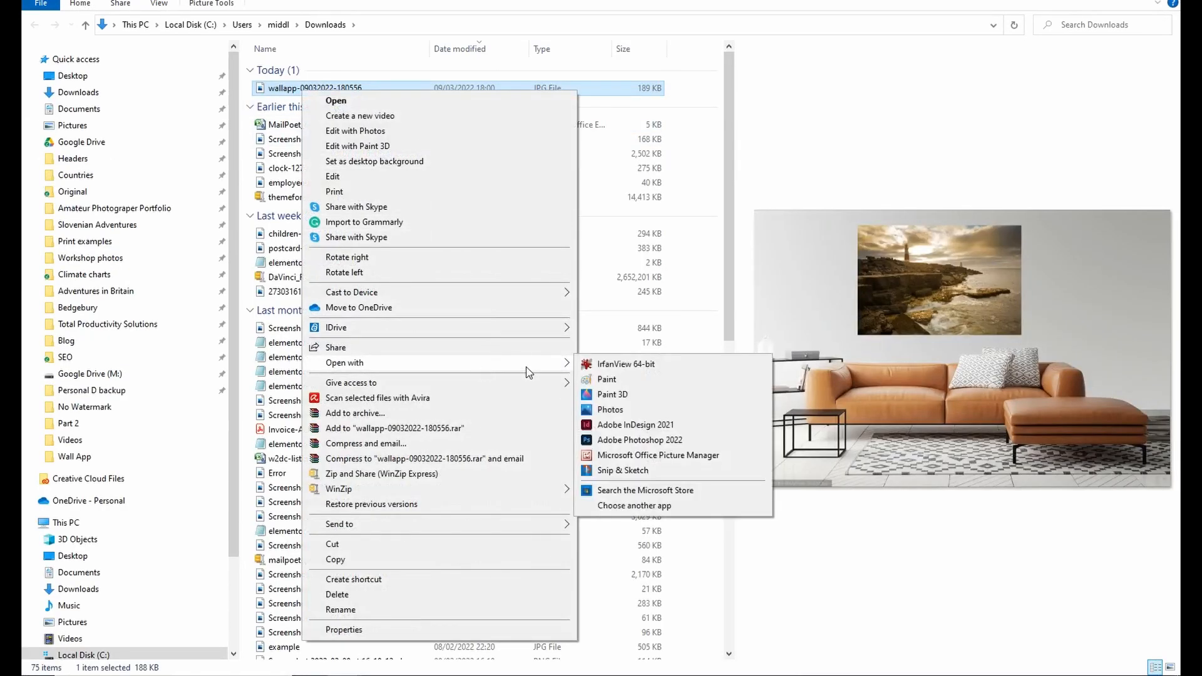
{"action": "left_click", "coordinate": [662, 443]}
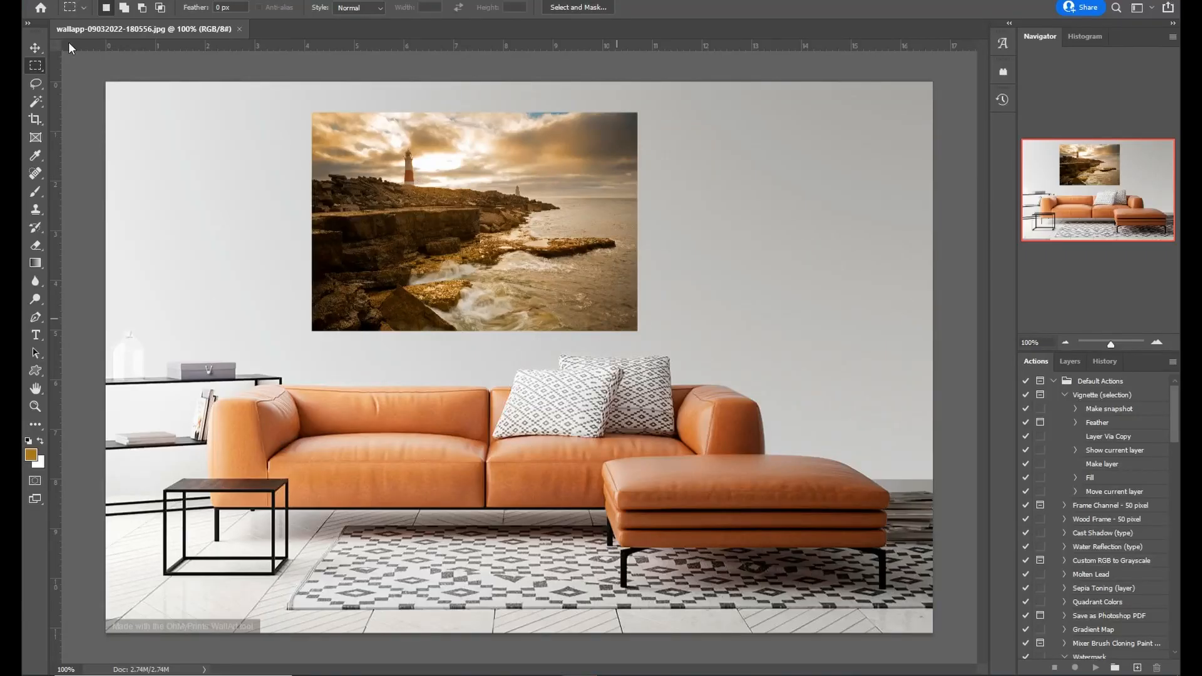
Step: Convert the mockup image's color profile to sRGB IEC61966-2.1 with the Relative Colorimetric intent
{"action": "key", "text": "alt+e"}
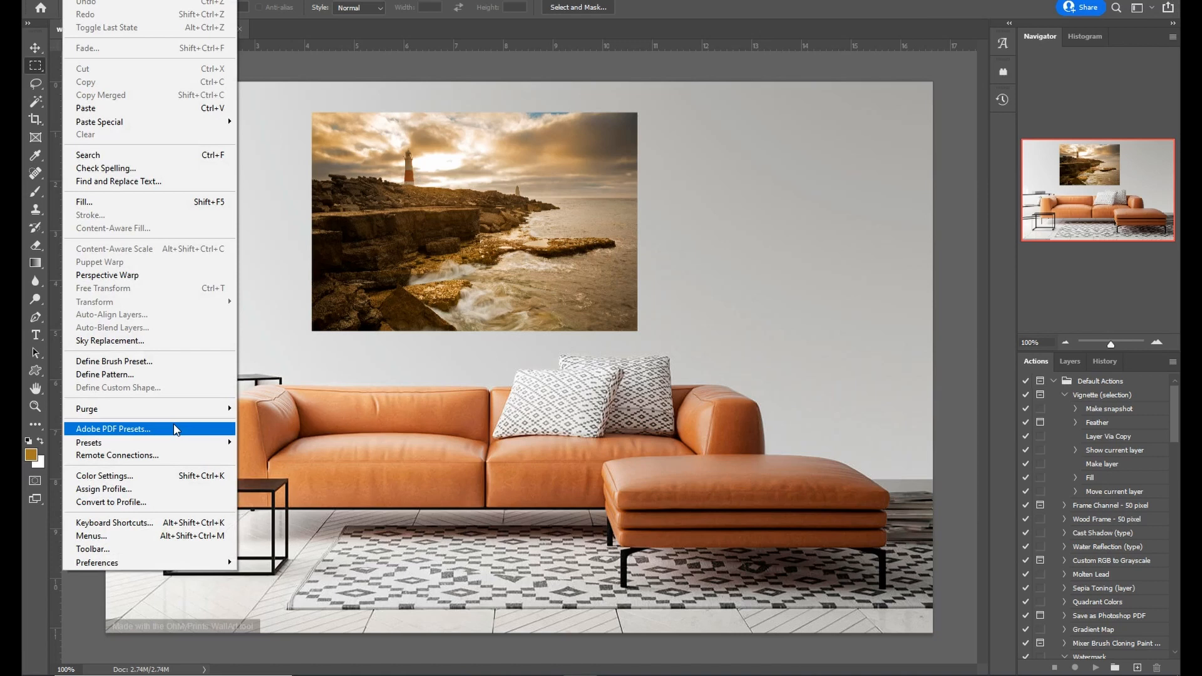
{"action": "left_click", "coordinate": [208, 500]}
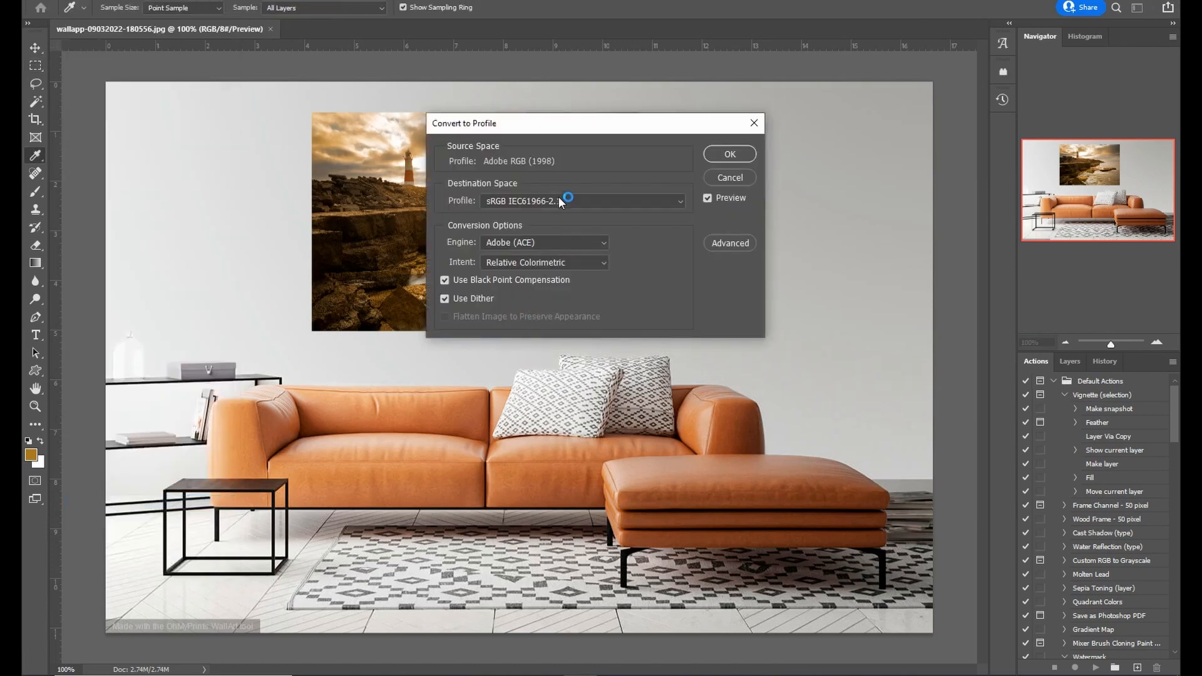
{"action": "left_click", "coordinate": [731, 154]}
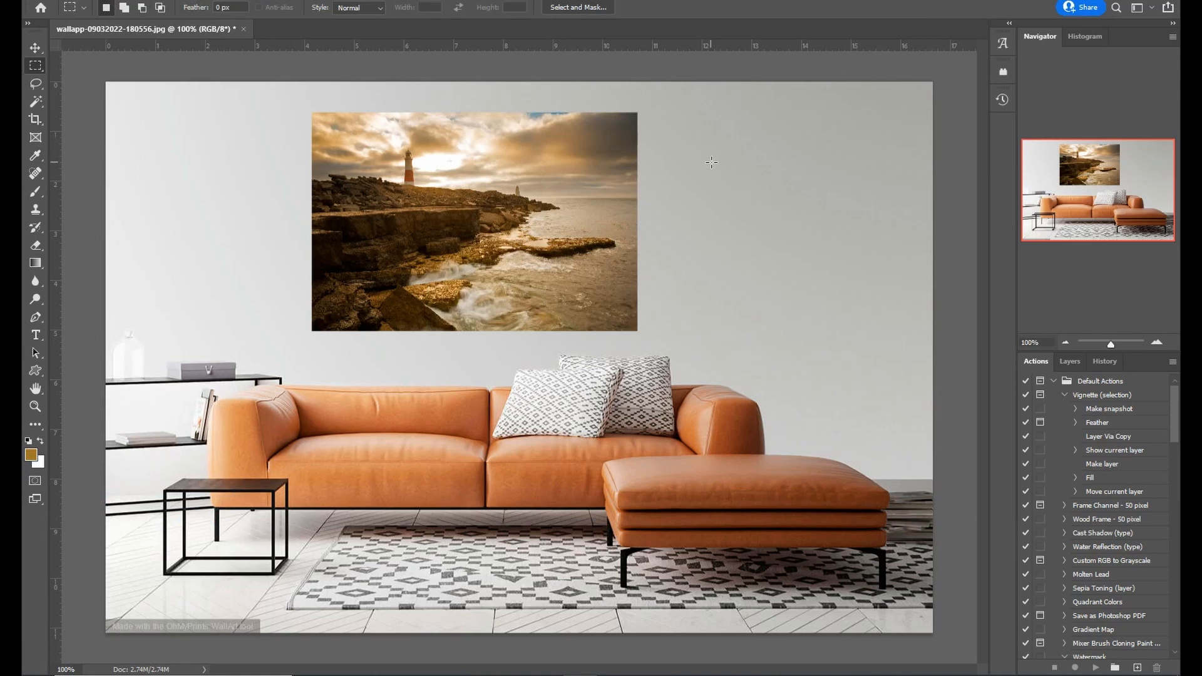
Step: Save the sofa mockup as a quality 12, Baseline ("Standard") JPEG in the Wall App folder inside Print examples
{"action": "left_click", "coordinate": [54, 0]}
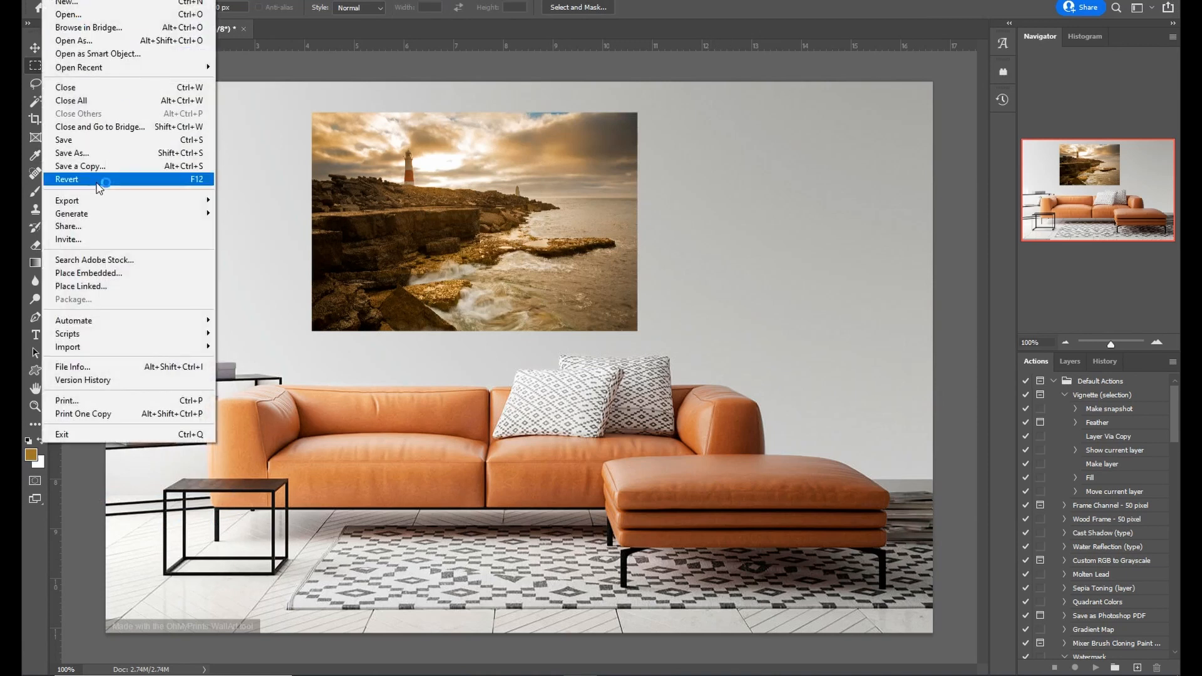
{"action": "left_click", "coordinate": [87, 153]}
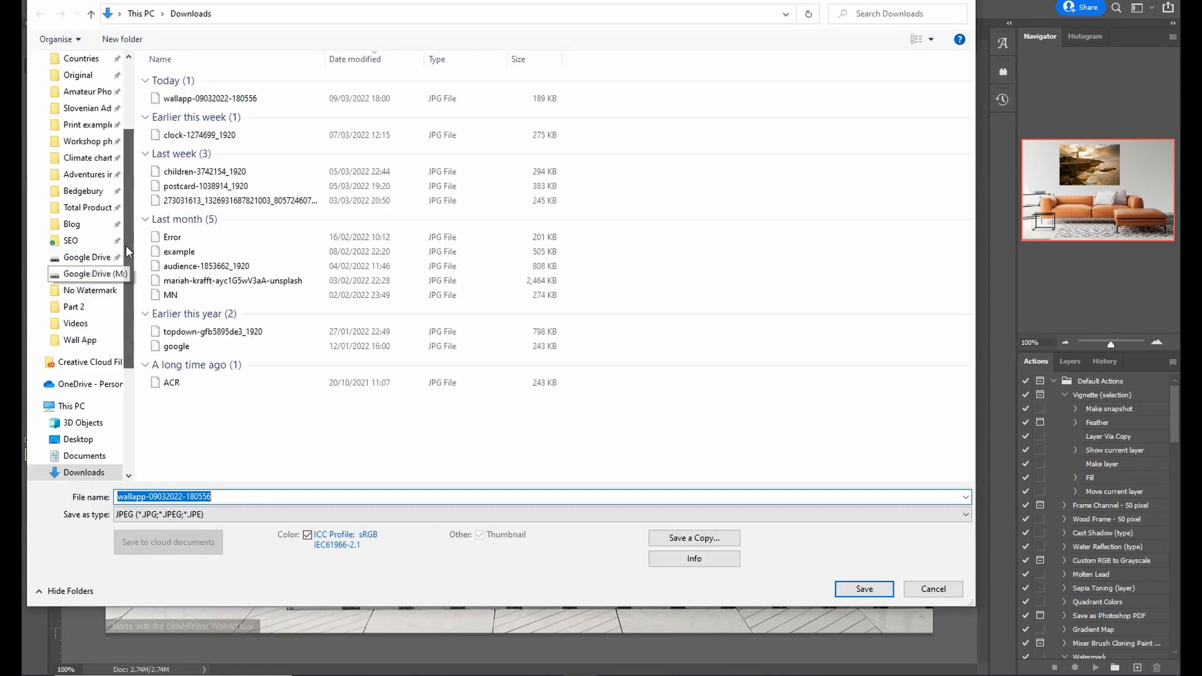
{"action": "left_click_drag", "start_coordinate": [127, 252], "coordinate": [127, 177]}
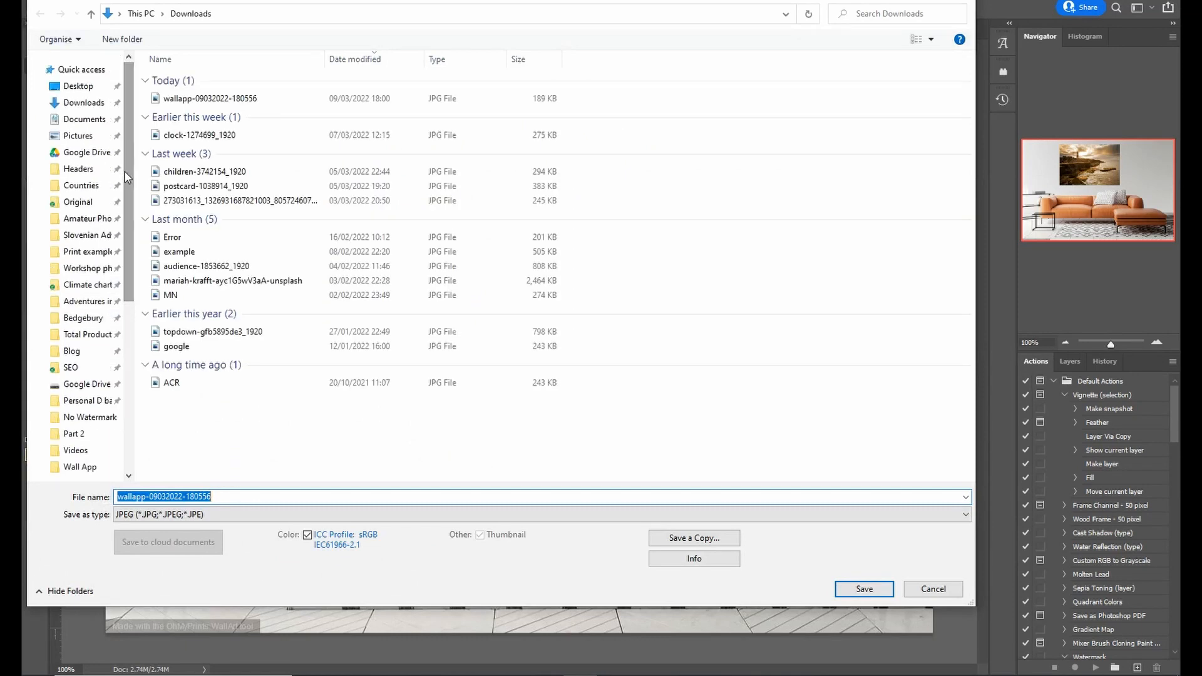
{"action": "left_click", "coordinate": [88, 251]}
{"action": "left_click", "coordinate": [399, 114]}
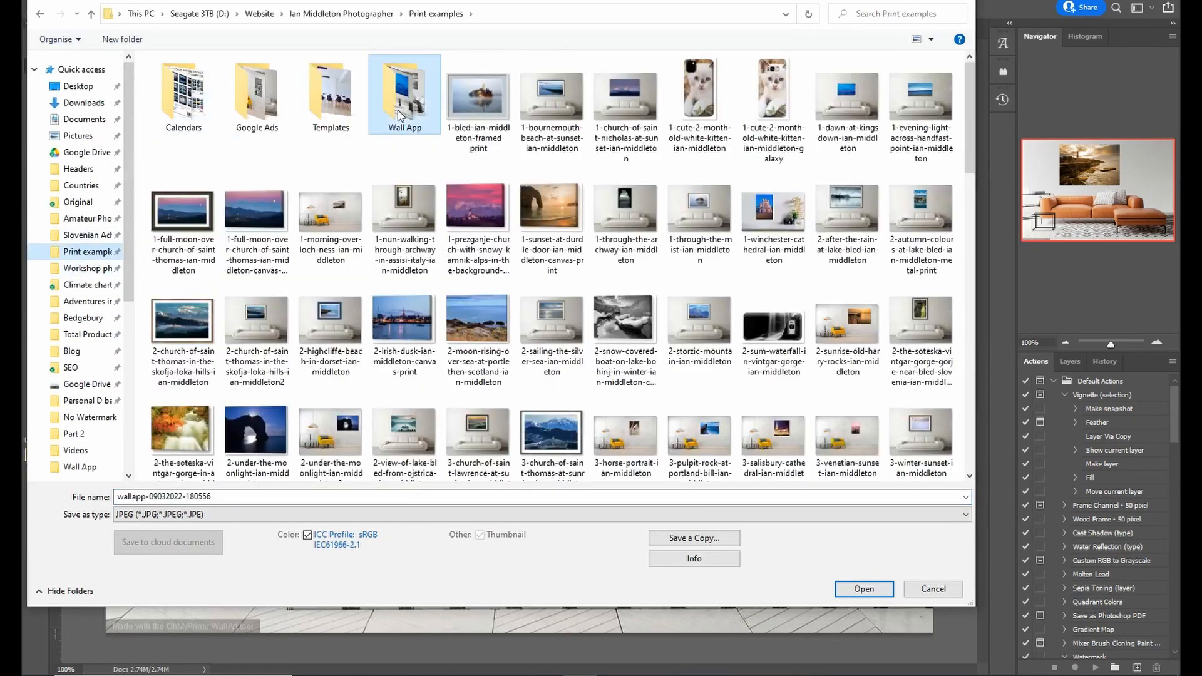
{"action": "double_click", "coordinate": [399, 115]}
{"action": "left_click", "coordinate": [864, 588]}
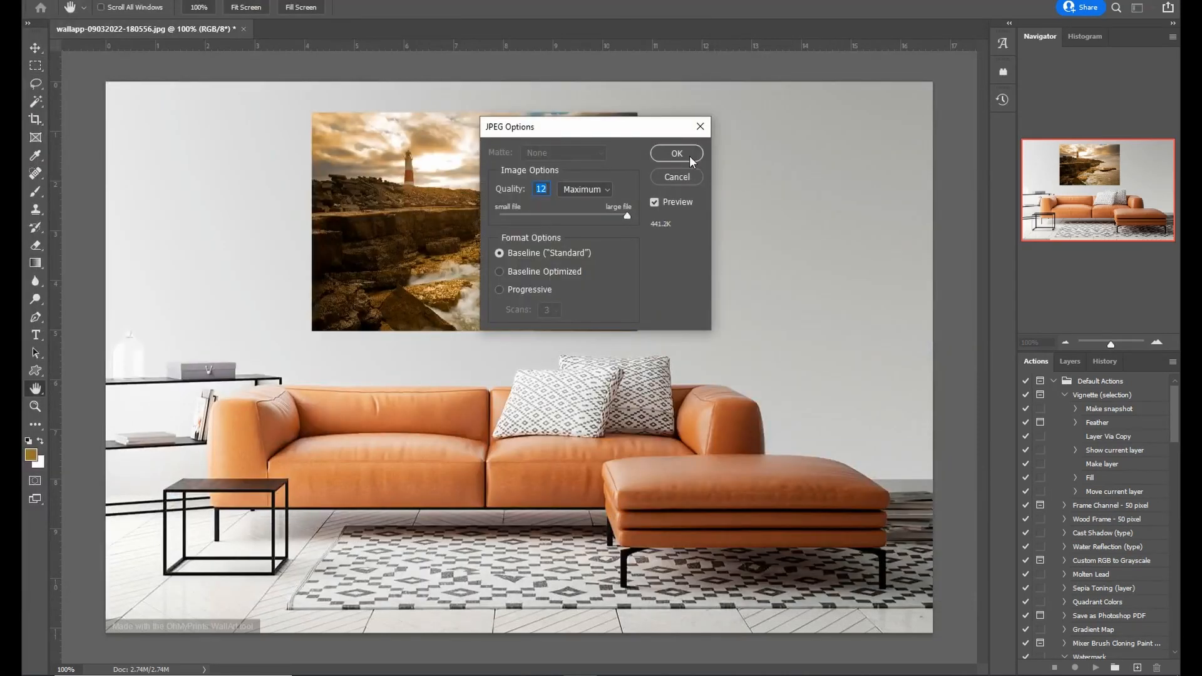
{"action": "left_click", "coordinate": [677, 154]}
{"action": "key", "text": "m"}
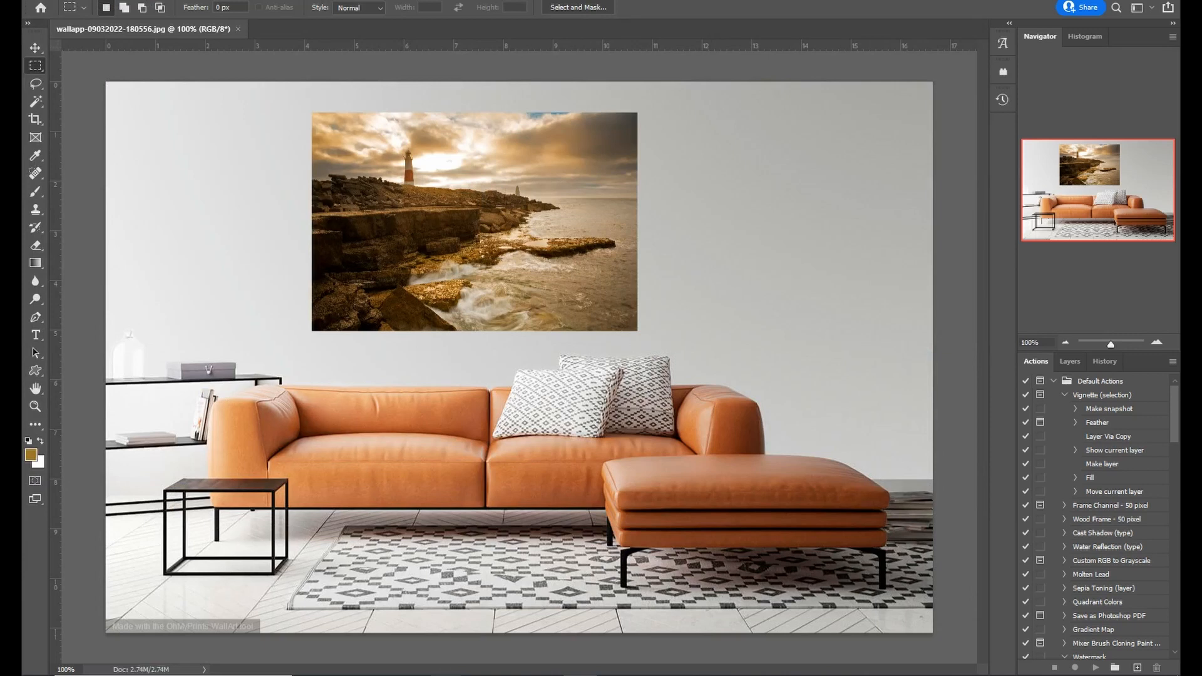
Step: Switch back to WallApp in the browser, choose the white office room with desks, and reset the artwork
{"action": "key", "text": "alt+Tab"}
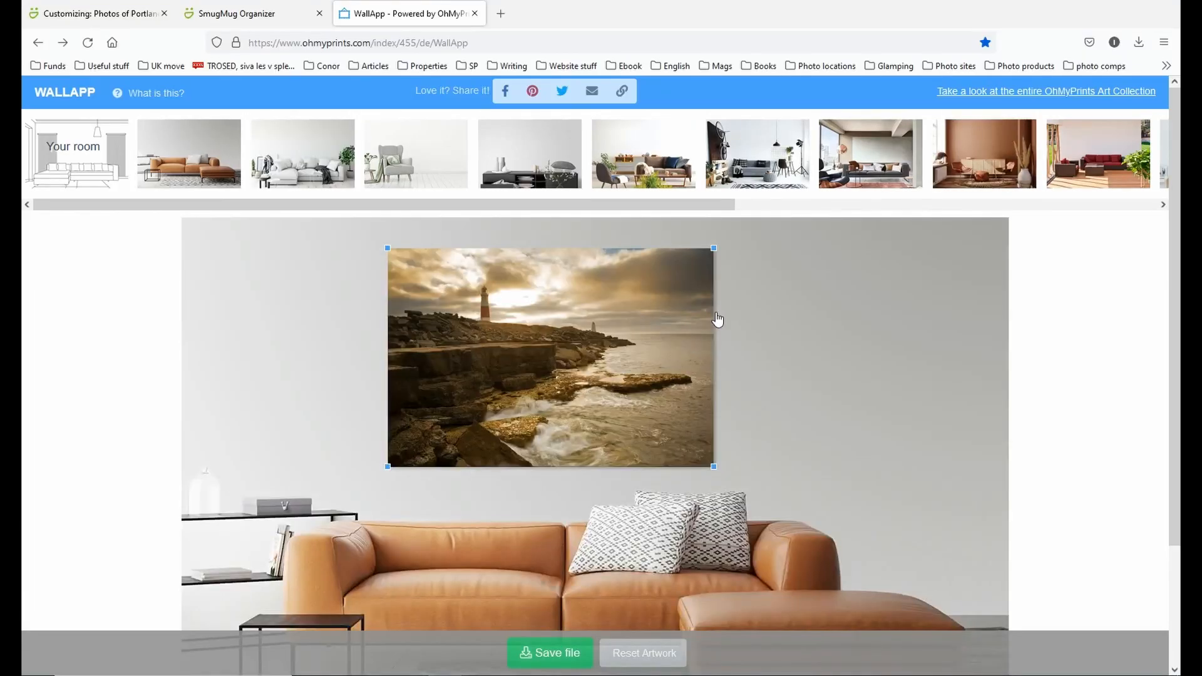
{"action": "left_click_drag", "start_coordinate": [717, 204], "coordinate": [1058, 213]}
{"action": "left_click", "coordinate": [859, 154]}
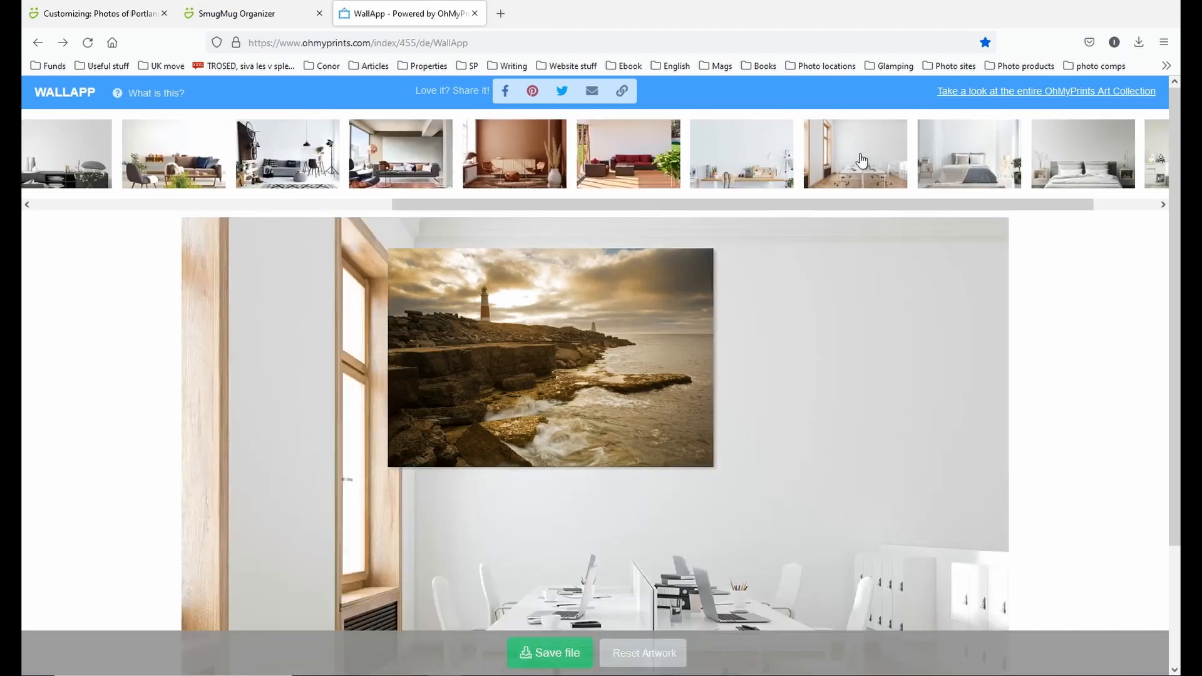
{"action": "left_click", "coordinate": [659, 653]}
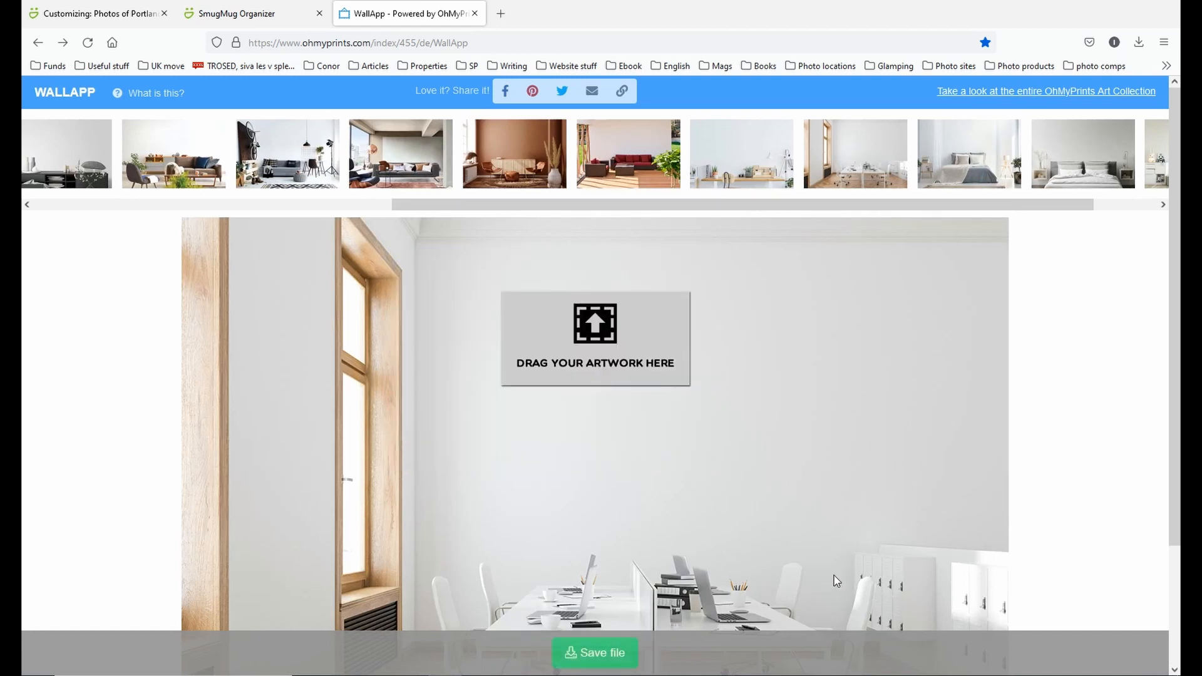
Step: Load the blue Pulpit Rock photo as the artwork, enlarge it, and position it on the wall above the desks
{"action": "left_click", "coordinate": [586, 351]}
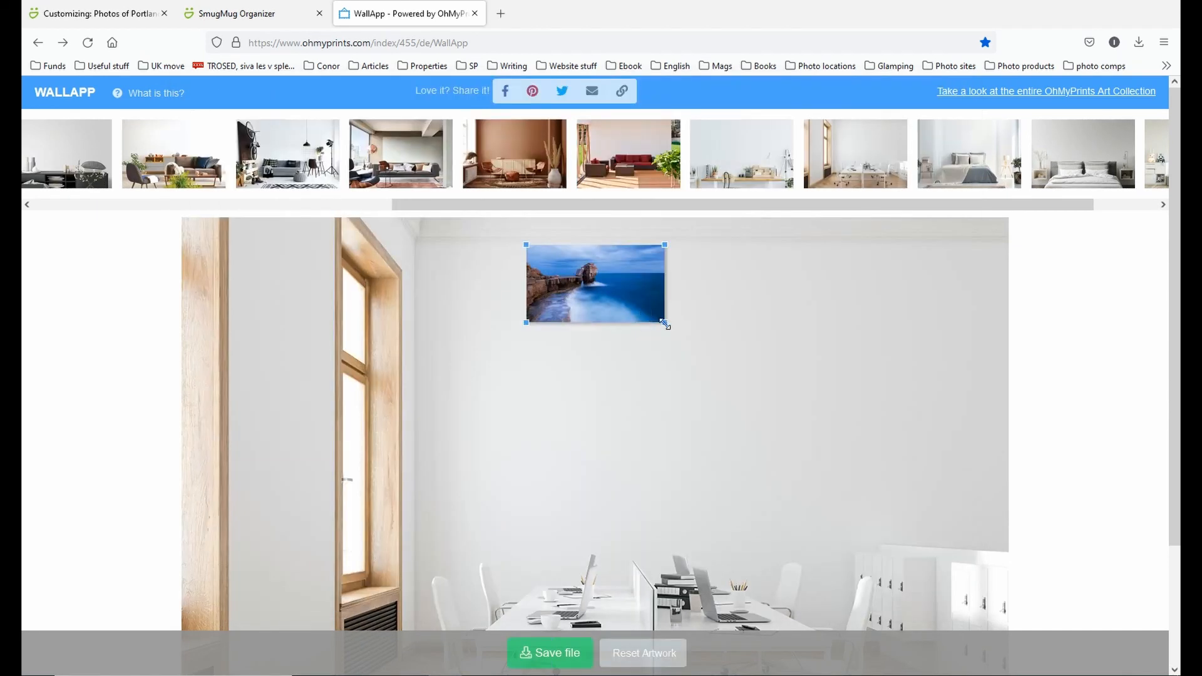
{"action": "left_click_drag", "start_coordinate": [665, 323], "coordinate": [838, 429]}
{"action": "left_click_drag", "start_coordinate": [620, 373], "coordinate": [633, 414]}
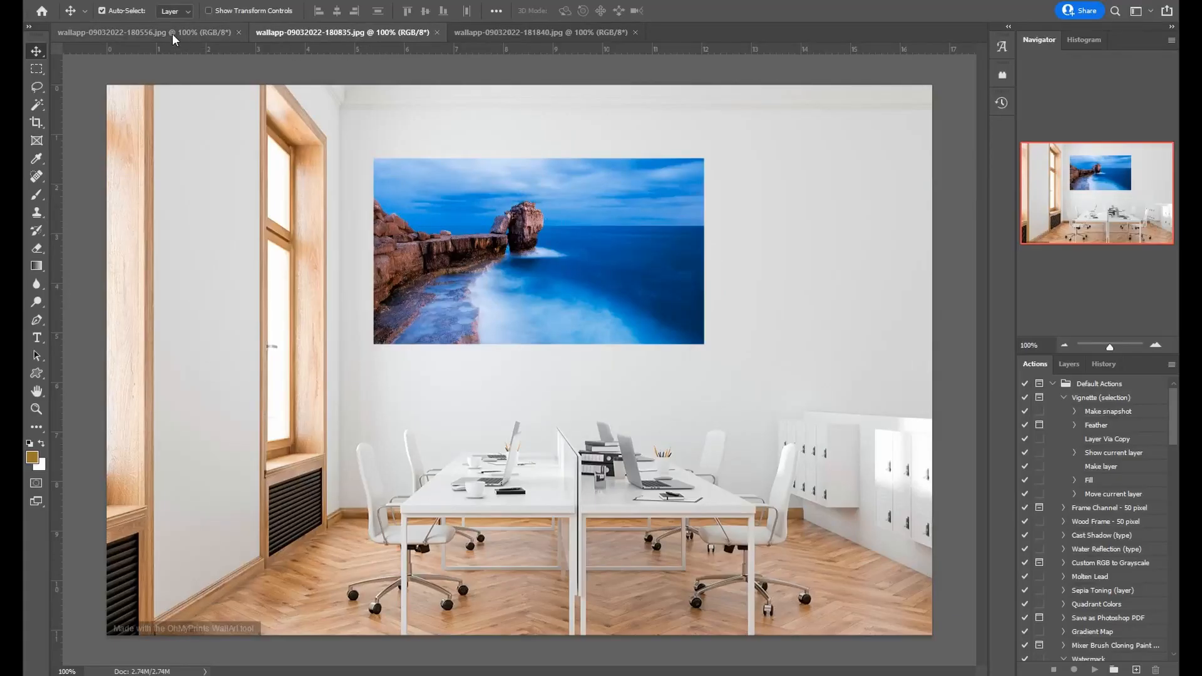
Step: Review the three mockup images open in Photoshop: the orange sofa room, the white office and the red sofa terrace
{"action": "left_click", "coordinate": [172, 32]}
{"action": "left_click", "coordinate": [344, 35]}
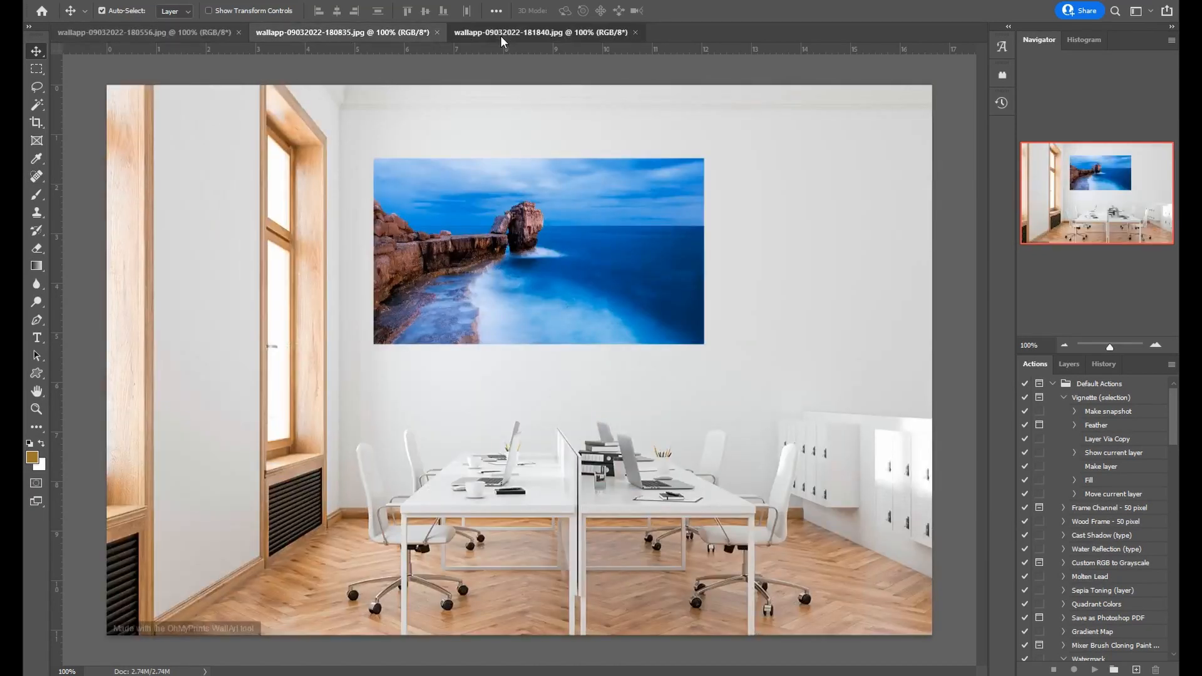
{"action": "left_click", "coordinate": [501, 35]}
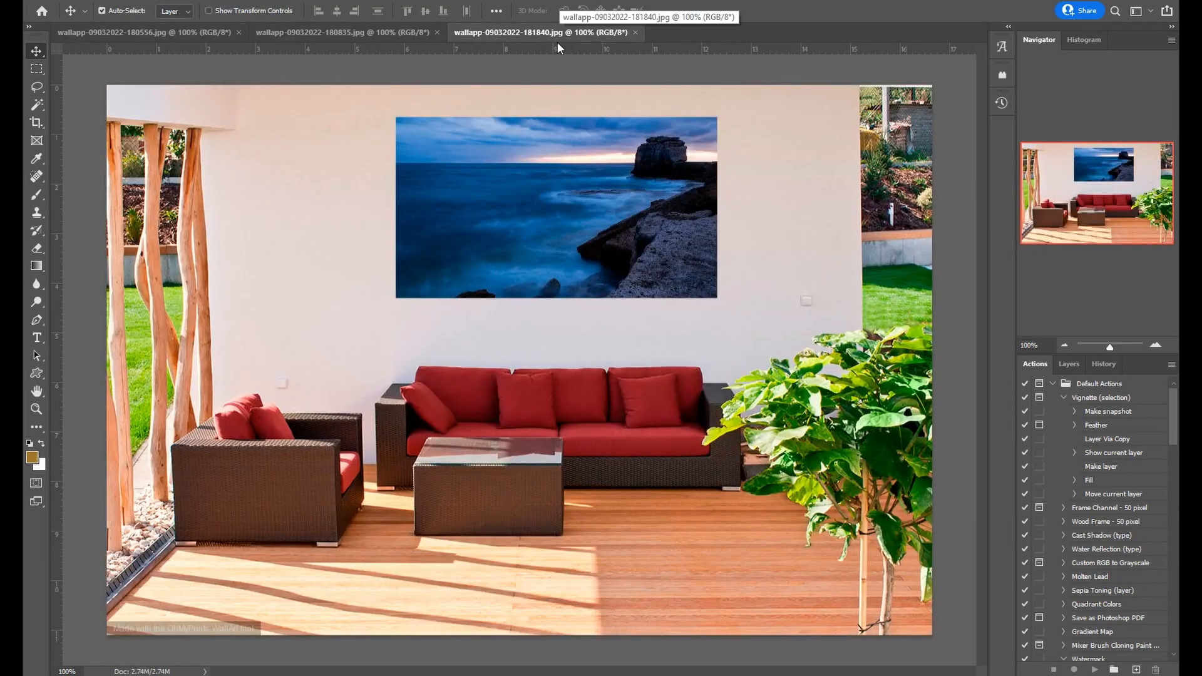
{"action": "left_click", "coordinate": [315, 32]}
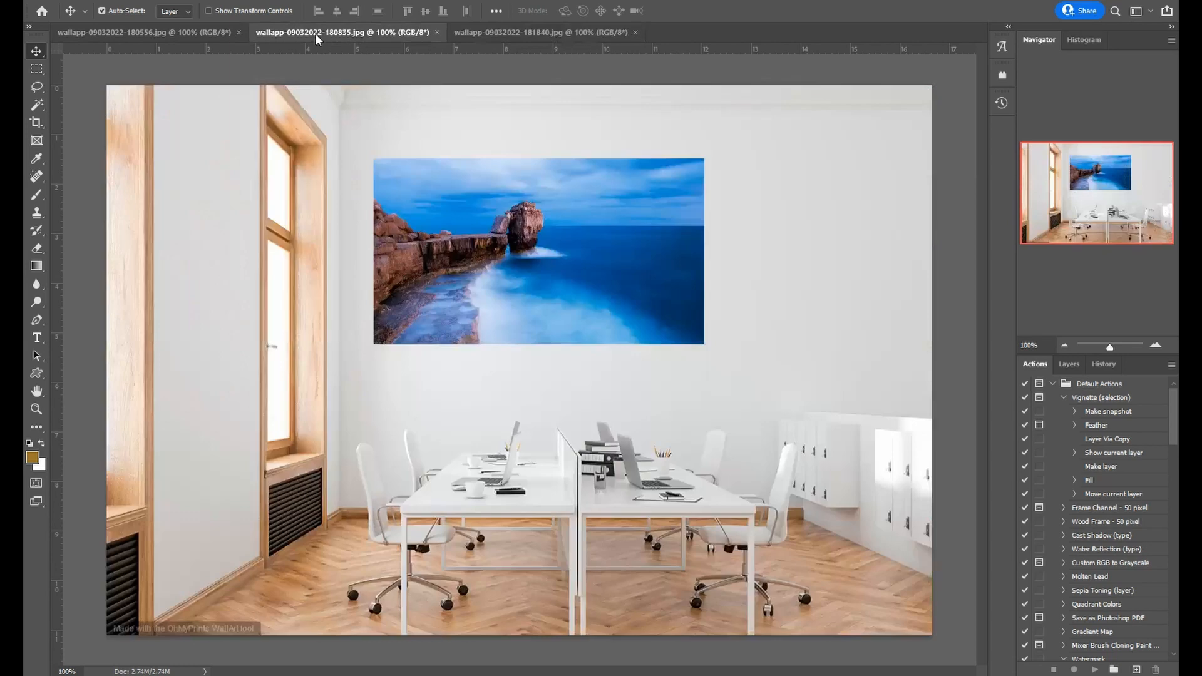
{"action": "left_click", "coordinate": [185, 40]}
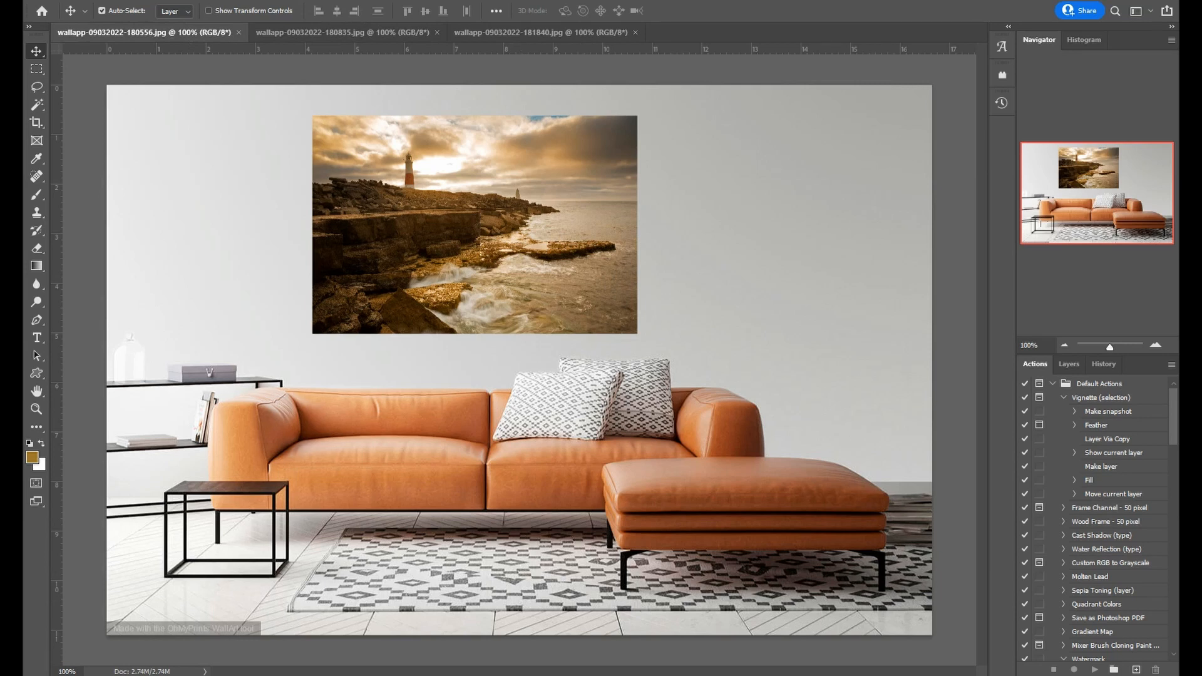
Step: Switch to the SmugMug page in the browser, save its design changes for later, and open the site organizer
{"action": "left_click", "coordinate": [448, 675]}
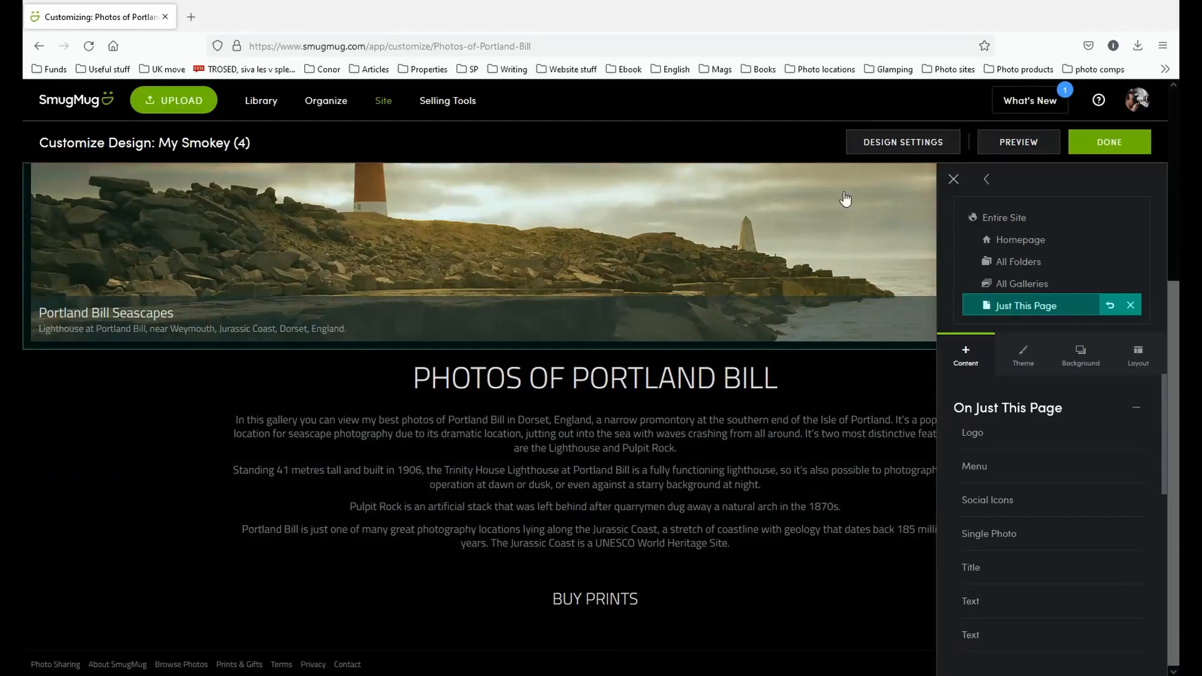
{"action": "scroll", "coordinate": [384, 121], "scroll_direction": "up", "scroll_amount": 5}
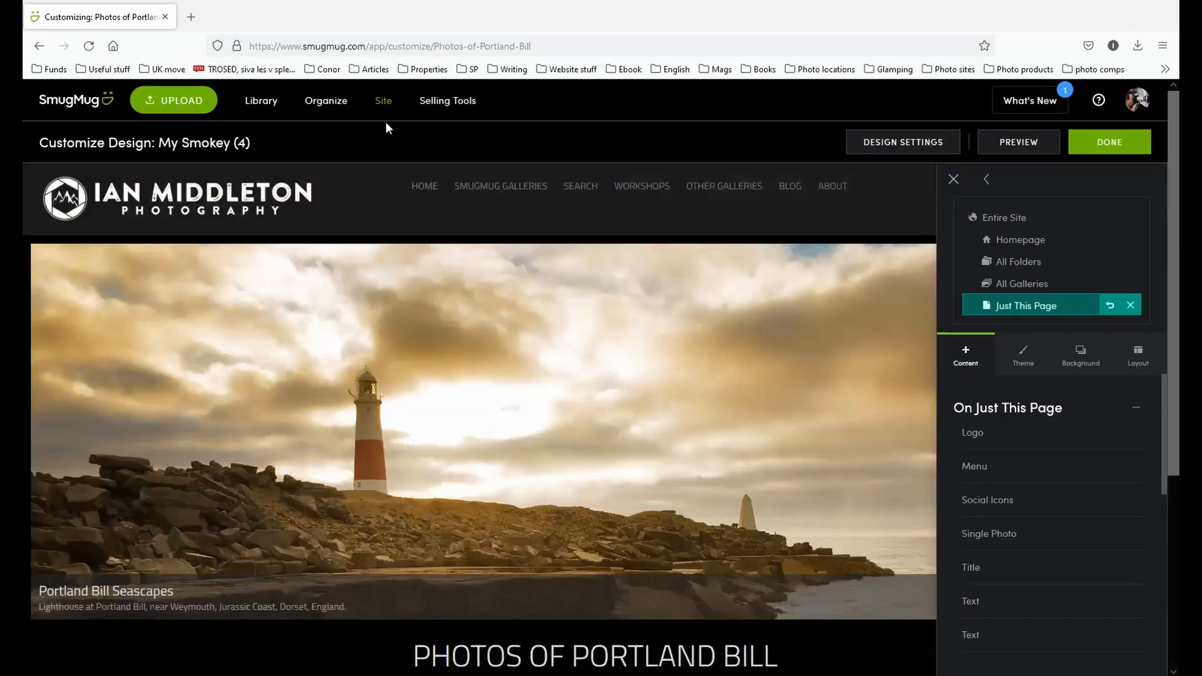
{"action": "left_click", "coordinate": [315, 108]}
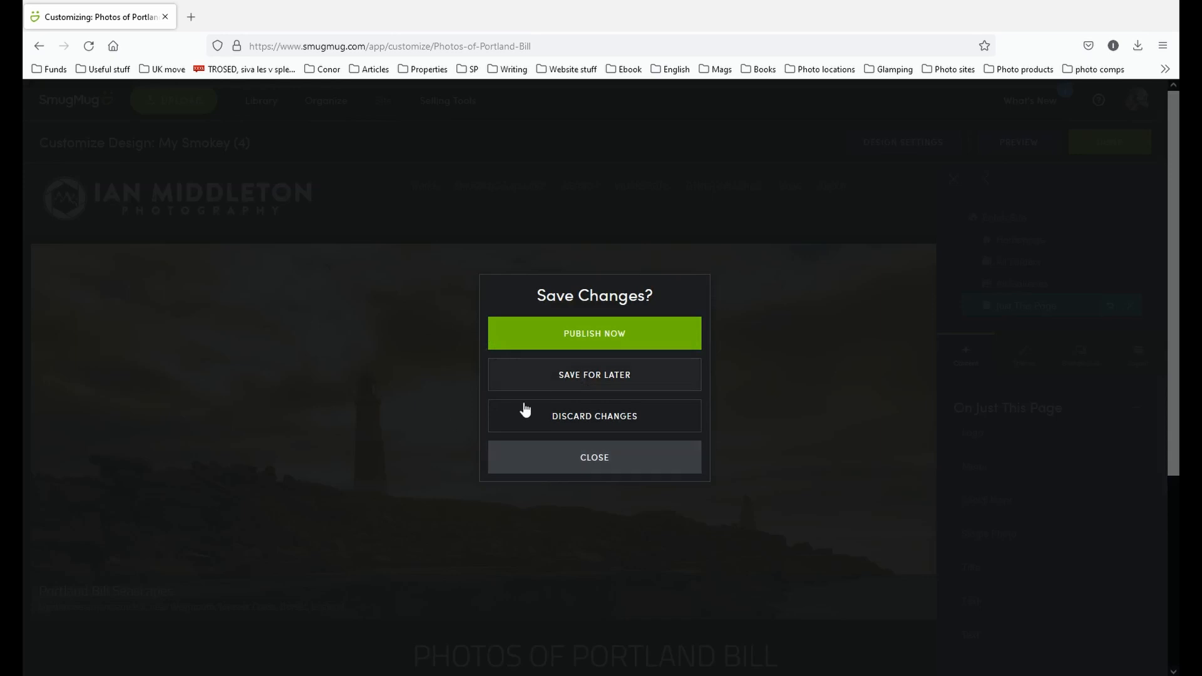
{"action": "left_click", "coordinate": [574, 381]}
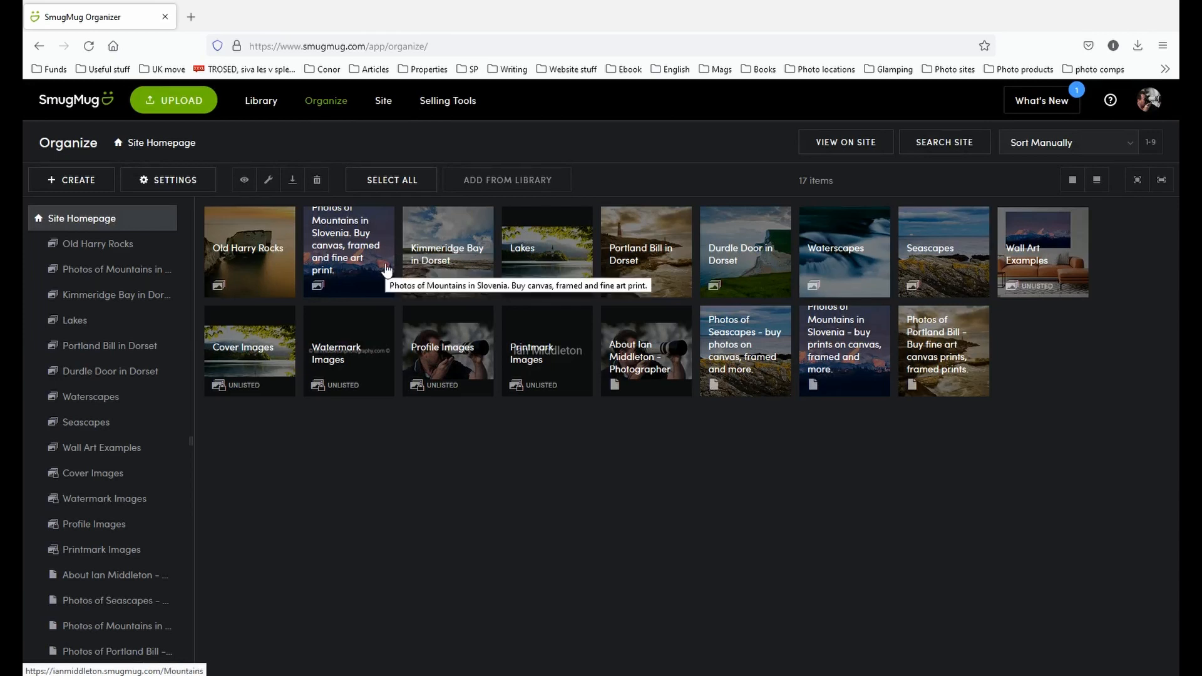
Step: Check the Visibility and Access options in the Wall Art Examples gallery's Security & Sharing settings, then close the settings
{"action": "left_click", "coordinate": [1026, 263]}
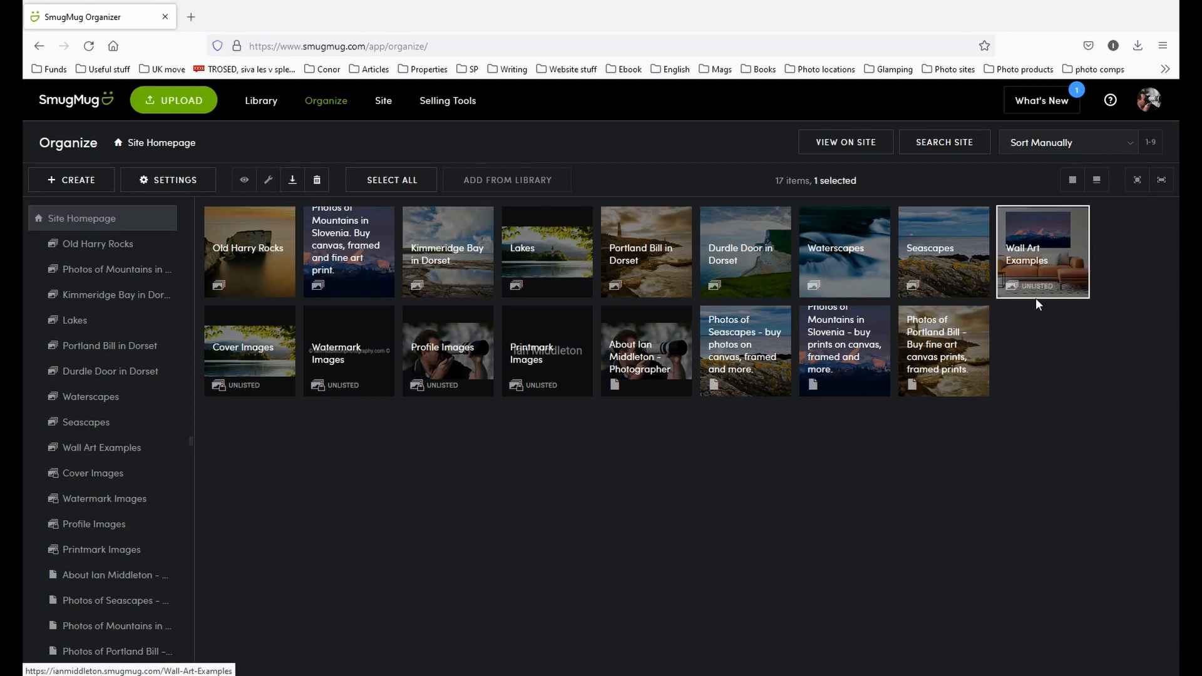
{"action": "left_click", "coordinate": [189, 178]}
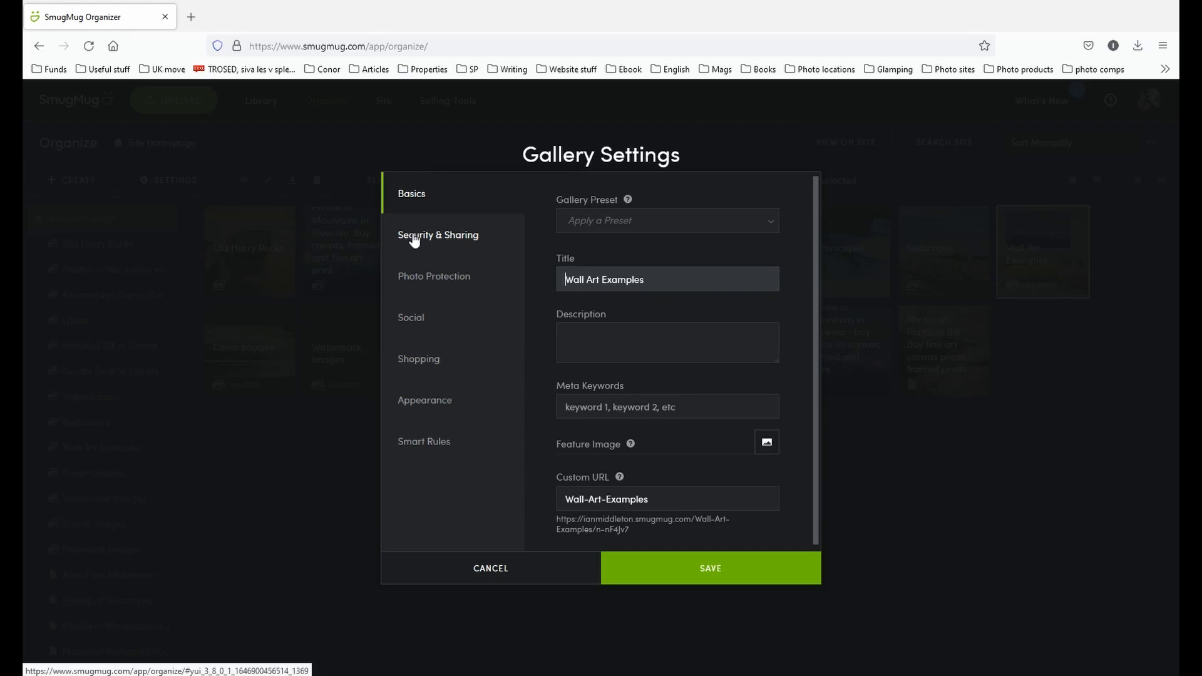
{"action": "left_click", "coordinate": [455, 241]}
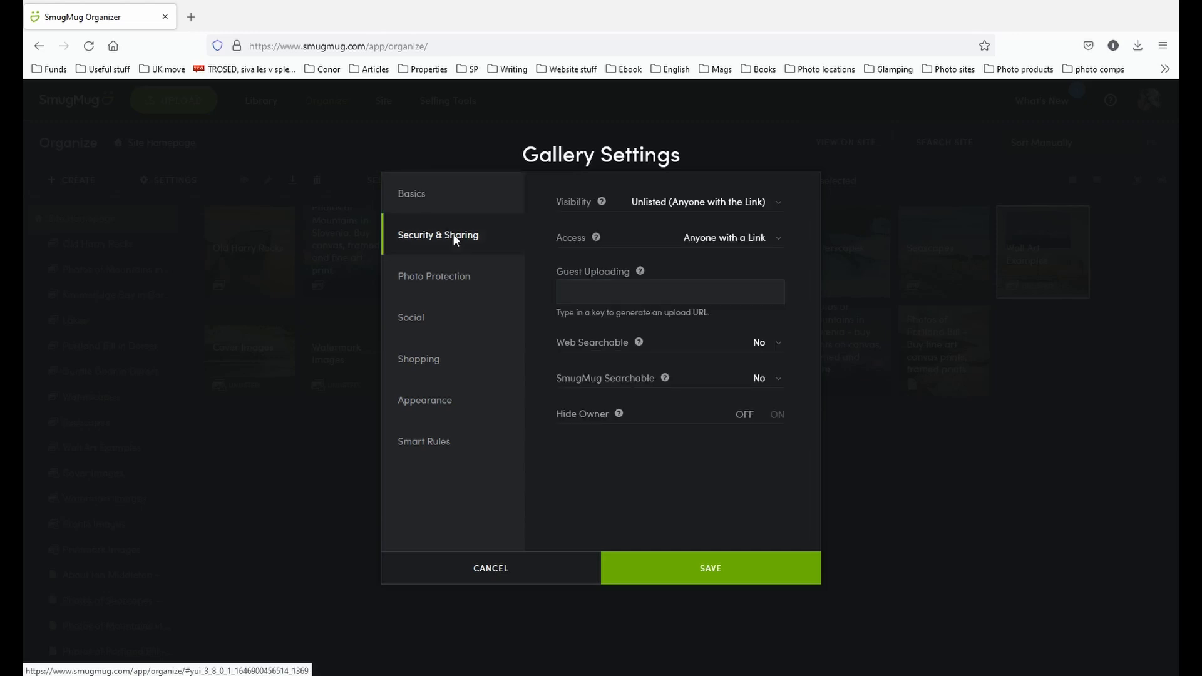
{"action": "left_click", "coordinate": [729, 205]}
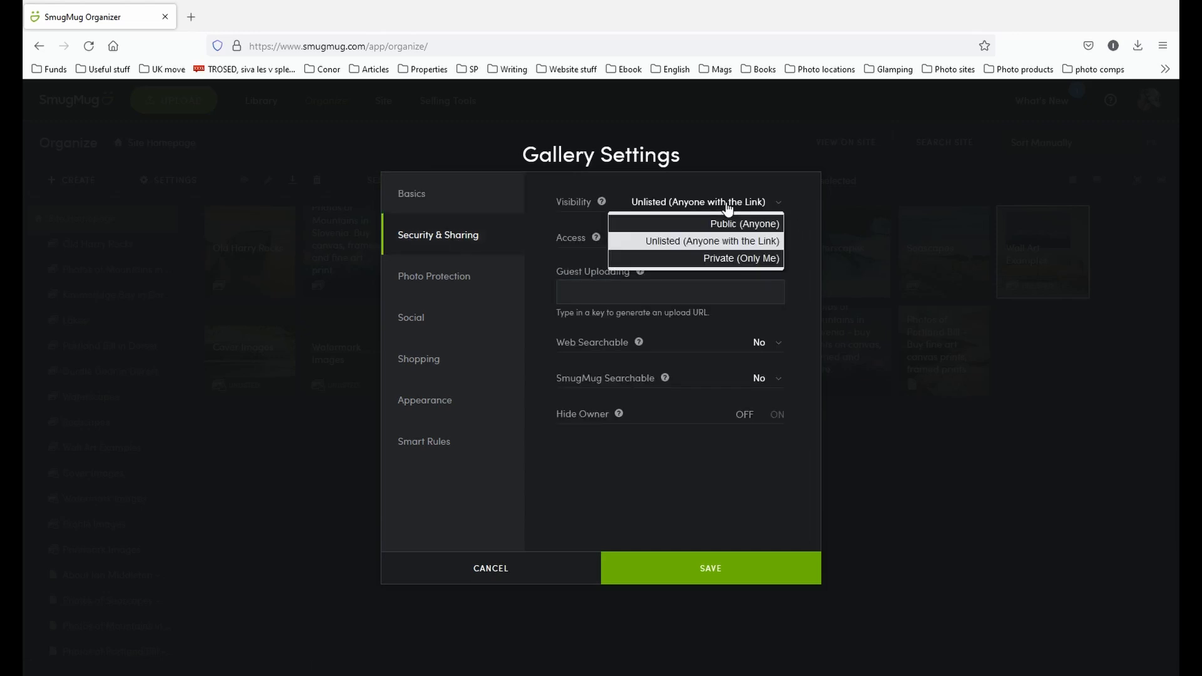
{"action": "left_click", "coordinate": [745, 249]}
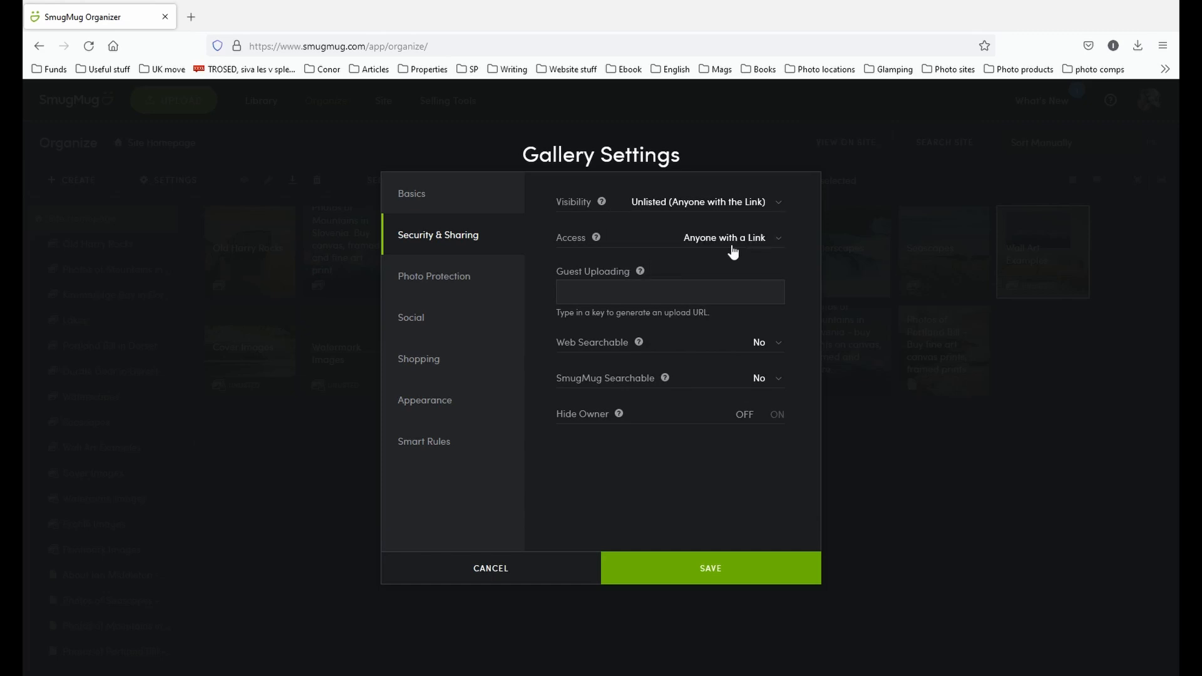
{"action": "left_click", "coordinate": [713, 245]}
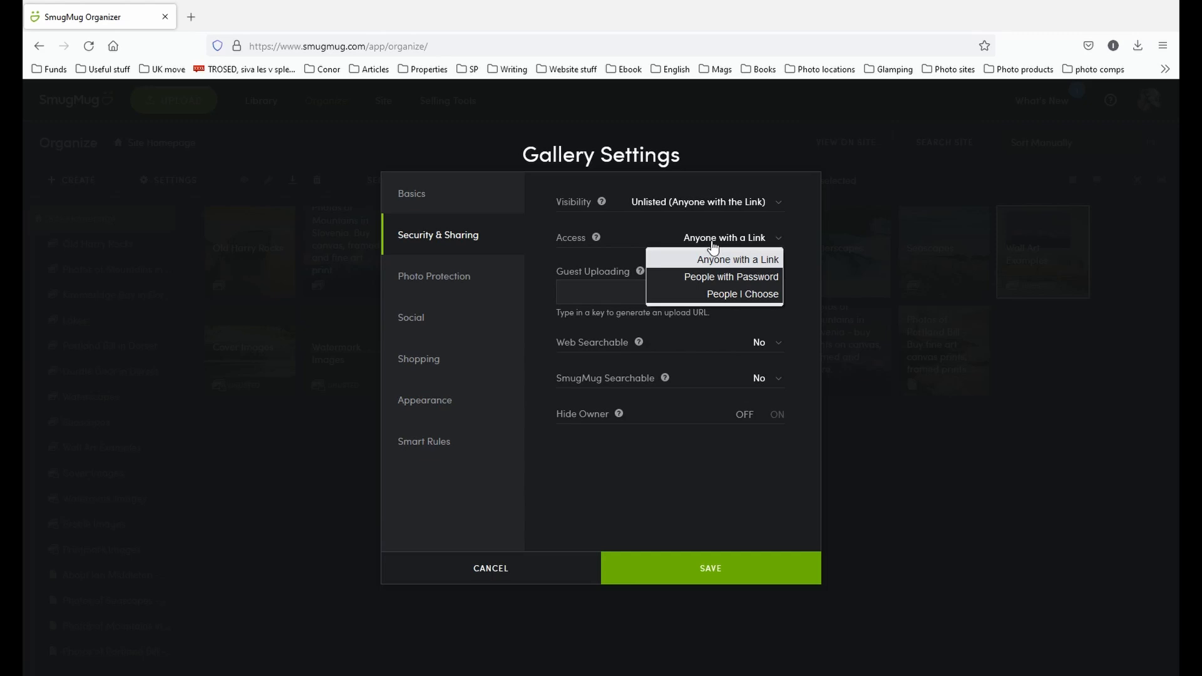
{"action": "left_click", "coordinate": [713, 245]}
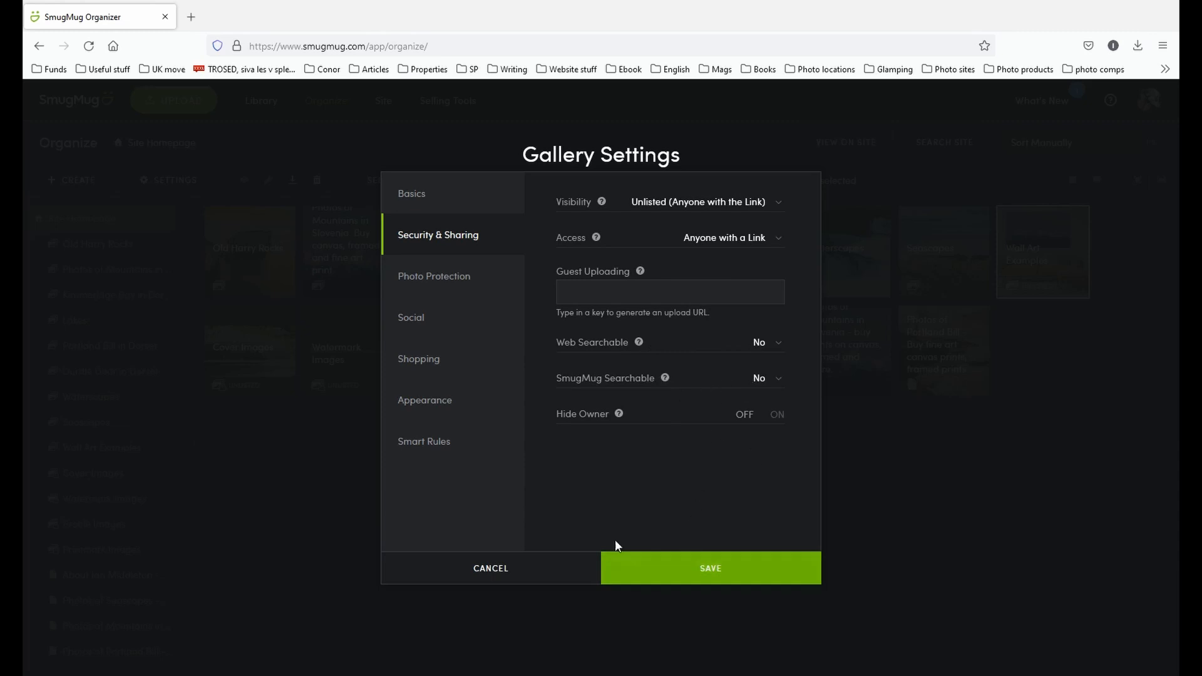
{"action": "key", "text": "Escape"}
{"action": "left_click", "coordinate": [625, 494]}
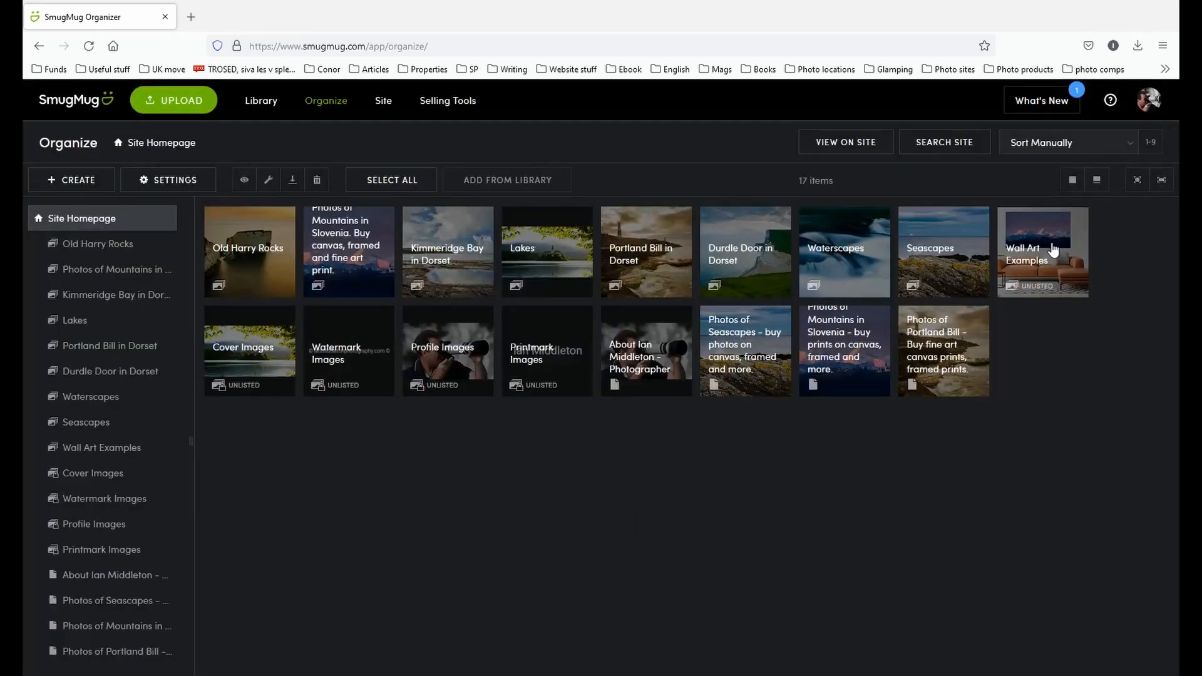
{"action": "left_click", "coordinate": [1052, 250]}
{"action": "double_click", "coordinate": [1054, 250]}
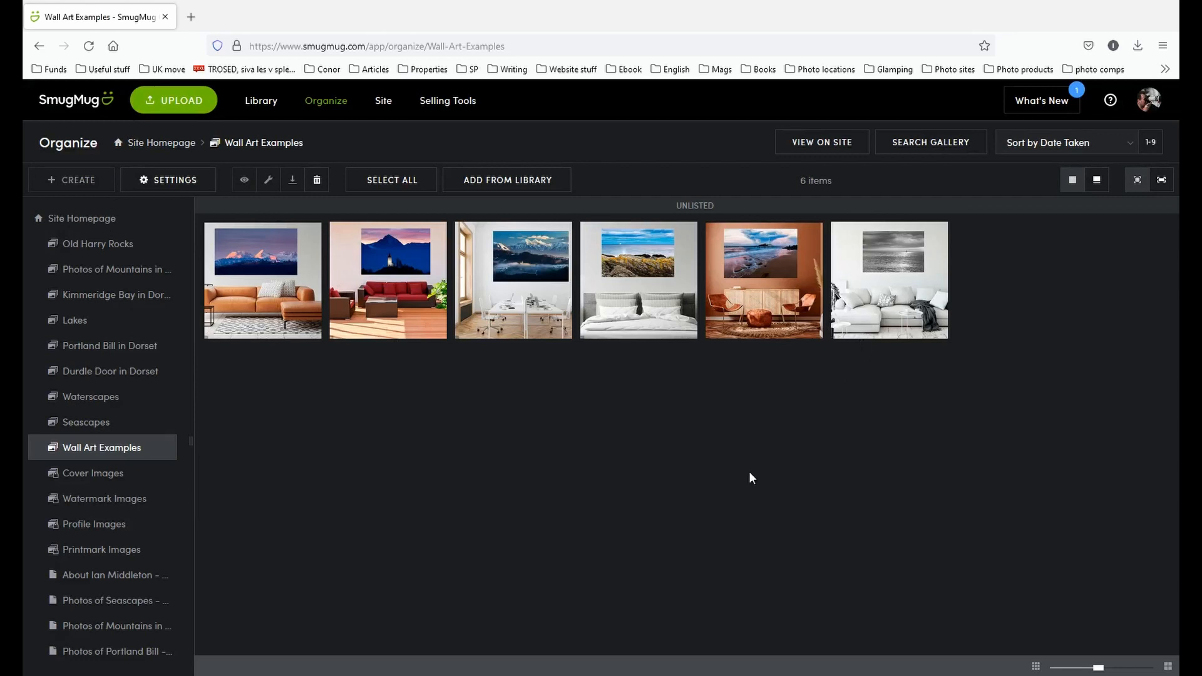
{"action": "left_click", "coordinate": [166, 105]}
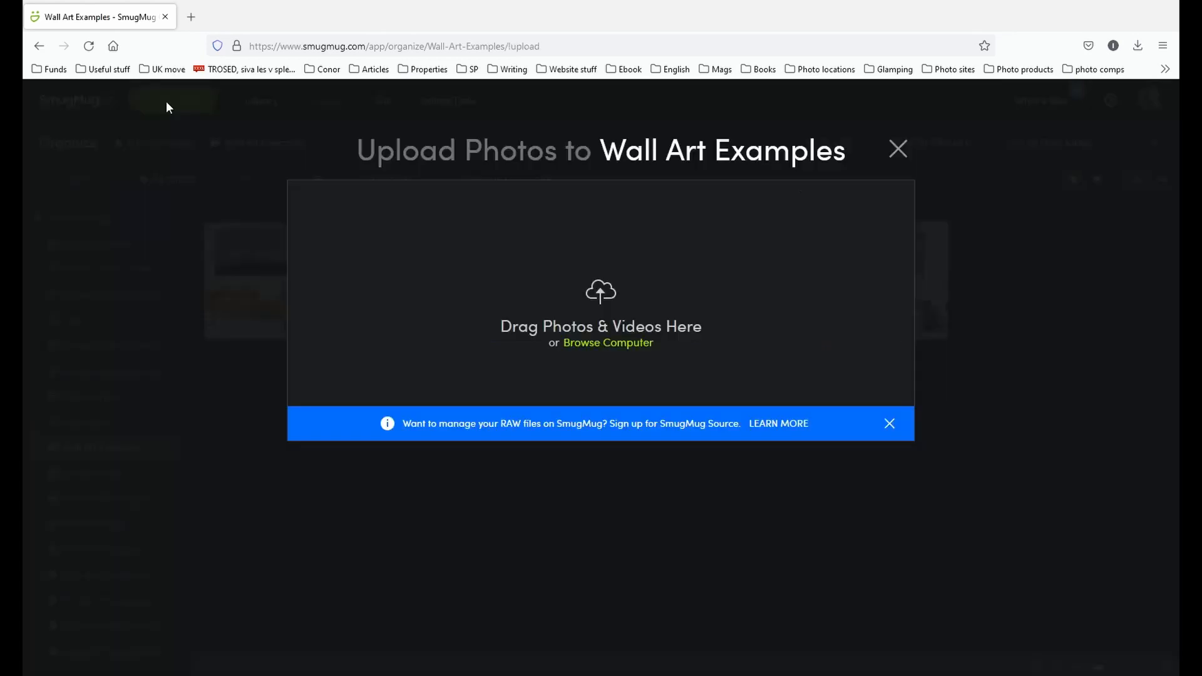
{"action": "left_click", "coordinate": [698, 362]}
{"action": "left_click", "coordinate": [910, 212]}
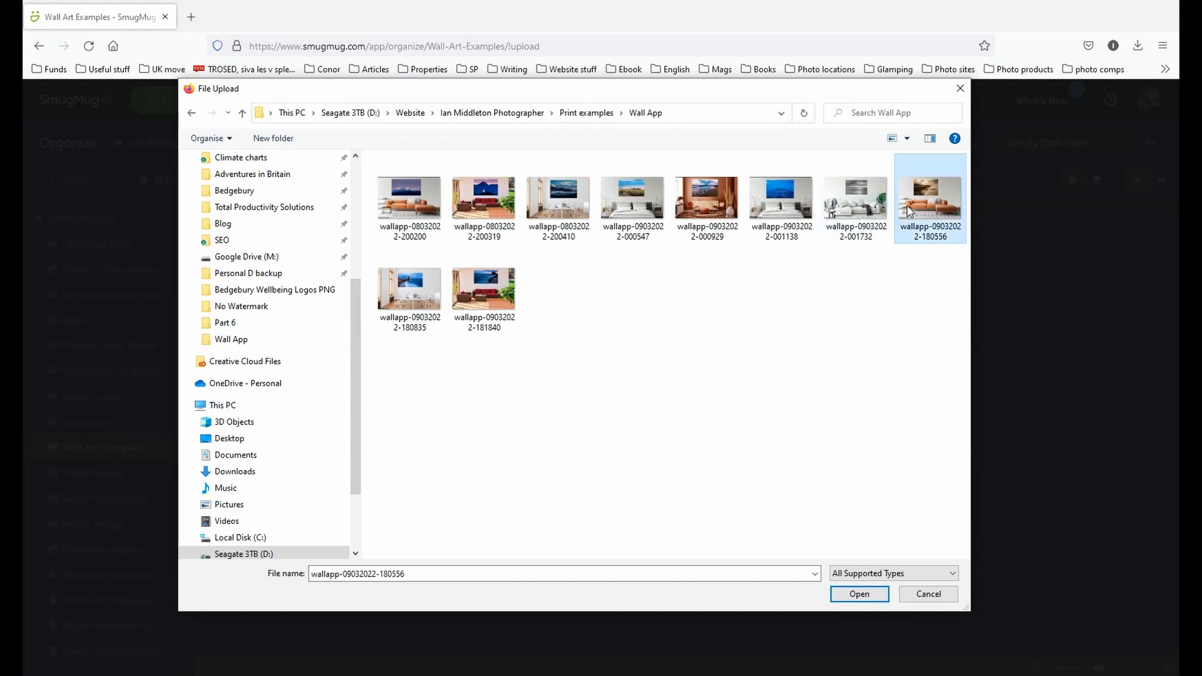
{"action": "left_click", "coordinate": [491, 306], "text": "shift"}
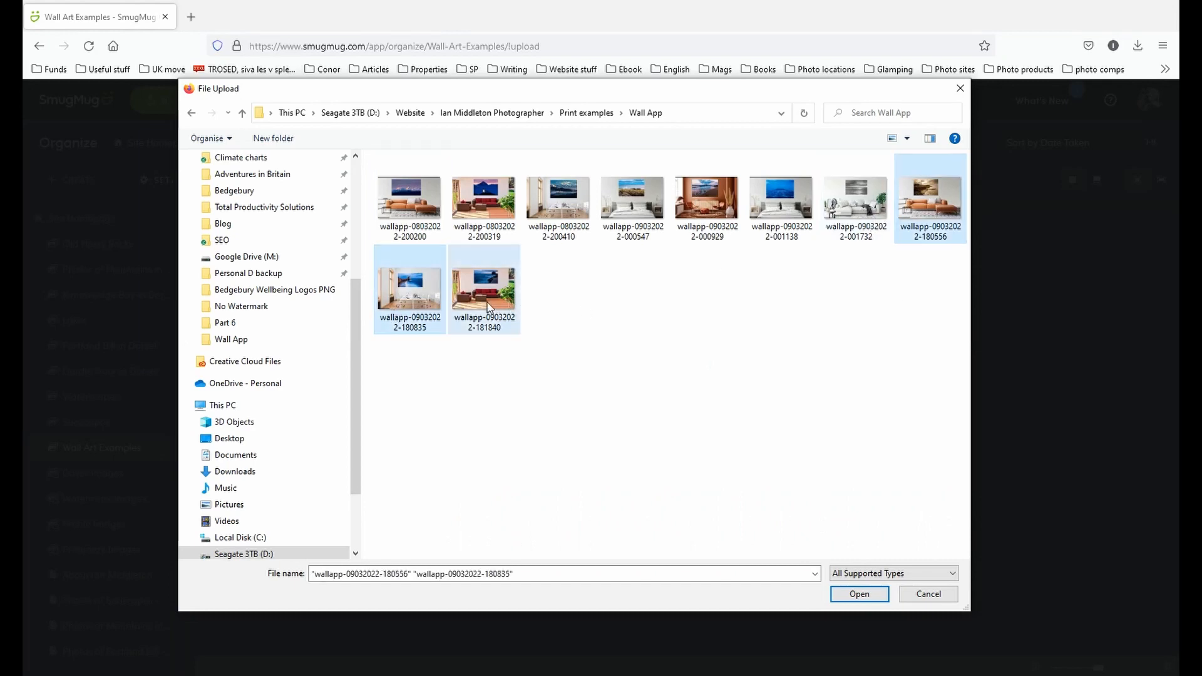
{"action": "left_click", "coordinate": [860, 593]}
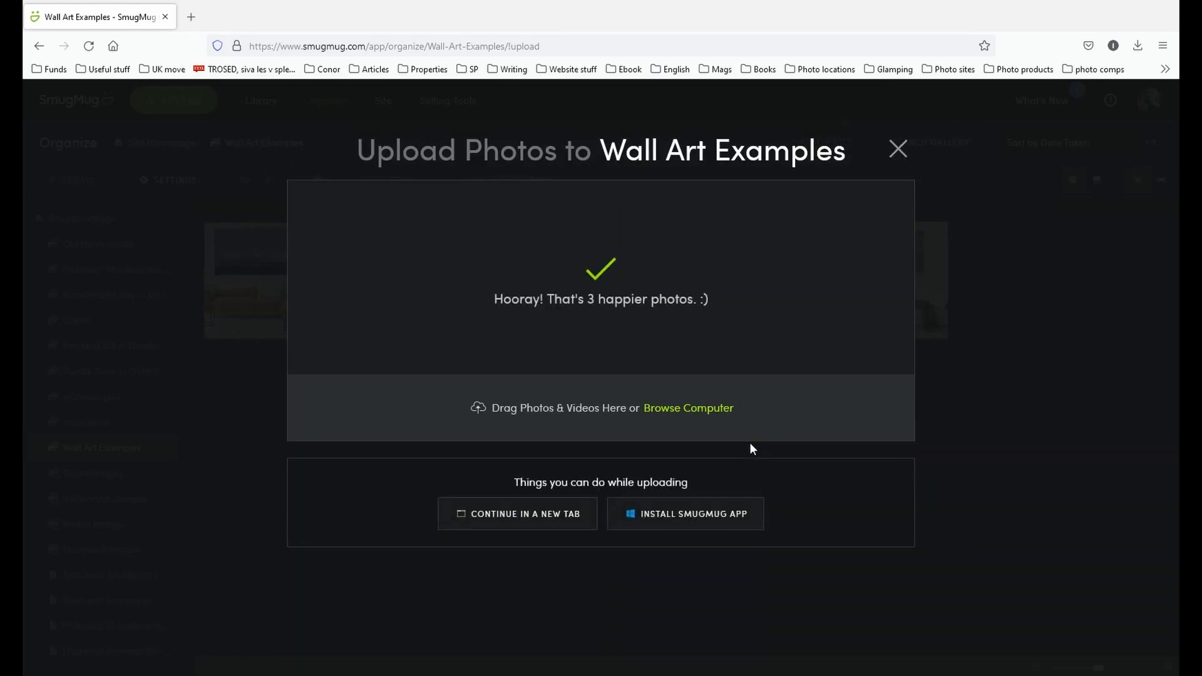
{"action": "left_click", "coordinate": [899, 149]}
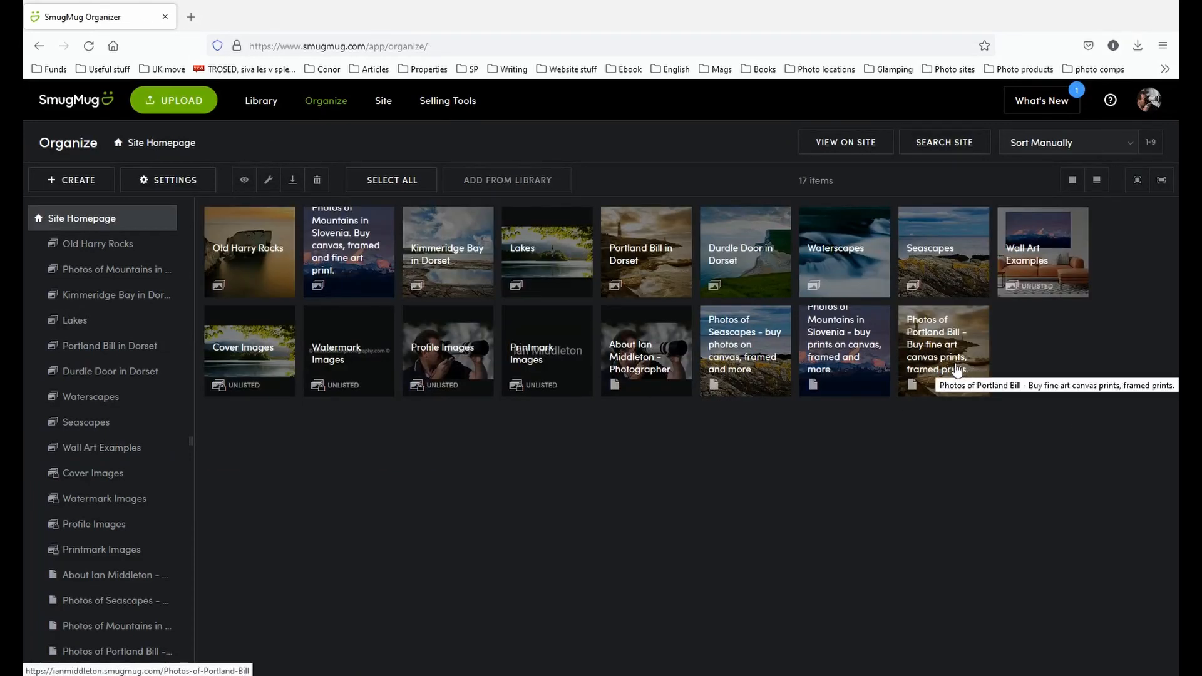
Step: Open the Photos of Portland Bill page for customizing and add an untitled Multiple Photos block below the Buy Prints heading
{"action": "left_click", "coordinate": [957, 371]}
{"action": "left_click", "coordinate": [808, 450]}
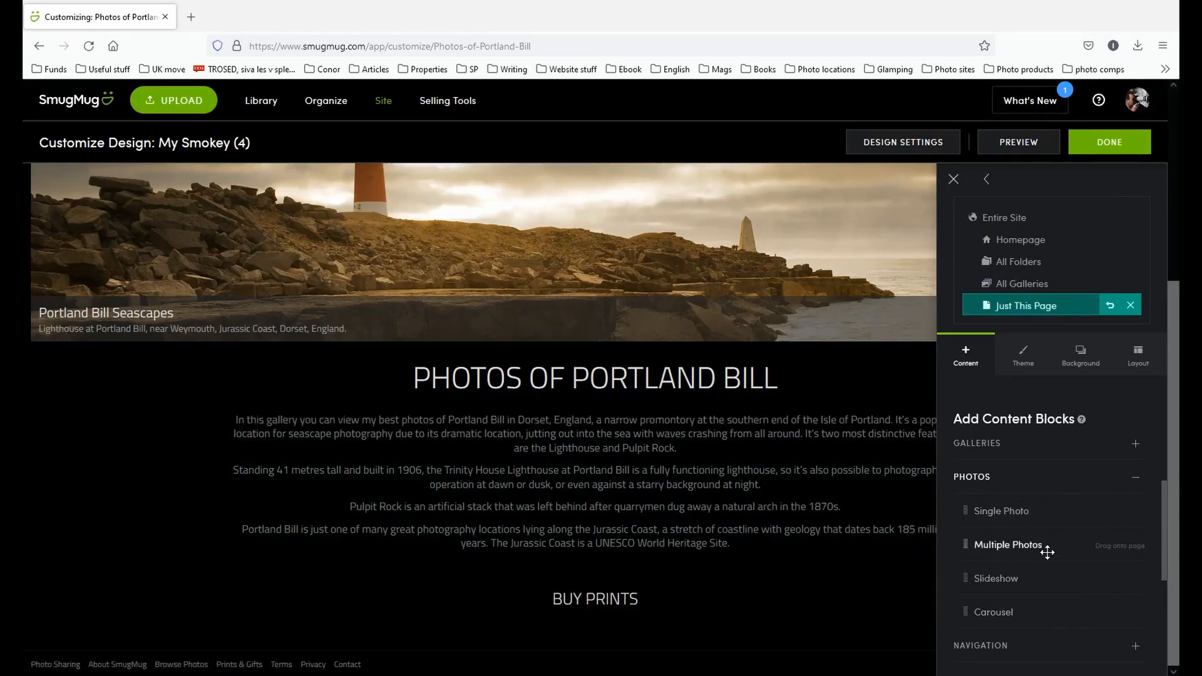
{"action": "left_click_drag", "start_coordinate": [1021, 545], "coordinate": [600, 608]}
{"action": "left_click_drag", "start_coordinate": [567, 315], "coordinate": [489, 312]}
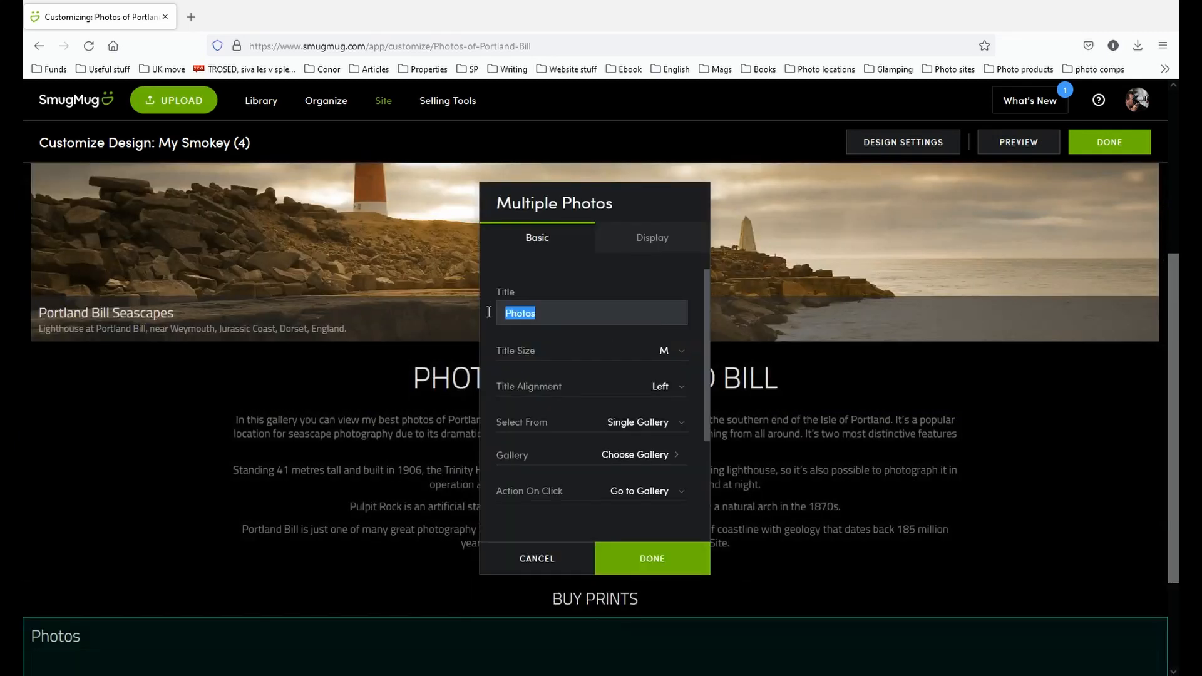
{"action": "key", "text": "BackSpace"}
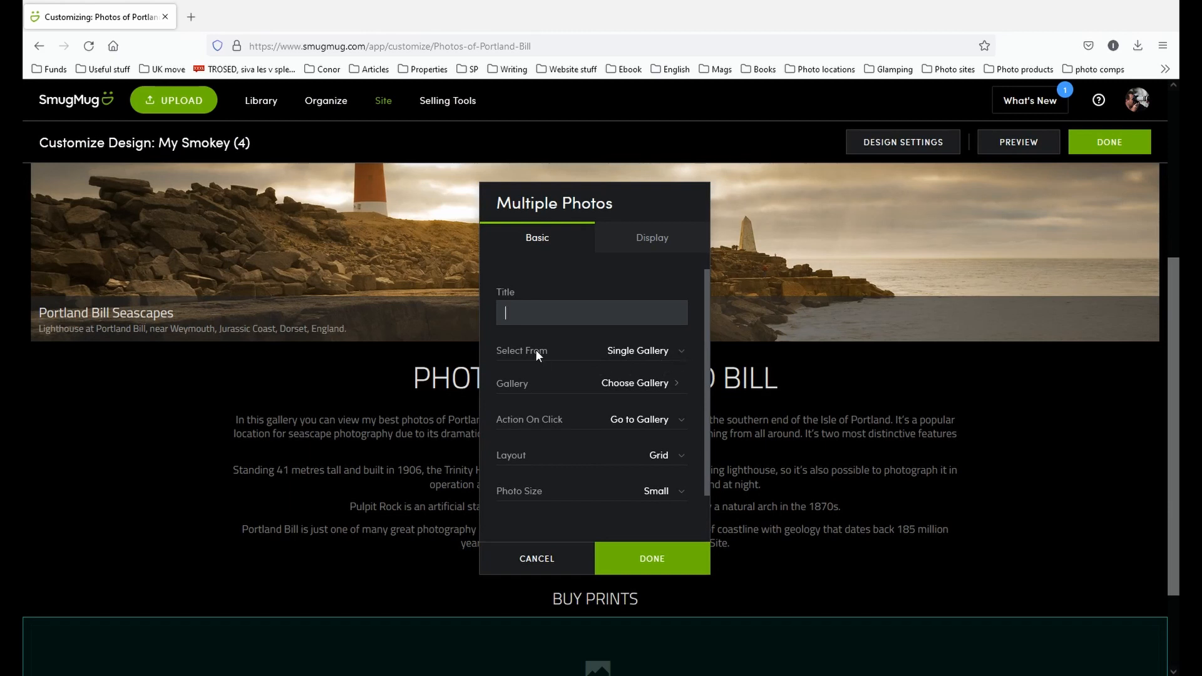
Step: Set the block to Photos I Choose and pick the three Portland Bill mockups from the Wall Art Examples gallery
{"action": "left_click", "coordinate": [678, 358]}
{"action": "left_click", "coordinate": [659, 393]}
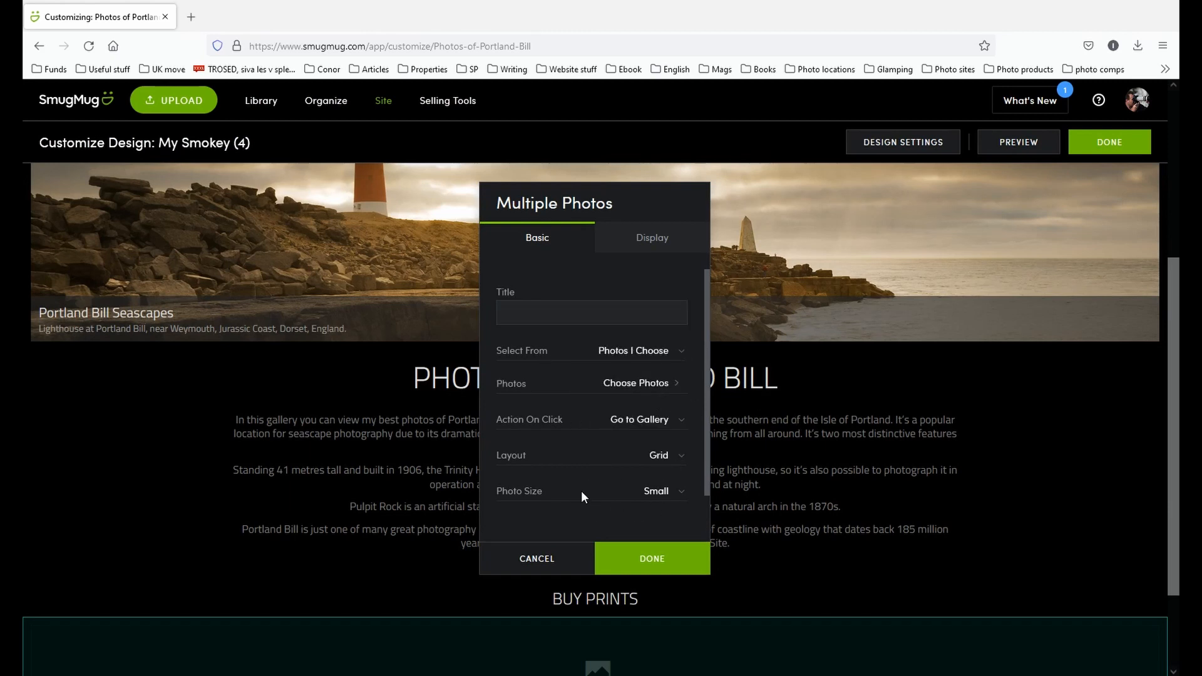
{"action": "left_click", "coordinate": [659, 391]}
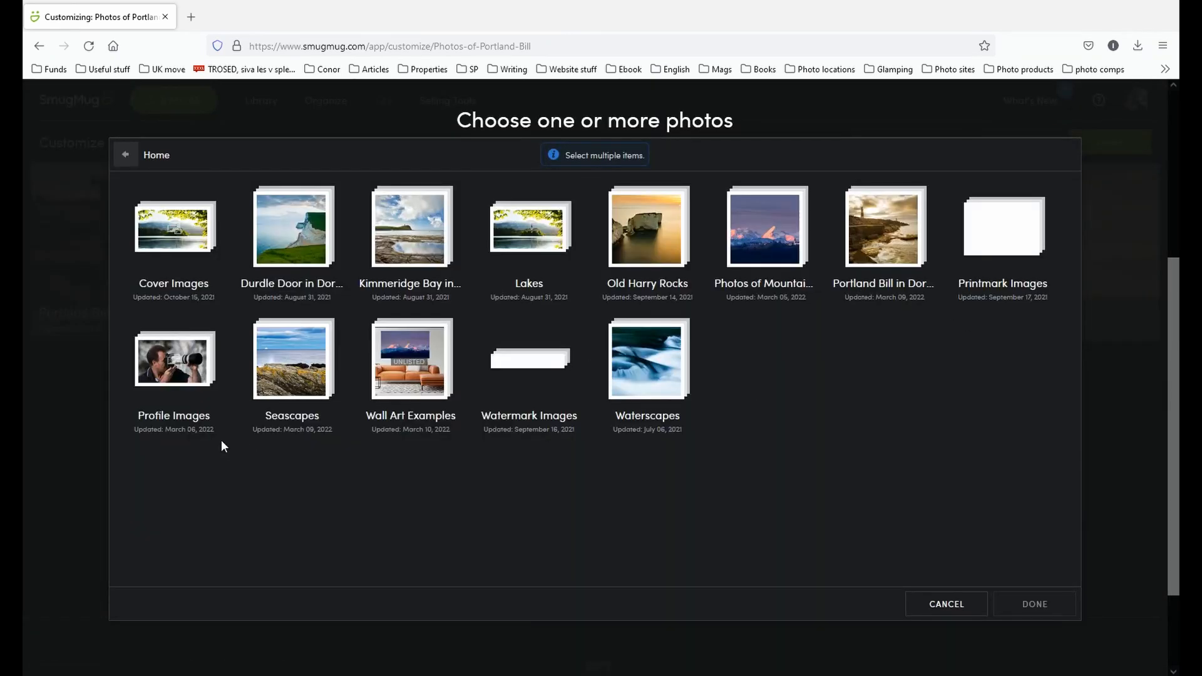
{"action": "left_click", "coordinate": [400, 388]}
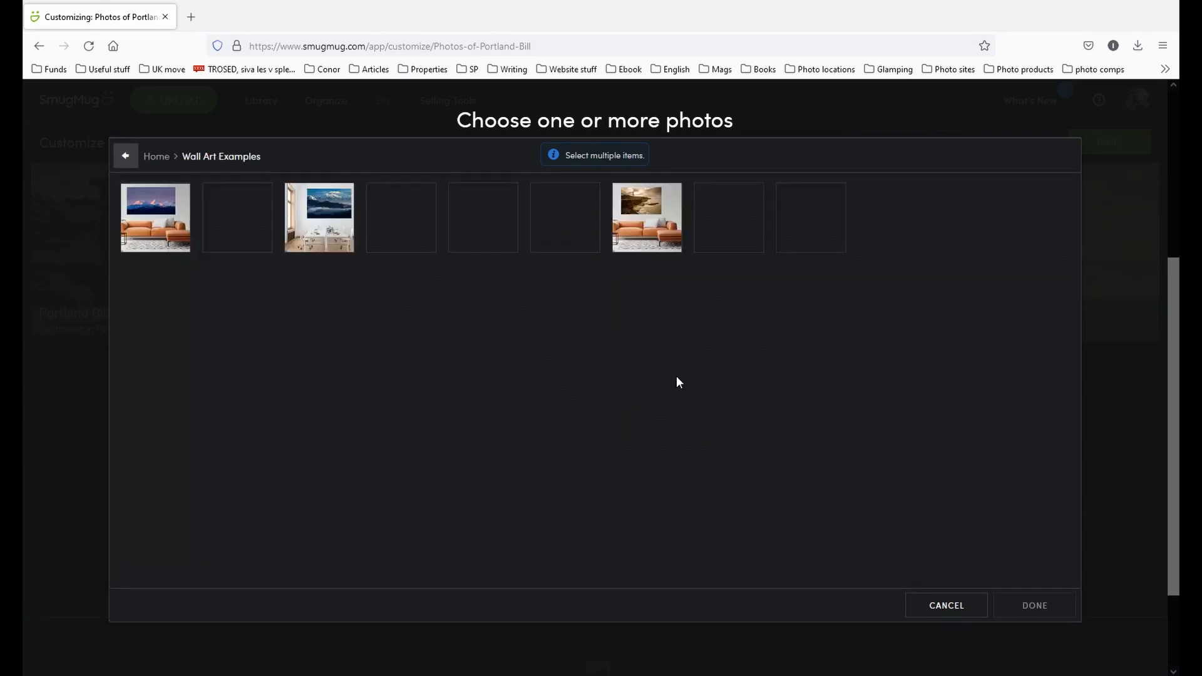
{"action": "left_click", "coordinate": [645, 245]}
{"action": "left_click", "coordinate": [748, 244]}
{"action": "left_click", "coordinate": [800, 238]}
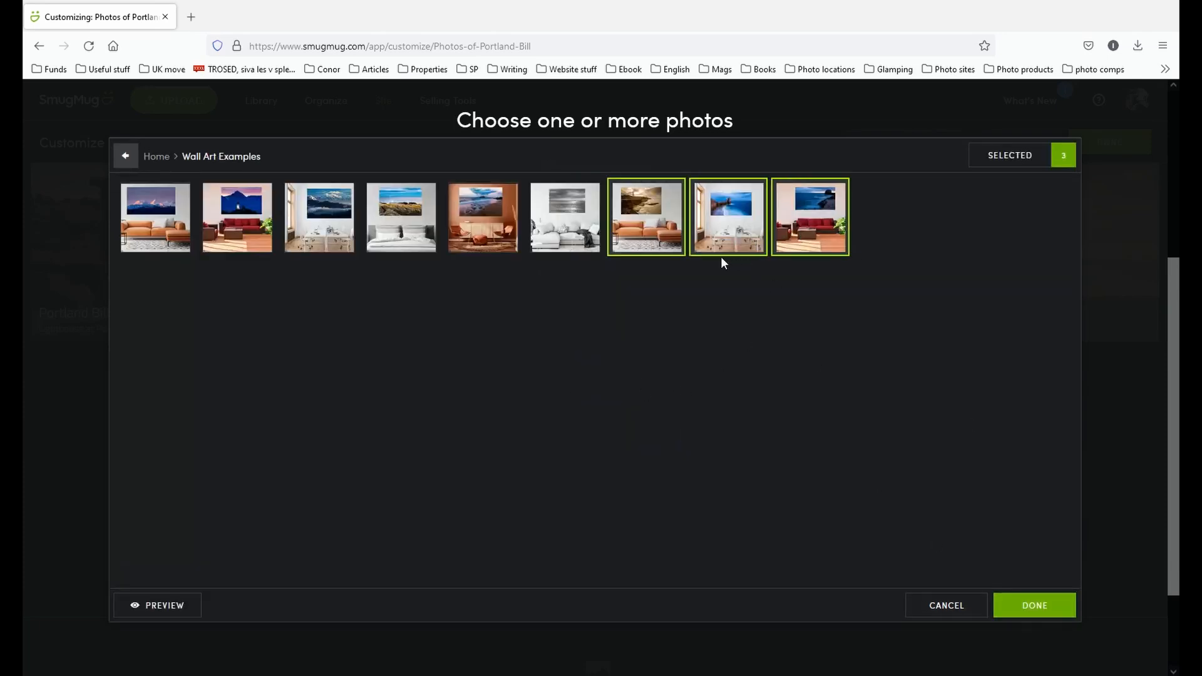
{"action": "left_click", "coordinate": [1052, 611]}
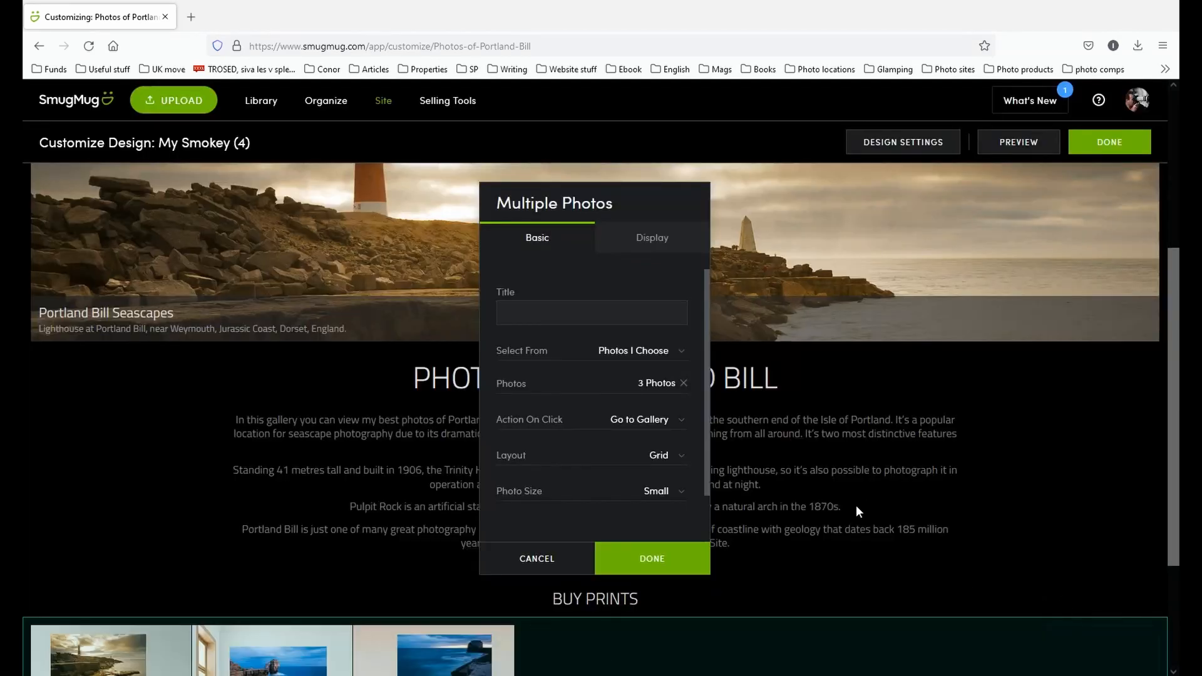
Step: Set the photo block's click action to Open Lightbox and its layout to Collage Portrait
{"action": "scroll", "coordinate": [586, 424], "scroll_direction": "down", "scroll_amount": 1}
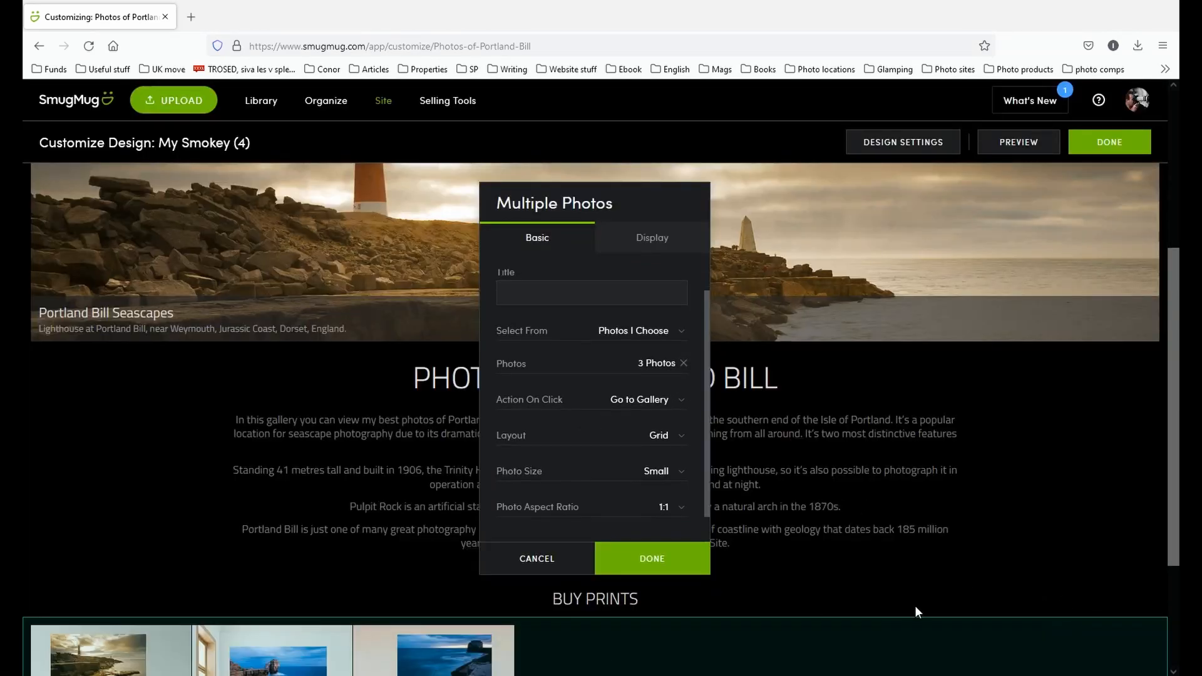
{"action": "scroll", "coordinate": [967, 592], "scroll_direction": "down", "scroll_amount": 1}
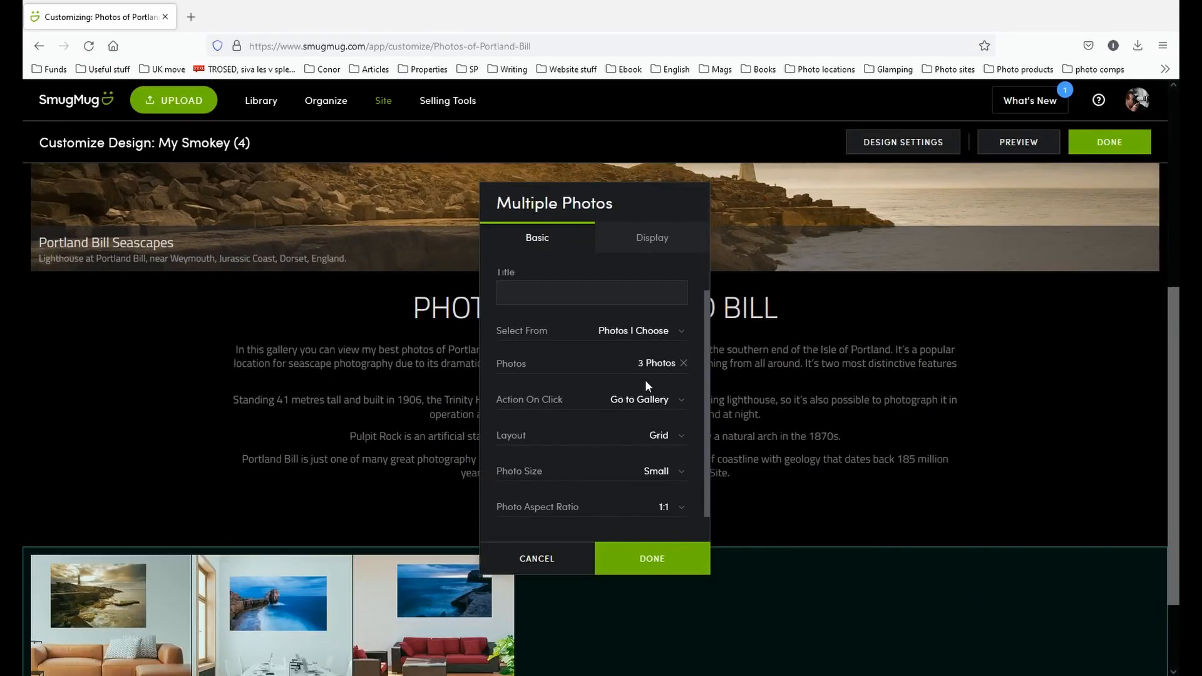
{"action": "left_click", "coordinate": [683, 404]}
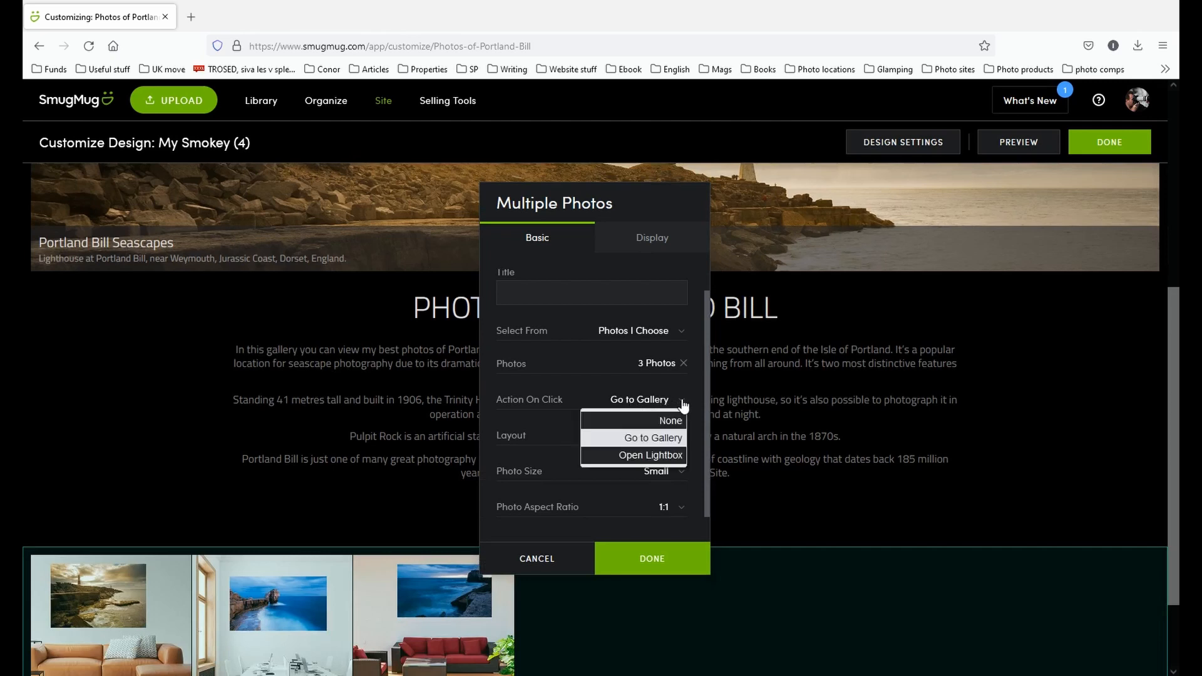
{"action": "left_click", "coordinate": [679, 420]}
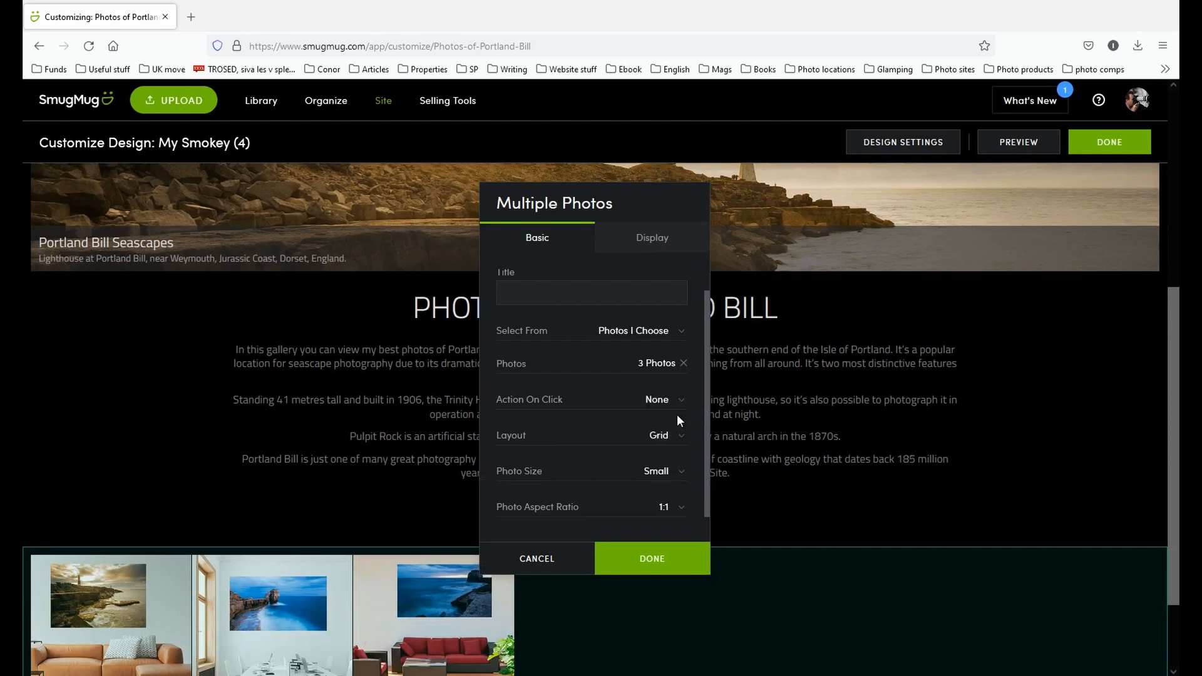
{"action": "left_click", "coordinate": [678, 413]}
{"action": "left_click", "coordinate": [661, 458]}
{"action": "scroll", "coordinate": [689, 442], "scroll_direction": "down", "scroll_amount": 1}
{"action": "left_click", "coordinate": [680, 437]}
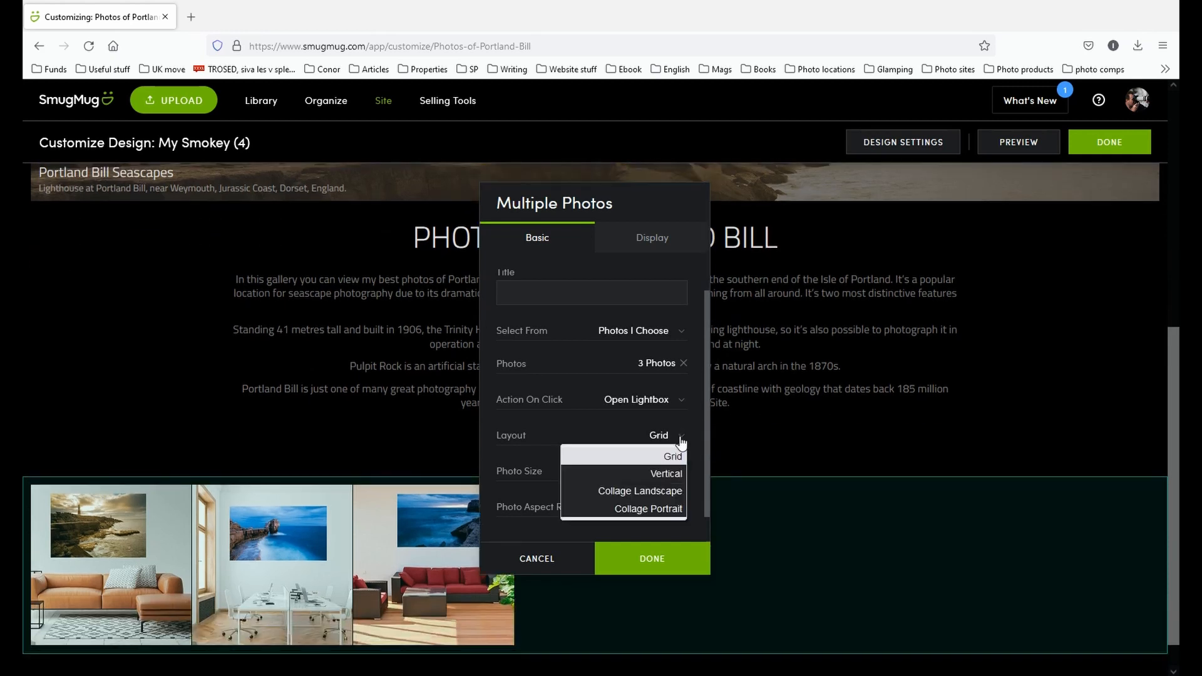
{"action": "left_click", "coordinate": [666, 509]}
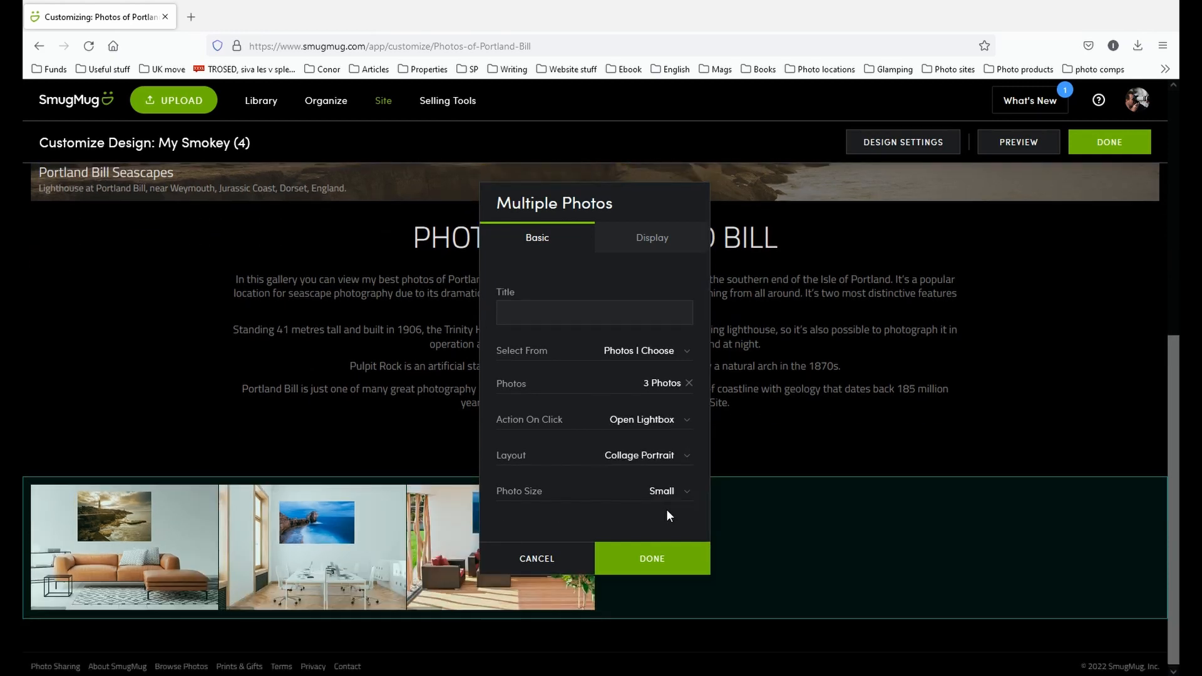
Step: Try the Medium and Large photo sizes for the block and settle on Medium
{"action": "left_click", "coordinate": [678, 501]}
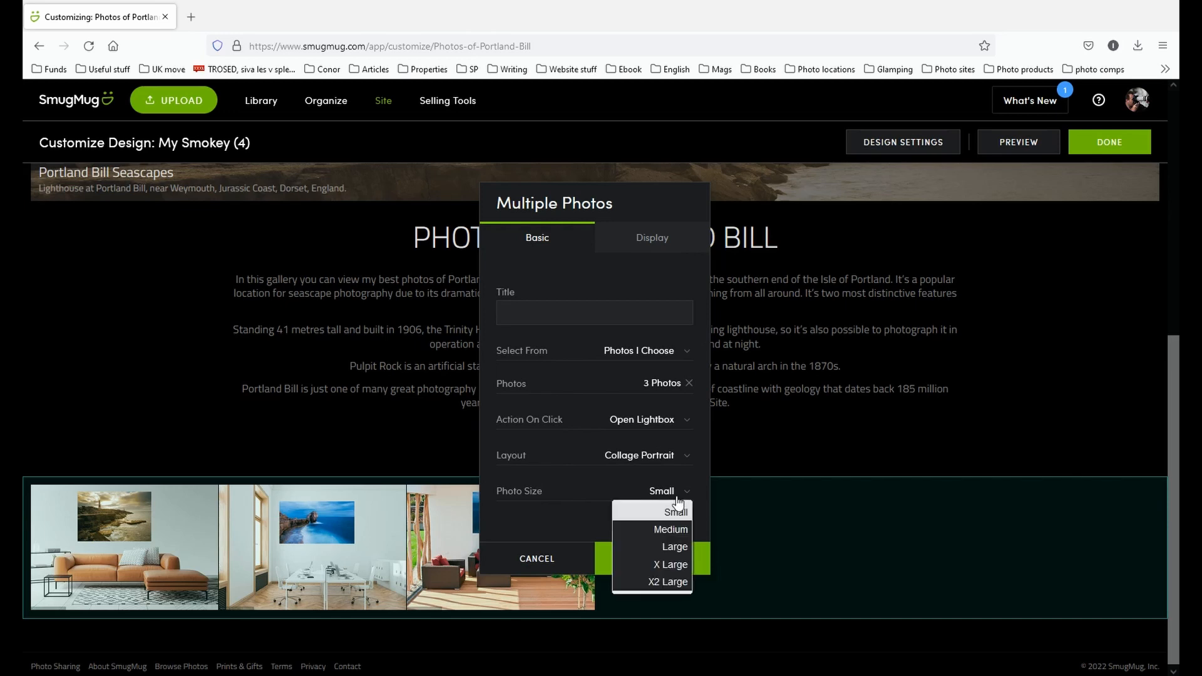
{"action": "left_click", "coordinate": [683, 522]}
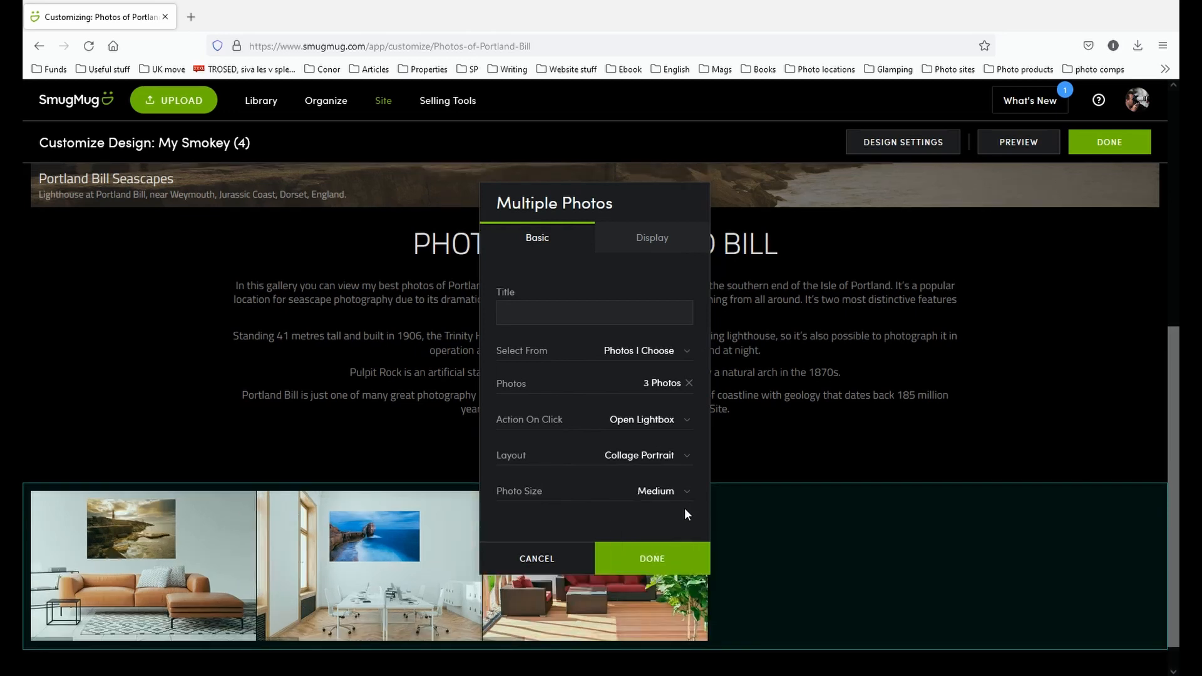
{"action": "left_click", "coordinate": [685, 504]}
{"action": "left_click", "coordinate": [664, 545]}
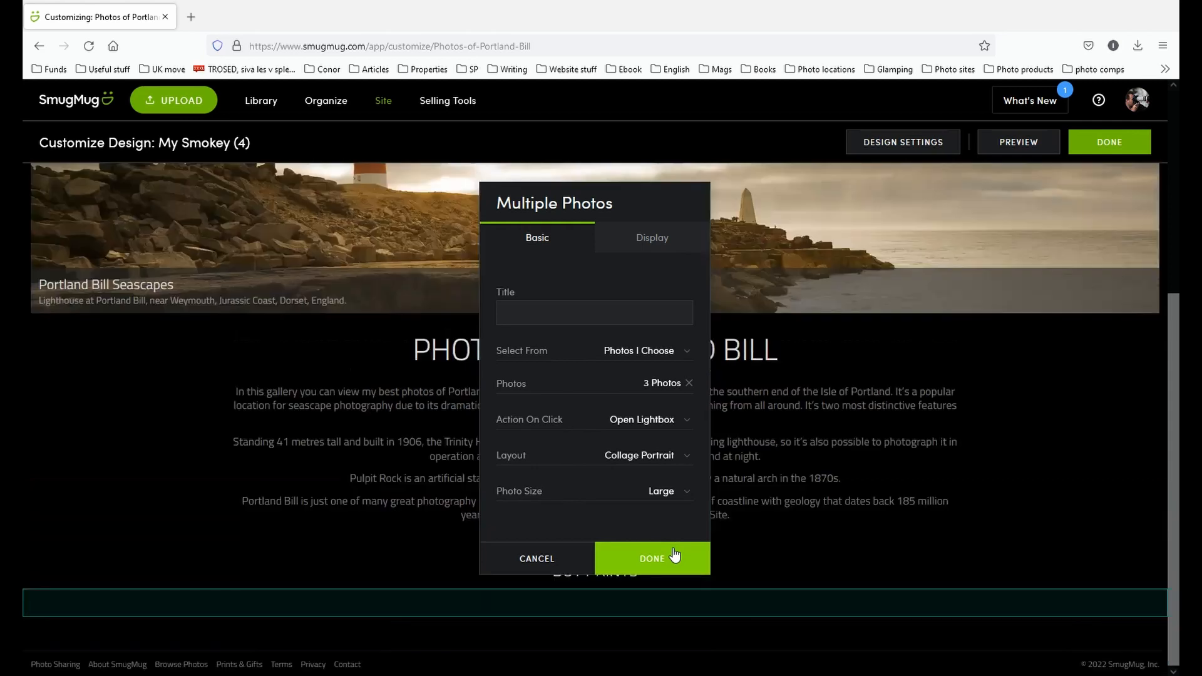
{"action": "scroll", "coordinate": [752, 532], "scroll_direction": "down", "scroll_amount": 3}
{"action": "scroll", "coordinate": [769, 534], "scroll_direction": "down", "scroll_amount": 1}
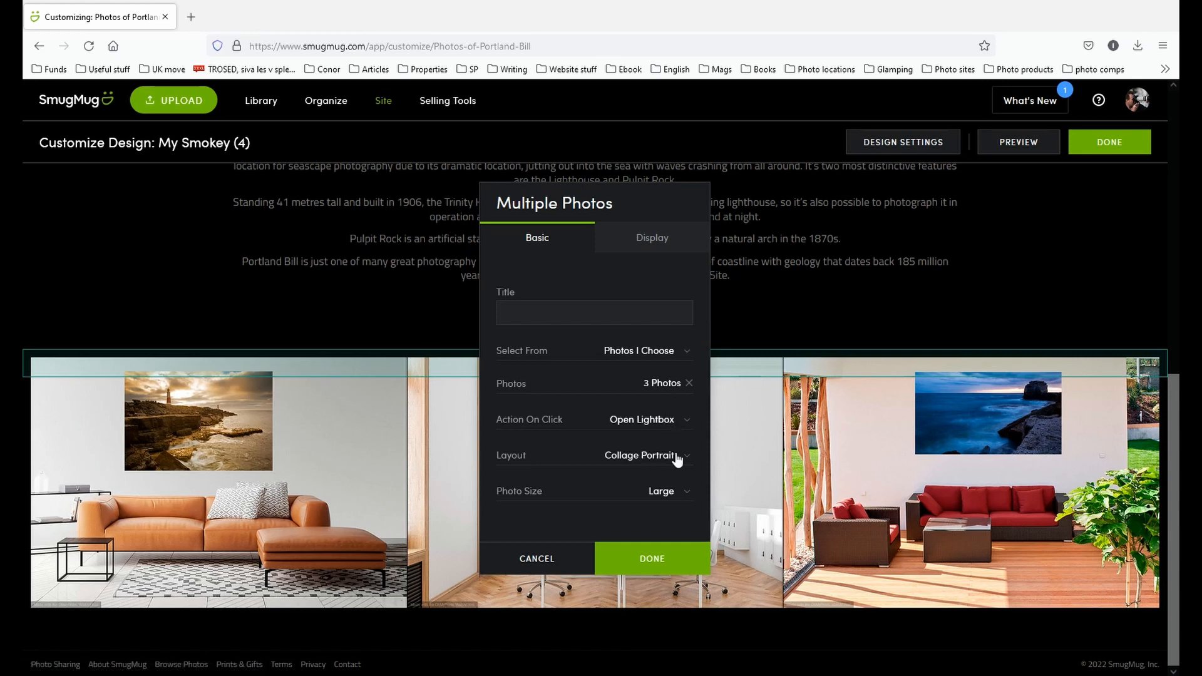
{"action": "left_click", "coordinate": [671, 497]}
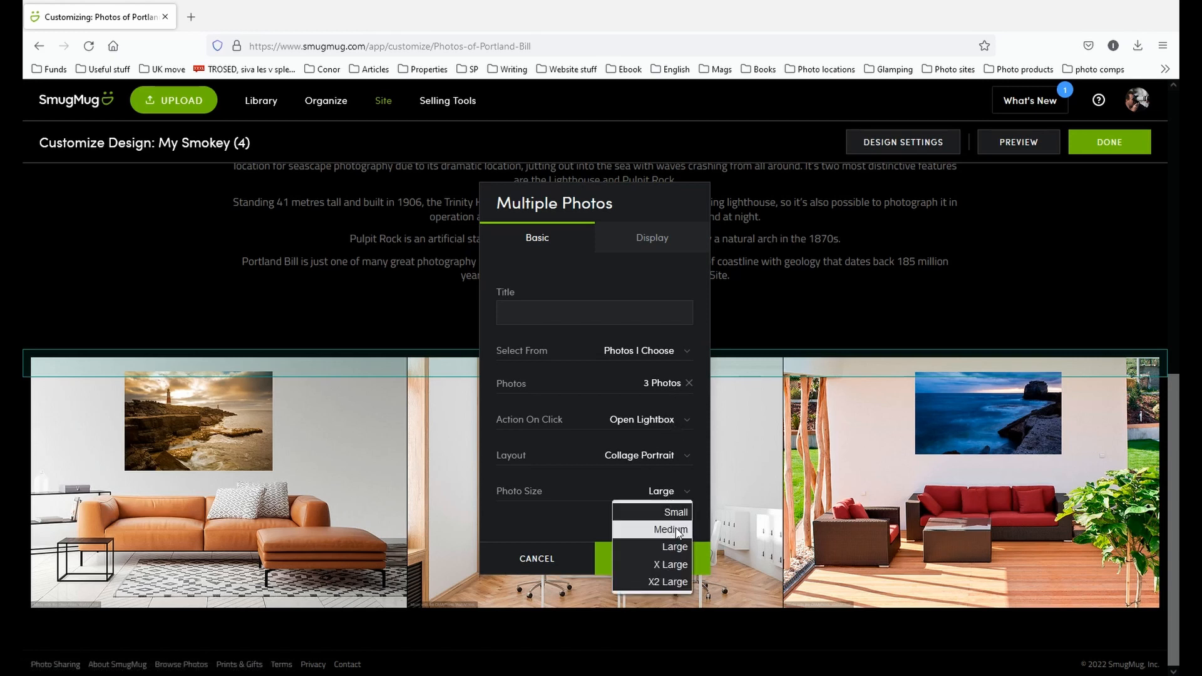
{"action": "left_click", "coordinate": [679, 529]}
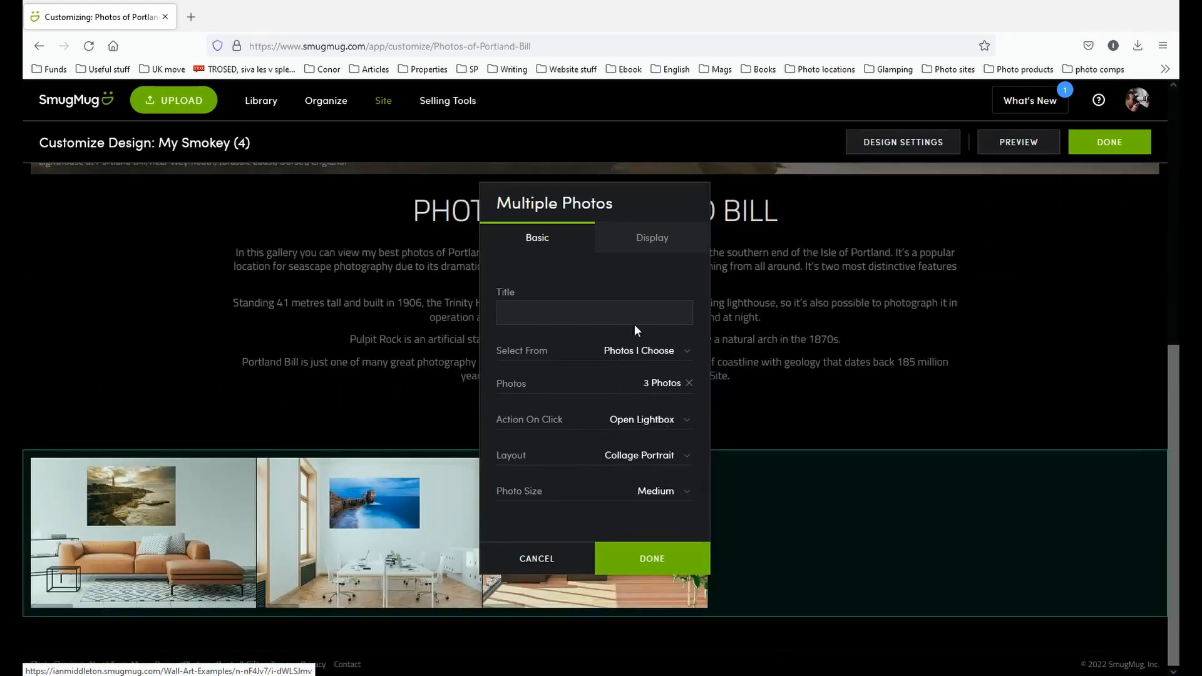
Step: Try 24px spacing between the block's photos, then set it to 36px
{"action": "left_click", "coordinate": [655, 239]}
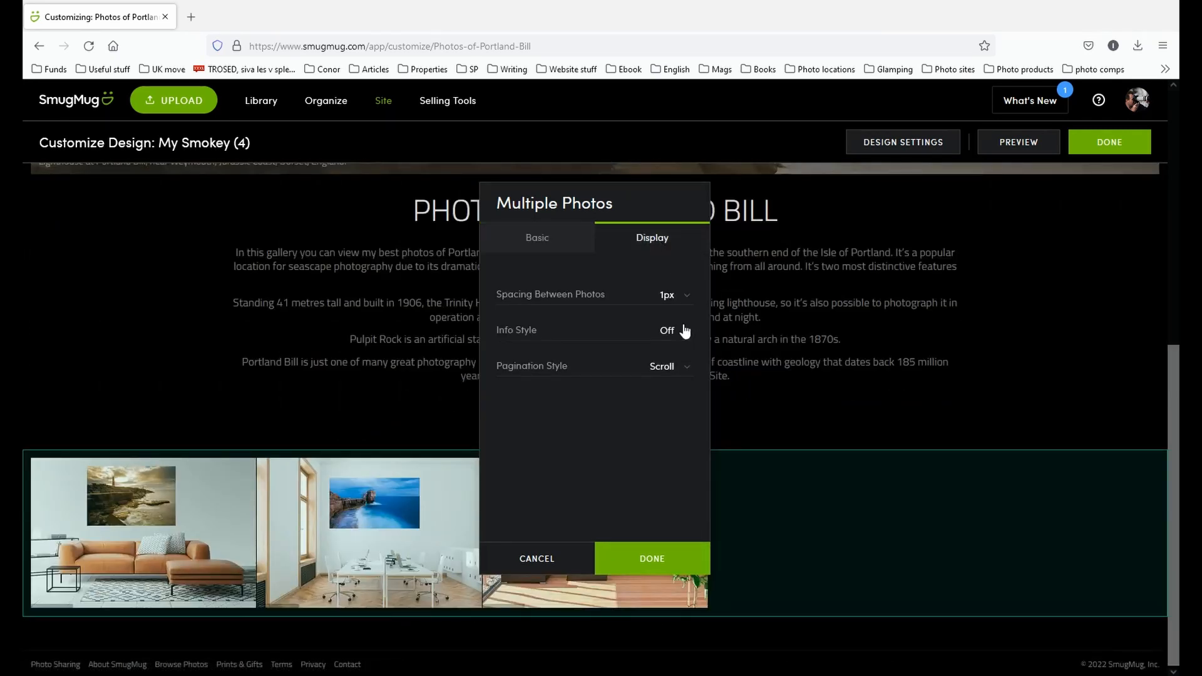
{"action": "left_click", "coordinate": [682, 298]}
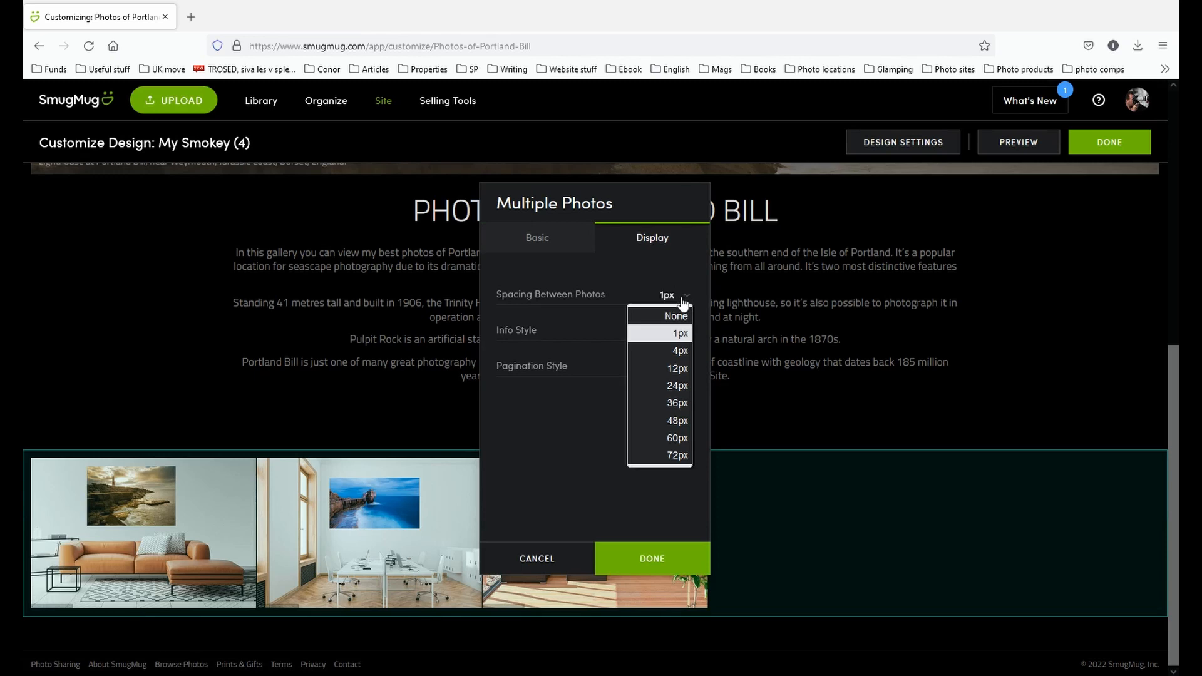
{"action": "left_click", "coordinate": [668, 390]}
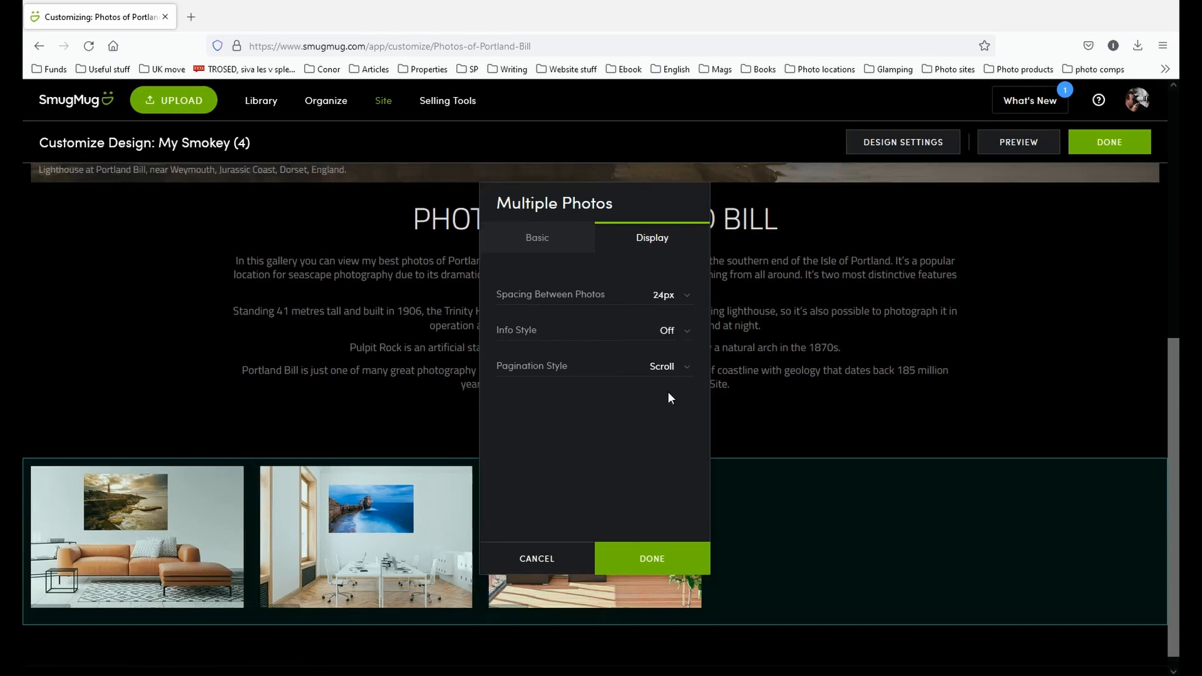
{"action": "left_click", "coordinate": [682, 298]}
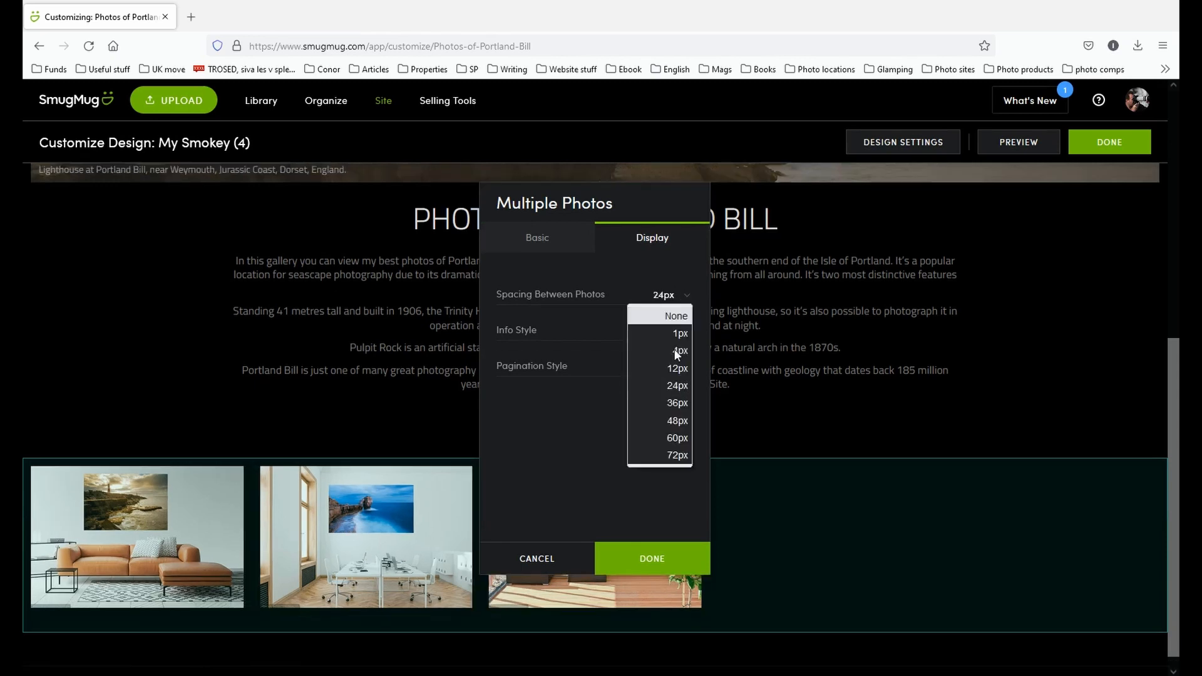
{"action": "left_click", "coordinate": [676, 407]}
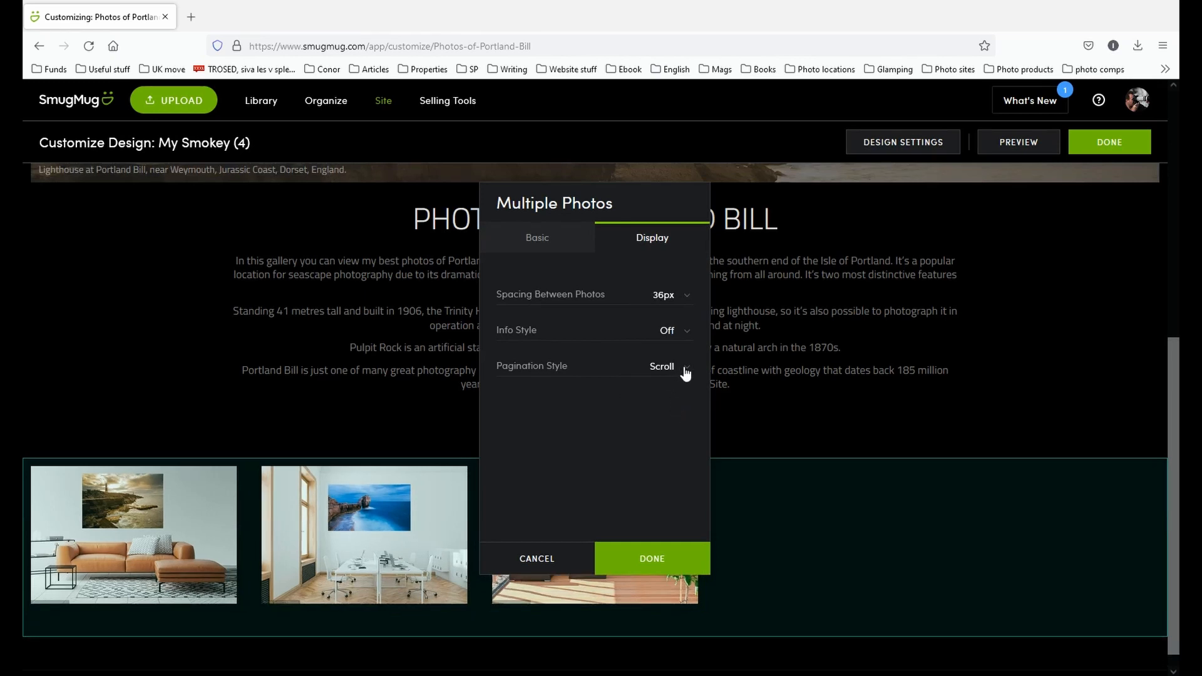
Step: Keep the block's pagination style on Scroll and apply the Multiple Photos settings
{"action": "left_click", "coordinate": [526, 235]}
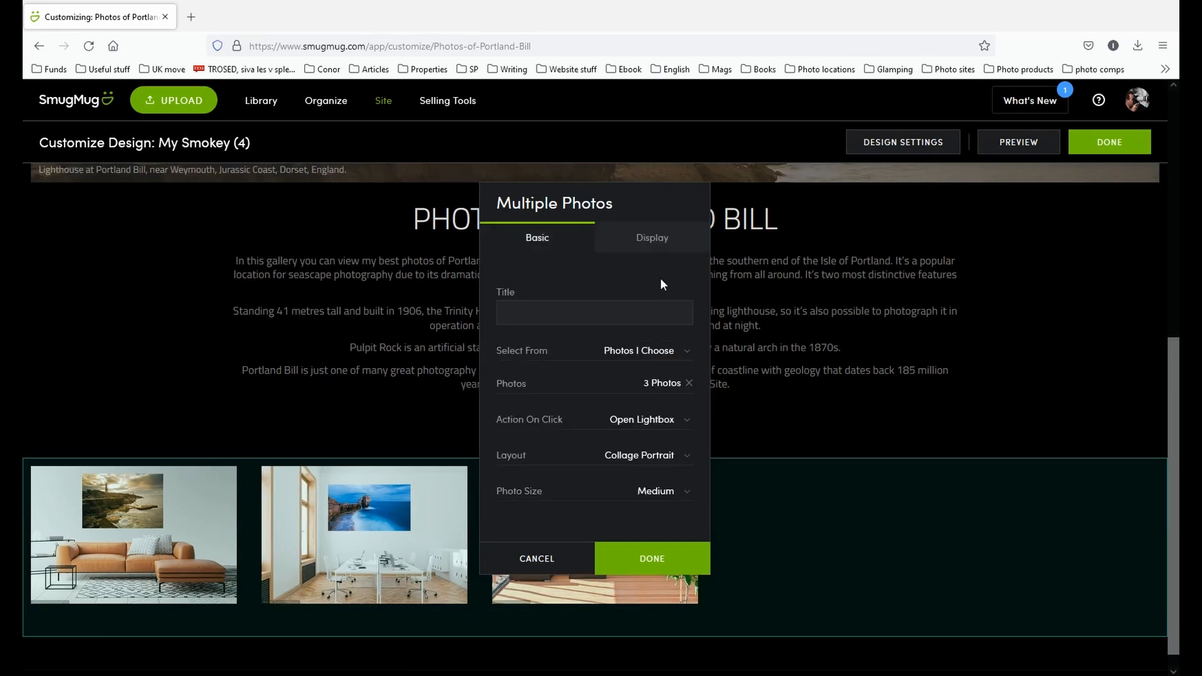
{"action": "left_click", "coordinate": [653, 238]}
{"action": "left_click", "coordinate": [679, 368]}
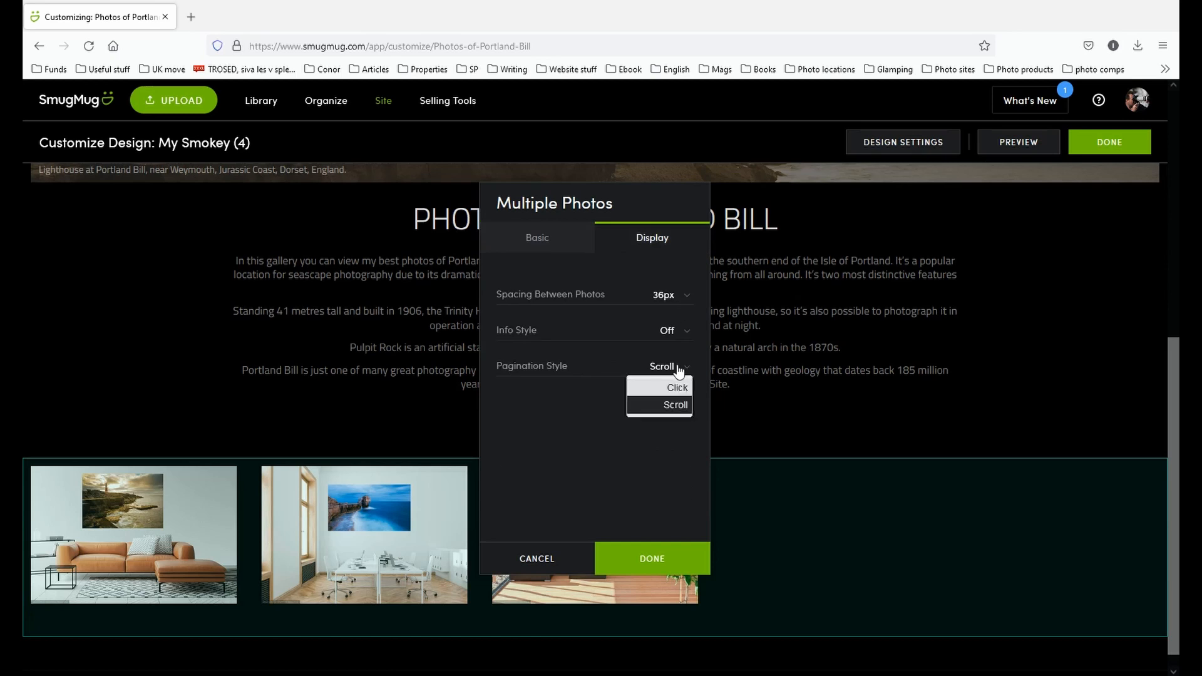
{"action": "left_click", "coordinate": [651, 407]}
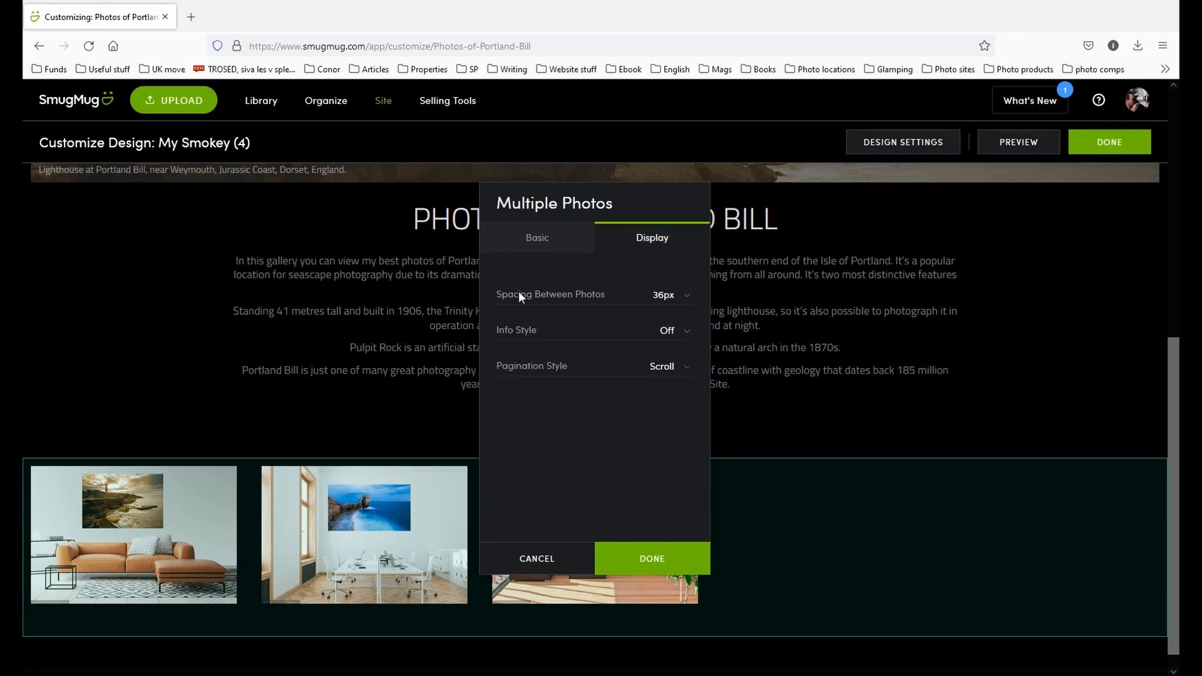
{"action": "left_click", "coordinate": [531, 249]}
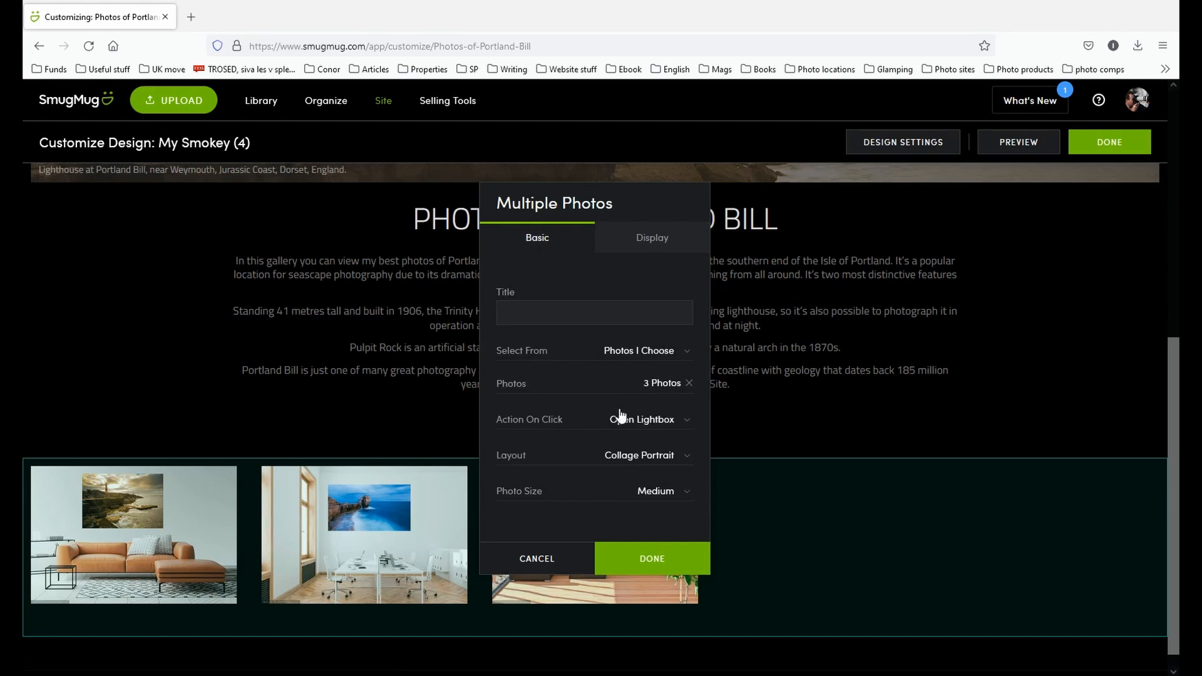
{"action": "scroll", "coordinate": [624, 418], "scroll_direction": "down", "scroll_amount": 1}
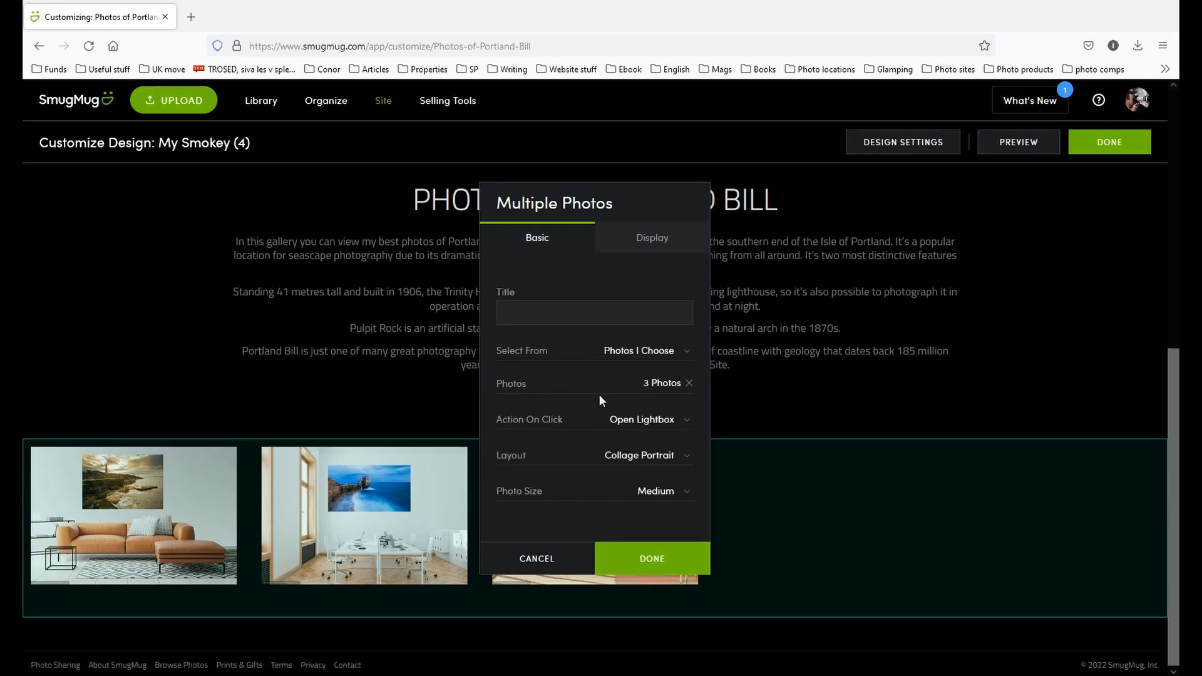
{"action": "left_click", "coordinate": [703, 545]}
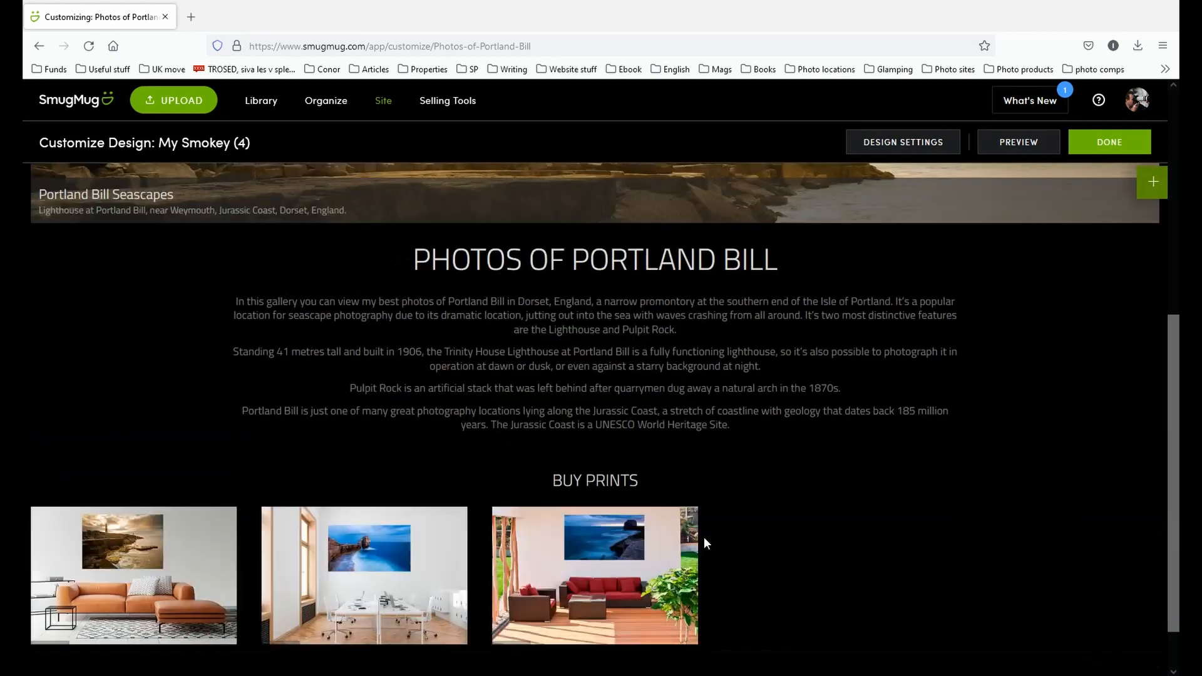
Step: Set the left and right margins of the mockup photo block to 300 px each and apply the dimensions
{"action": "scroll", "coordinate": [707, 543], "scroll_direction": "down", "scroll_amount": 1}
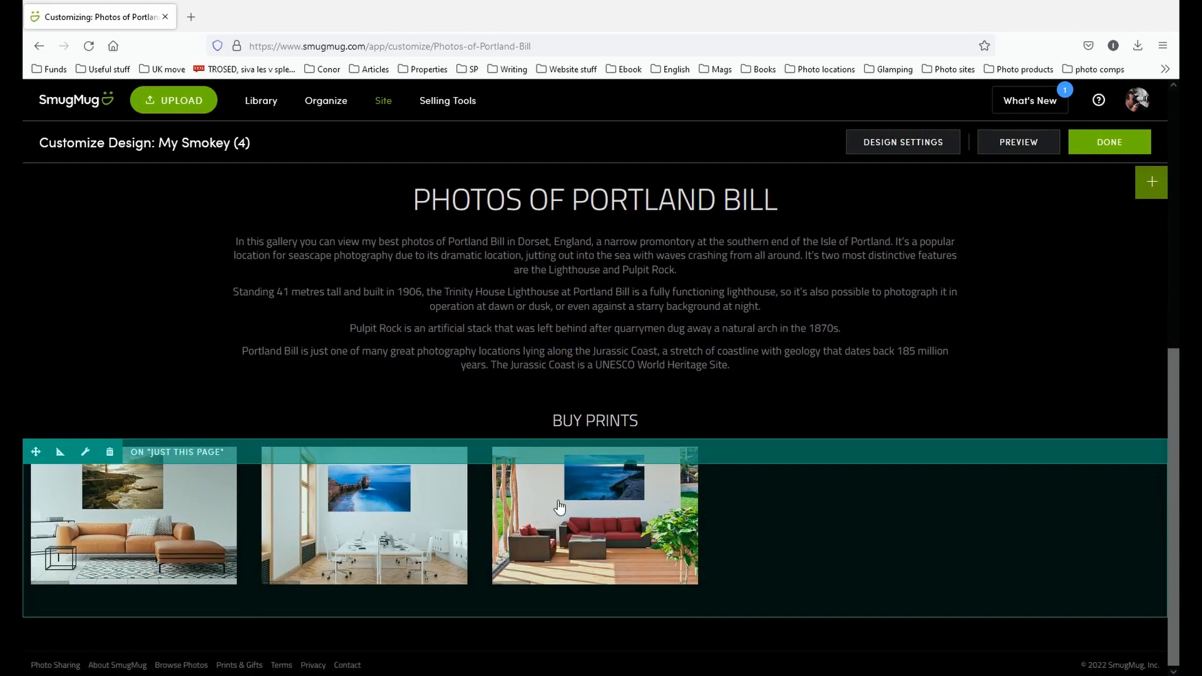
{"action": "left_click", "coordinate": [60, 454]}
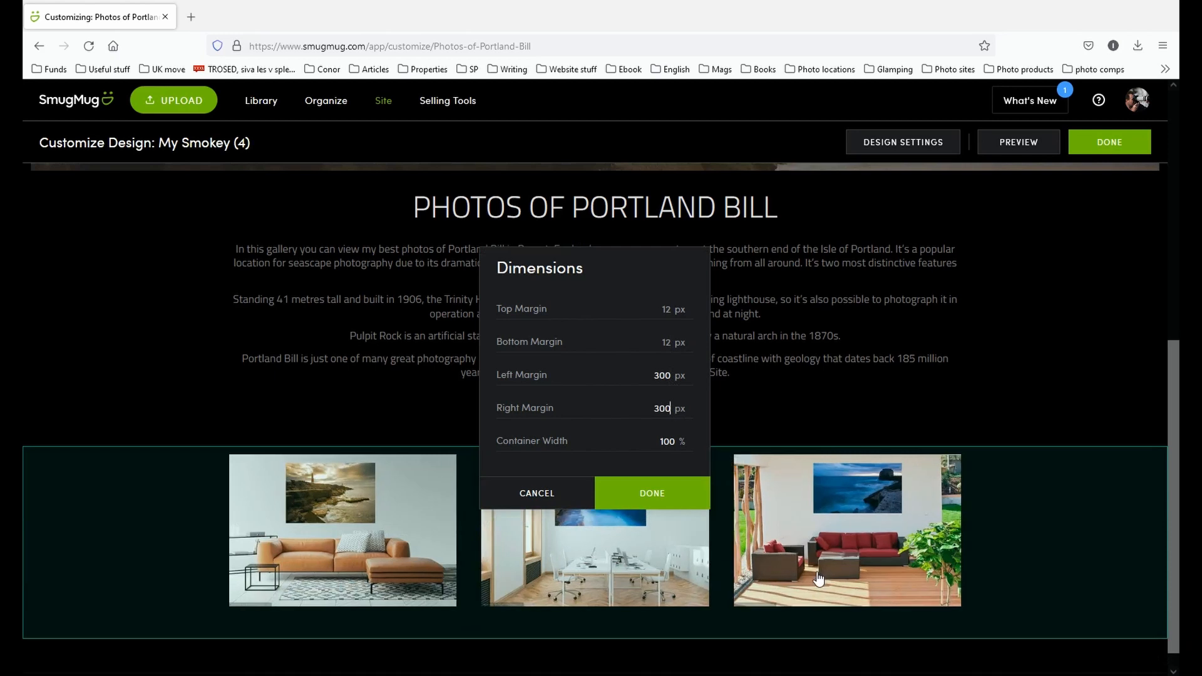
{"action": "left_click", "coordinate": [653, 492]}
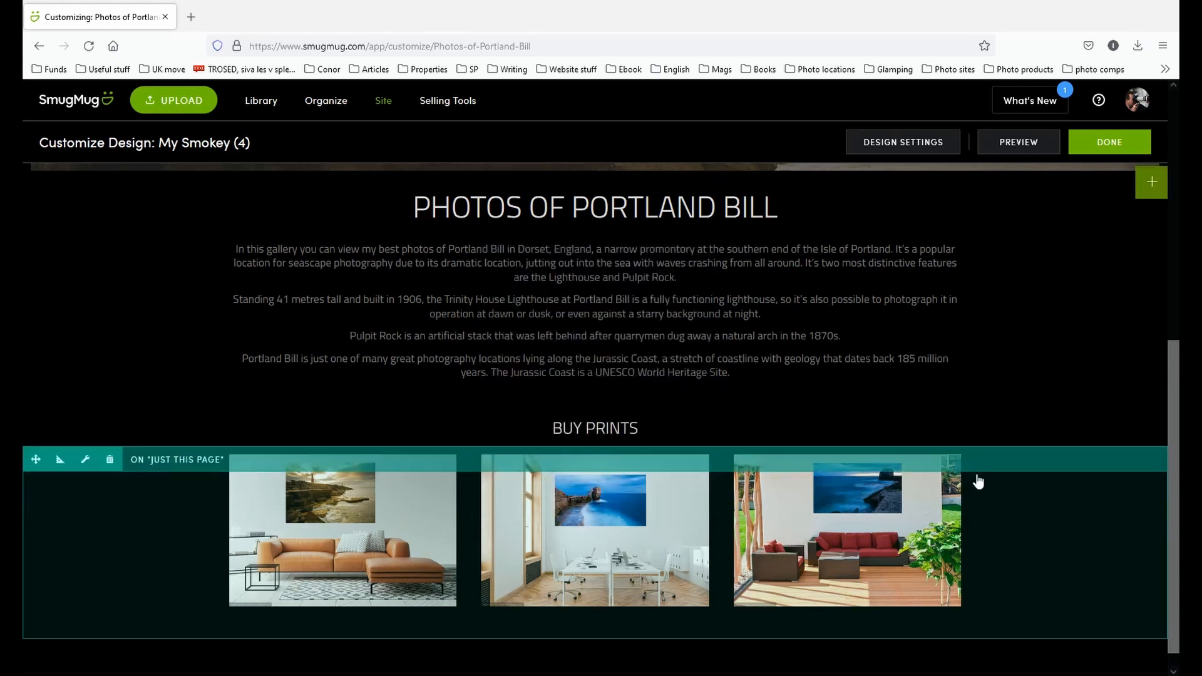
{"action": "scroll", "coordinate": [983, 487], "scroll_direction": "down", "scroll_amount": 1}
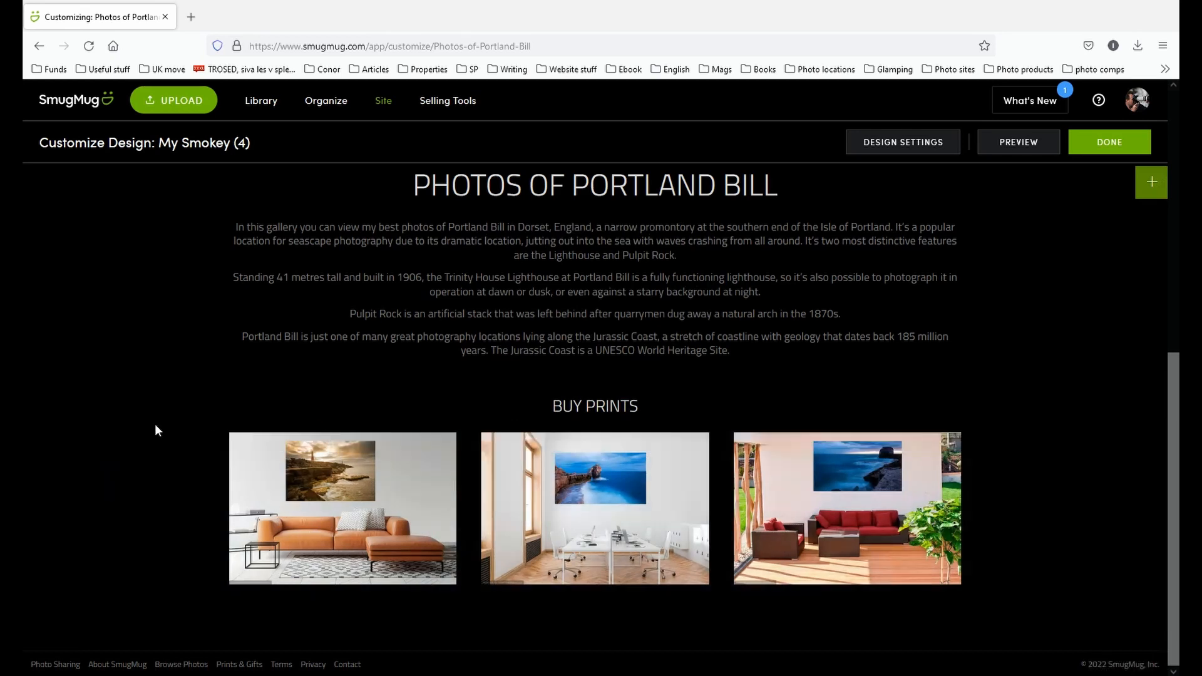
Step: Set the mockup photo block's photo size to Large and apply the Multiple Photos settings
{"action": "left_click", "coordinate": [85, 437]}
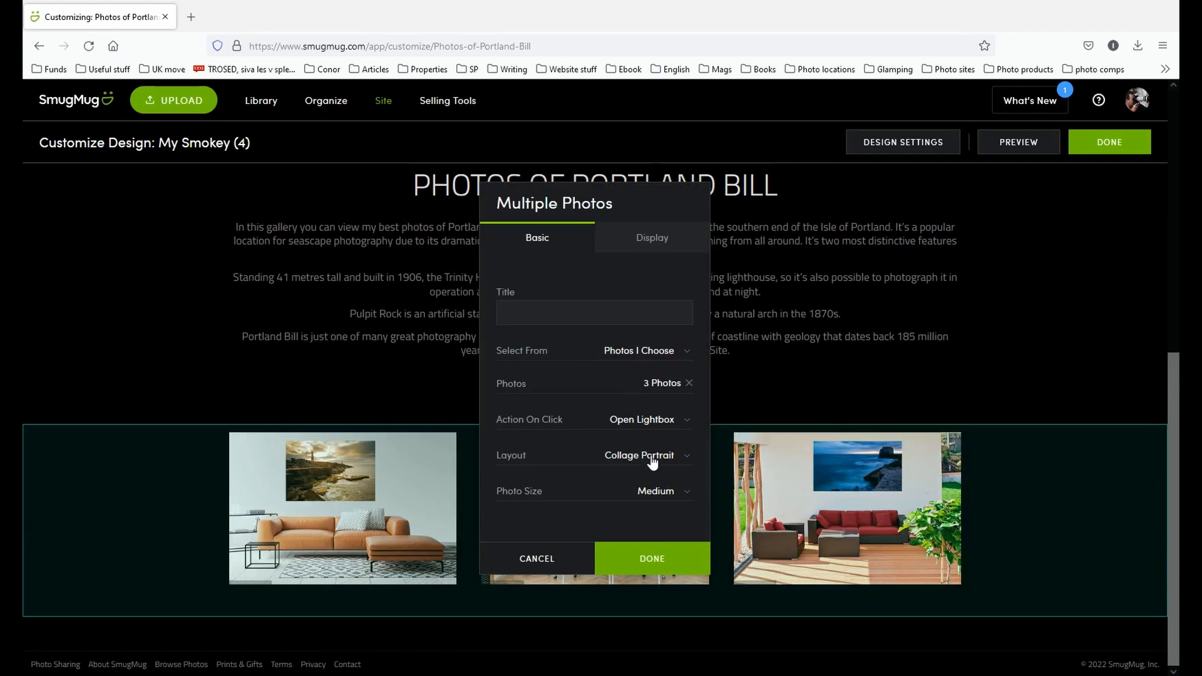
{"action": "left_click", "coordinate": [684, 491]}
{"action": "left_click", "coordinate": [686, 549]}
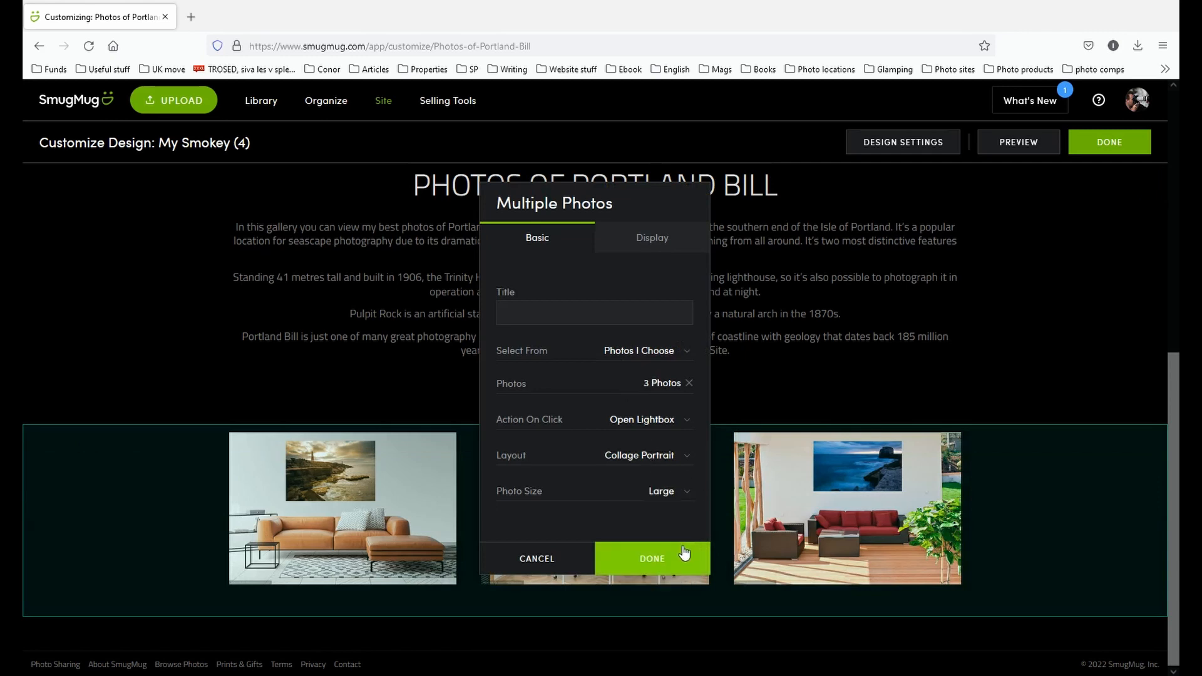
{"action": "scroll", "coordinate": [808, 537], "scroll_direction": "down", "scroll_amount": 3}
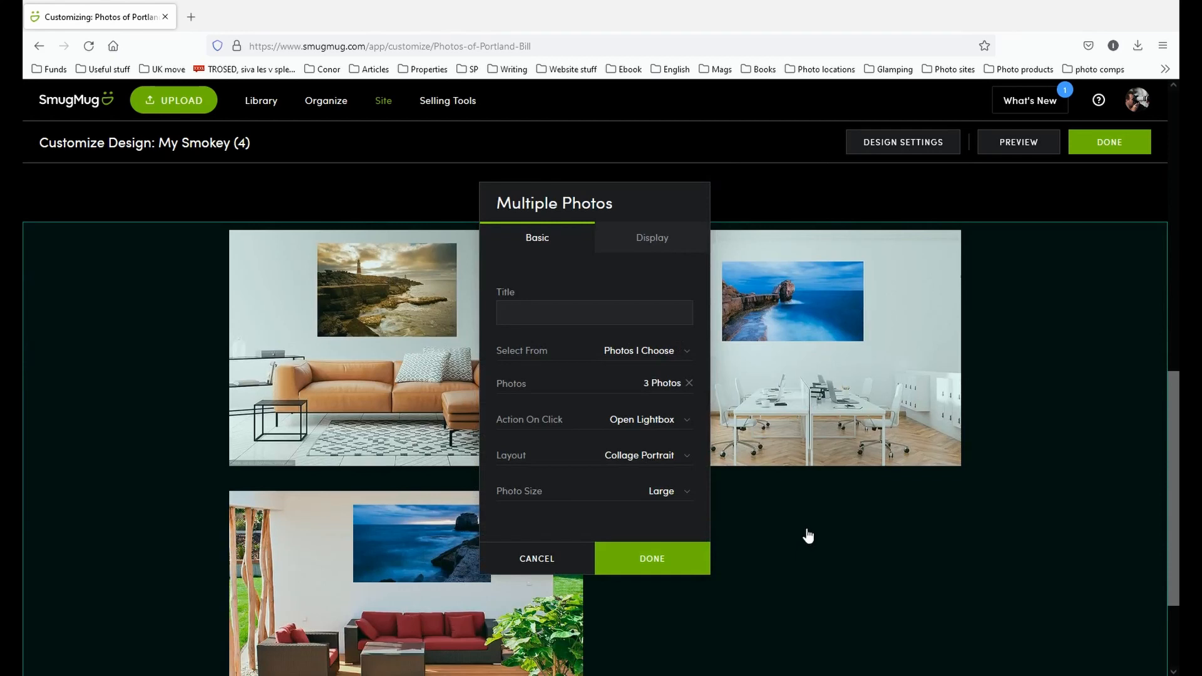
{"action": "left_click", "coordinate": [652, 237]}
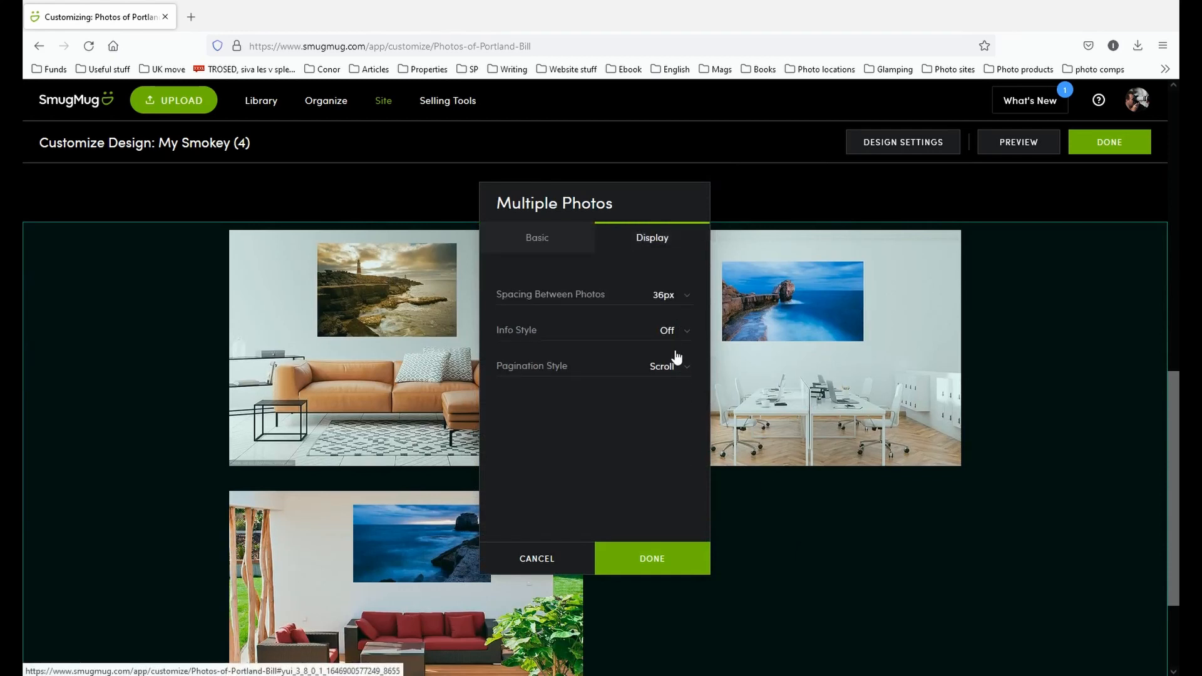
{"action": "left_click", "coordinate": [551, 246]}
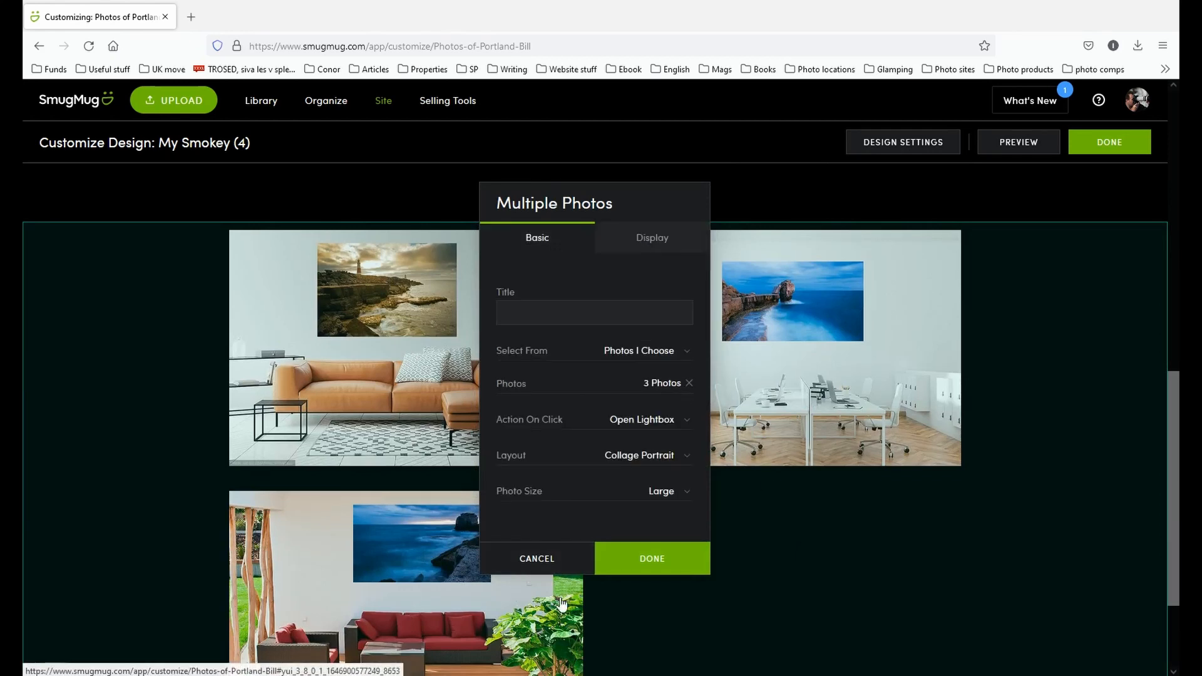
{"action": "left_click", "coordinate": [652, 557]}
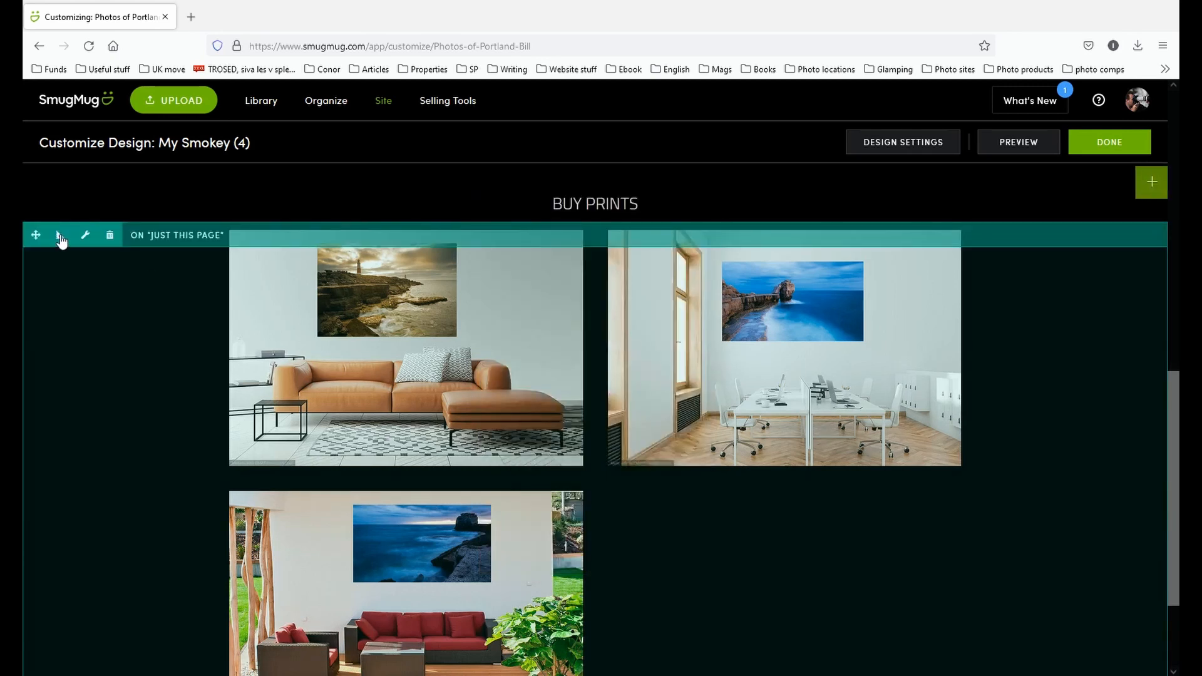
Step: Set the left and right margins of the mockup photo block to 200 px each and apply the dimensions
{"action": "left_click", "coordinate": [59, 237]}
{"action": "double_click", "coordinate": [668, 375]}
{"action": "type", "text": "20"}
{"action": "double_click", "coordinate": [663, 401]}
{"action": "type", "text": "20"}
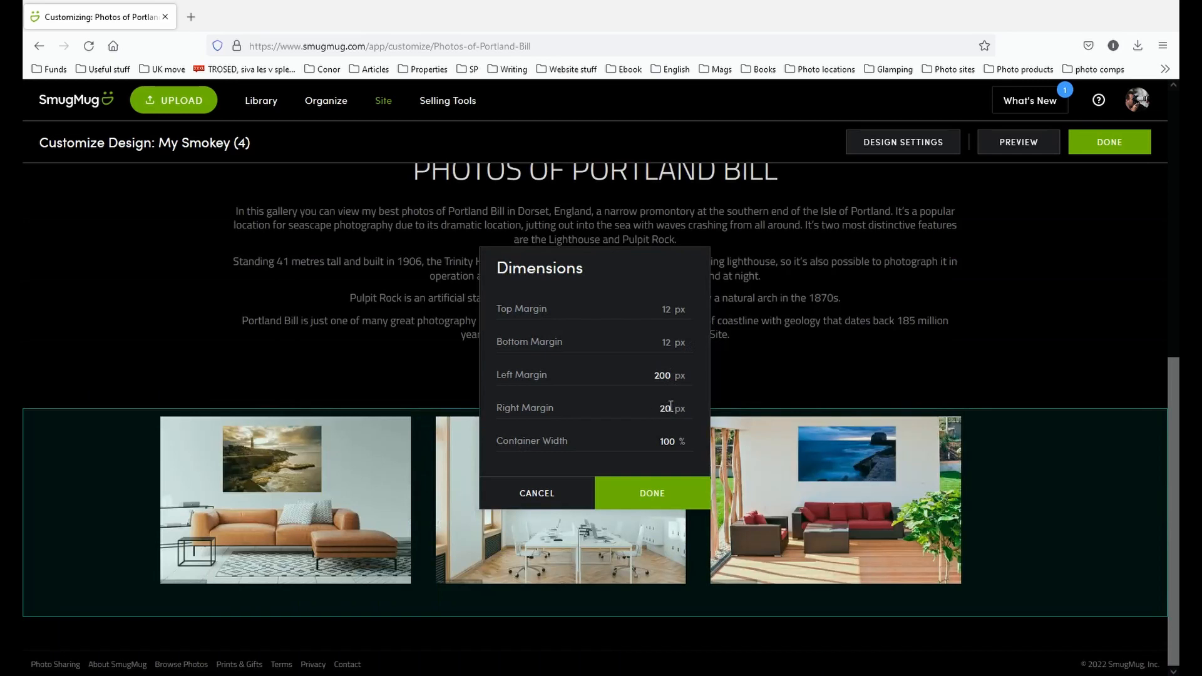
{"action": "type", "text": "0"}
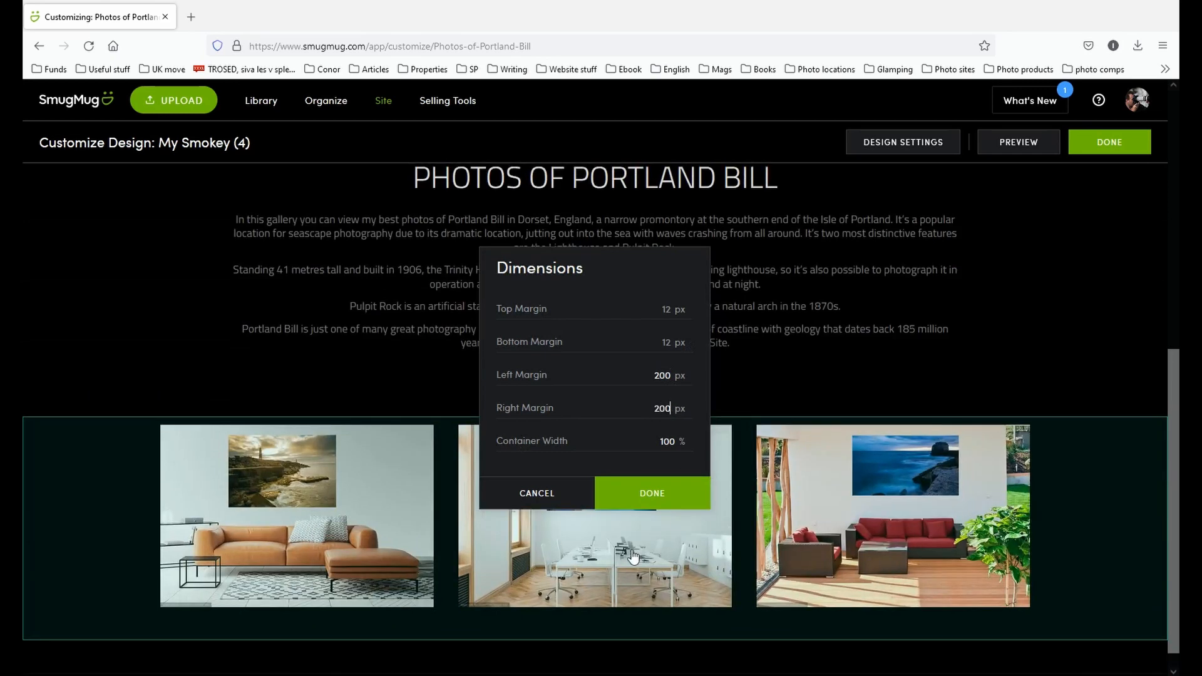
{"action": "left_click", "coordinate": [652, 498]}
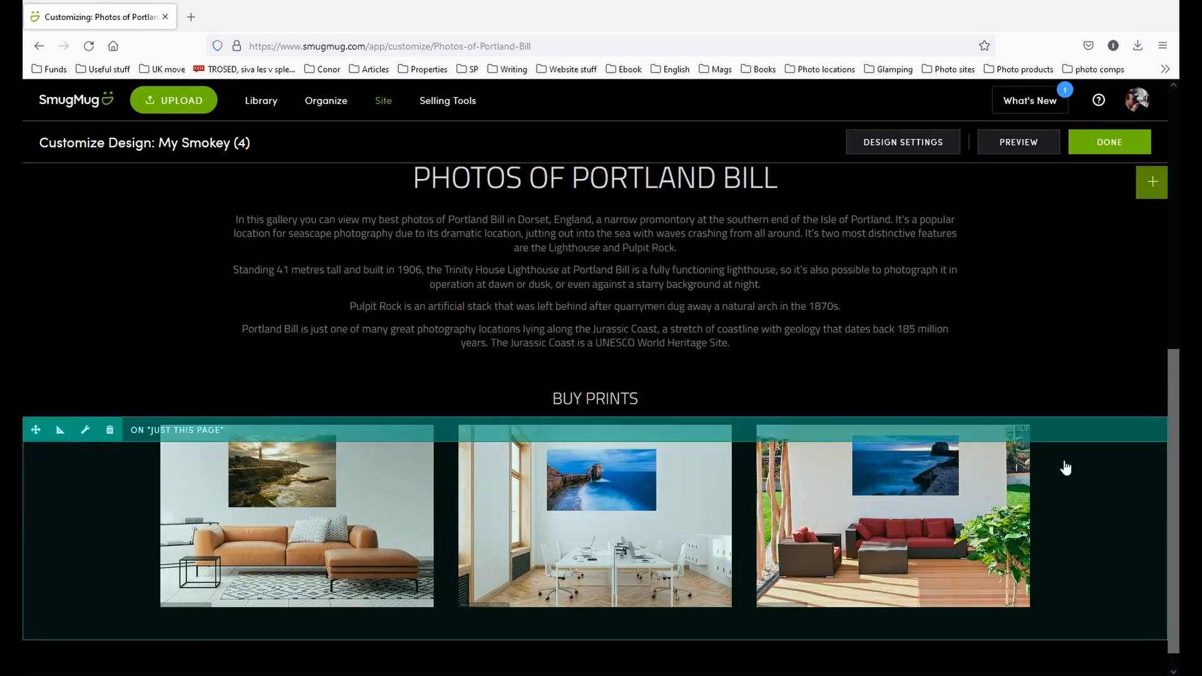
Step: Add a Text content block to just this page, directly beneath the three wall mockups
{"action": "scroll", "coordinate": [1126, 462], "scroll_direction": "down", "scroll_amount": 1}
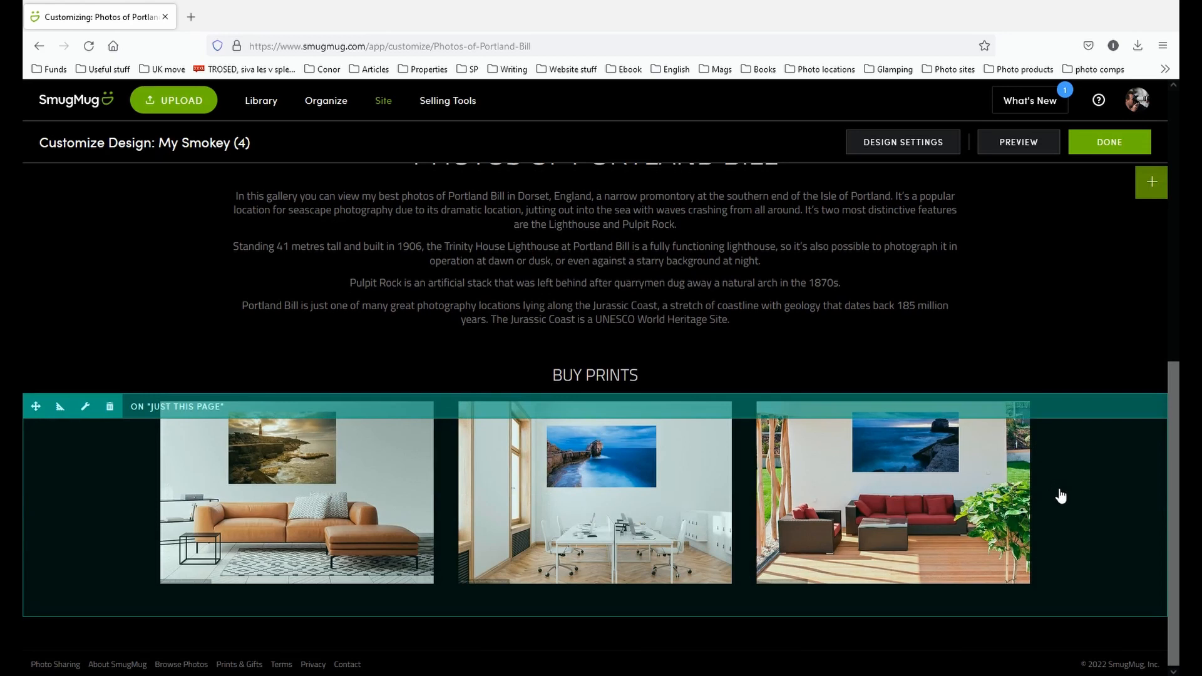
{"action": "left_click", "coordinate": [1152, 183]}
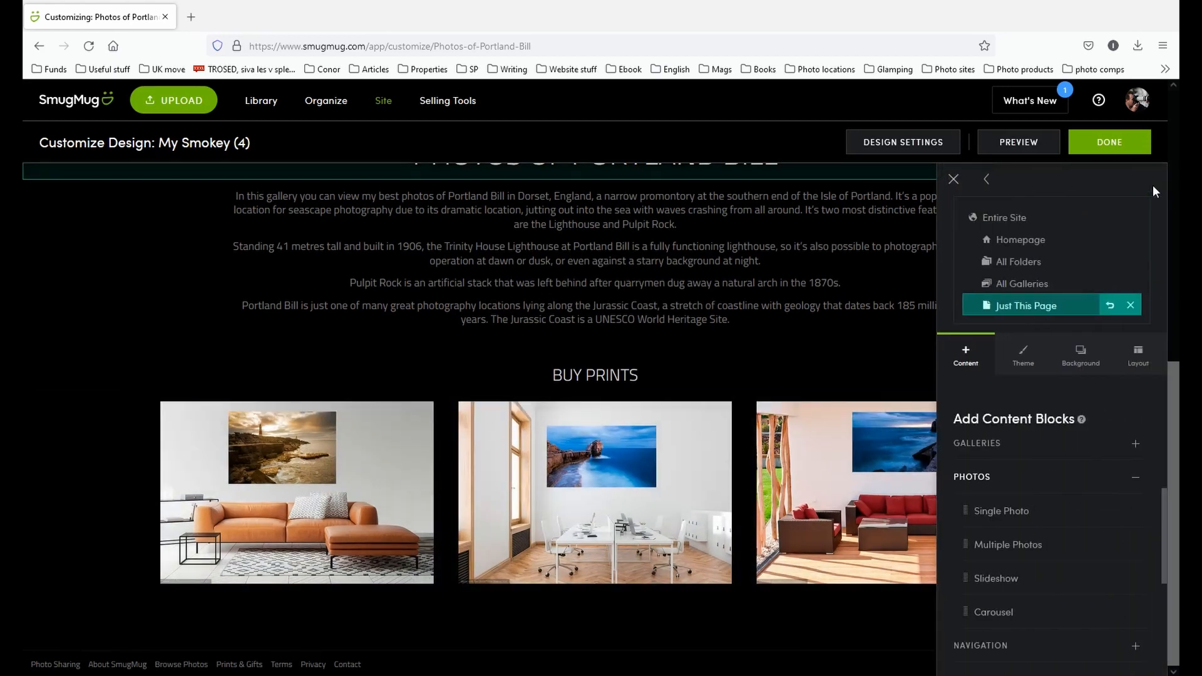
{"action": "scroll", "coordinate": [1059, 444], "scroll_direction": "down", "scroll_amount": 4}
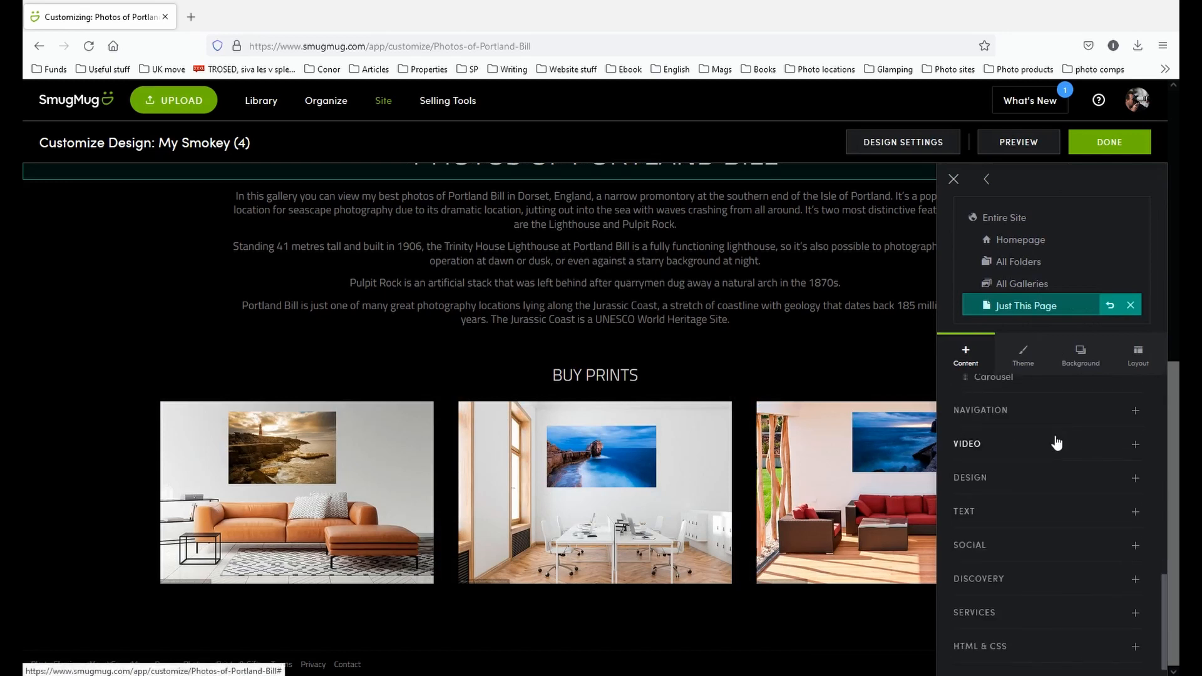
{"action": "left_click", "coordinate": [1137, 495]}
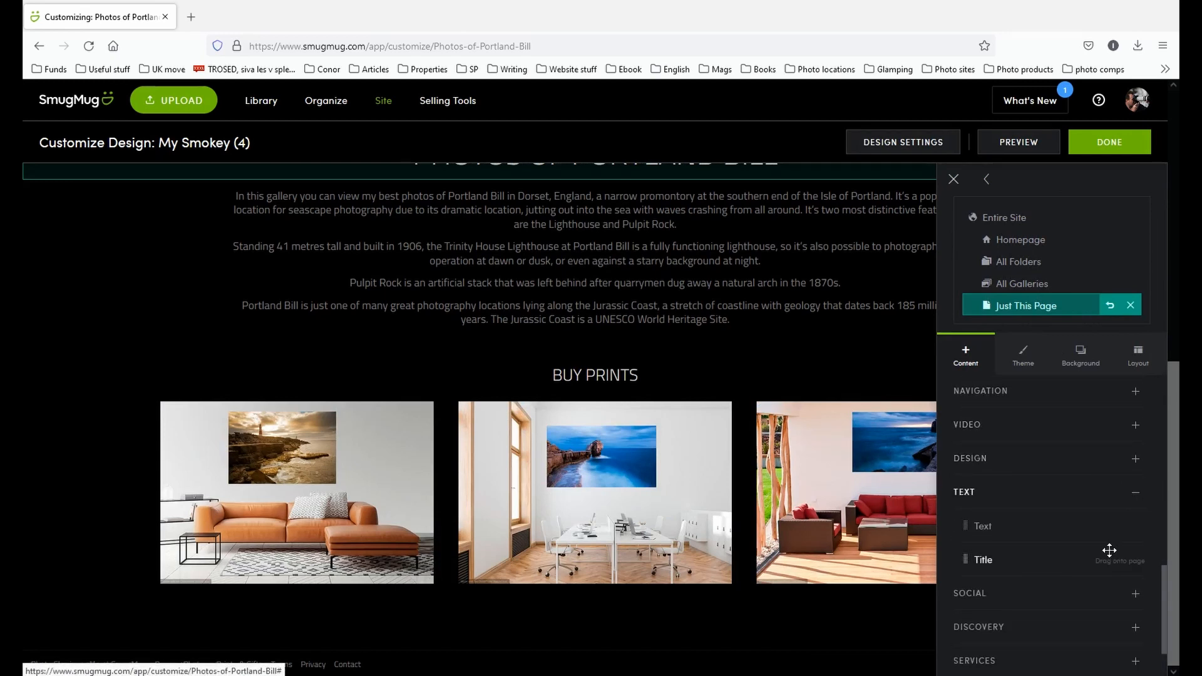
{"action": "left_click_drag", "start_coordinate": [1012, 526], "coordinate": [590, 555]}
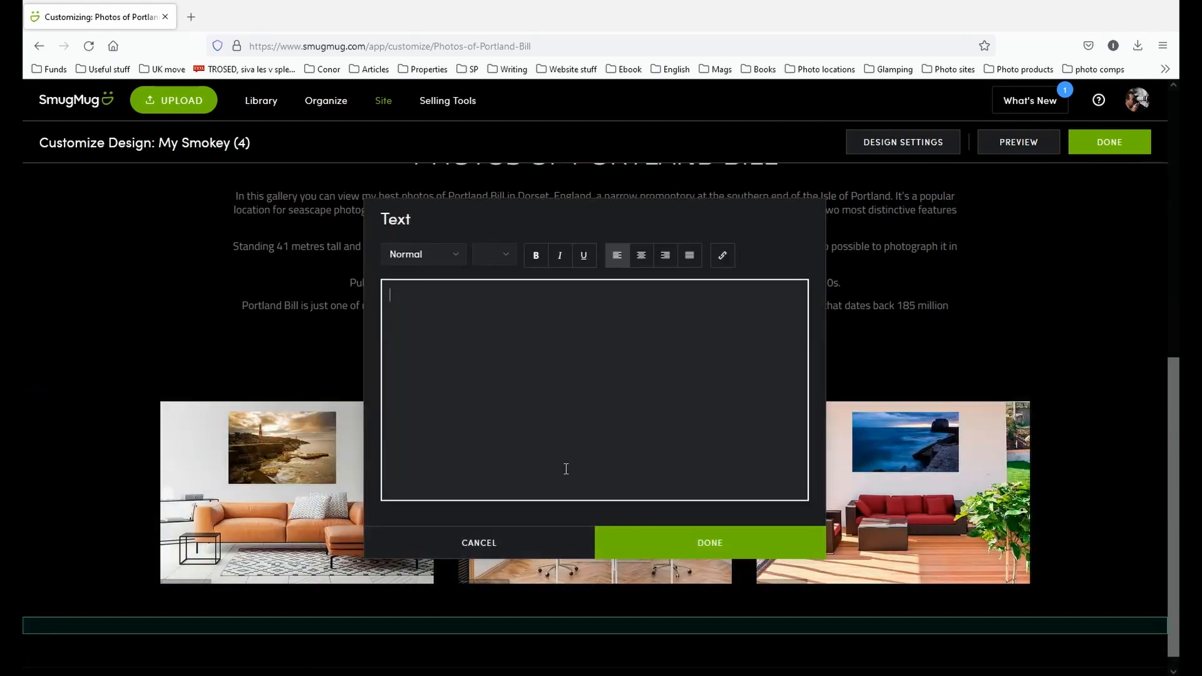
Step: Switch to the Word document, copy the two fine art print sentences at its end, and paste them into the new Text block
{"action": "key", "text": "alt+Tab"}
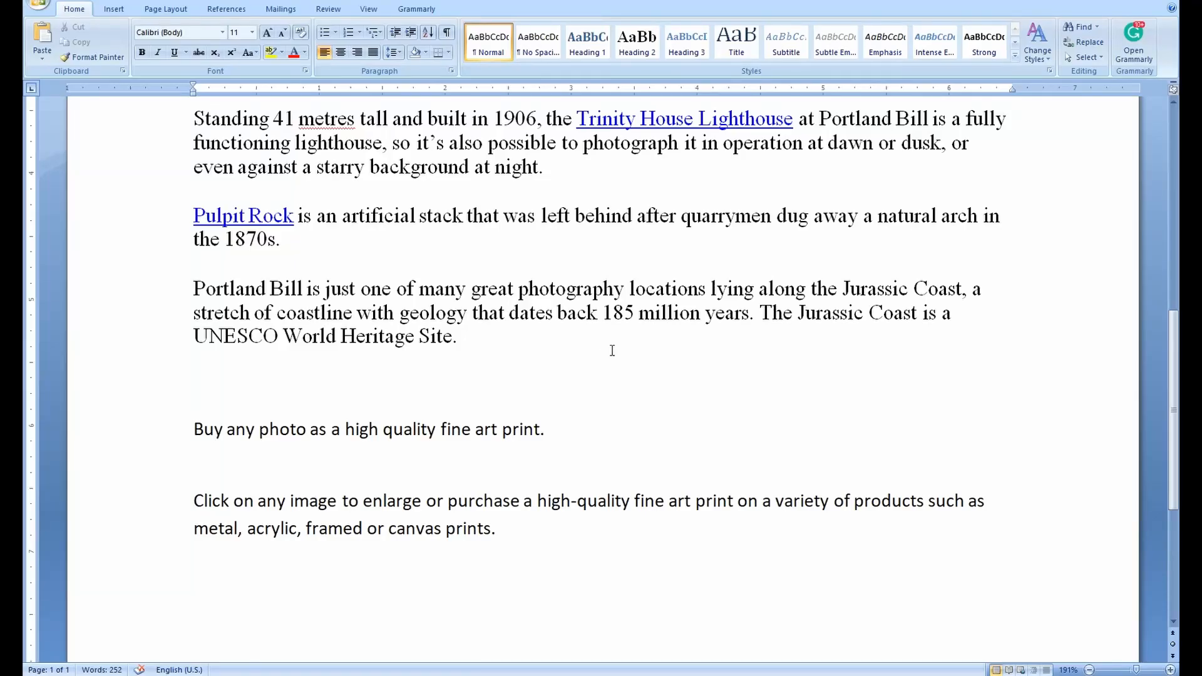
{"action": "left_click_drag", "start_coordinate": [505, 529], "coordinate": [169, 422]}
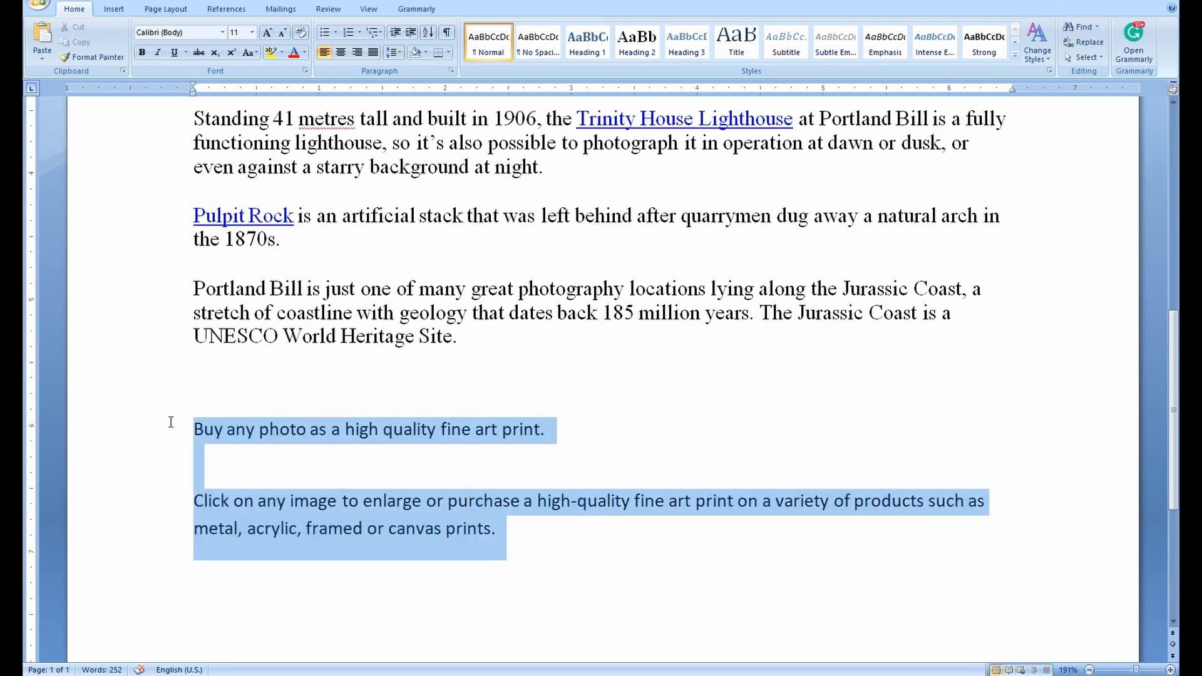
{"action": "right_click", "coordinate": [202, 425]}
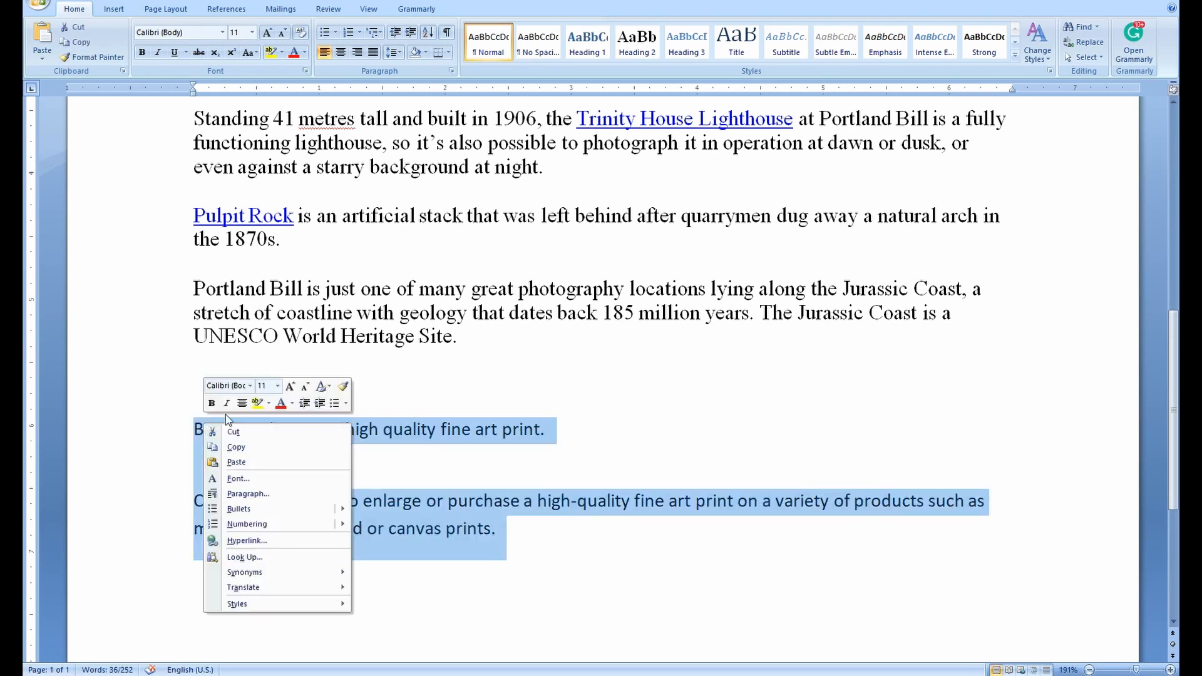
{"action": "left_click", "coordinate": [247, 447]}
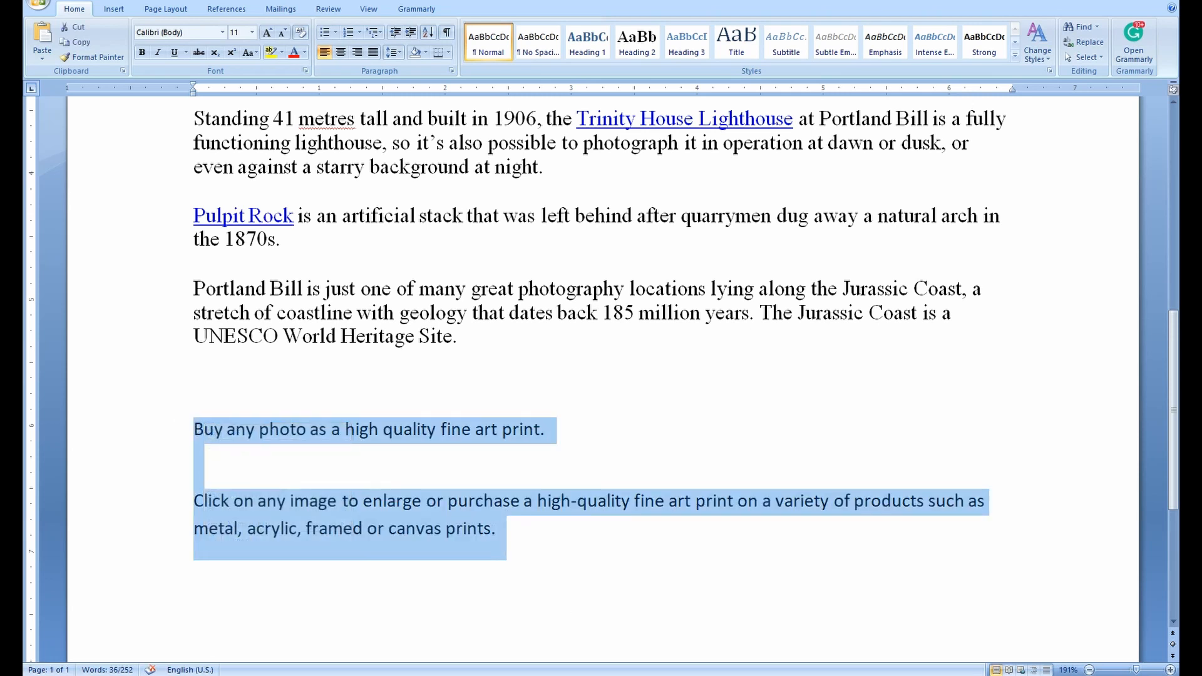
{"action": "left_click", "coordinate": [447, 675]}
{"action": "right_click", "coordinate": [562, 333]}
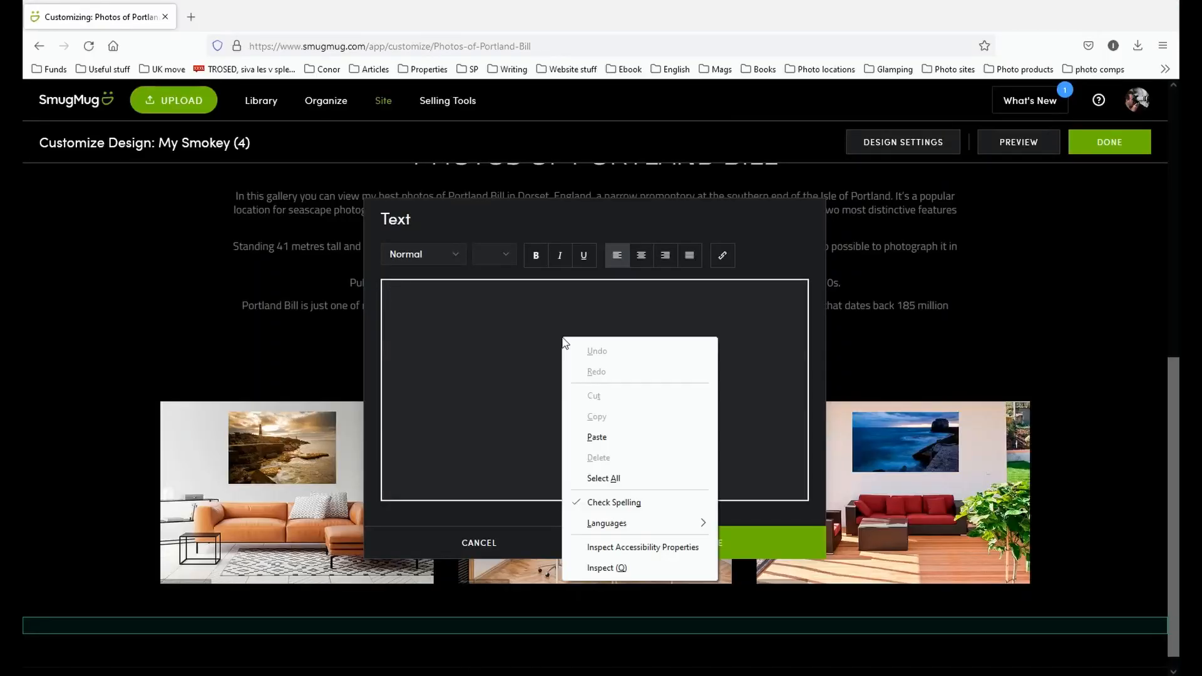
{"action": "left_click", "coordinate": [615, 433]}
Step: Centre all the pasted text and start a new paragraph at "Click on any image to enlarge"
{"action": "key", "text": "ctrl+a"}
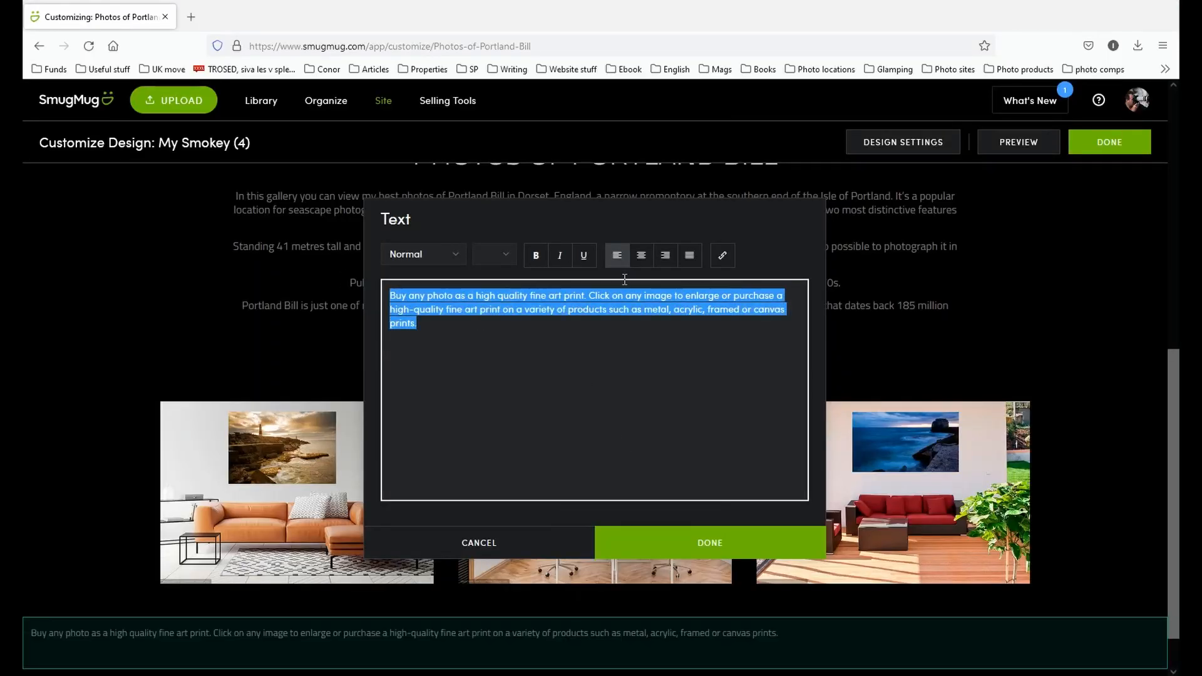
{"action": "left_click", "coordinate": [641, 255]}
{"action": "left_click", "coordinate": [645, 310]}
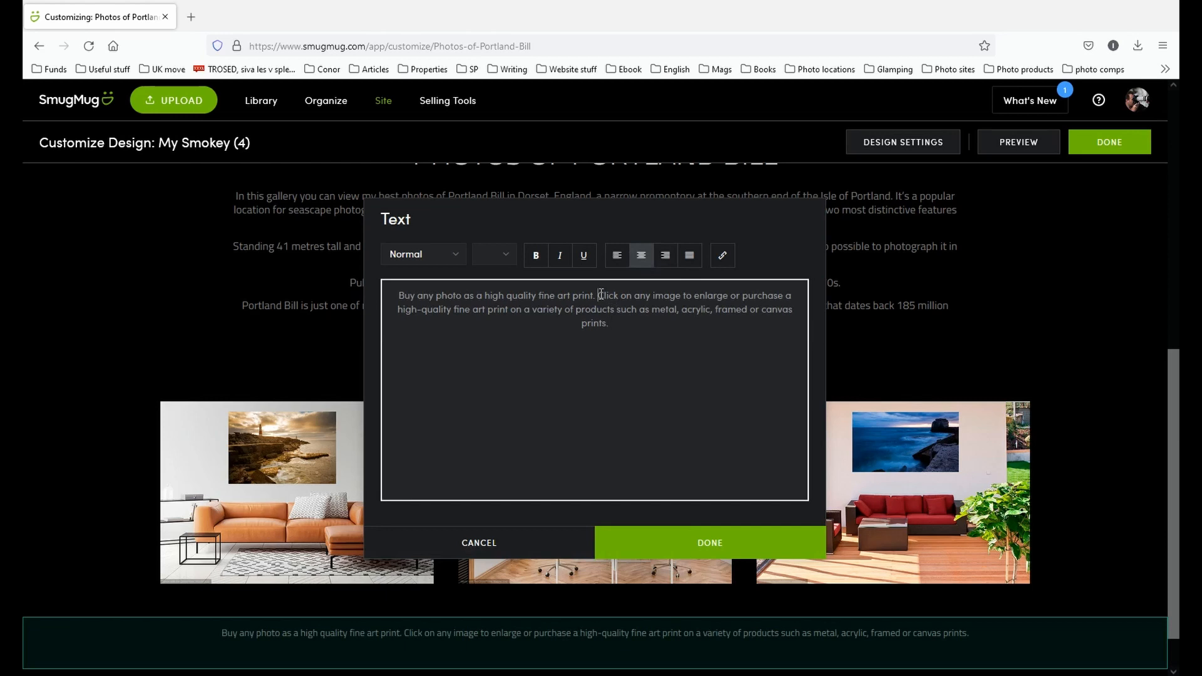
{"action": "key", "text": "Return"}
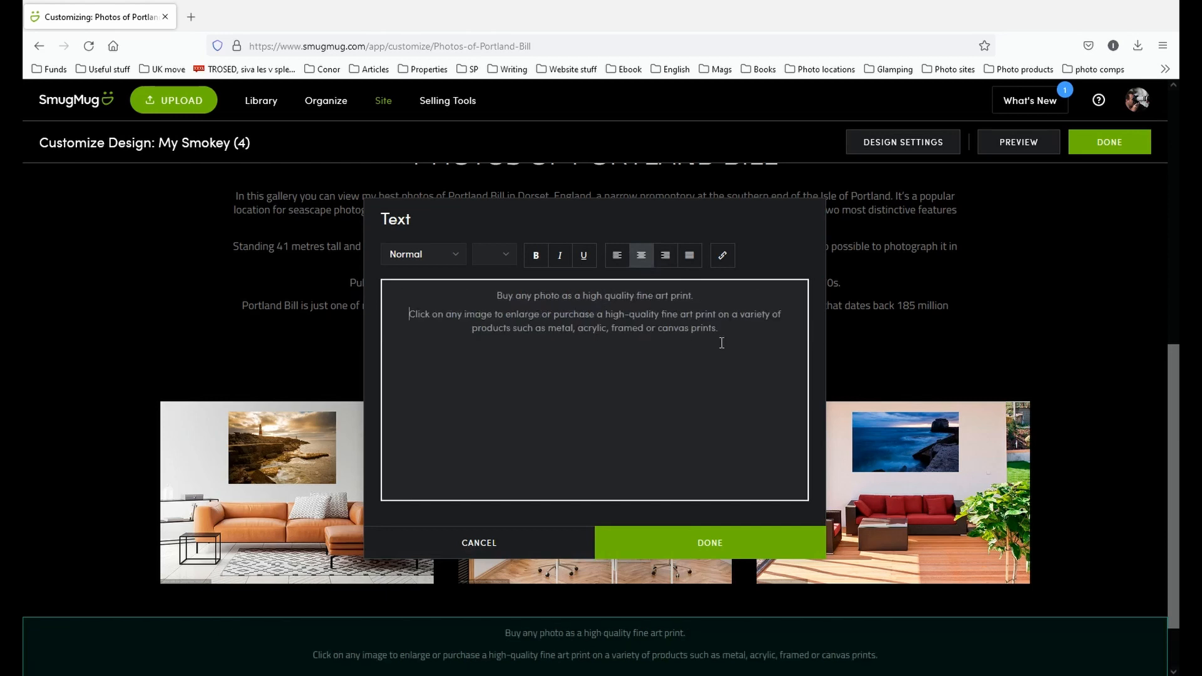
Step: Format the line "Buy any photo as a high quality fine art print." as Heading - 3
{"action": "left_click_drag", "start_coordinate": [700, 295], "coordinate": [474, 295]}
{"action": "left_click", "coordinate": [456, 254]}
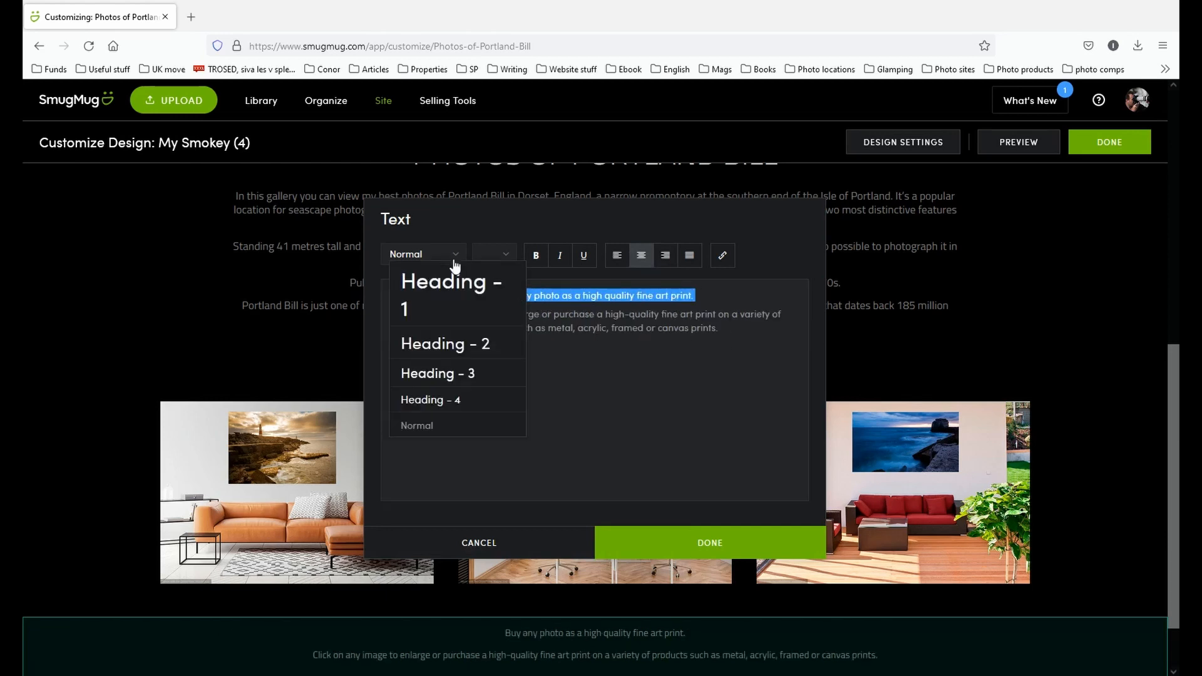
{"action": "left_click", "coordinate": [464, 374]}
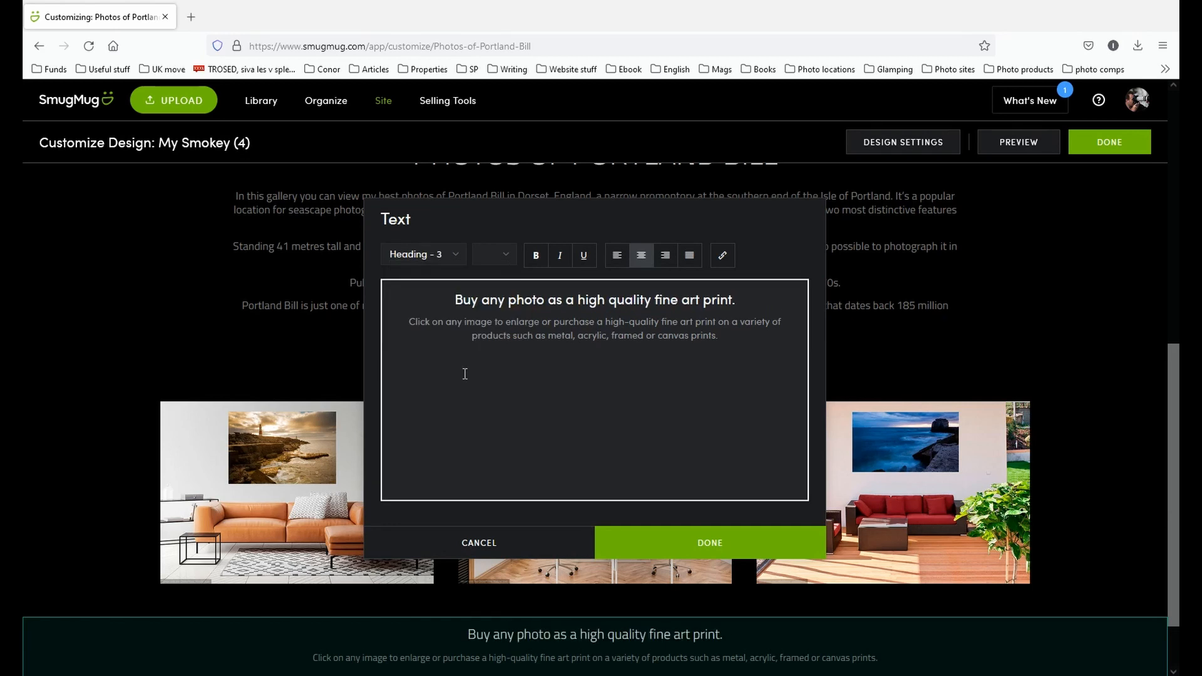
Step: Set the "Click on any image" paragraph to font size 16 and apply the Text block
{"action": "left_click_drag", "start_coordinate": [721, 336], "coordinate": [390, 322]}
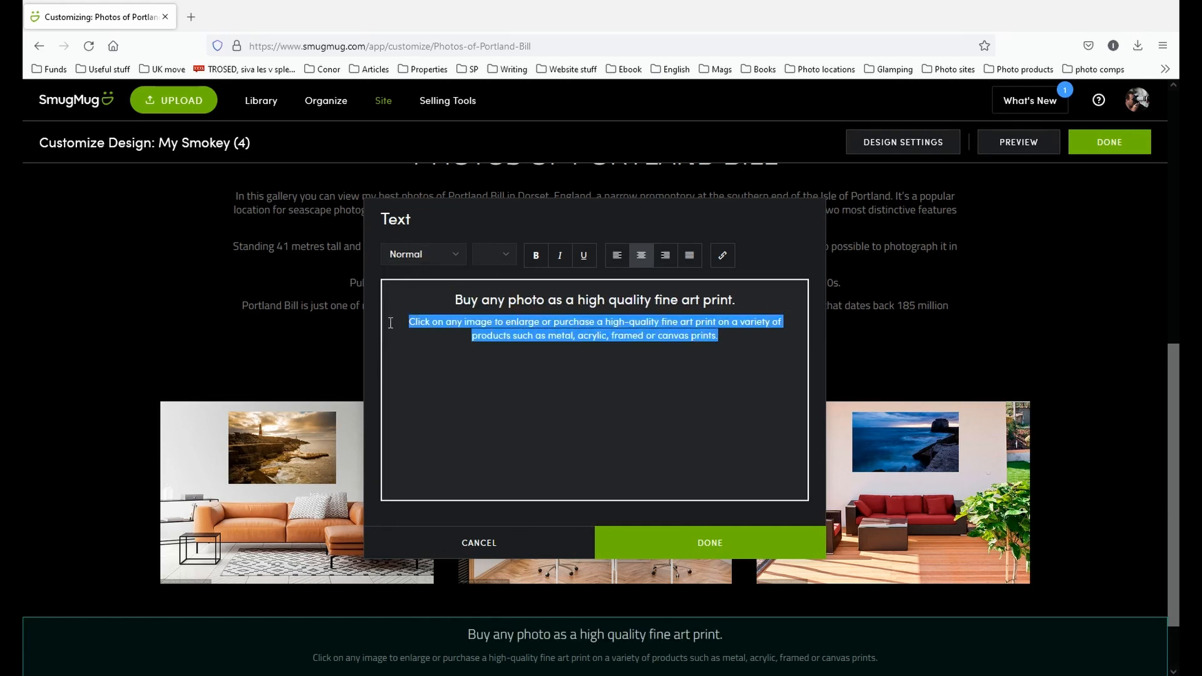
{"action": "left_click", "coordinate": [501, 259]}
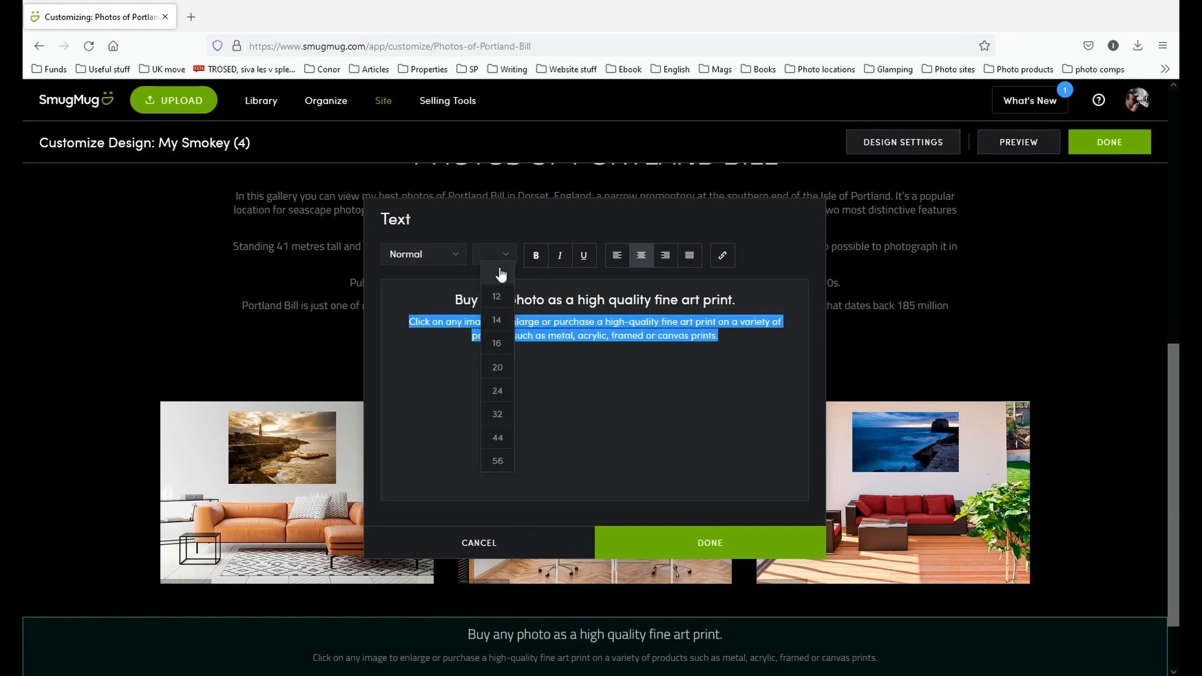
{"action": "left_click", "coordinate": [500, 349]}
{"action": "left_click", "coordinate": [714, 549]}
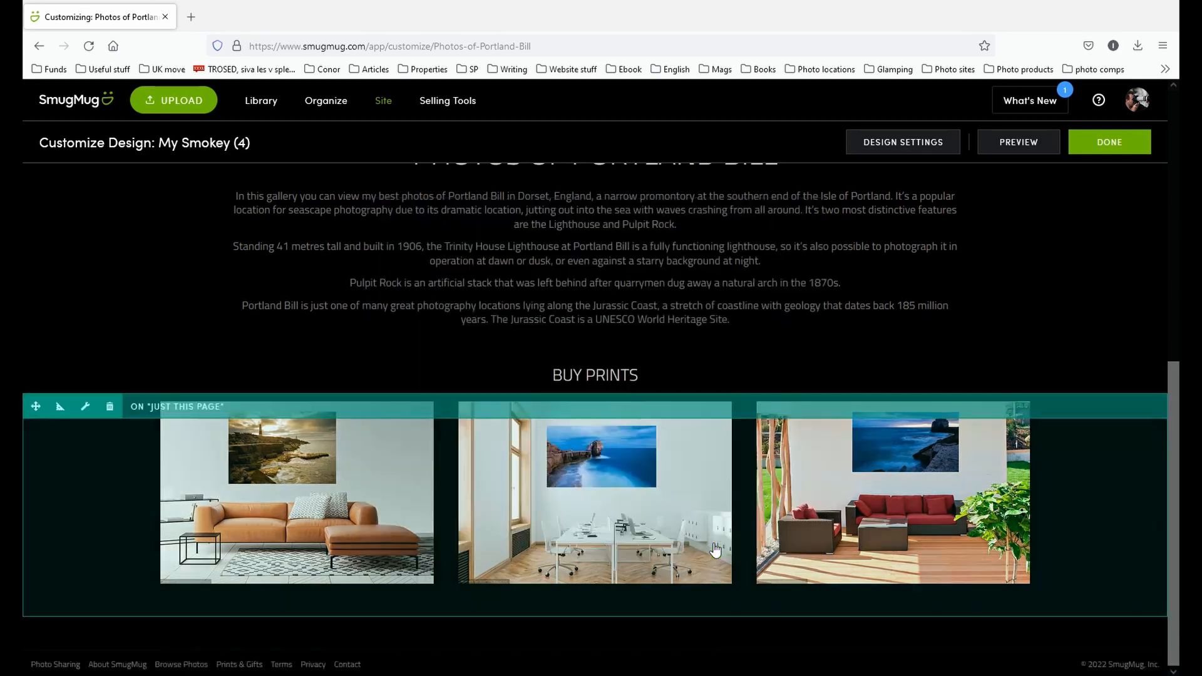
Step: Add a Multiple Photos block beneath the fine art print text and clear its default title
{"action": "scroll", "coordinate": [858, 569], "scroll_direction": "down", "scroll_amount": 2}
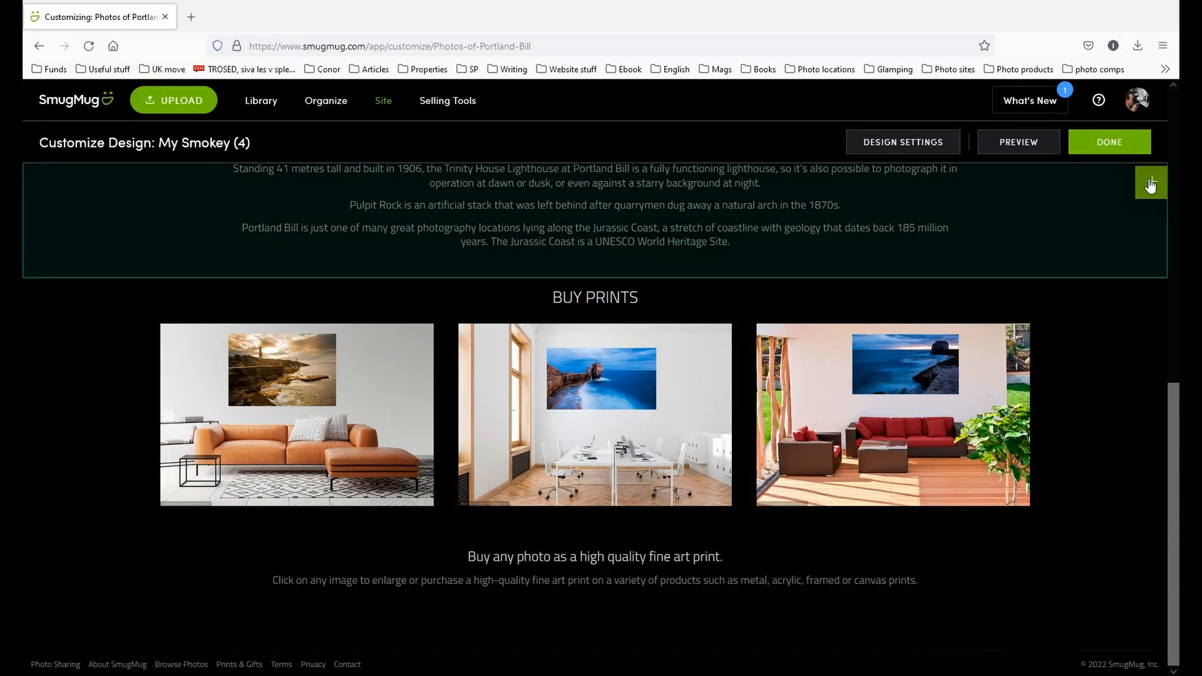
{"action": "left_click", "coordinate": [1152, 182]}
{"action": "scroll", "coordinate": [1065, 513], "scroll_direction": "down", "scroll_amount": 2}
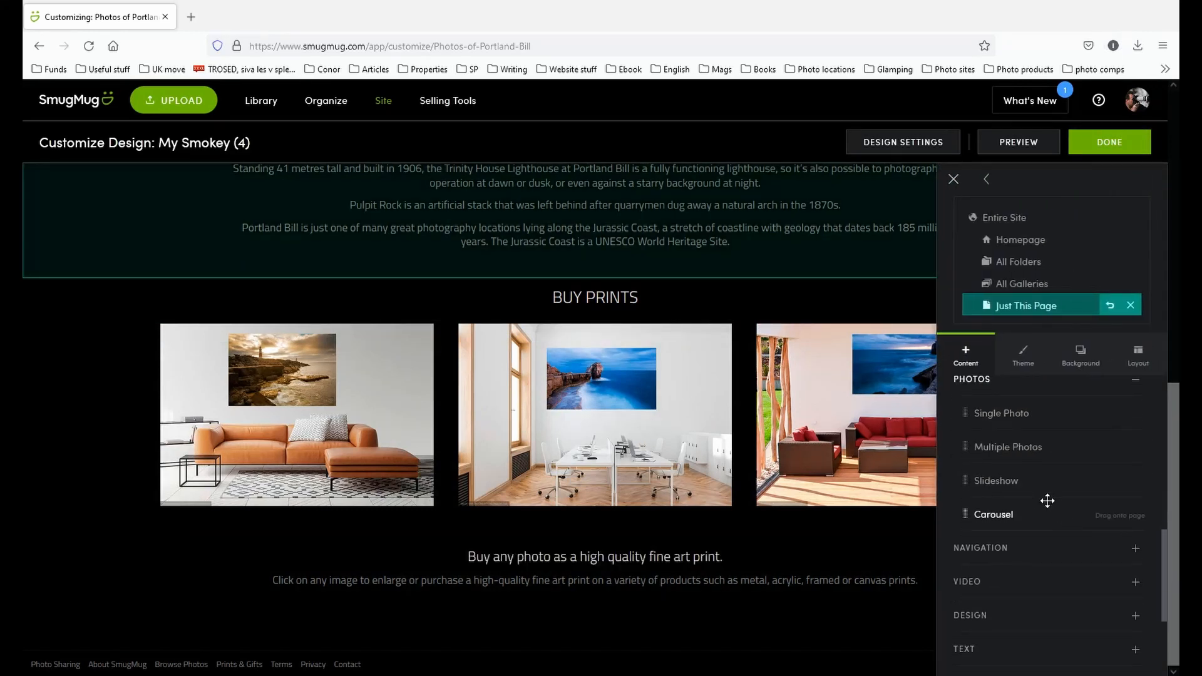
{"action": "left_click_drag", "start_coordinate": [1028, 449], "coordinate": [597, 638]}
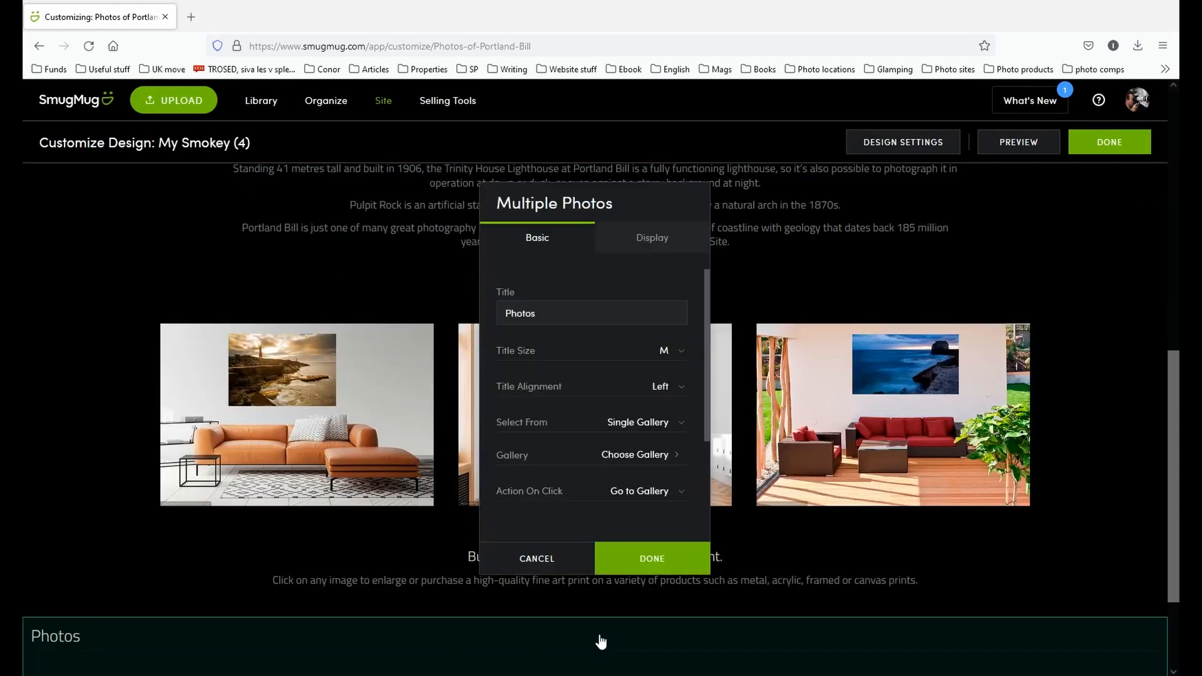
{"action": "left_click_drag", "start_coordinate": [547, 322], "coordinate": [431, 315]}
{"action": "key", "text": "BackSpace"}
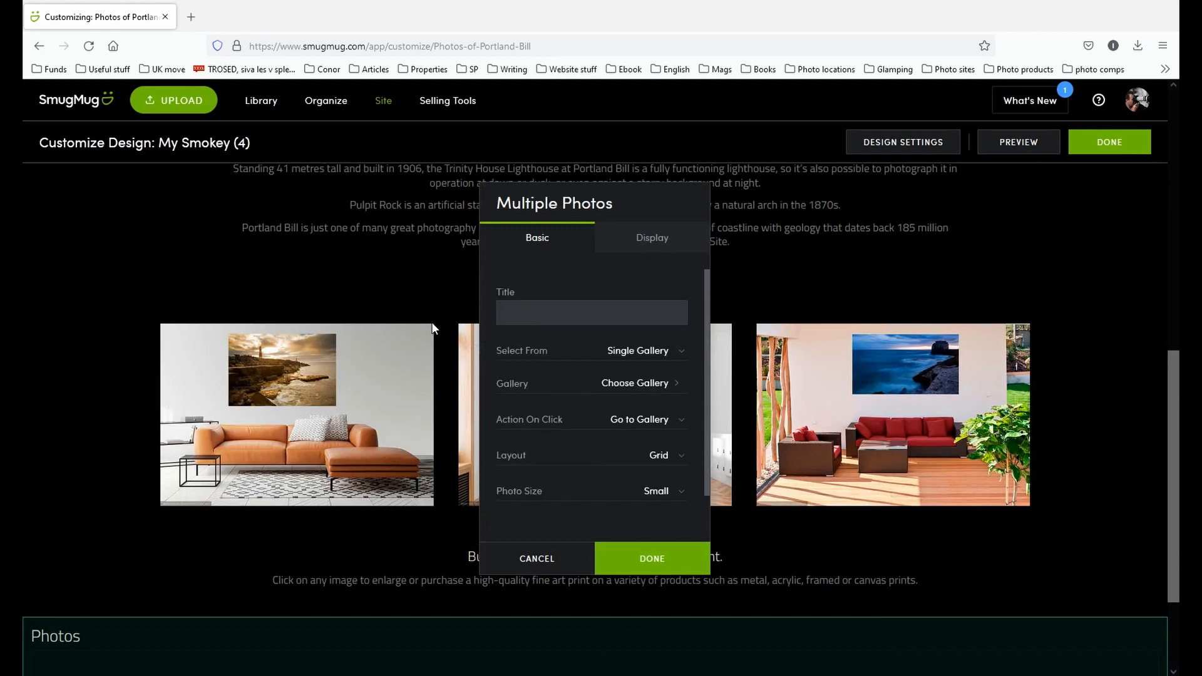
Step: Source the Multiple Photos block from a Single Gallery and choose the Portland Bill in Dorset gallery
{"action": "left_click", "coordinate": [683, 359]}
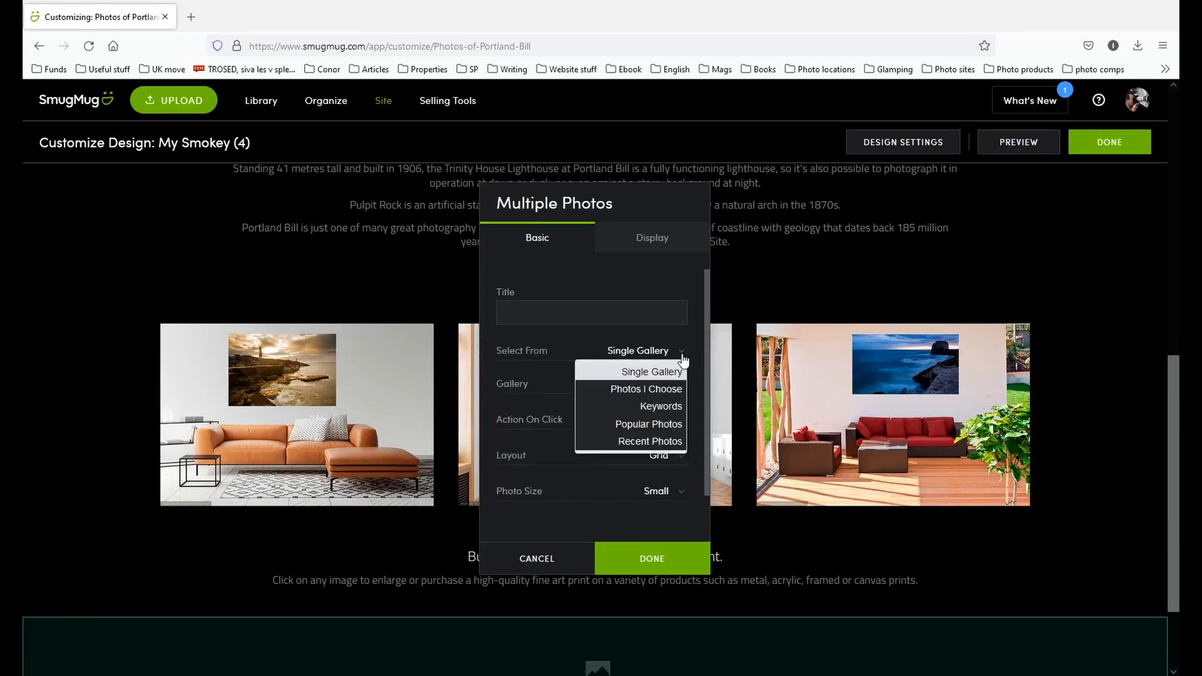
{"action": "left_click", "coordinate": [671, 375]}
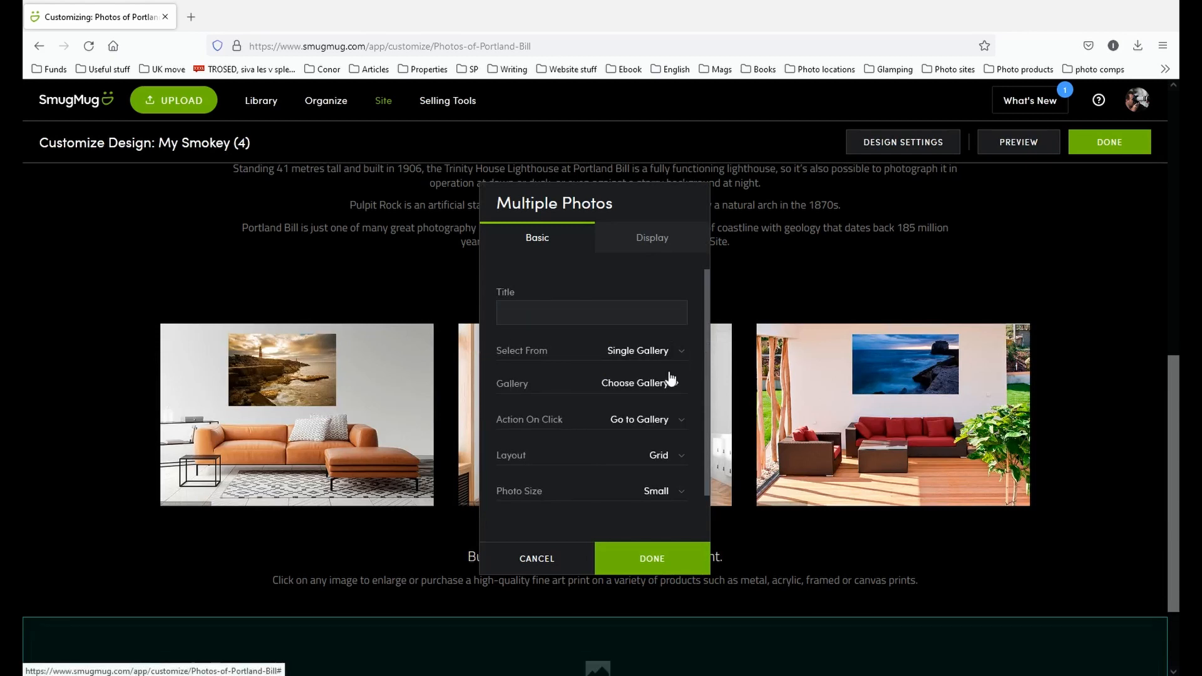
{"action": "left_click", "coordinate": [651, 385]}
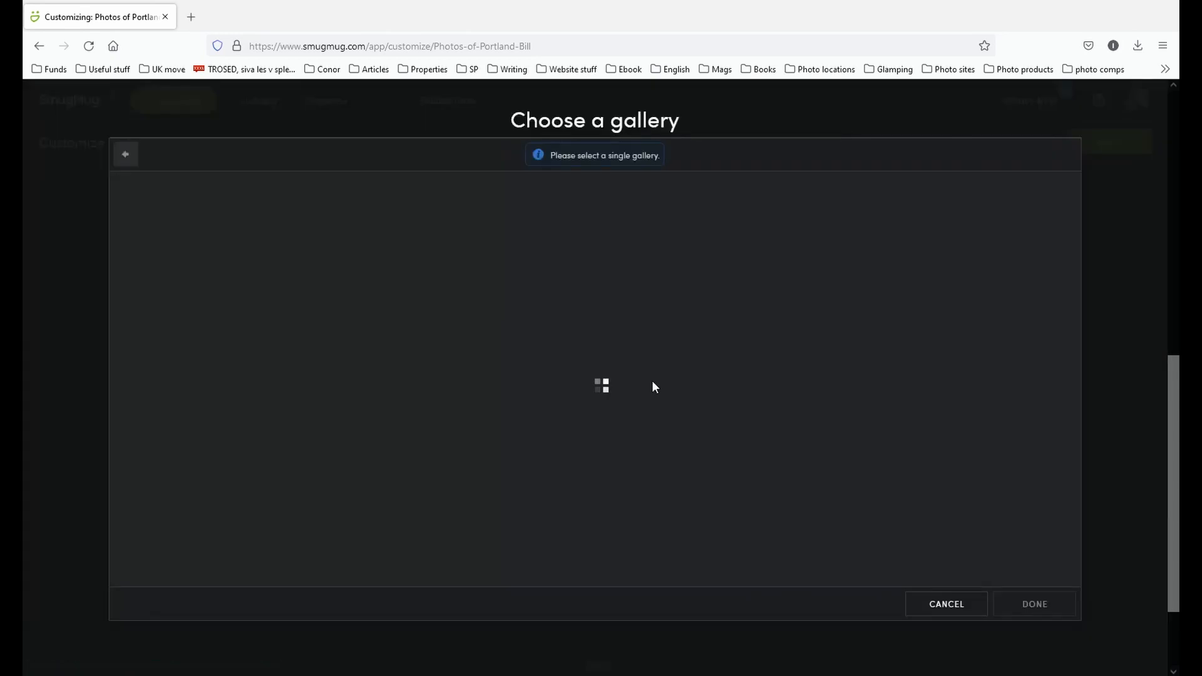
{"action": "left_click", "coordinate": [880, 241]}
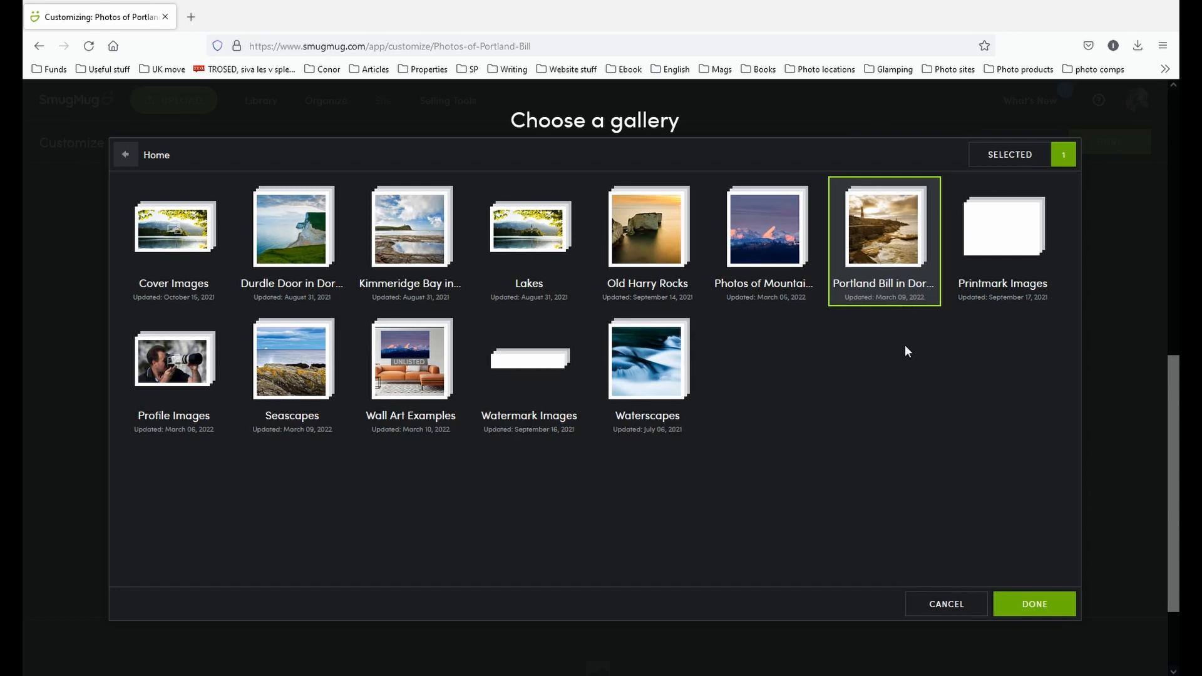
{"action": "left_click", "coordinate": [1035, 604]}
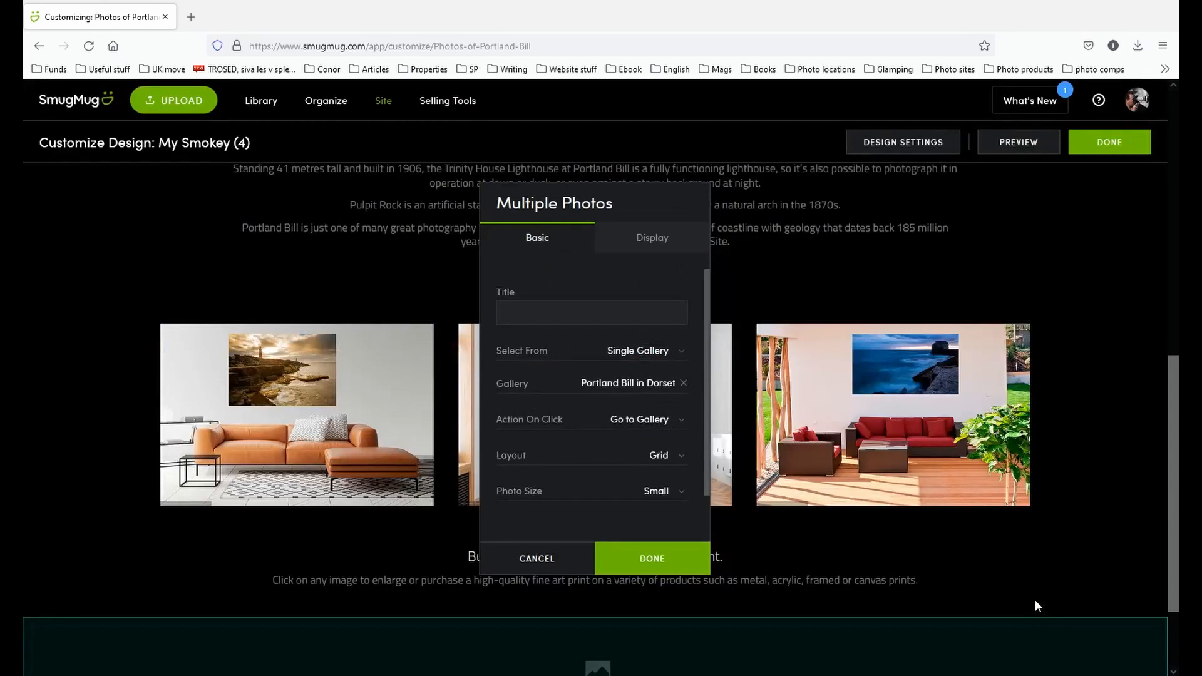
Step: Set the photo block's click action to Open Lightbox and its layout to Collage Landscape
{"action": "scroll", "coordinate": [1030, 542], "scroll_direction": "down", "scroll_amount": 2}
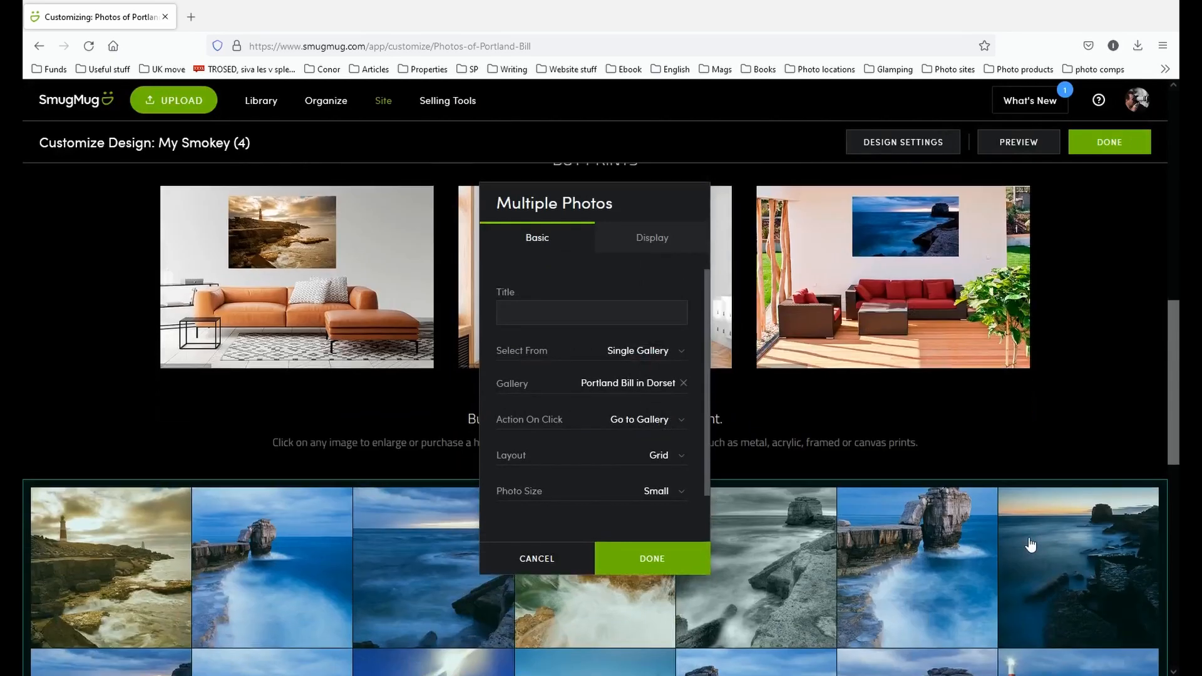
{"action": "scroll", "coordinate": [1040, 540], "scroll_direction": "down", "scroll_amount": 2}
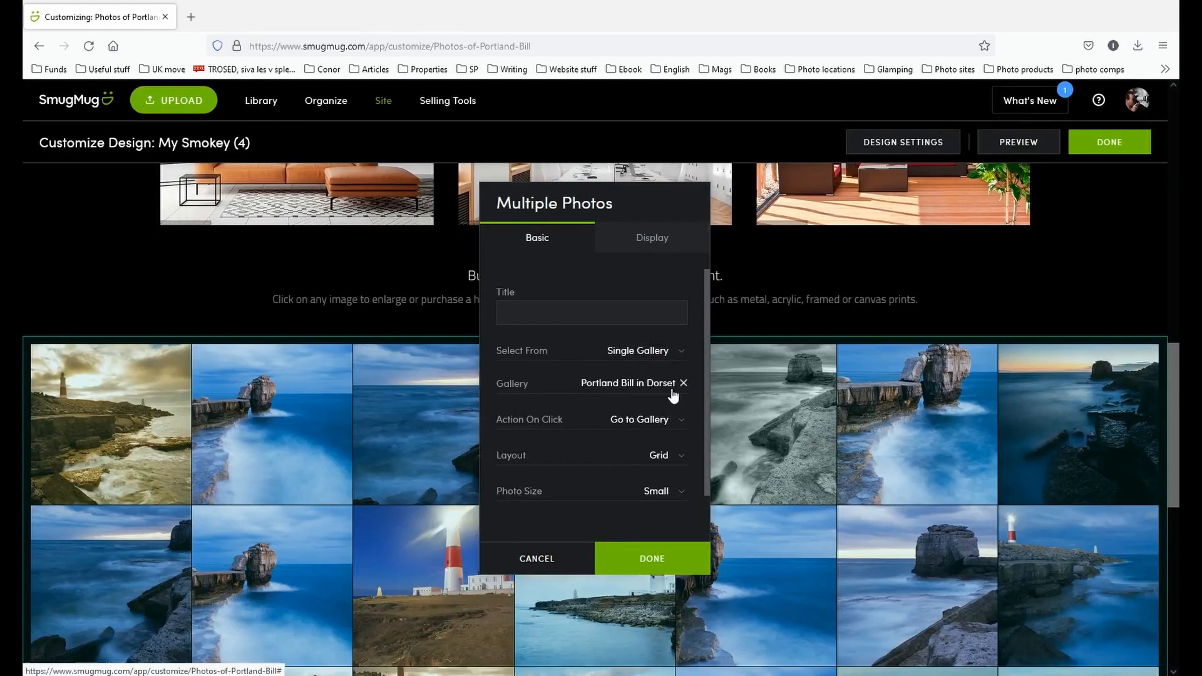
{"action": "left_click", "coordinate": [682, 424]}
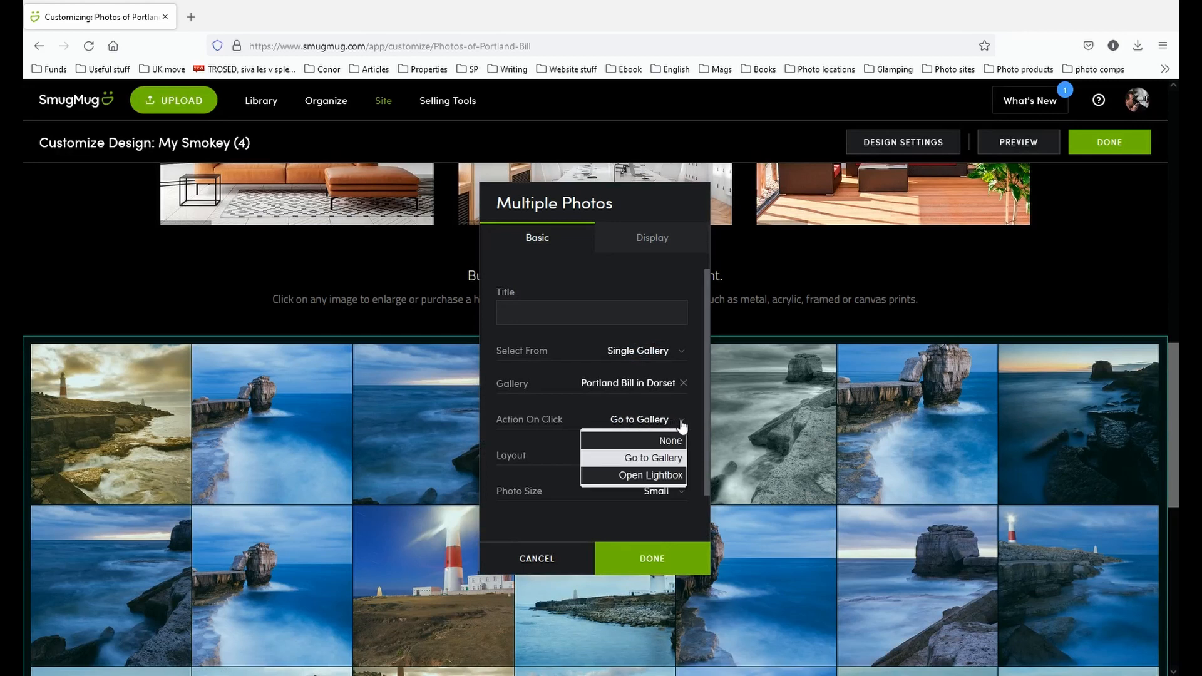
{"action": "left_click", "coordinate": [665, 474]}
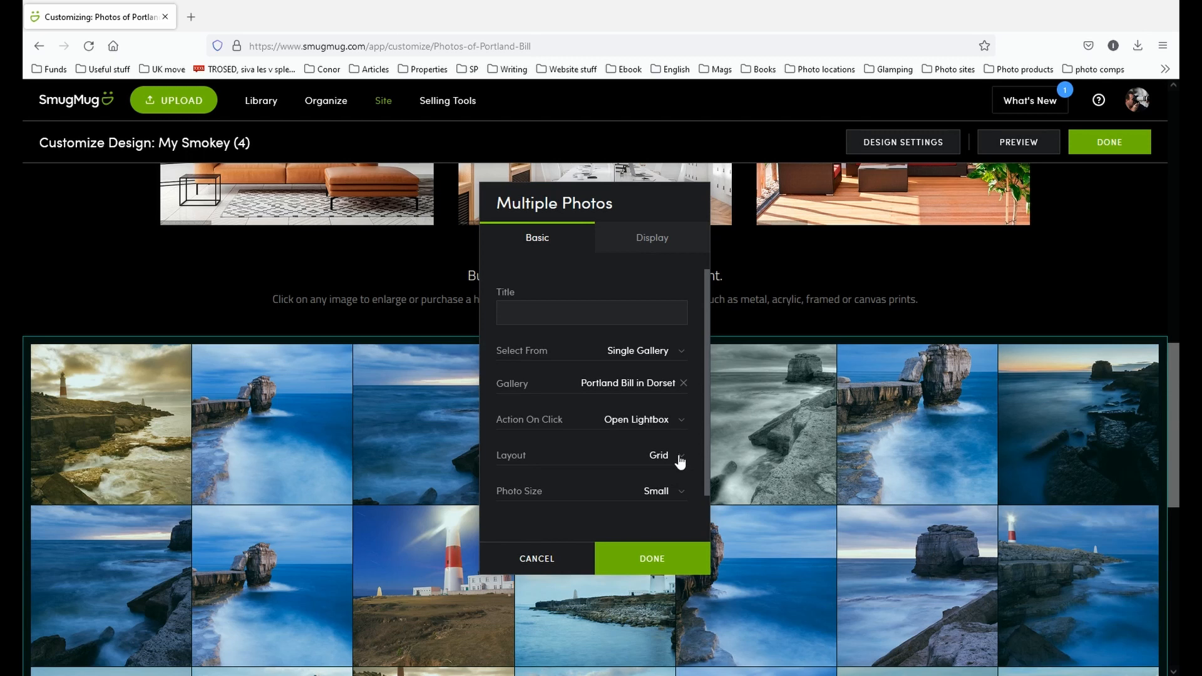
{"action": "left_click", "coordinate": [680, 458]}
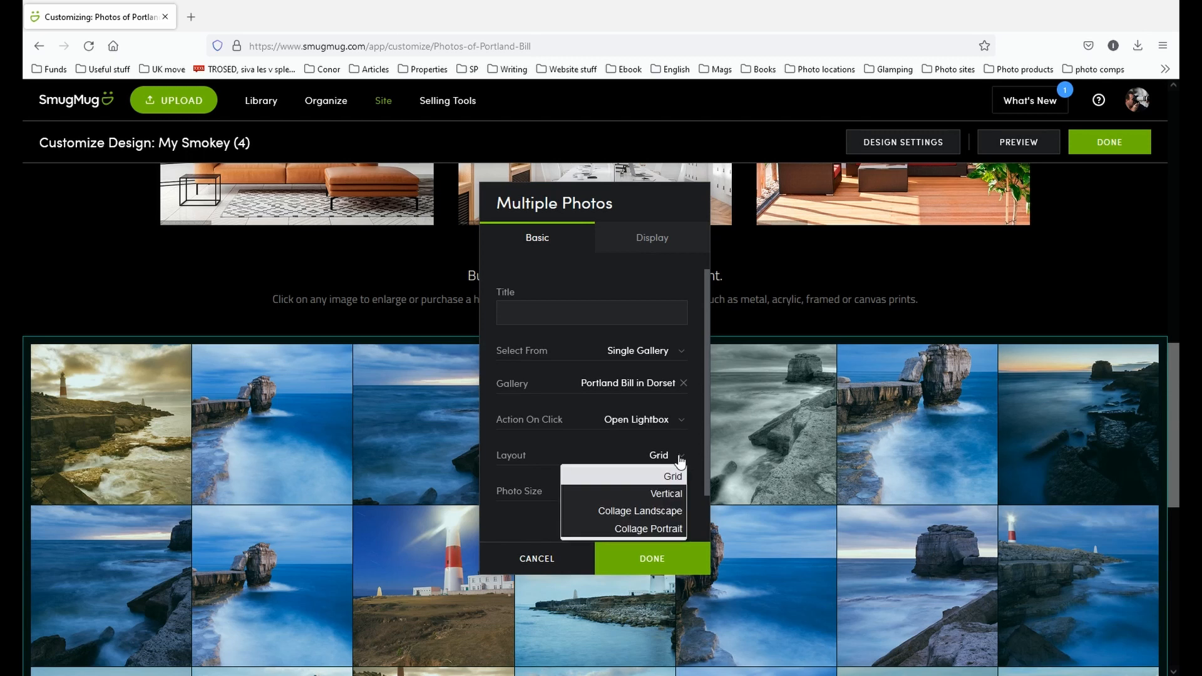
{"action": "left_click", "coordinate": [676, 512]}
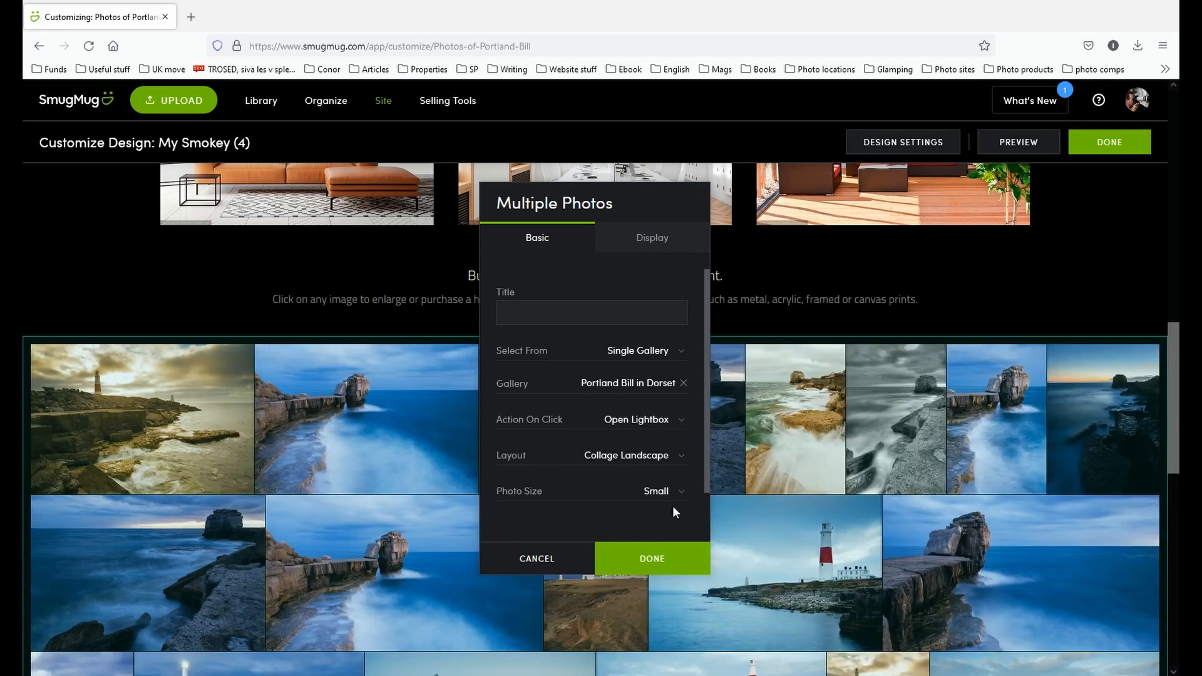
Step: Try the Medium photo size for the collage and return it to Small
{"action": "left_click", "coordinate": [675, 496]}
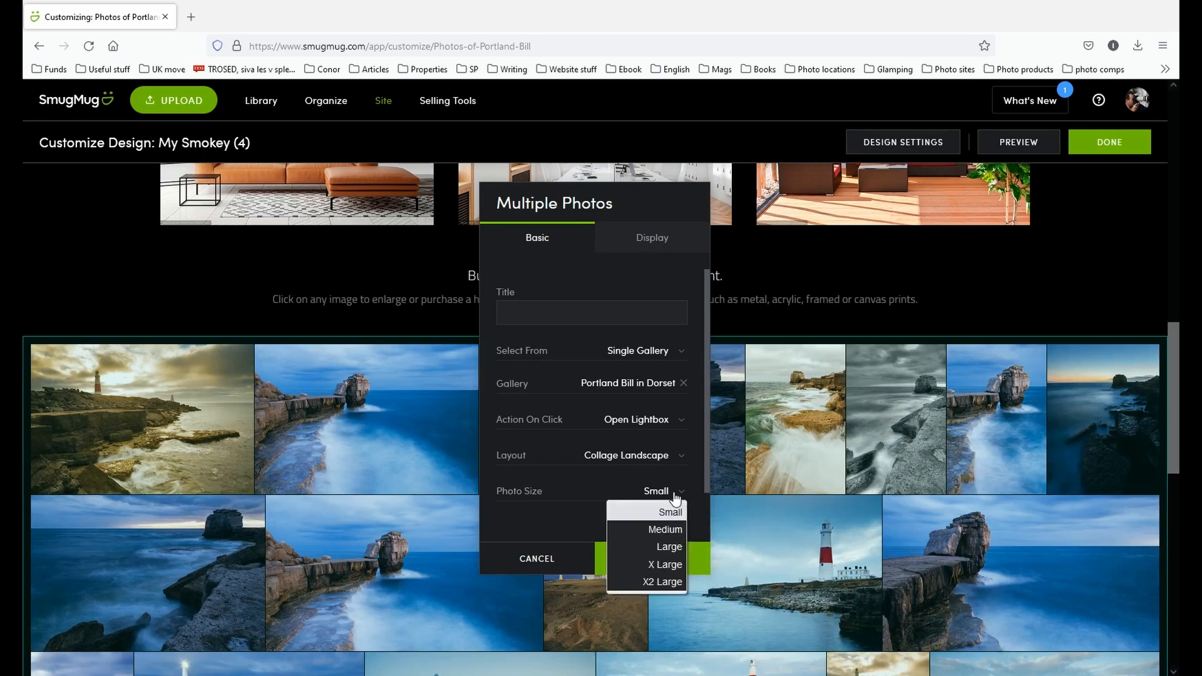
{"action": "left_click", "coordinate": [677, 528]}
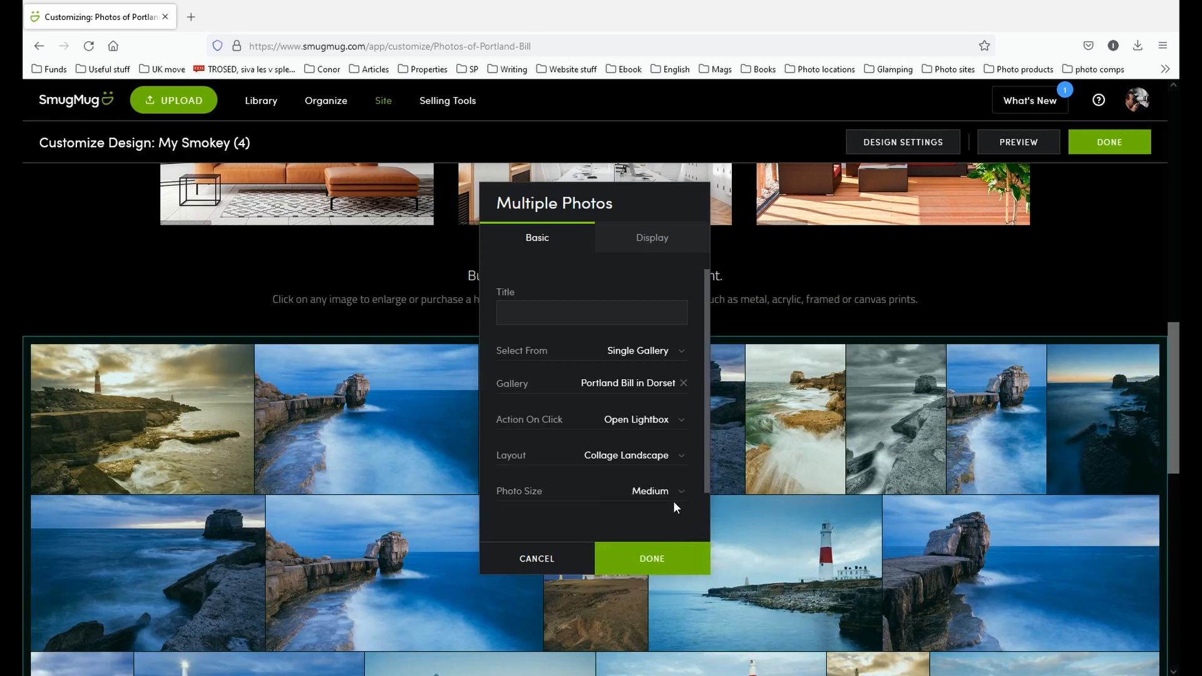
{"action": "left_click", "coordinate": [674, 497]}
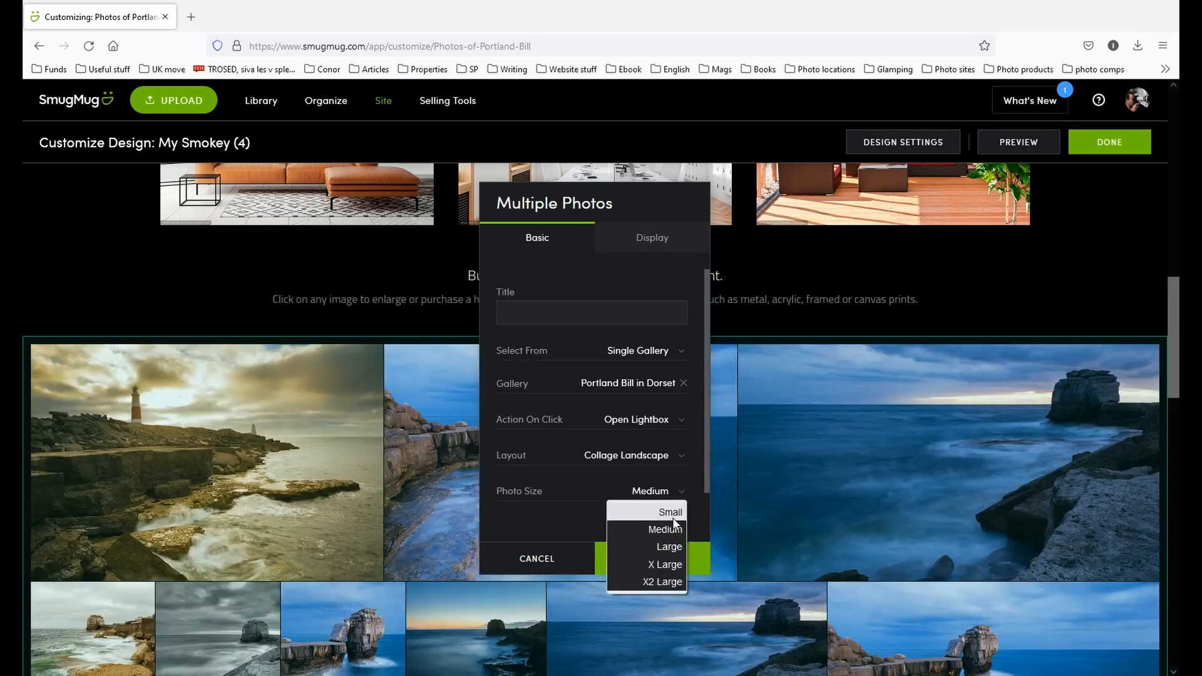
{"action": "left_click", "coordinate": [671, 513]}
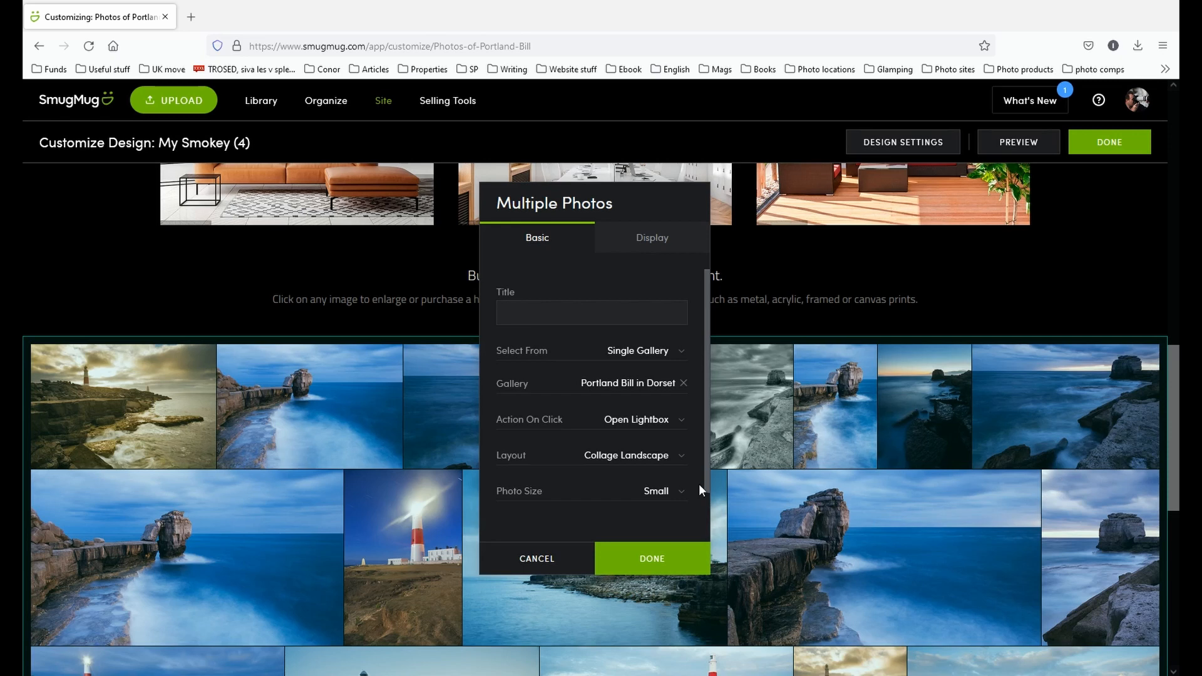
{"action": "left_click", "coordinate": [681, 492]}
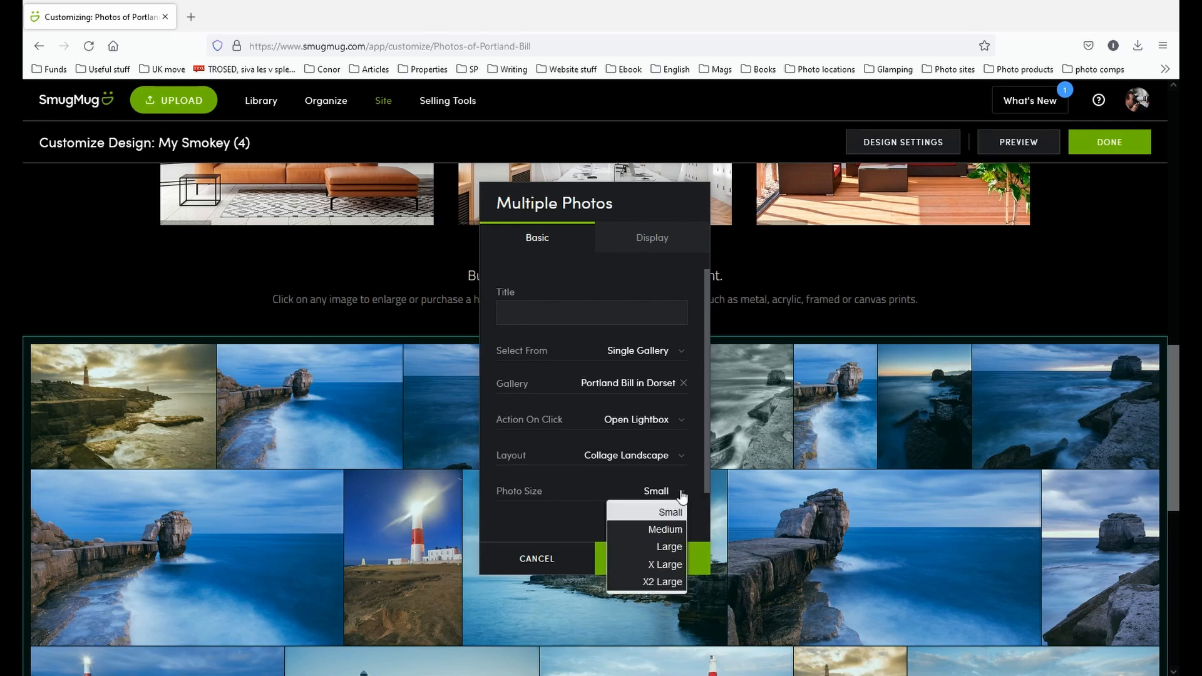
{"action": "left_click", "coordinate": [666, 513]}
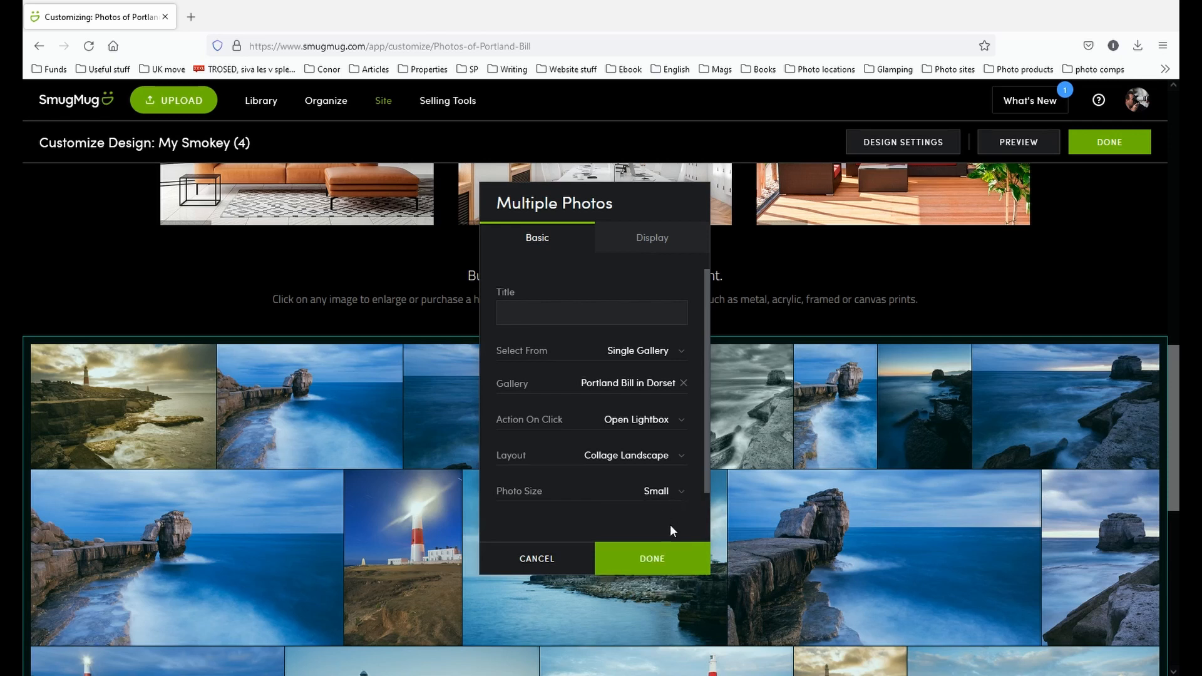
Step: Set the spacing between photos in the collage to 12px
{"action": "left_click_drag", "start_coordinate": [1175, 393], "coordinate": [1179, 435]}
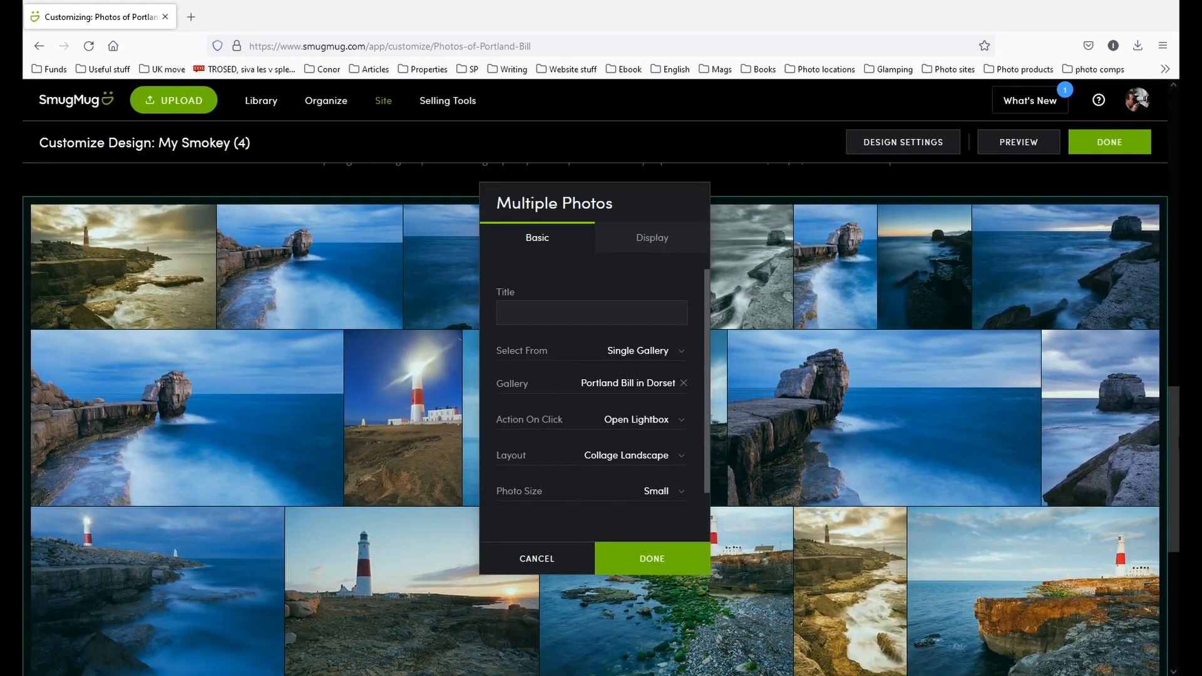
{"action": "left_click", "coordinate": [652, 237]}
{"action": "left_click", "coordinate": [682, 297]}
{"action": "left_click", "coordinate": [671, 373]}
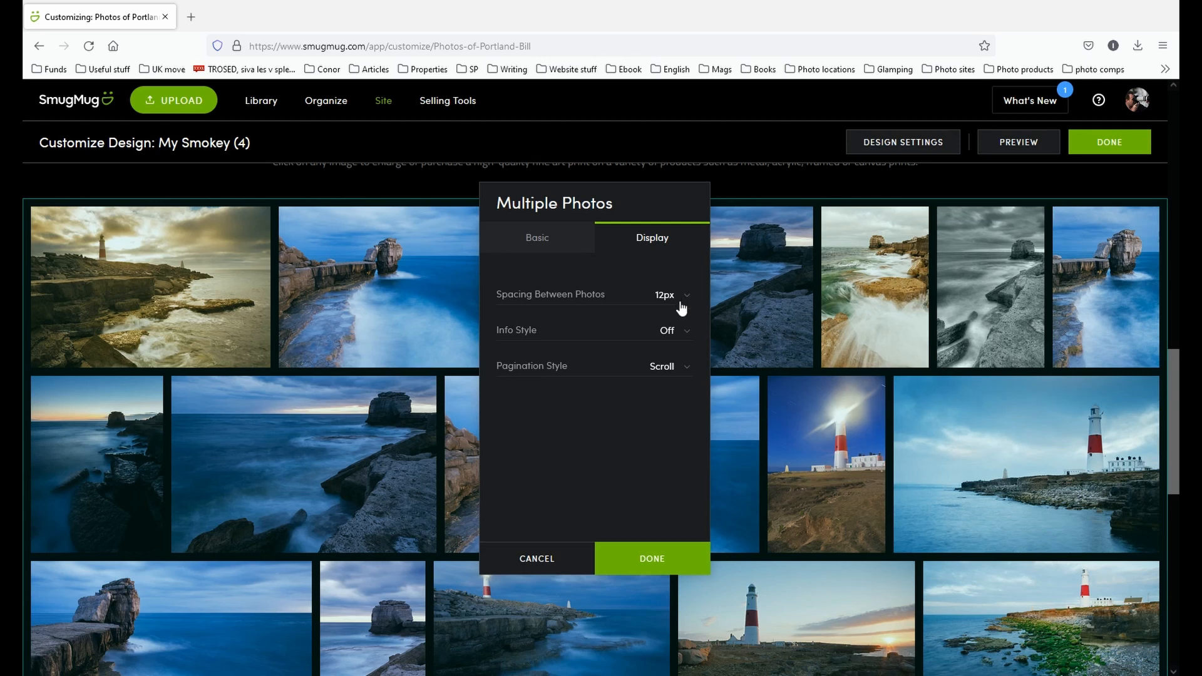
Step: Try the Bottom Bar info style on the photos and settle on Under
{"action": "left_click", "coordinate": [676, 339]}
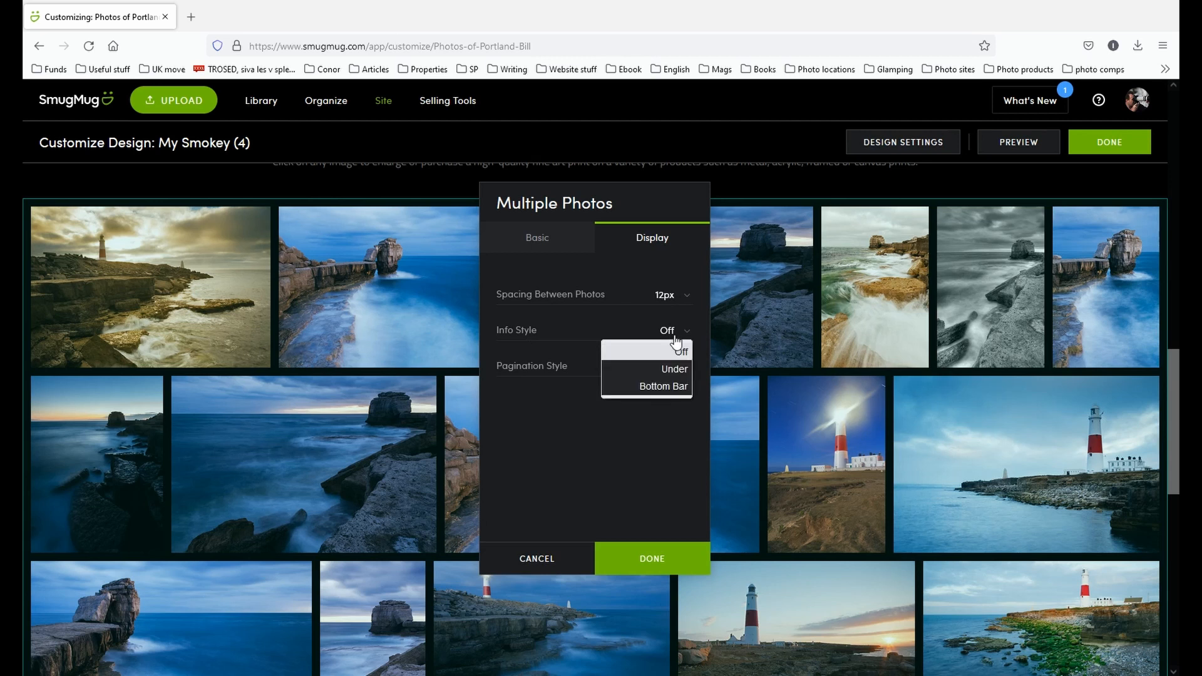
{"action": "left_click", "coordinate": [669, 387]}
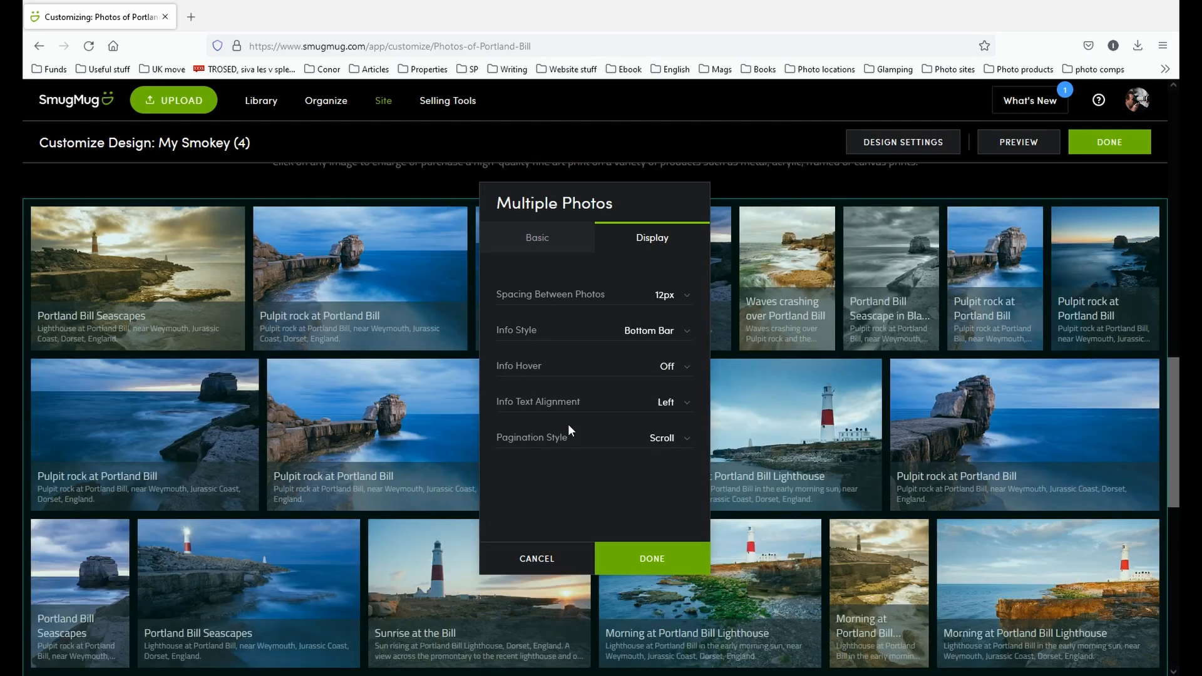
{"action": "left_click", "coordinate": [664, 337]}
{"action": "left_click", "coordinate": [678, 376]}
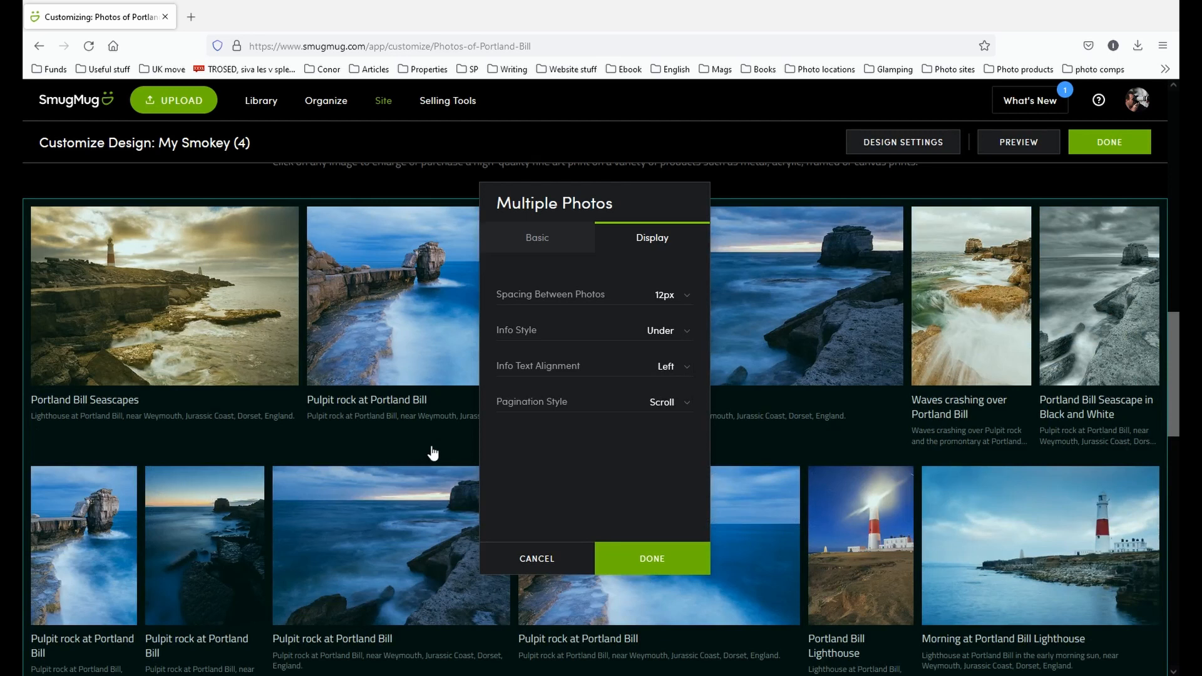
Step: Try centred info text with the Under and Bottom Bar styles, and return to Under with Left alignment
{"action": "left_click", "coordinate": [677, 368]}
{"action": "left_click", "coordinate": [682, 404]}
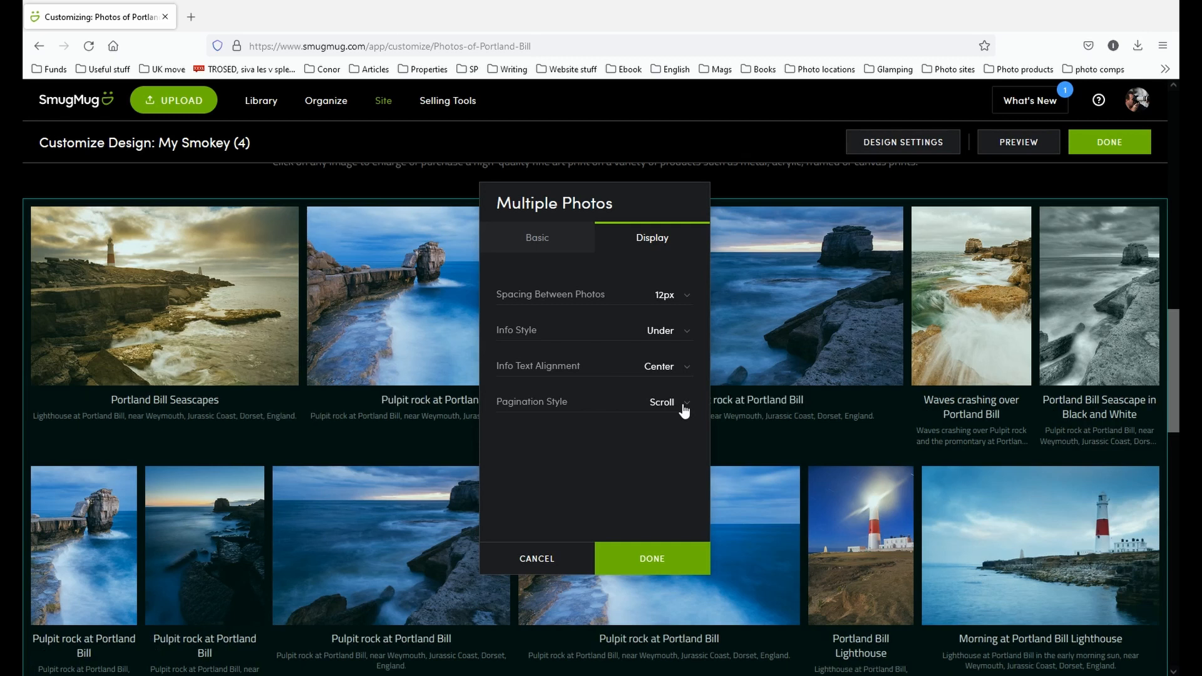
{"action": "left_click", "coordinate": [669, 333]}
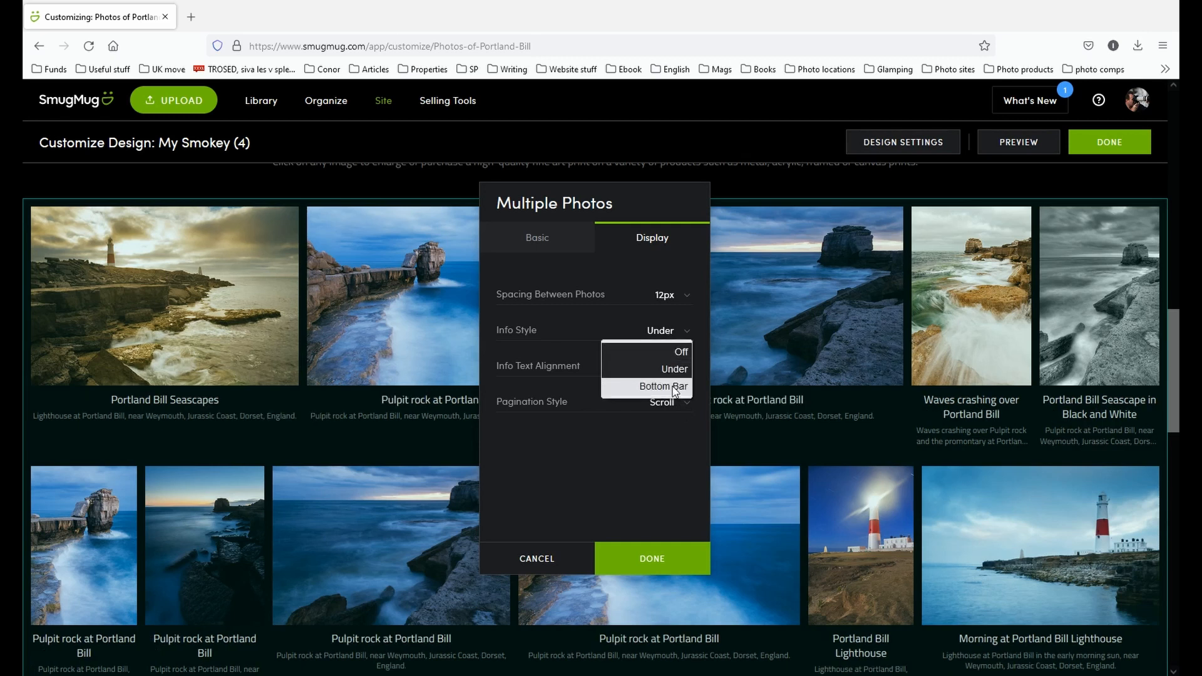
{"action": "left_click", "coordinate": [674, 386]}
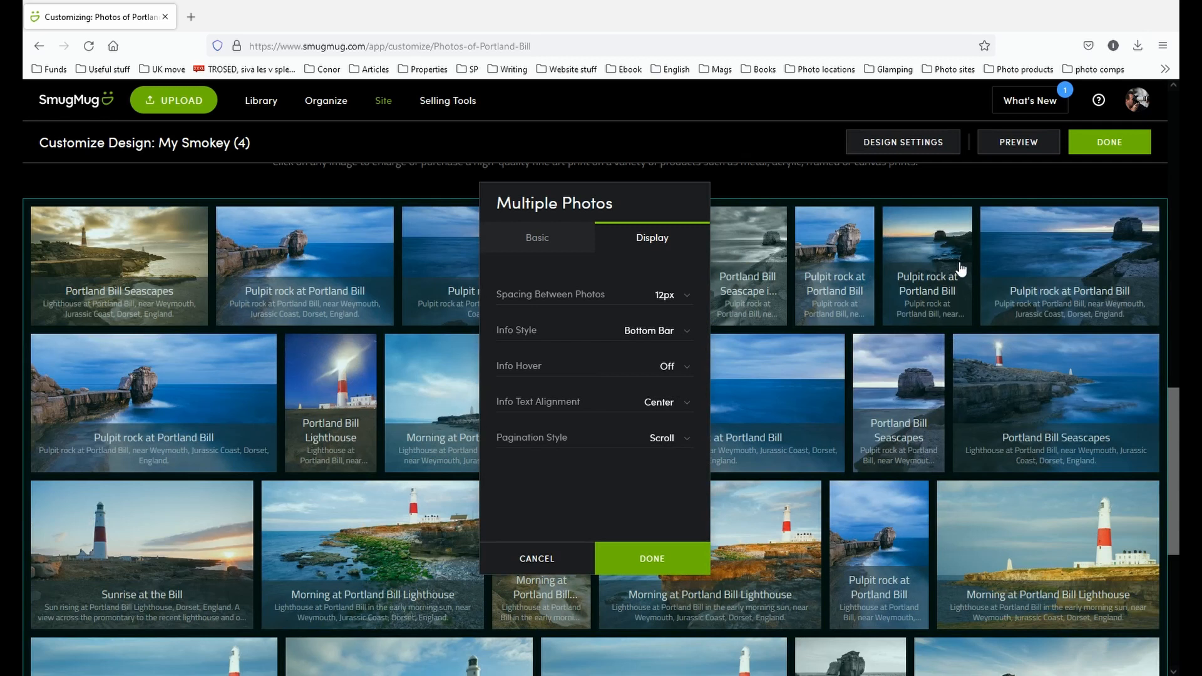
{"action": "left_click", "coordinate": [675, 341]}
{"action": "left_click", "coordinate": [673, 369]}
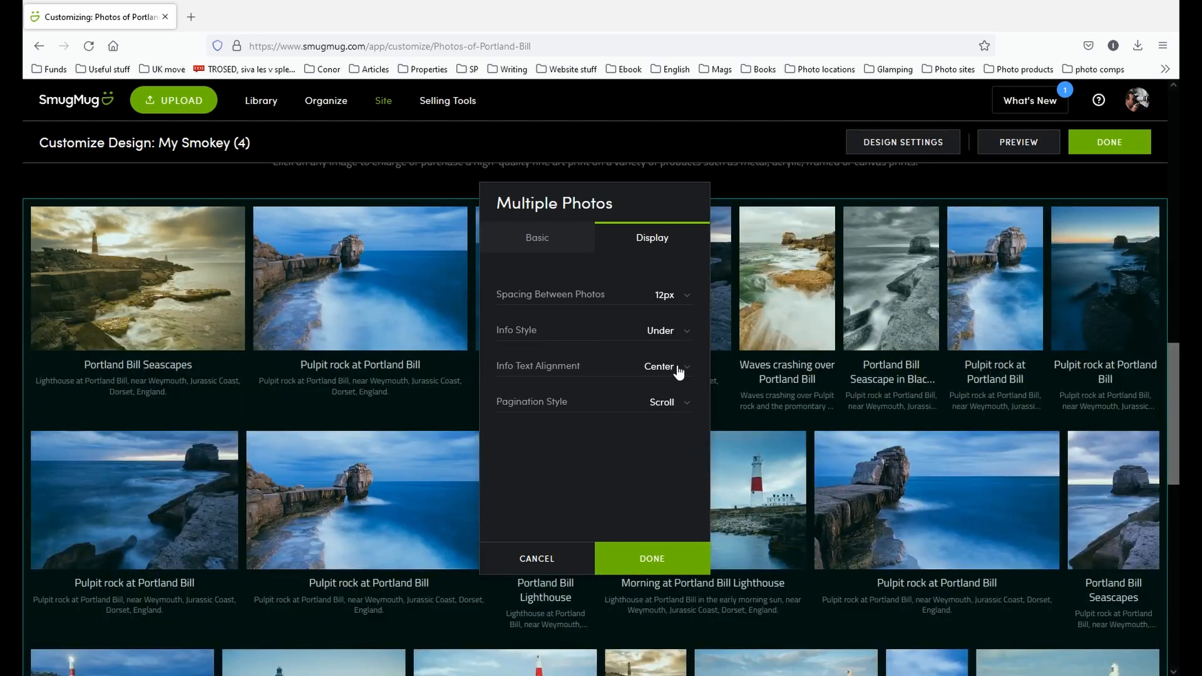
{"action": "left_click", "coordinate": [680, 371]}
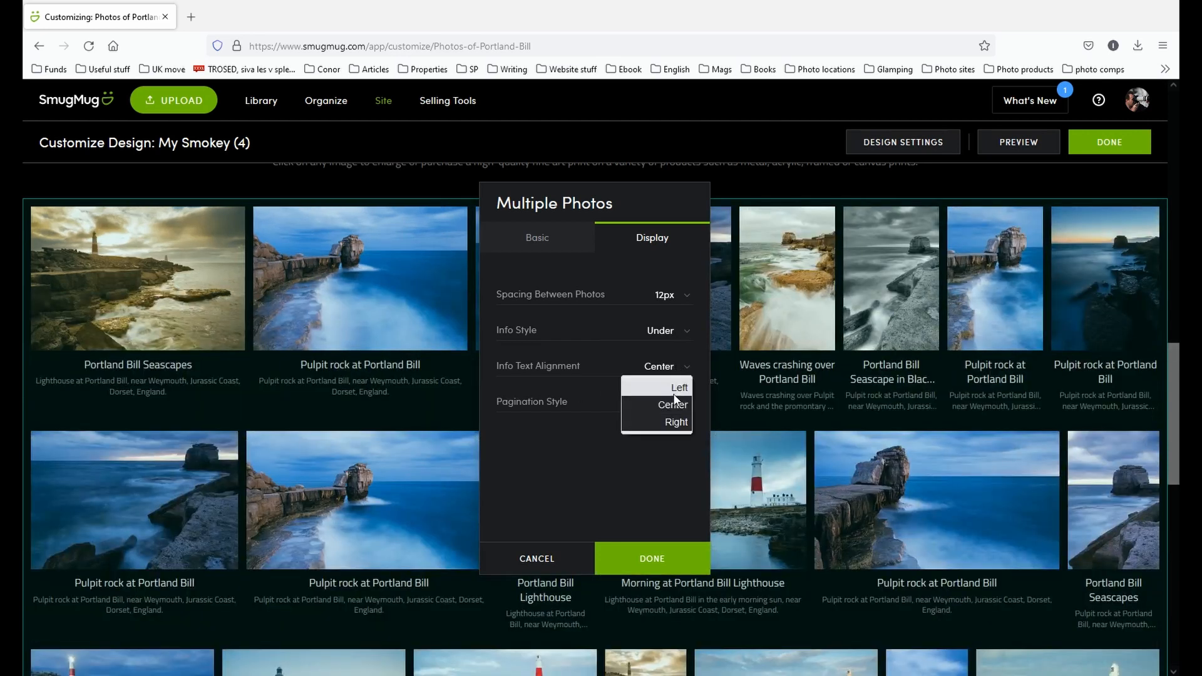
{"action": "left_click", "coordinate": [675, 395]}
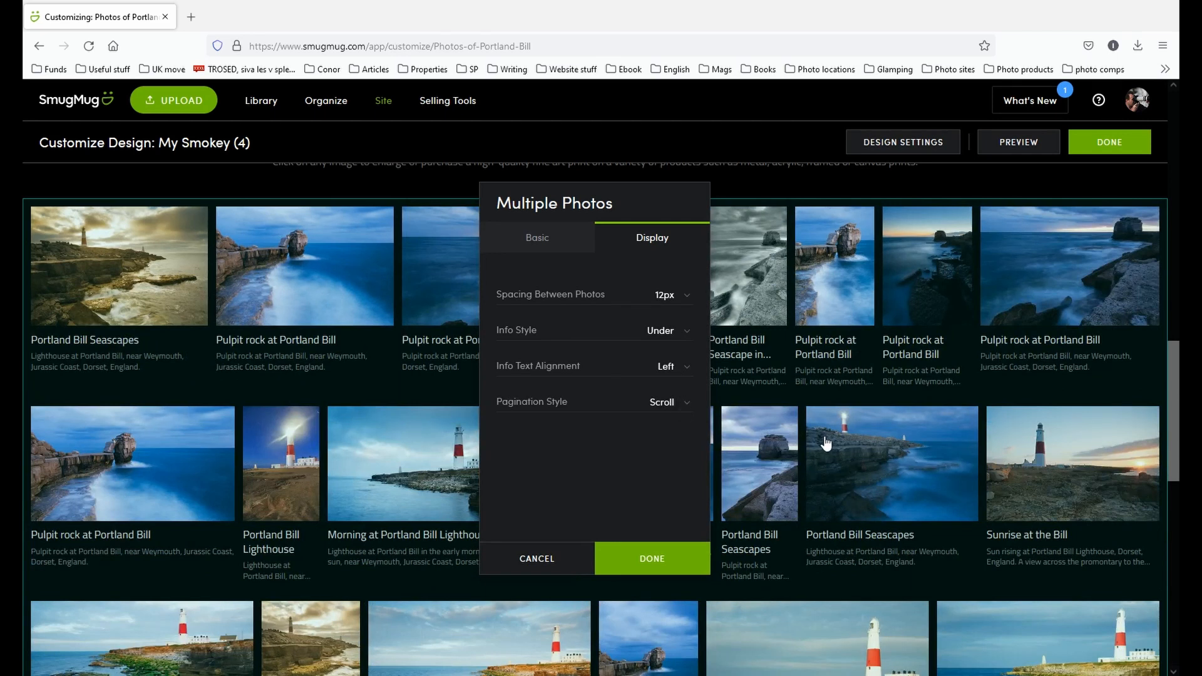
Step: Try the Click pagination style, check its number-of-photos options, and return pagination to Scroll
{"action": "left_click", "coordinate": [675, 408]}
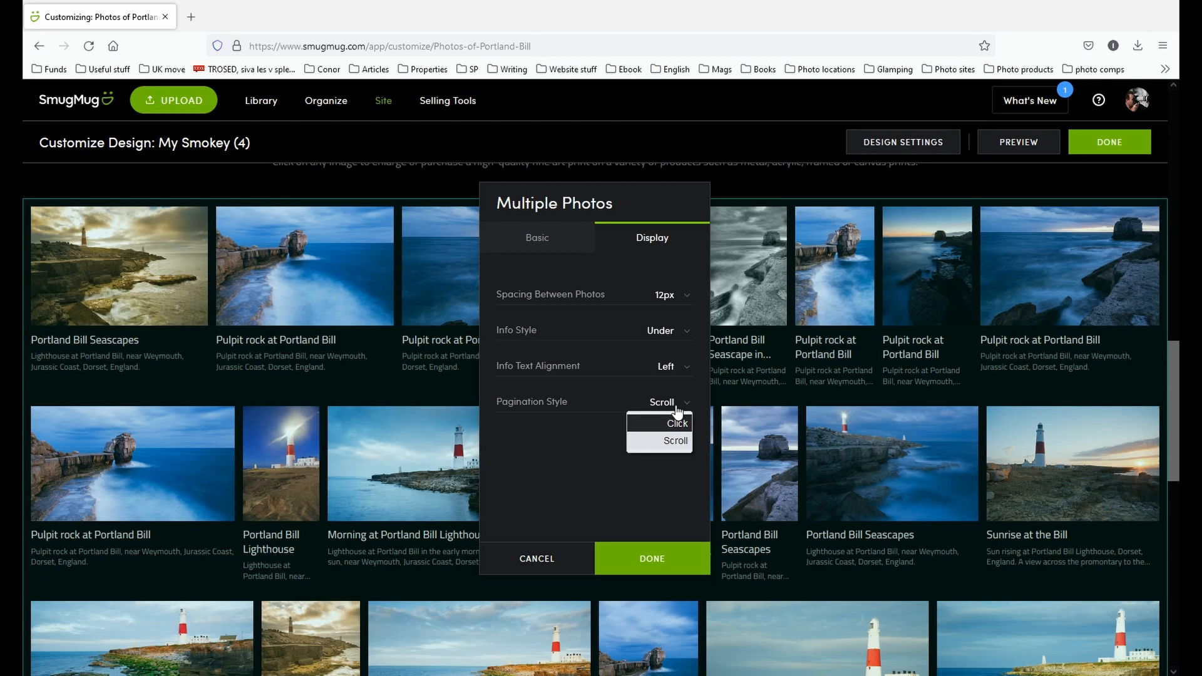
{"action": "left_click", "coordinate": [675, 424]}
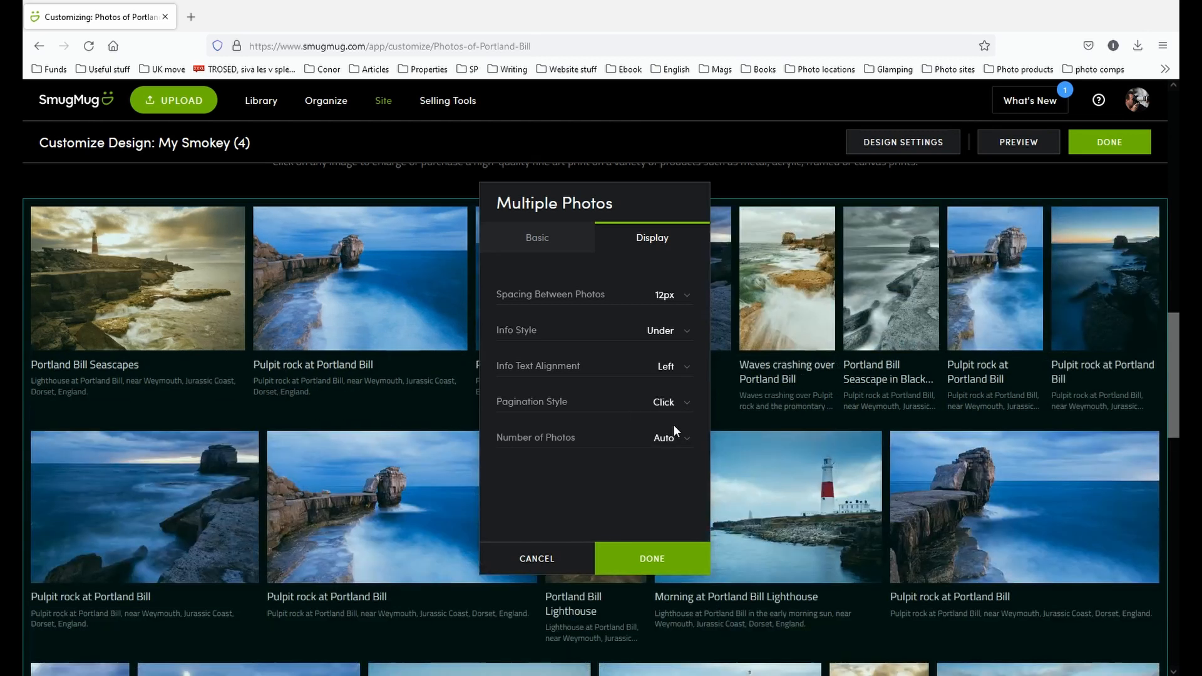
{"action": "left_click", "coordinate": [684, 442]}
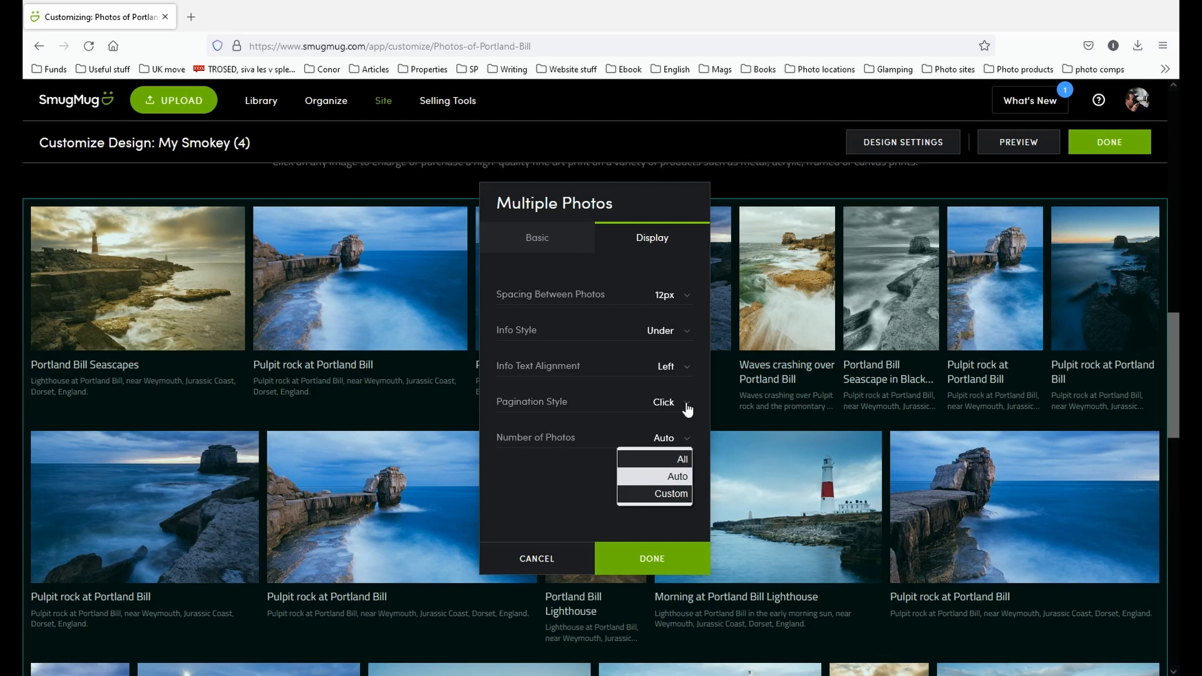
{"action": "left_click", "coordinate": [686, 404]}
{"action": "left_click", "coordinate": [680, 441]}
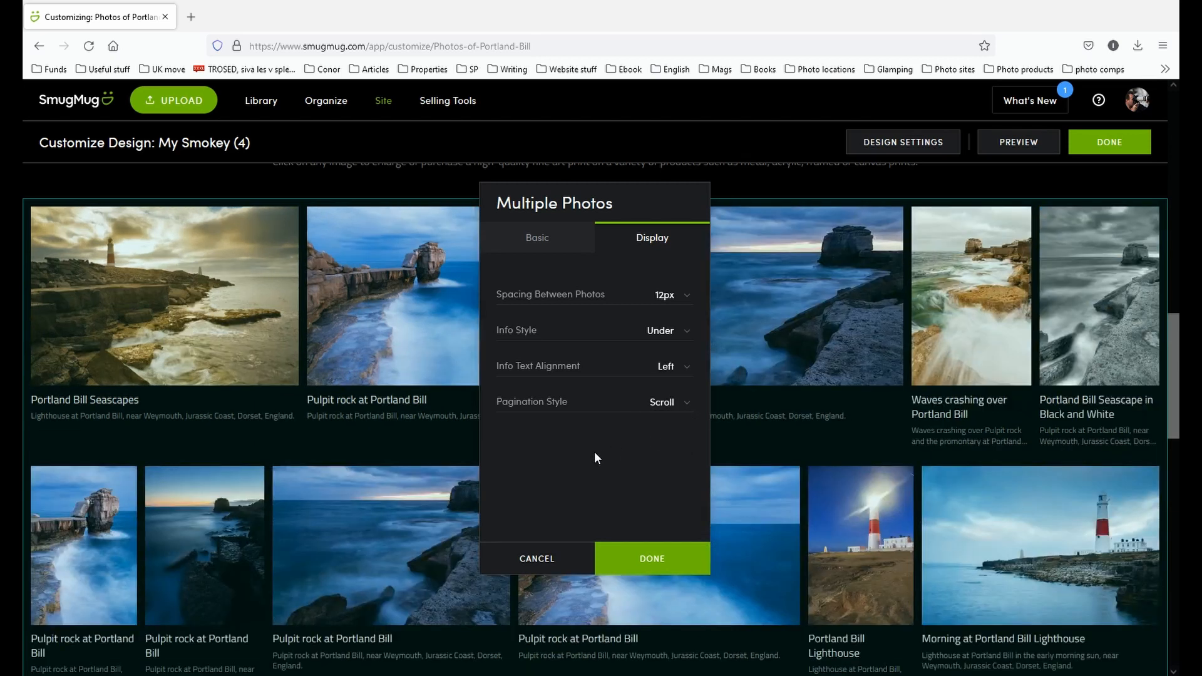
Step: Apply the Multiple Photos block and look over the finished gallery down to the page end
{"action": "left_click_drag", "start_coordinate": [1175, 376], "coordinate": [1167, 345]}
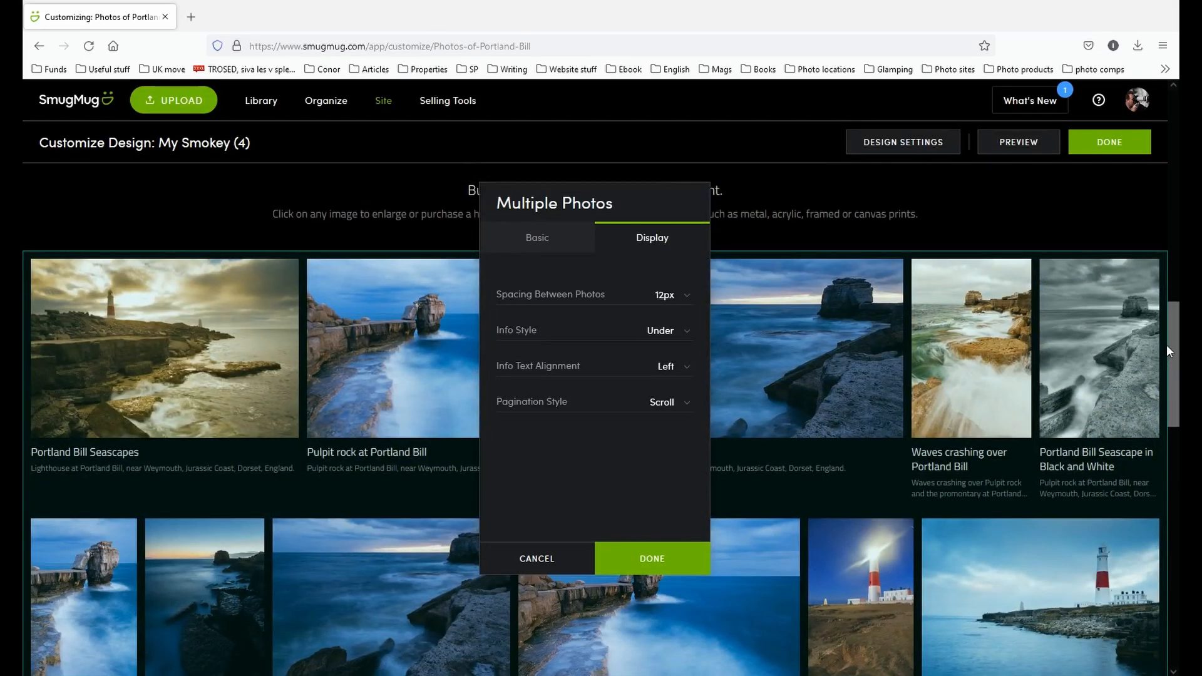
{"action": "left_click", "coordinate": [665, 562]}
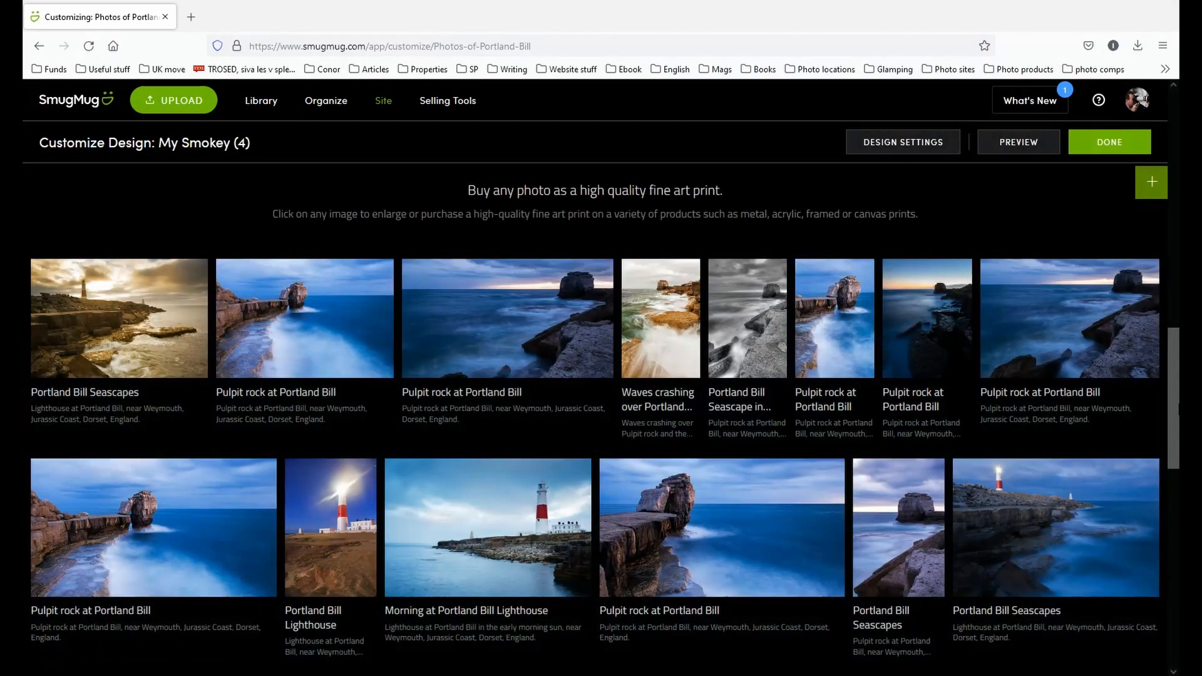
{"action": "scroll", "coordinate": [1172, 398], "scroll_direction": "down", "scroll_amount": 10}
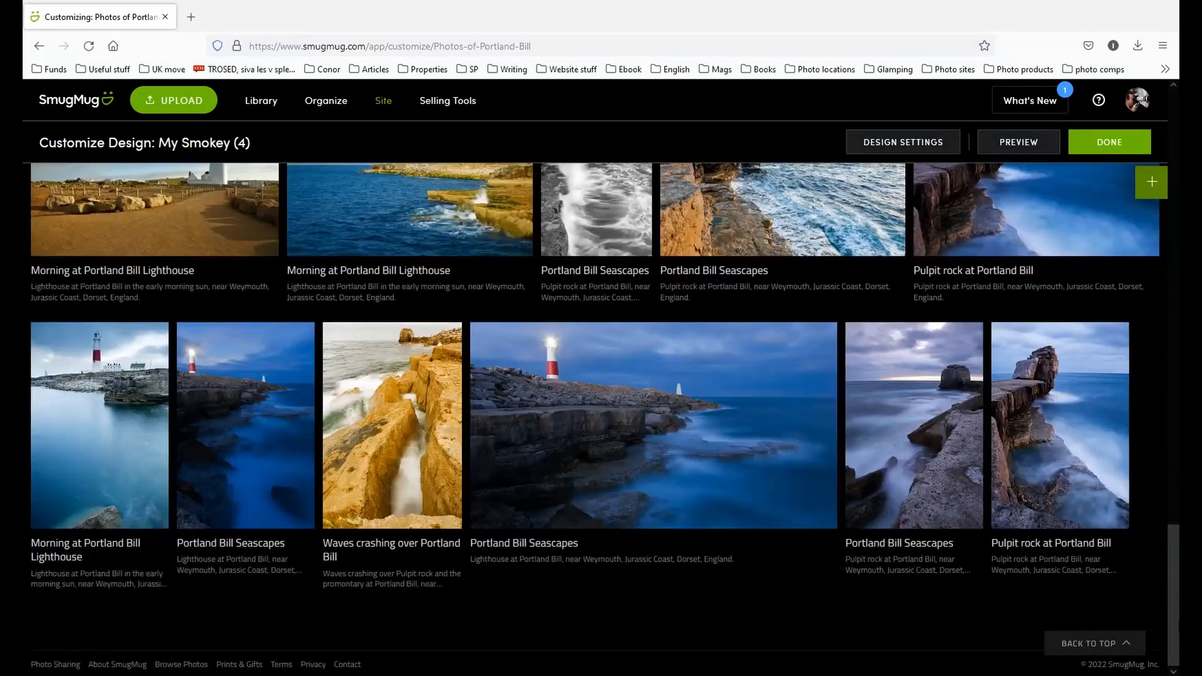
Step: Try the Medium photo size on the gallery collage, look it over down to the page end, and return it to Small
{"action": "left_click_drag", "start_coordinate": [1172, 591], "coordinate": [1171, 385]}
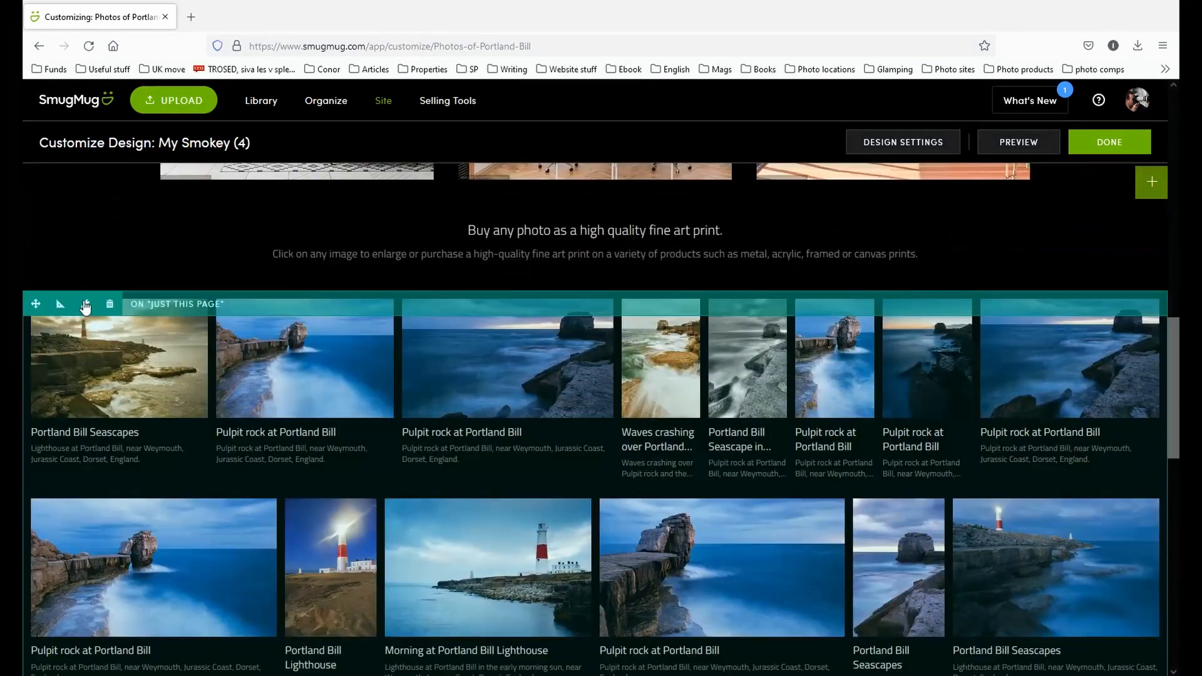
{"action": "left_click", "coordinate": [84, 303]}
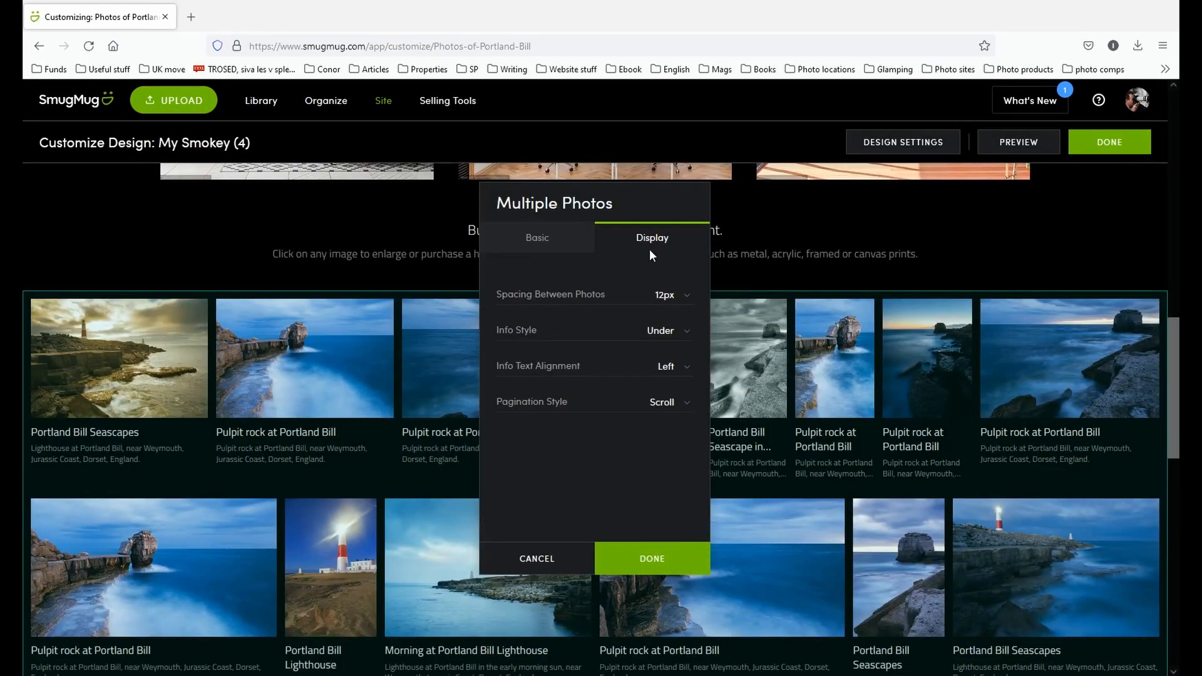
{"action": "left_click", "coordinate": [533, 240]}
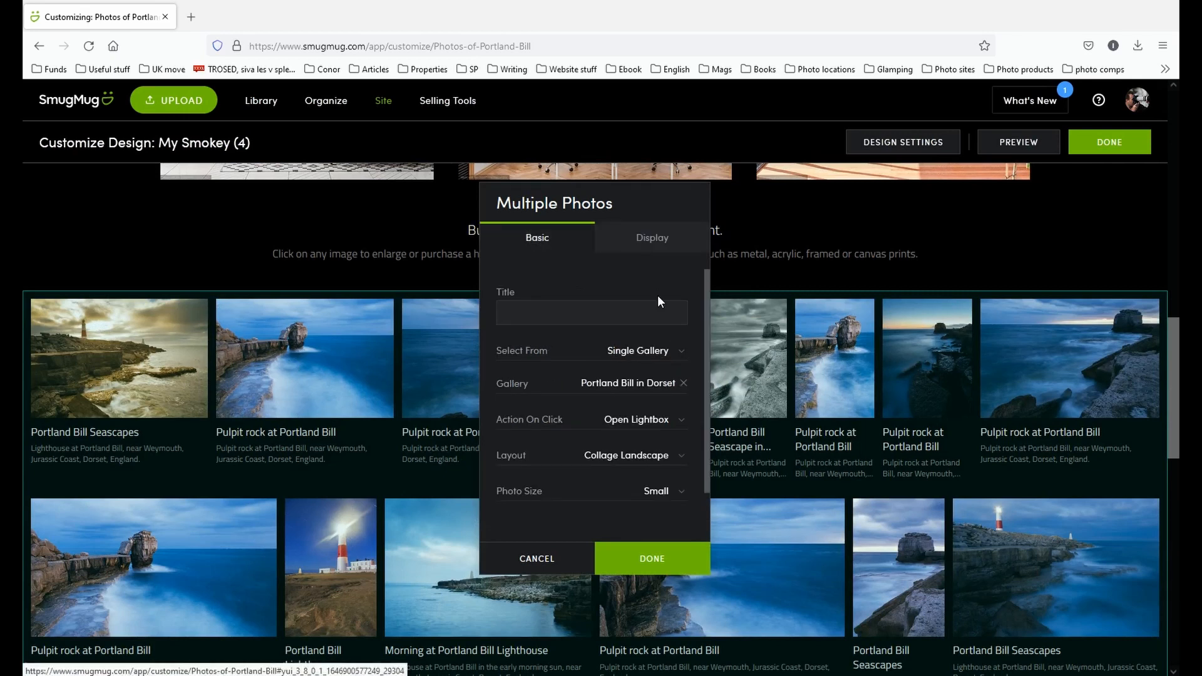
{"action": "left_click", "coordinate": [677, 492]}
{"action": "left_click", "coordinate": [677, 528]}
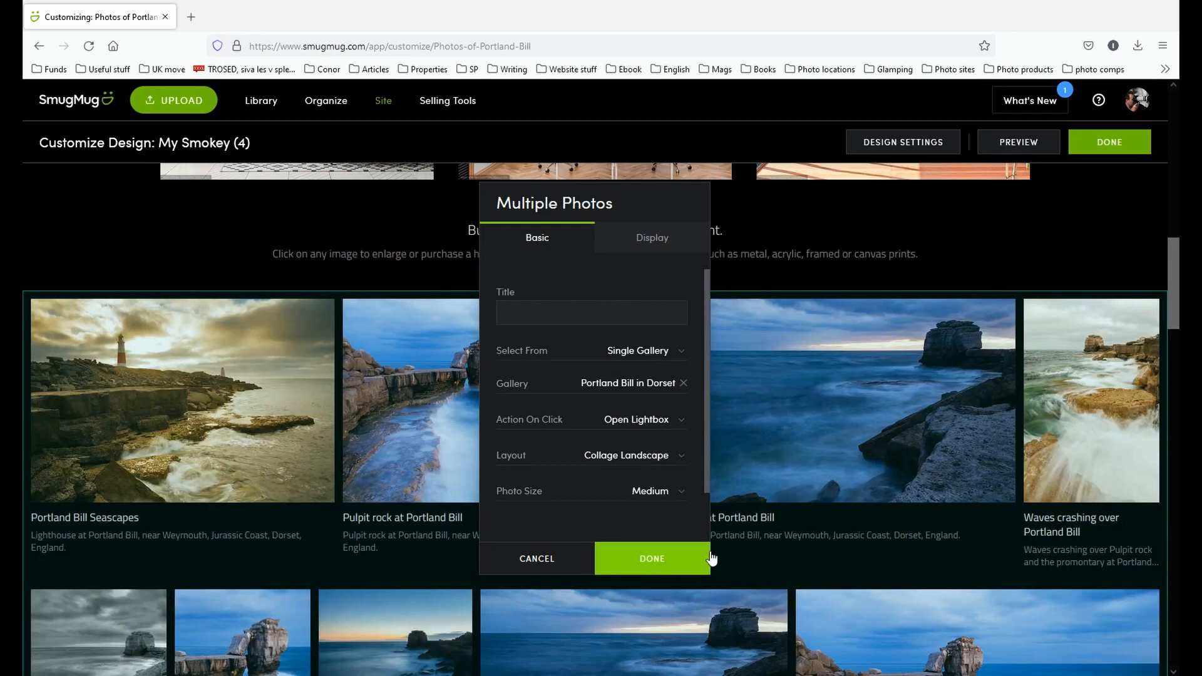
{"action": "left_click", "coordinate": [711, 557]}
{"action": "left_click_drag", "start_coordinate": [1176, 326], "coordinate": [1172, 656]}
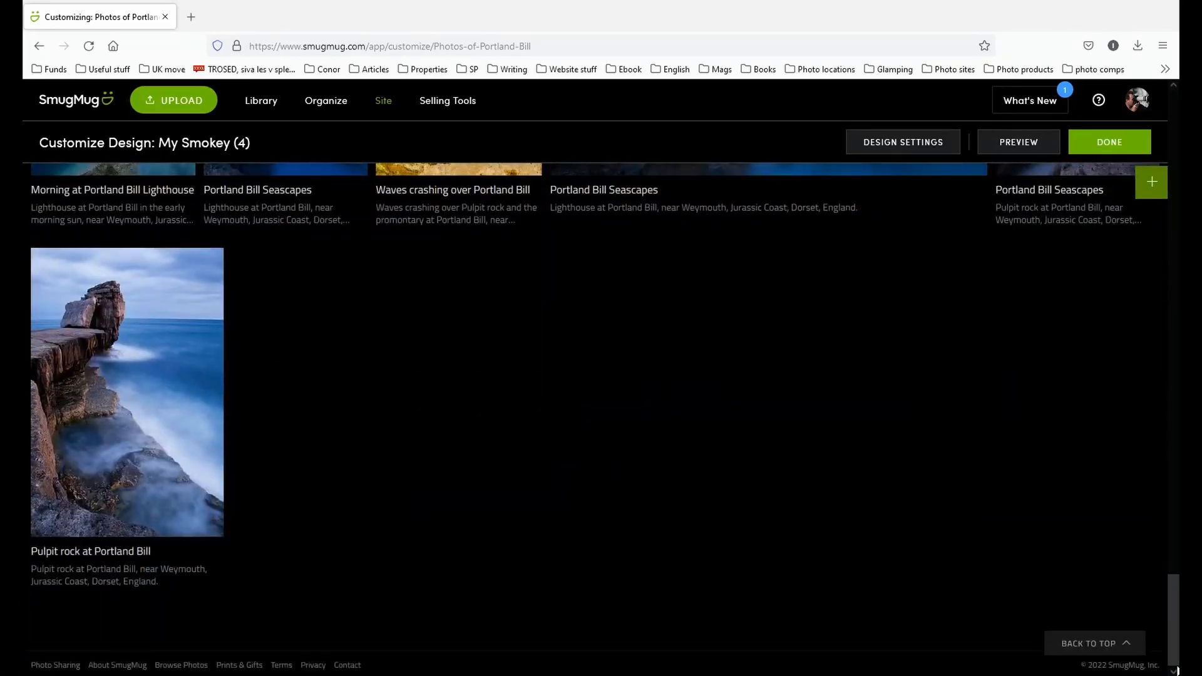
{"action": "left_click_drag", "start_coordinate": [1172, 656], "coordinate": [1161, 321]}
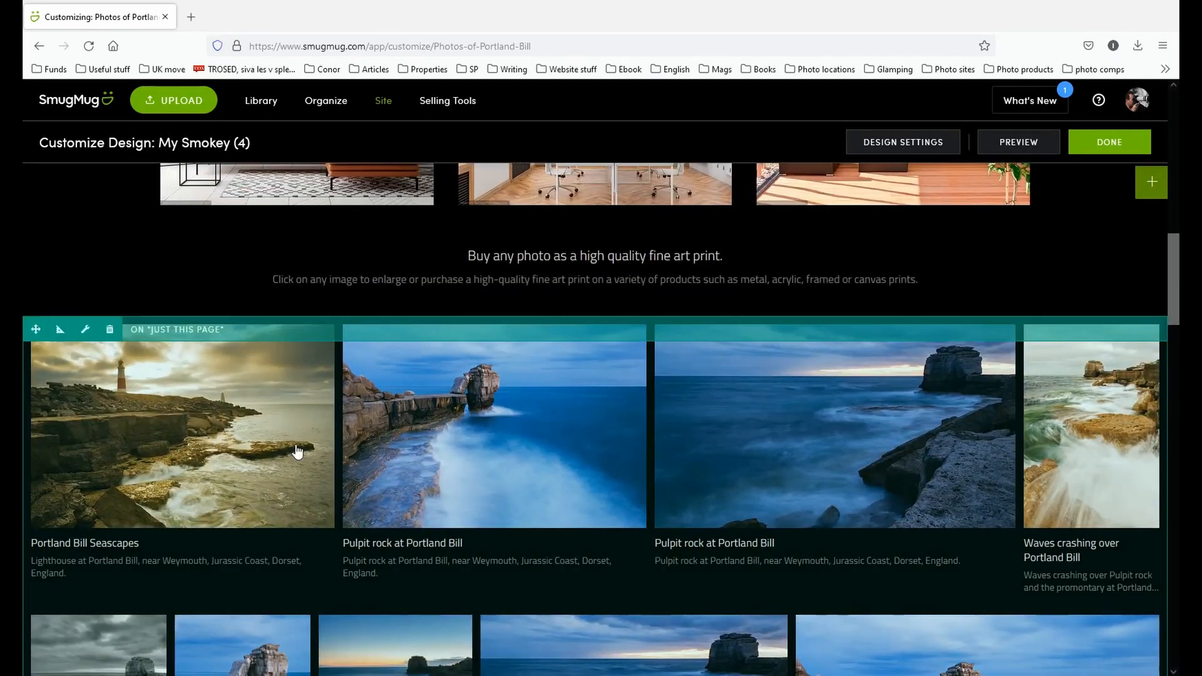
{"action": "left_click", "coordinate": [88, 333]}
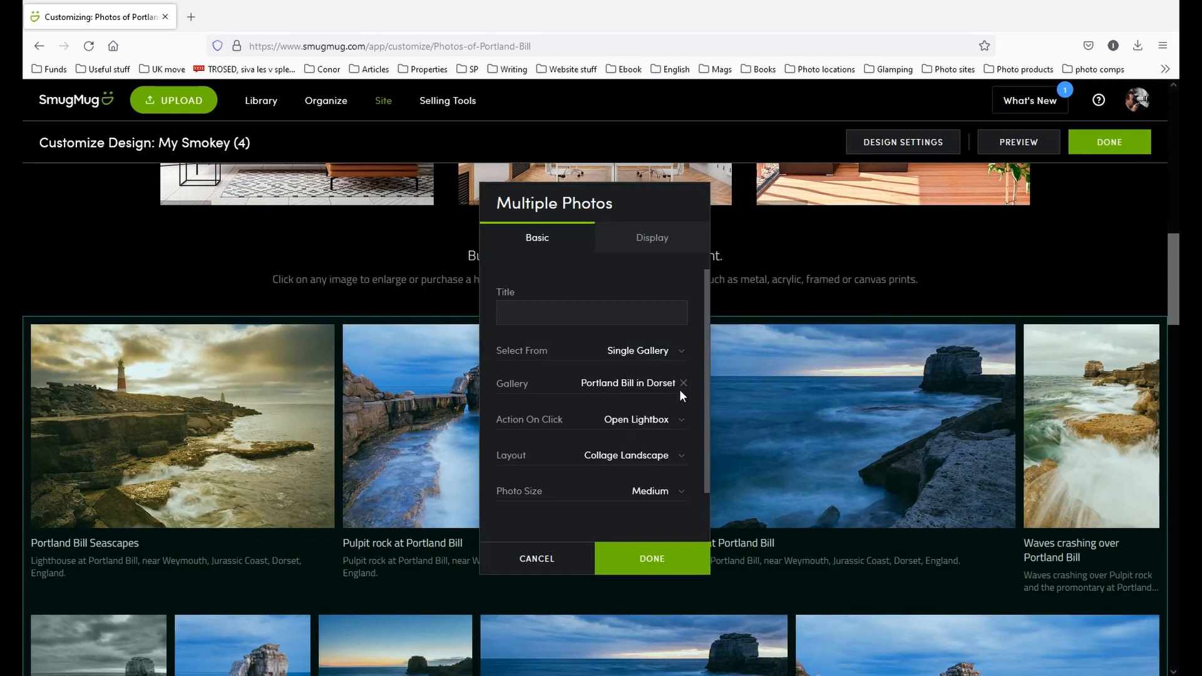
{"action": "left_click", "coordinate": [681, 494]}
{"action": "left_click", "coordinate": [655, 507]}
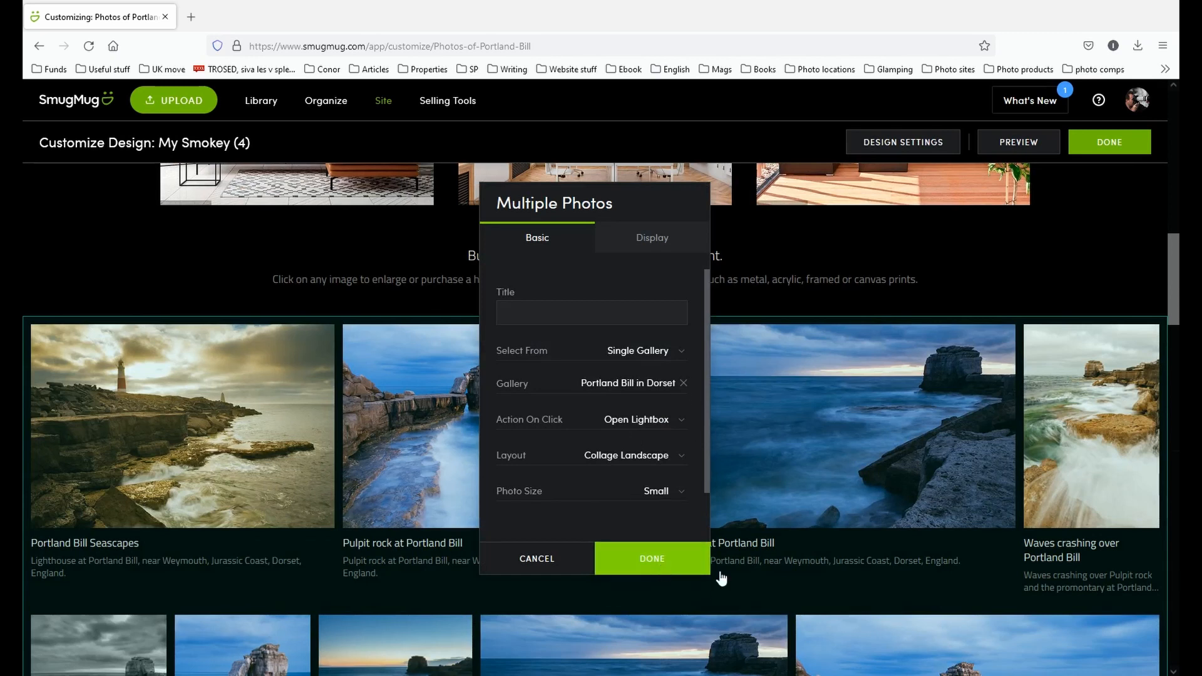
{"action": "left_click", "coordinate": [661, 570]}
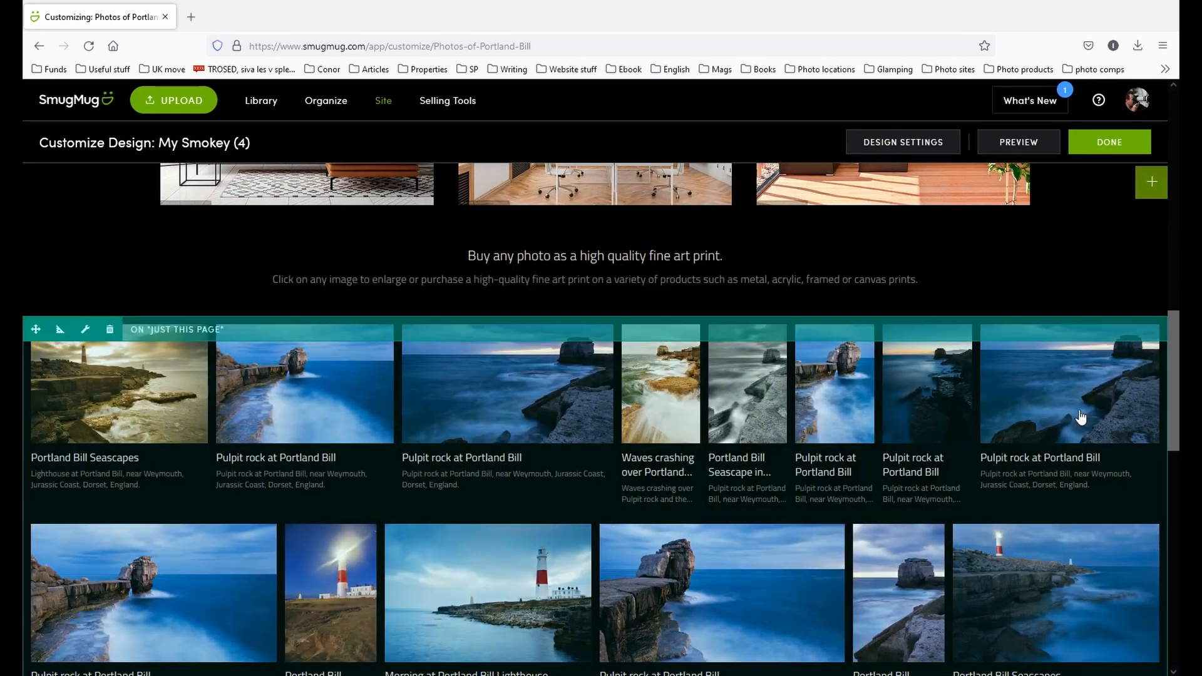
Step: Finish customizing the Portland Bill page and publish the changes now
{"action": "scroll", "coordinate": [1141, 432], "scroll_direction": "down", "scroll_amount": 1}
{"action": "left_click_drag", "start_coordinate": [1178, 346], "coordinate": [1141, 223]}
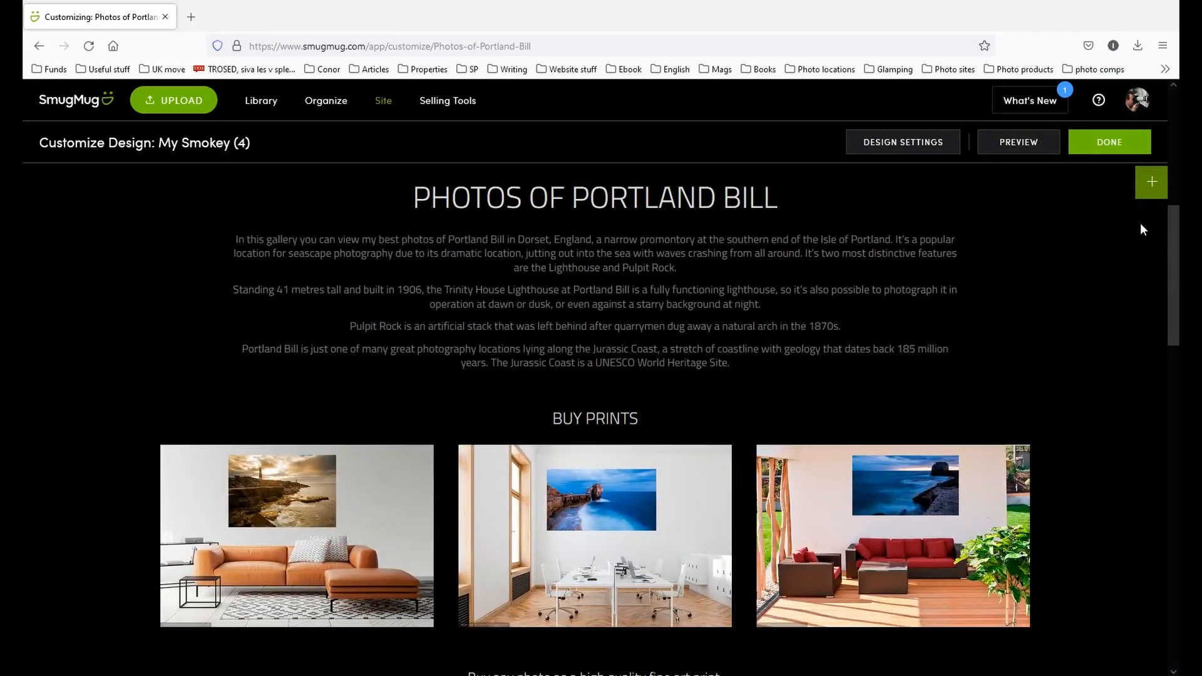
{"action": "scroll", "coordinate": [1001, 355], "scroll_direction": "up", "scroll_amount": 5}
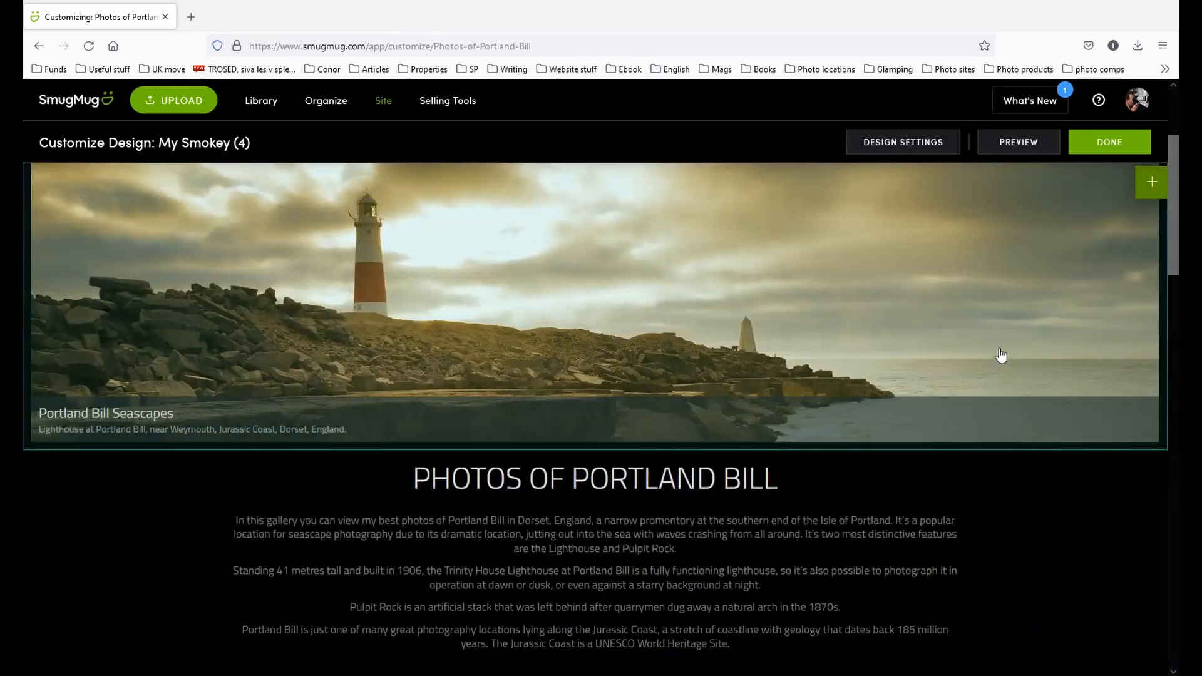
{"action": "left_click", "coordinate": [1106, 144]}
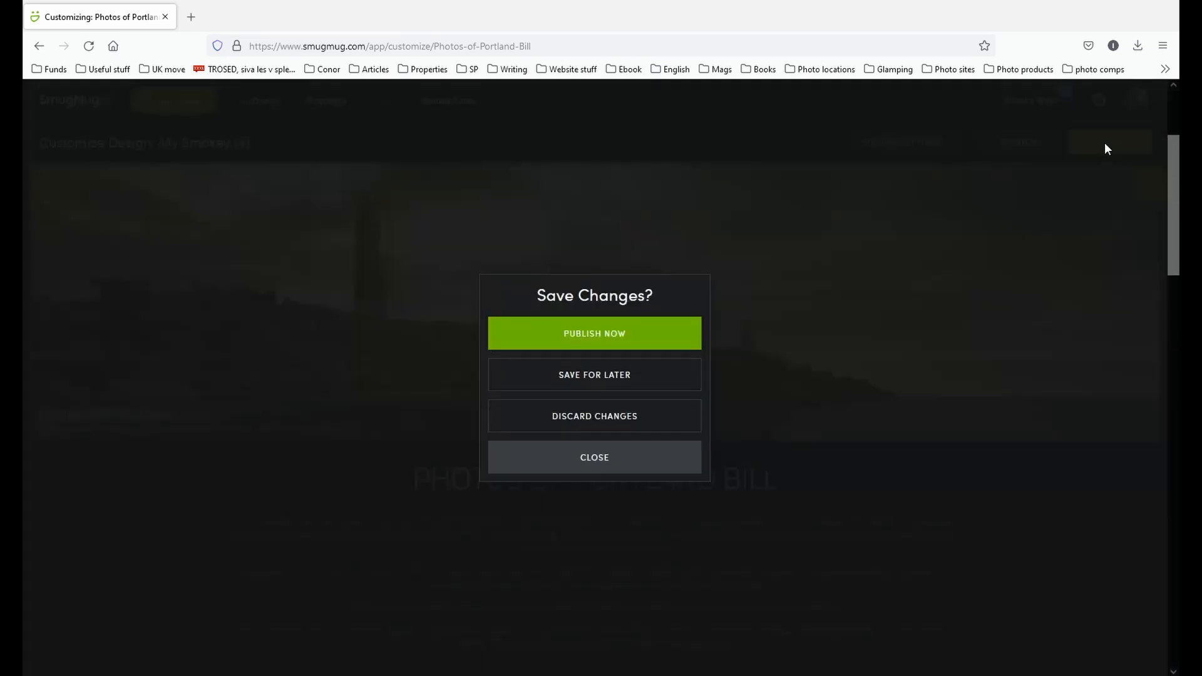
{"action": "left_click", "coordinate": [597, 336]}
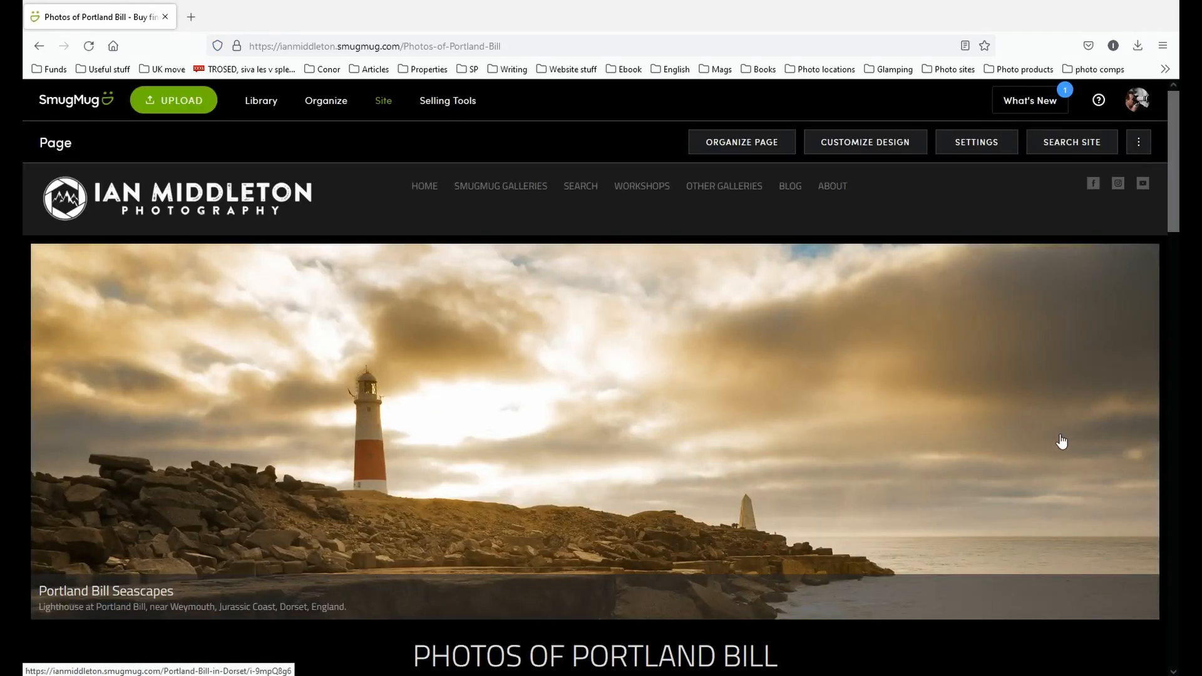
Step: Look over the published Portland Bill page's banner, text, mockups and collage, and check how a lighthouse photo opens in the lightbox
{"action": "scroll", "coordinate": [1025, 454], "scroll_direction": "down", "scroll_amount": 8}
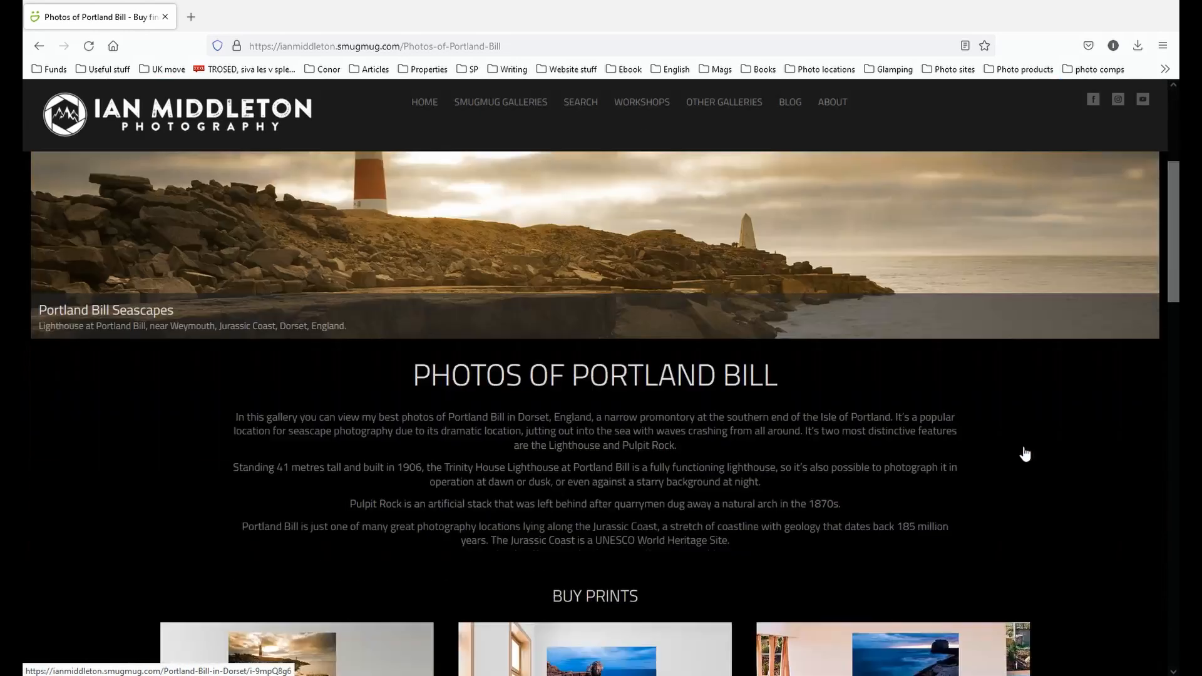
{"action": "scroll", "coordinate": [1025, 453], "scroll_direction": "up", "scroll_amount": 3}
{"action": "scroll", "coordinate": [1024, 448], "scroll_direction": "down", "scroll_amount": 7}
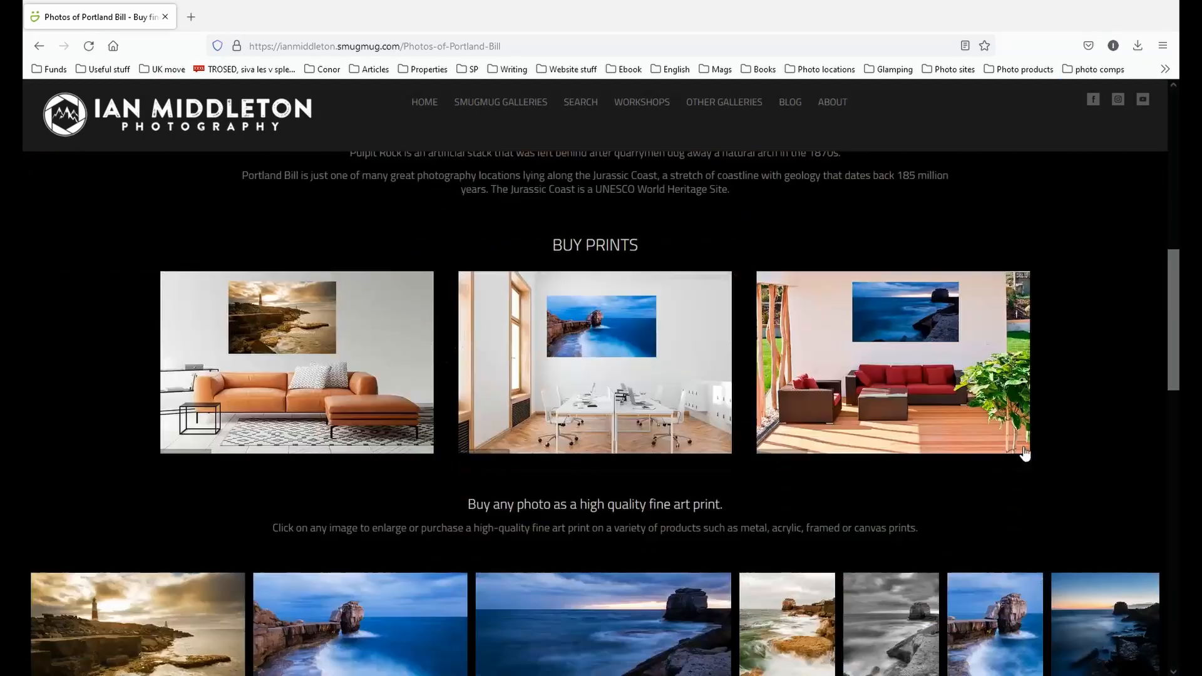
{"action": "scroll", "coordinate": [1025, 446], "scroll_direction": "up", "scroll_amount": 12}
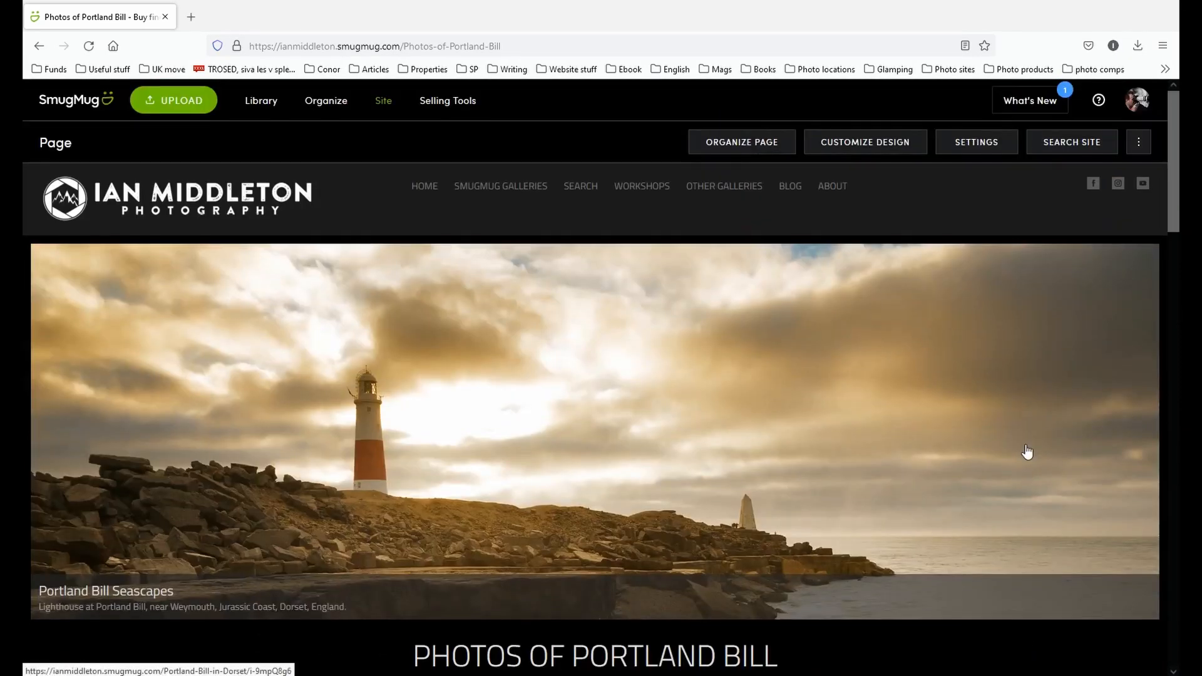
{"action": "scroll", "coordinate": [1027, 450], "scroll_direction": "down", "scroll_amount": 7}
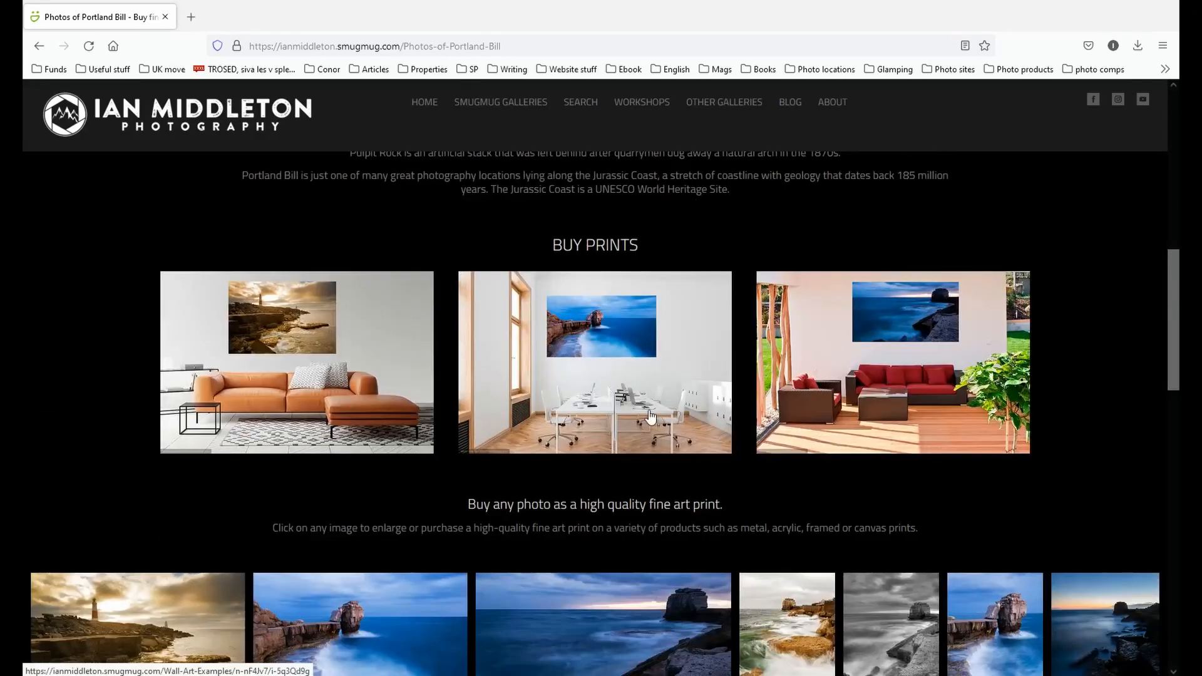
{"action": "scroll", "coordinate": [875, 416], "scroll_direction": "down", "scroll_amount": 3}
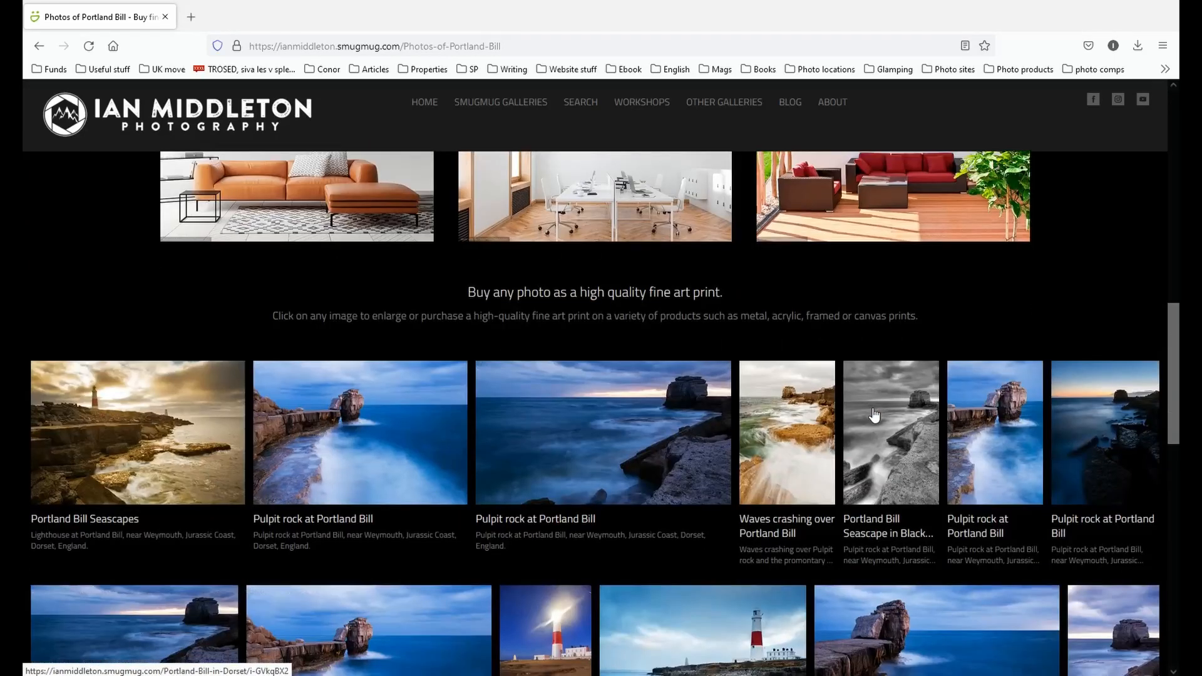
{"action": "scroll", "coordinate": [875, 415], "scroll_direction": "down", "scroll_amount": 7}
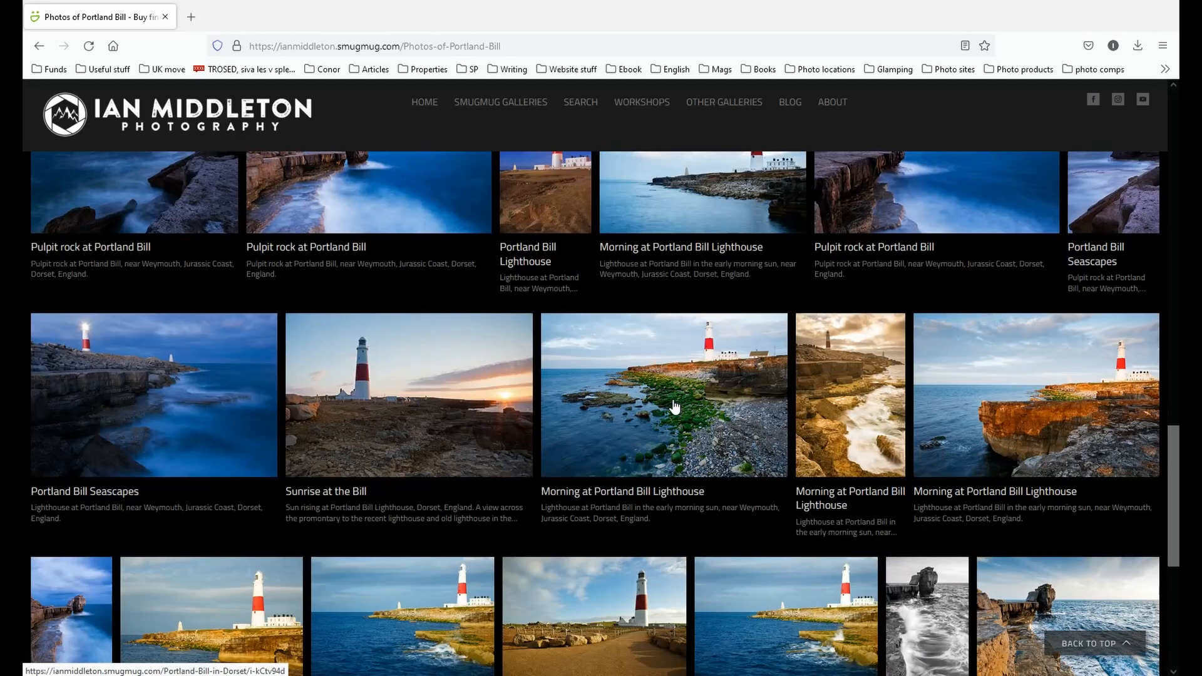
{"action": "left_click", "coordinate": [674, 401]}
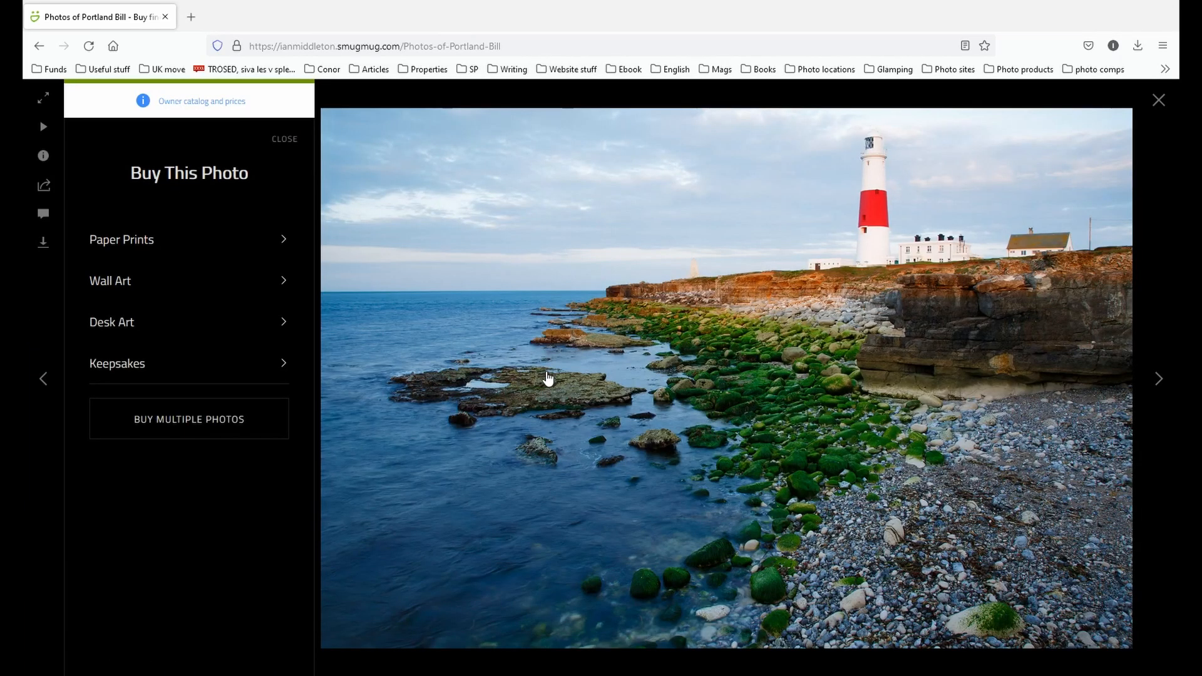
{"action": "left_click", "coordinate": [1160, 102]}
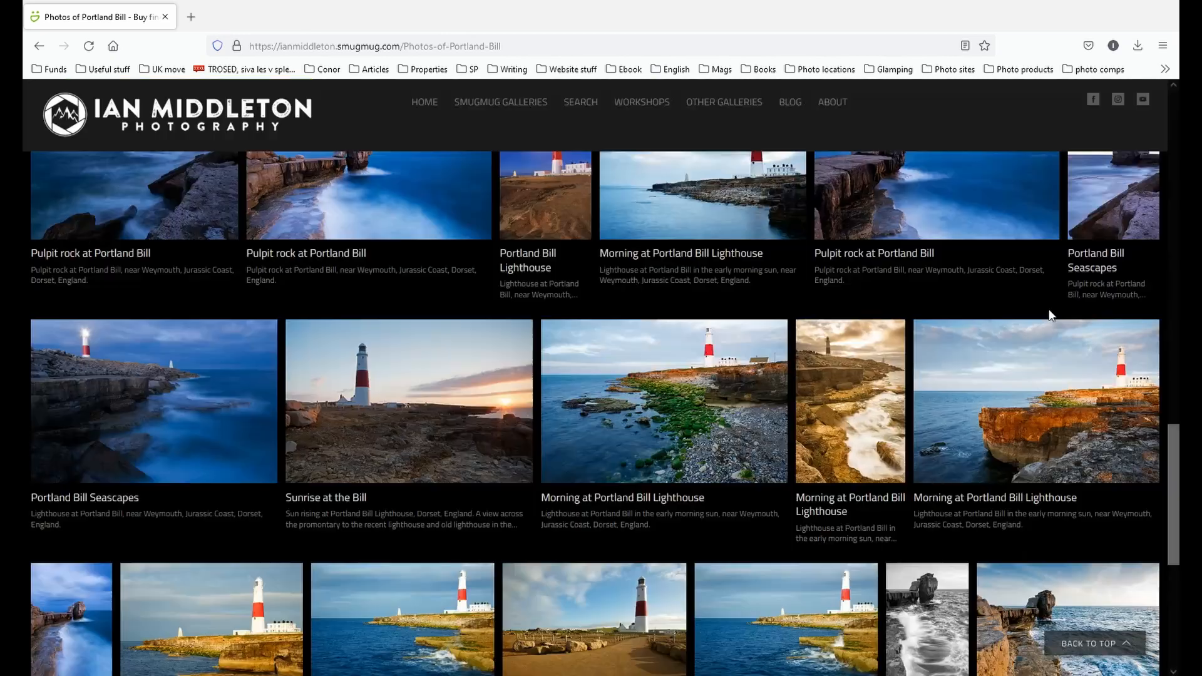
{"action": "scroll", "coordinate": [966, 445], "scroll_direction": "down", "scroll_amount": 5}
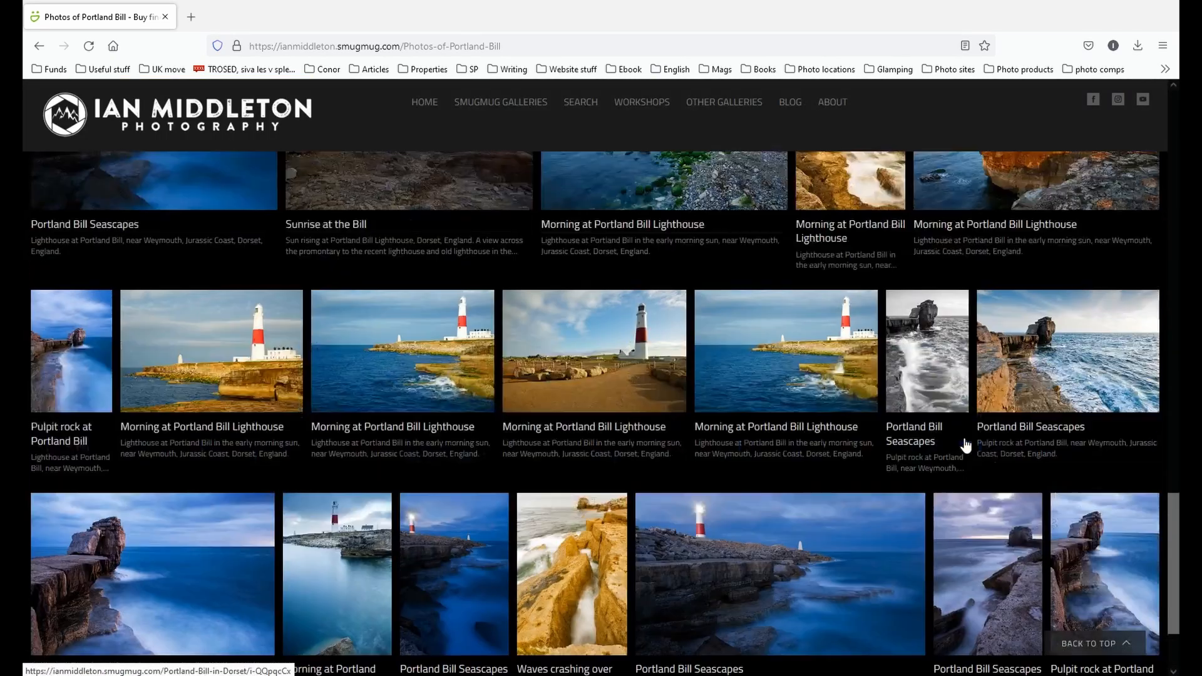
{"action": "scroll", "coordinate": [966, 445], "scroll_direction": "up", "scroll_amount": 15}
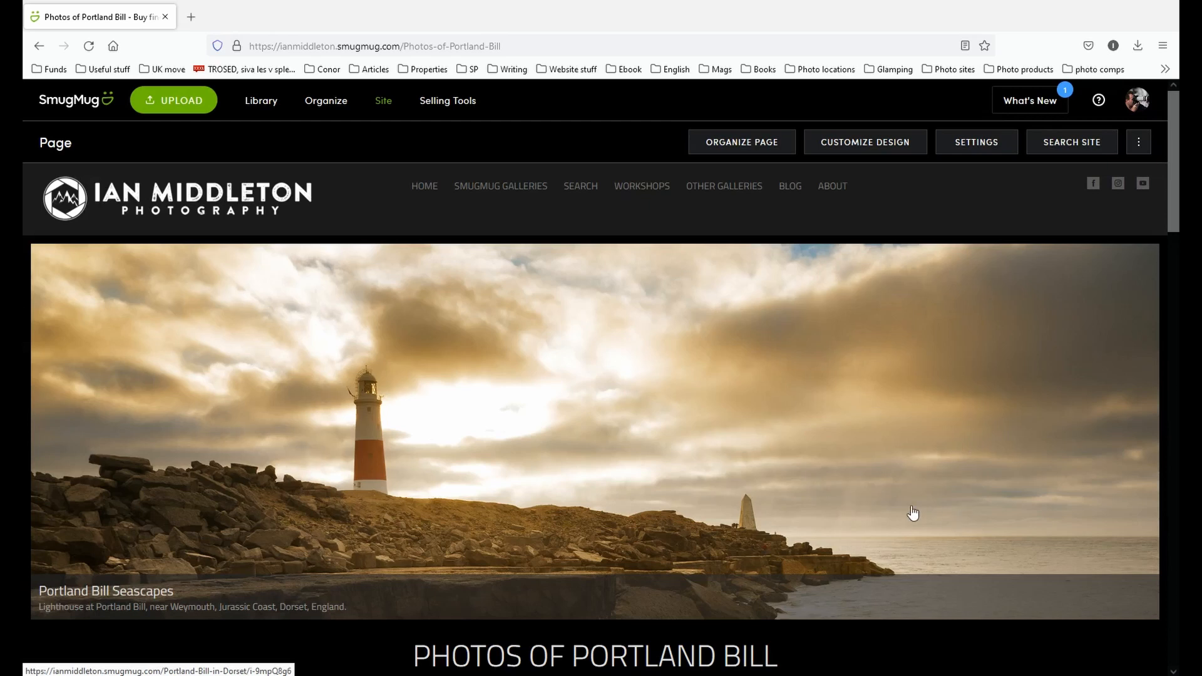
Step: Open the site homepage and look over its gallery thumbnails and the Smugmug Galleries submenu
{"action": "mouse_move", "coordinate": [468, 188]}
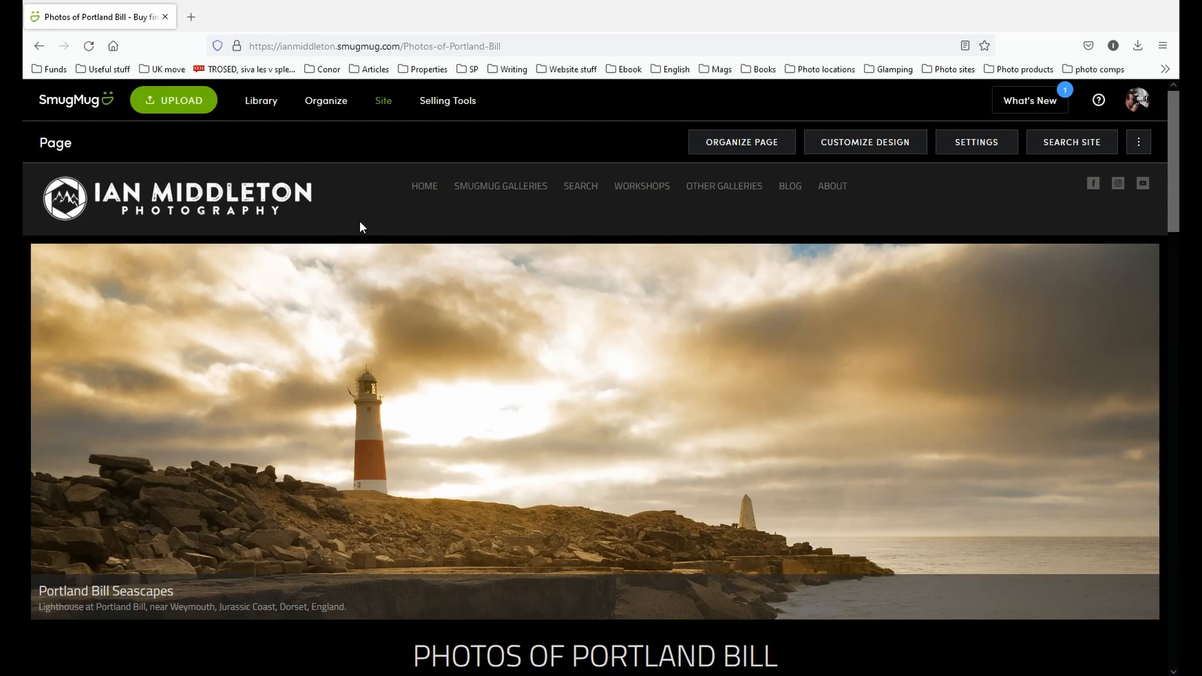
{"action": "left_click", "coordinate": [423, 189]}
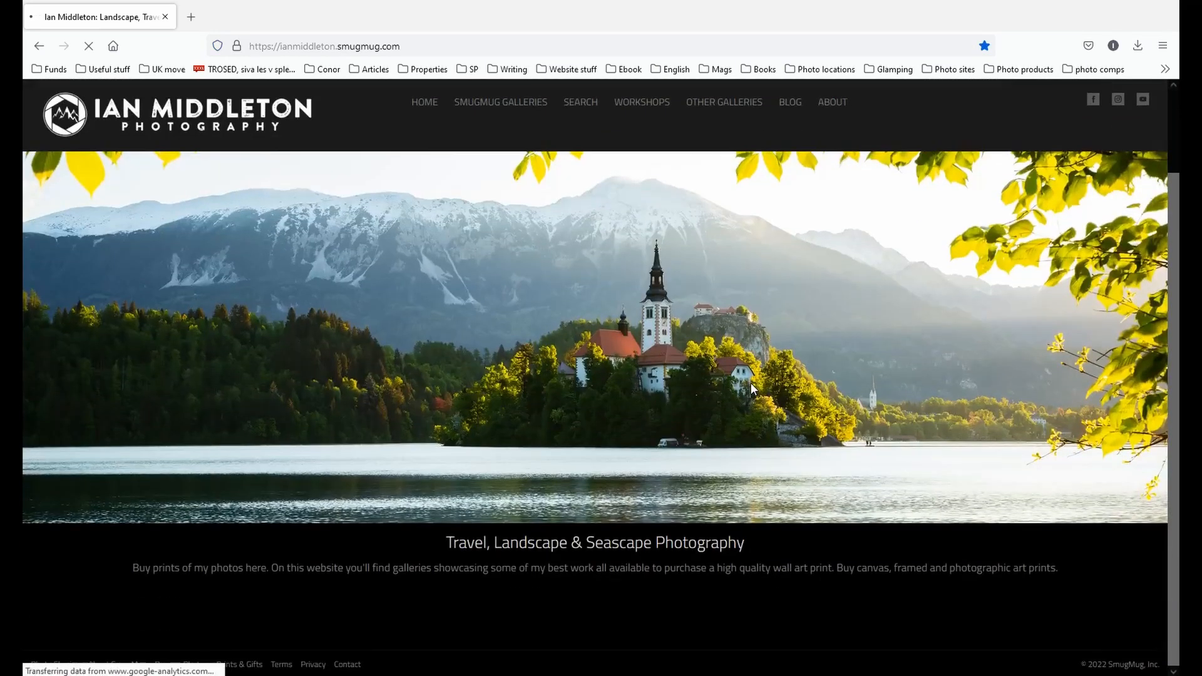
{"action": "scroll", "coordinate": [734, 360], "scroll_direction": "down", "scroll_amount": 10}
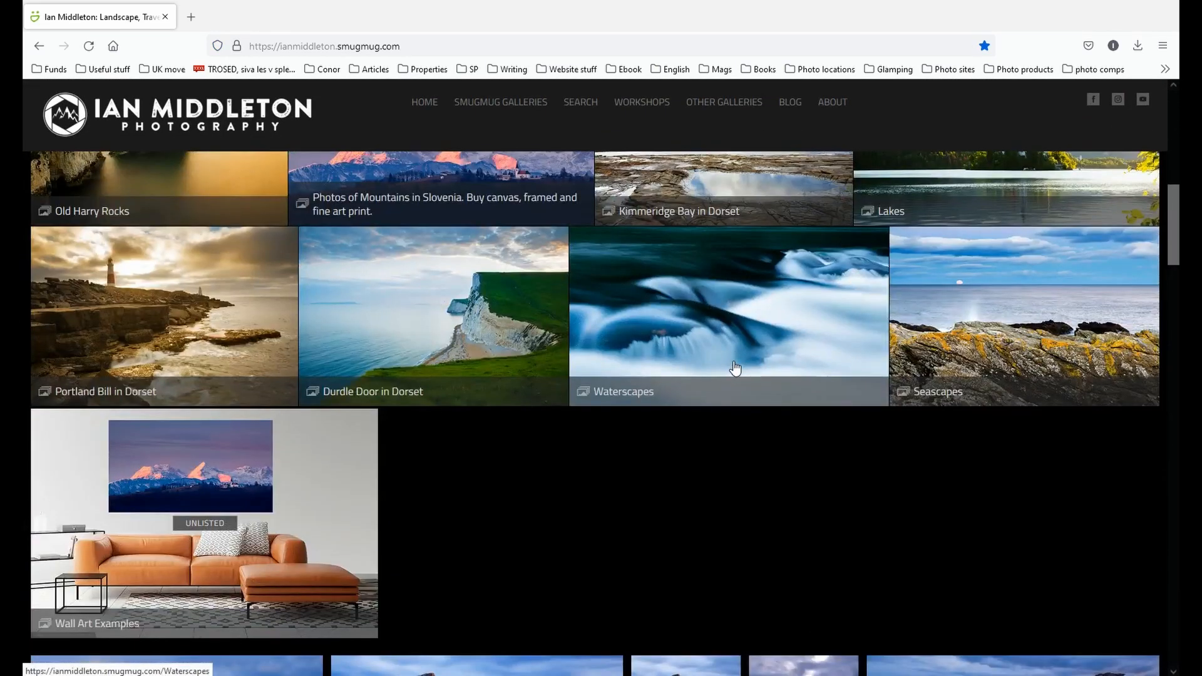
{"action": "scroll", "coordinate": [735, 368], "scroll_direction": "up", "scroll_amount": 2}
{"action": "scroll", "coordinate": [736, 368], "scroll_direction": "up", "scroll_amount": 5}
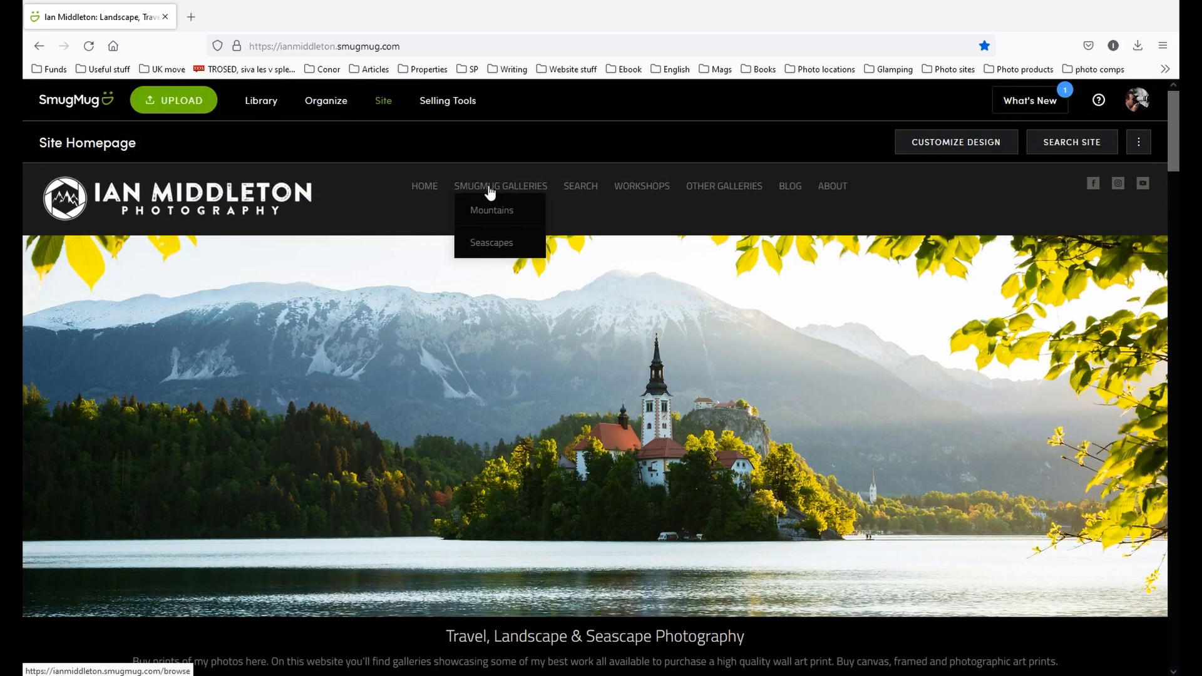
Step: Customize the homepage design and add a link named "Portland Bill" to the site-wide menu
{"action": "left_click", "coordinate": [961, 145]}
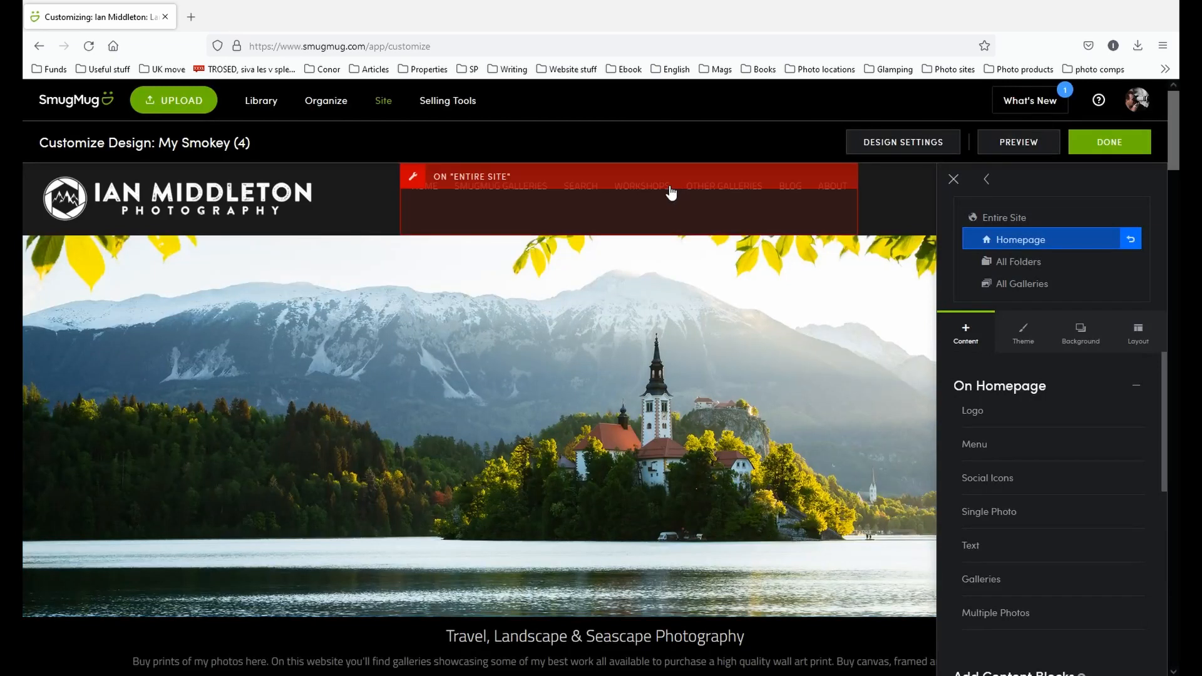
{"action": "left_click", "coordinate": [415, 179]}
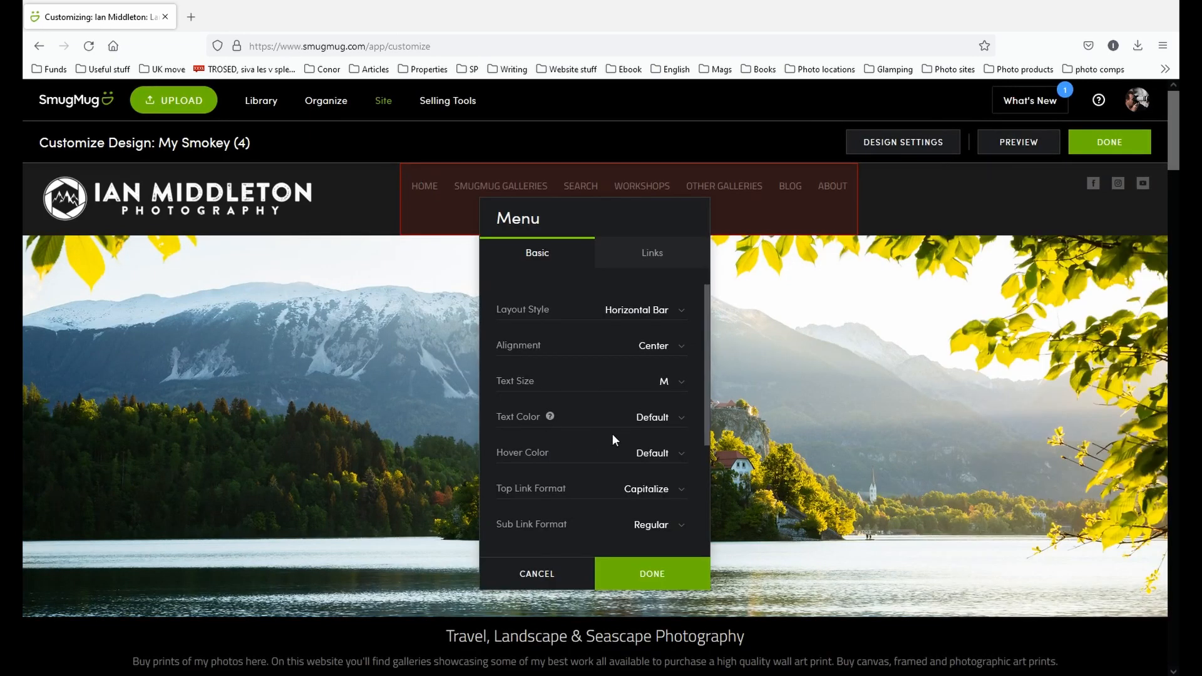
{"action": "left_click", "coordinate": [656, 258]}
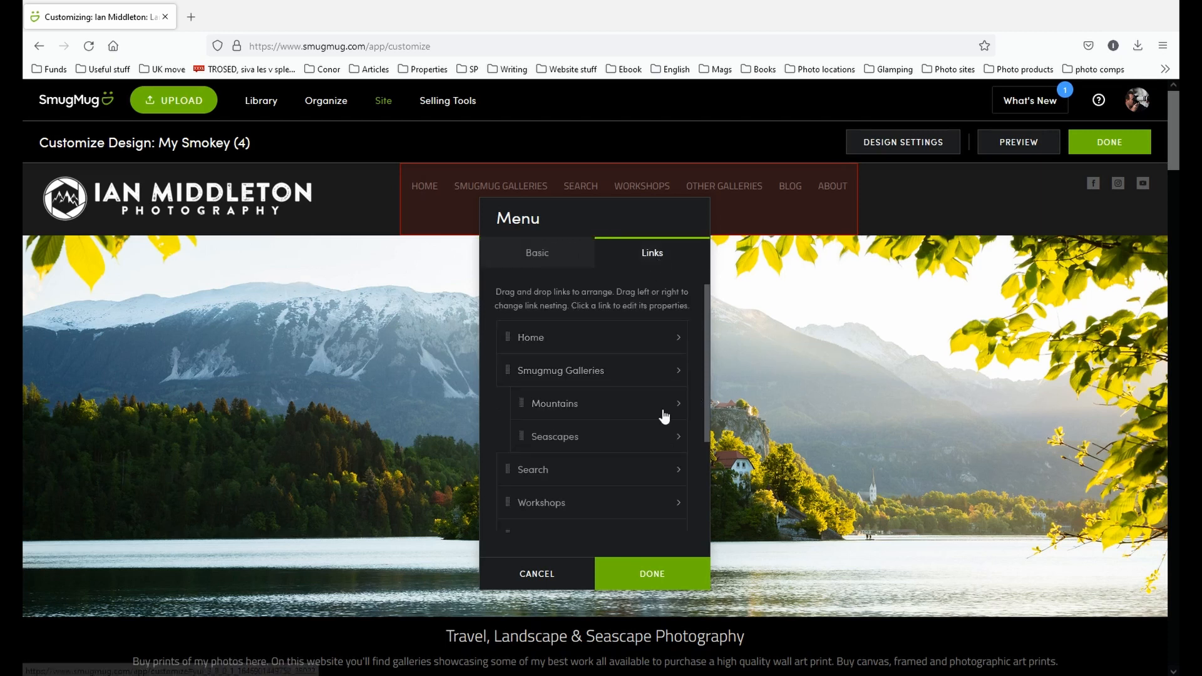
{"action": "scroll", "coordinate": [700, 467], "scroll_direction": "down", "scroll_amount": 3}
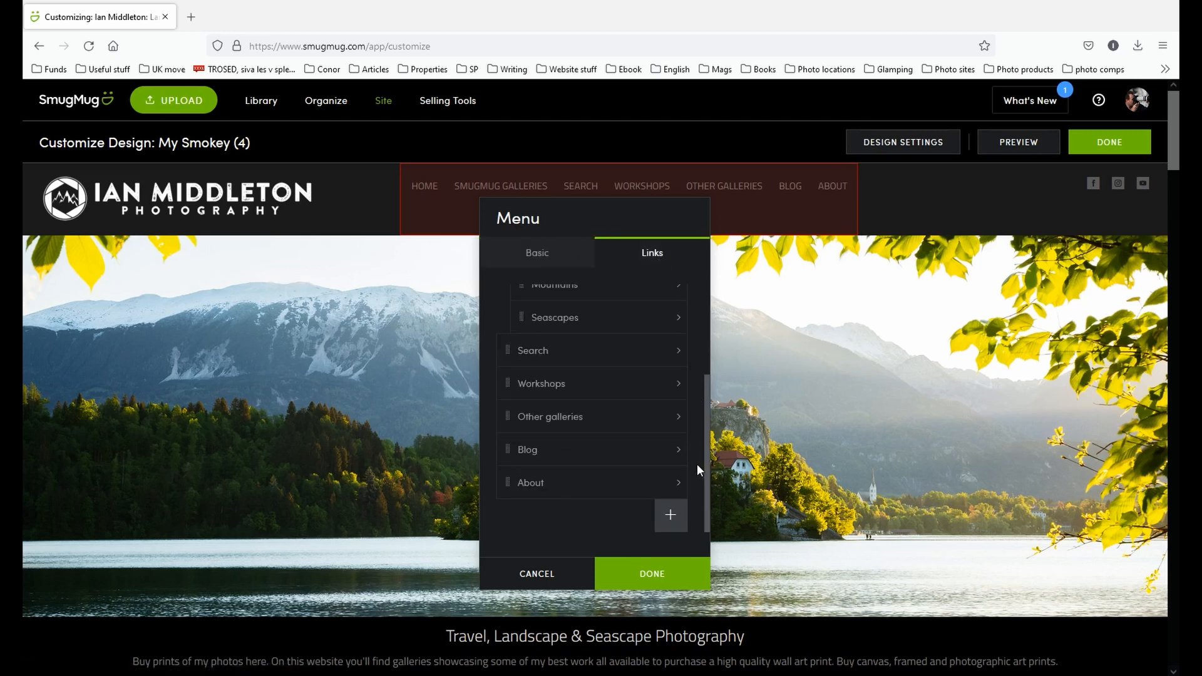
{"action": "left_click", "coordinate": [671, 524]}
{"action": "left_click", "coordinate": [673, 526]}
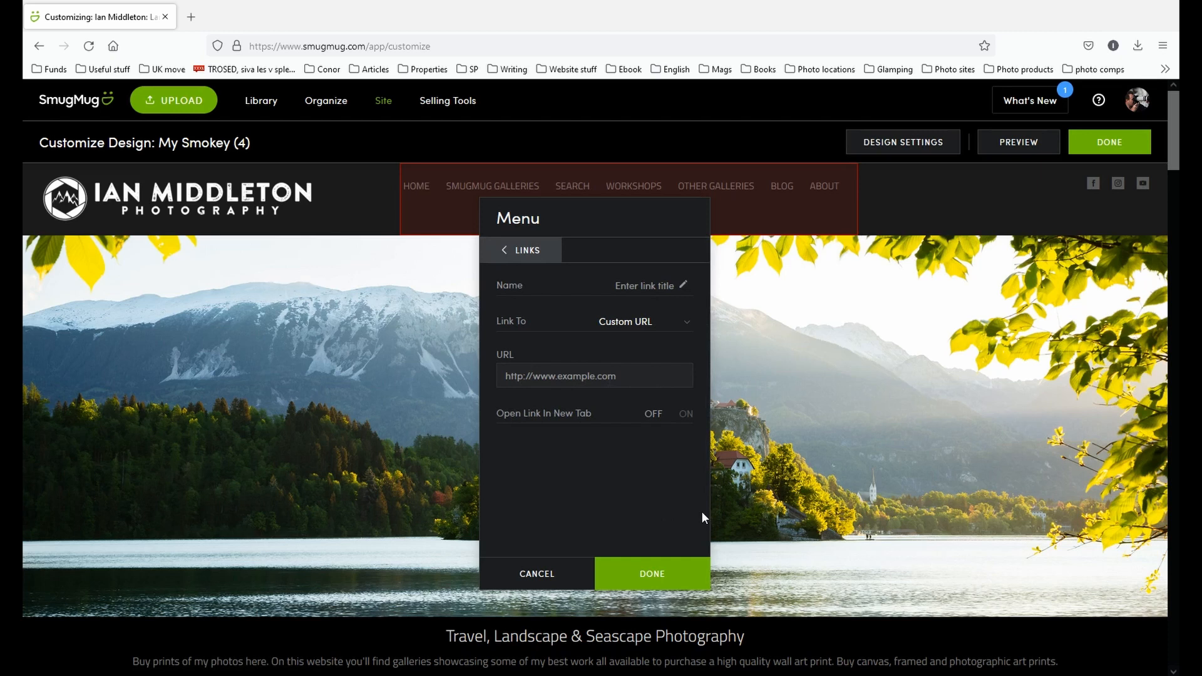
{"action": "left_click", "coordinate": [646, 287]}
{"action": "type", "text": "Portland Bill"}
Step: Link the Portland Bill menu entry to a chosen page, the Photos of Portland Bill page
{"action": "left_click", "coordinate": [663, 327]}
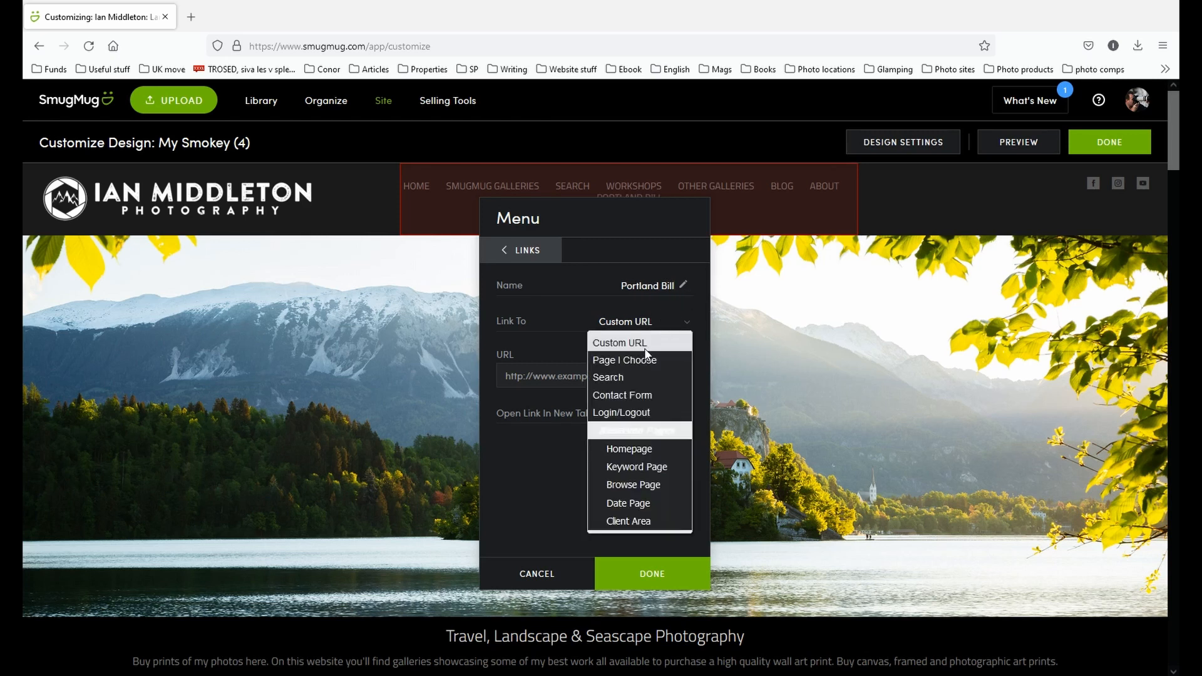
{"action": "left_click", "coordinate": [642, 362]}
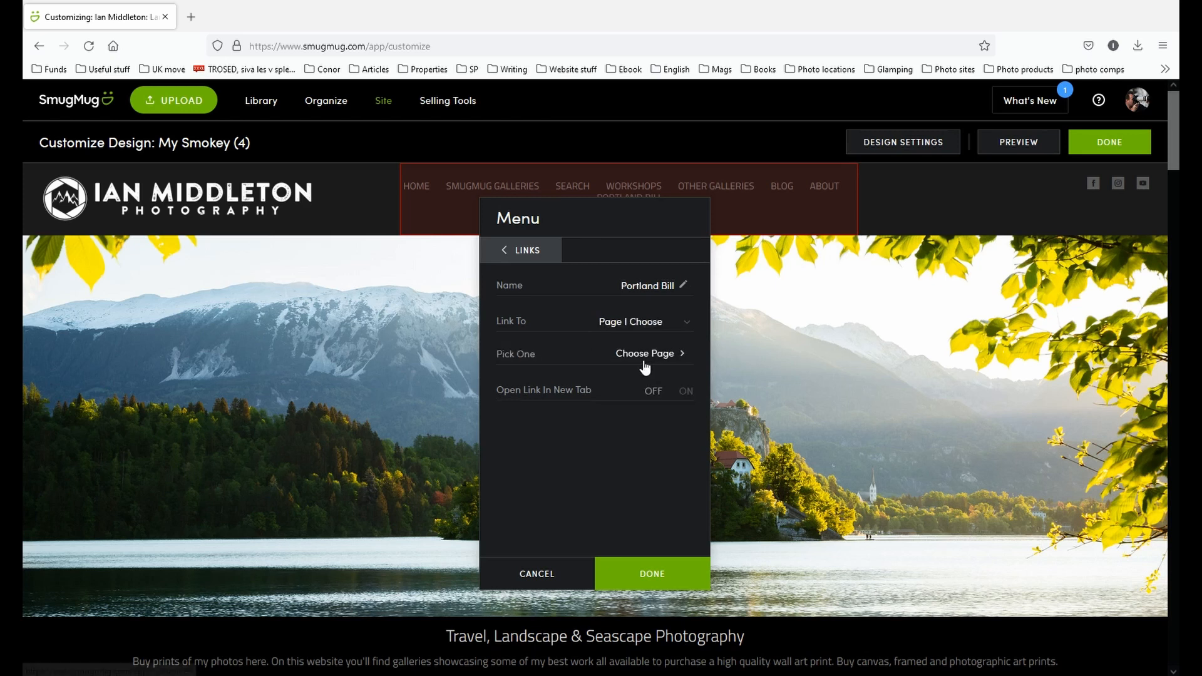
{"action": "left_click", "coordinate": [643, 352]}
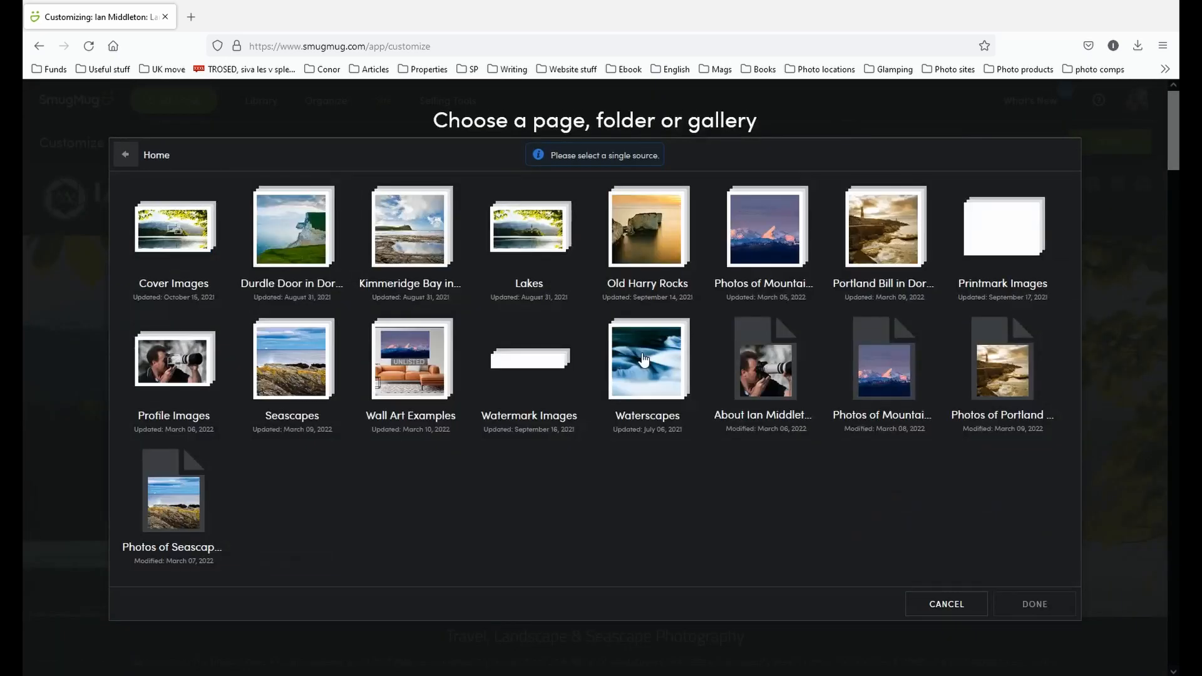
{"action": "left_click", "coordinate": [1014, 376]}
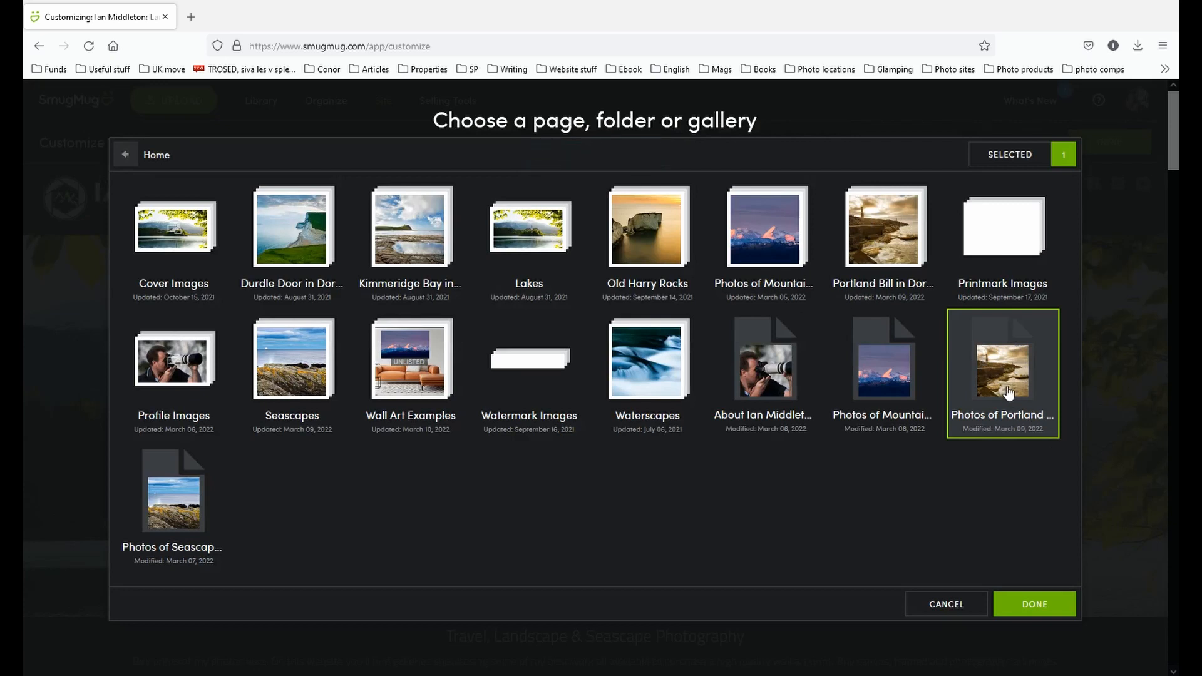
{"action": "left_click", "coordinate": [1045, 615]}
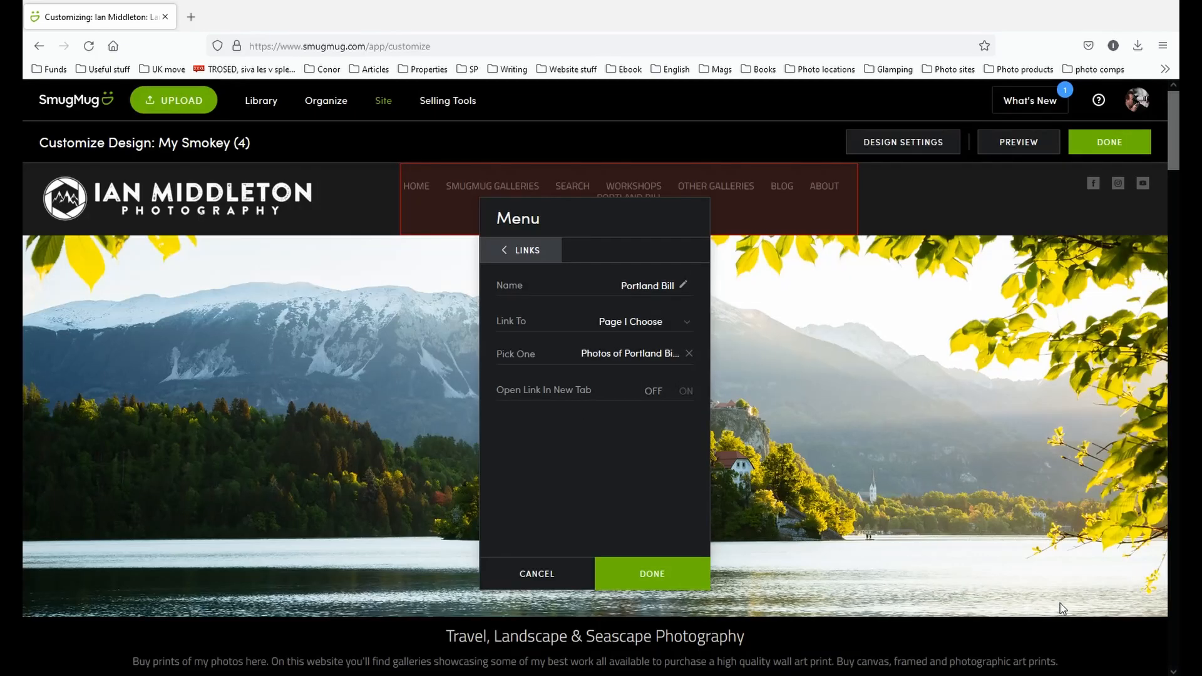
Step: Nest the Portland Bill link under Smugmug Galleries, directly below Seascapes, and publish the menu change
{"action": "left_click", "coordinate": [511, 254]}
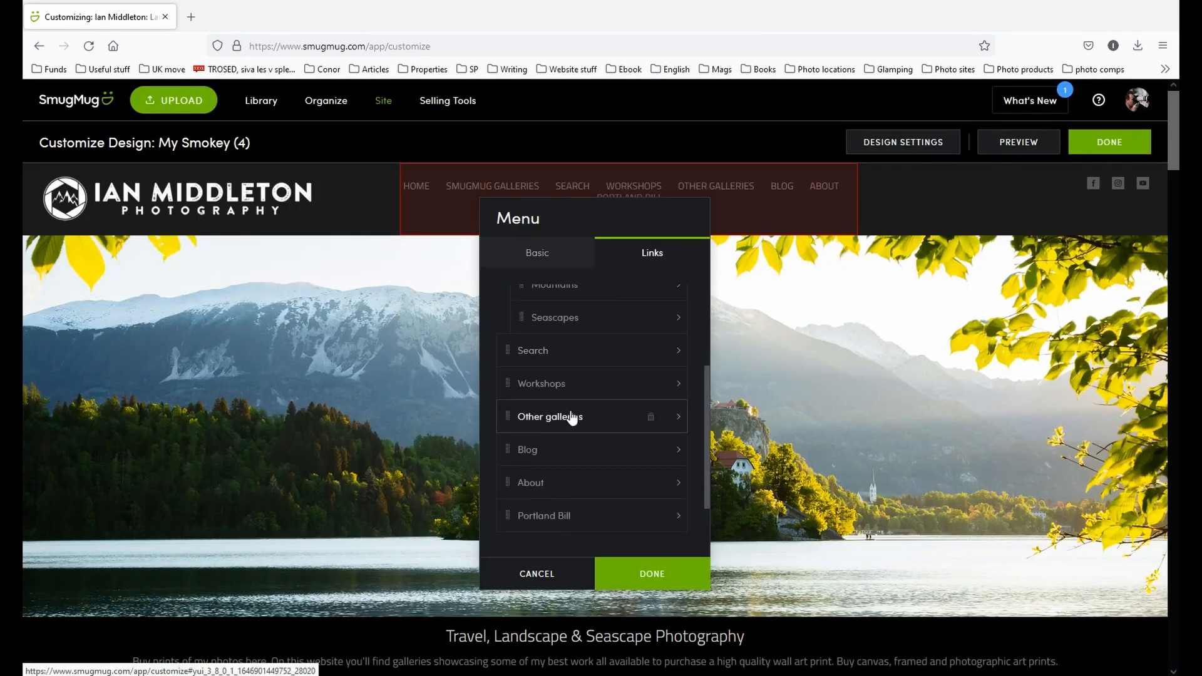
{"action": "scroll", "coordinate": [564, 444], "scroll_direction": "down", "scroll_amount": 1}
{"action": "scroll", "coordinate": [556, 482], "scroll_direction": "up", "scroll_amount": 3}
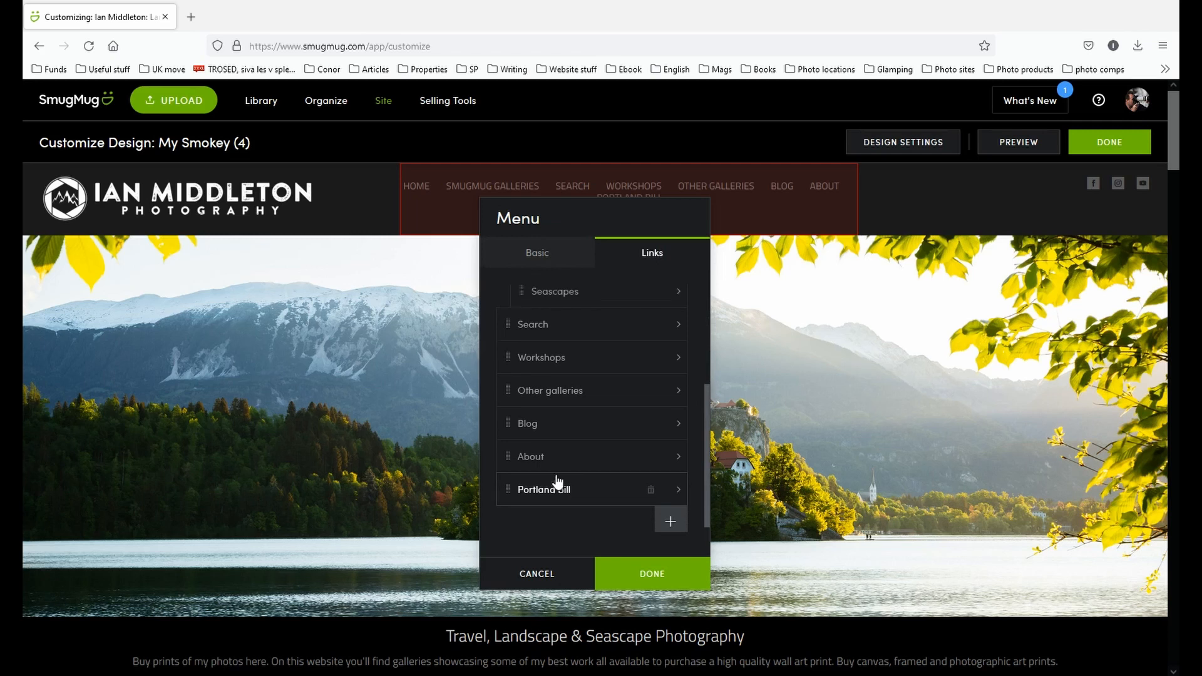
{"action": "scroll", "coordinate": [557, 439], "scroll_direction": "down", "scroll_amount": 3}
{"action": "left_click_drag", "start_coordinate": [554, 498], "coordinate": [558, 466]}
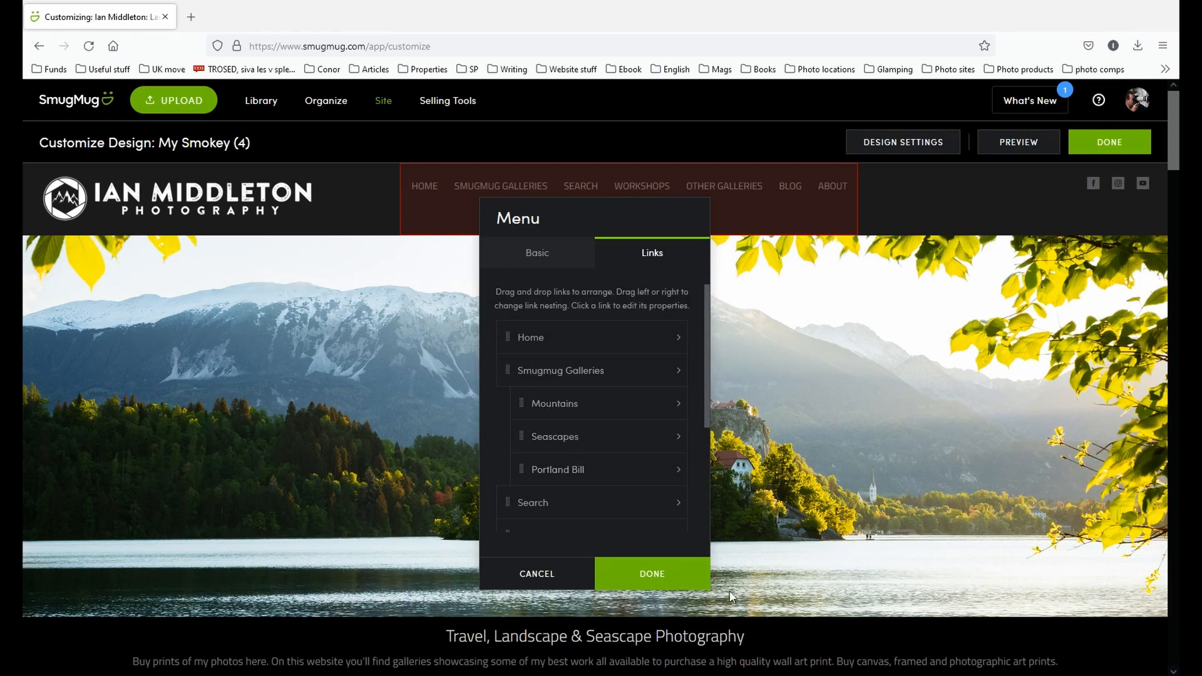
{"action": "left_click", "coordinate": [644, 582]}
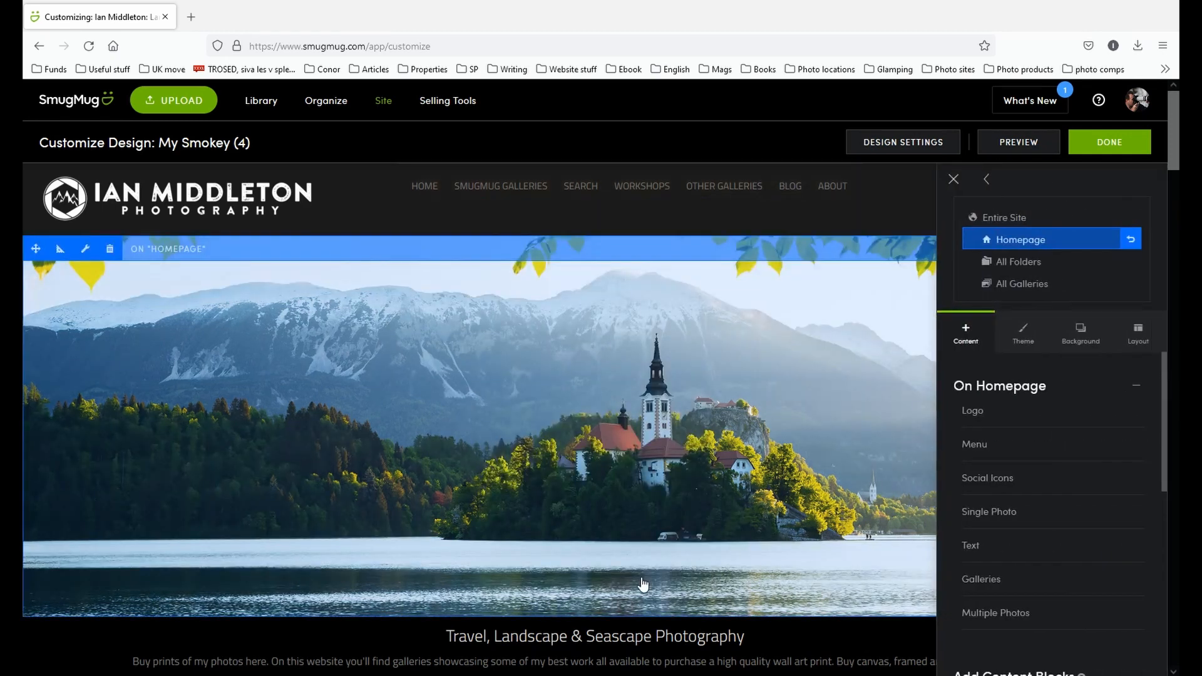
{"action": "left_click", "coordinate": [1121, 149]}
{"action": "left_click", "coordinate": [681, 335]}
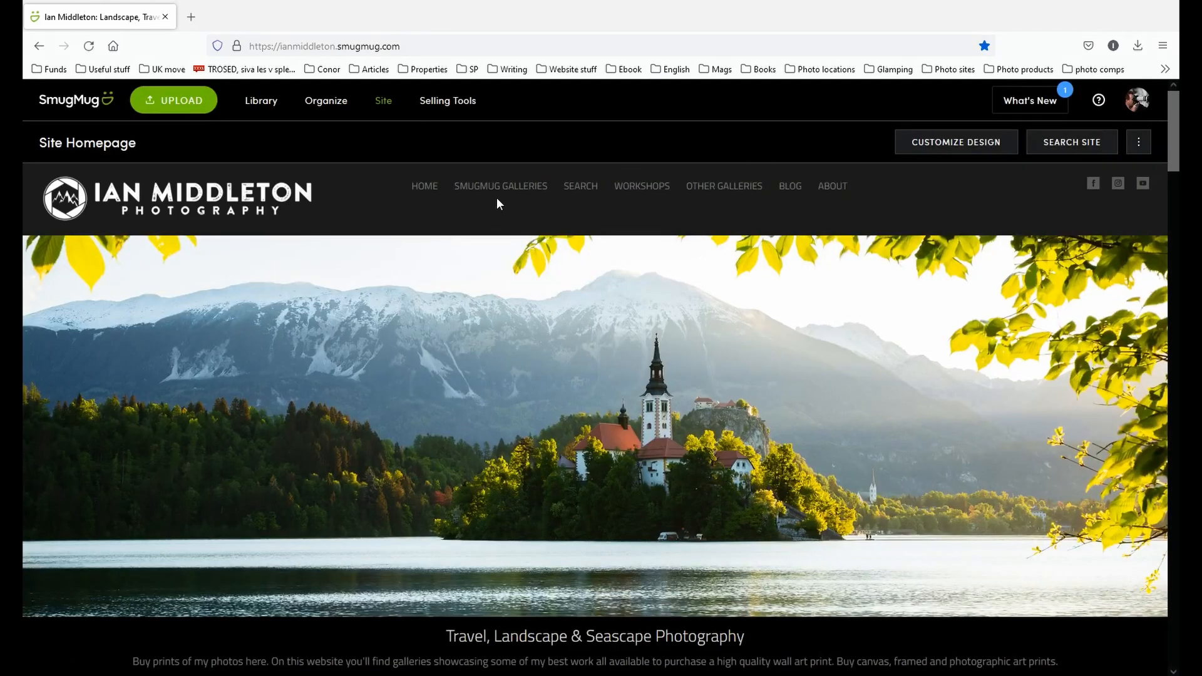
Step: Open the Portland Bill page through the site's Smugmug Galleries menu and look over its text, mockups and photo collage
{"action": "mouse_move", "coordinate": [487, 194]}
{"action": "left_click", "coordinate": [486, 275]}
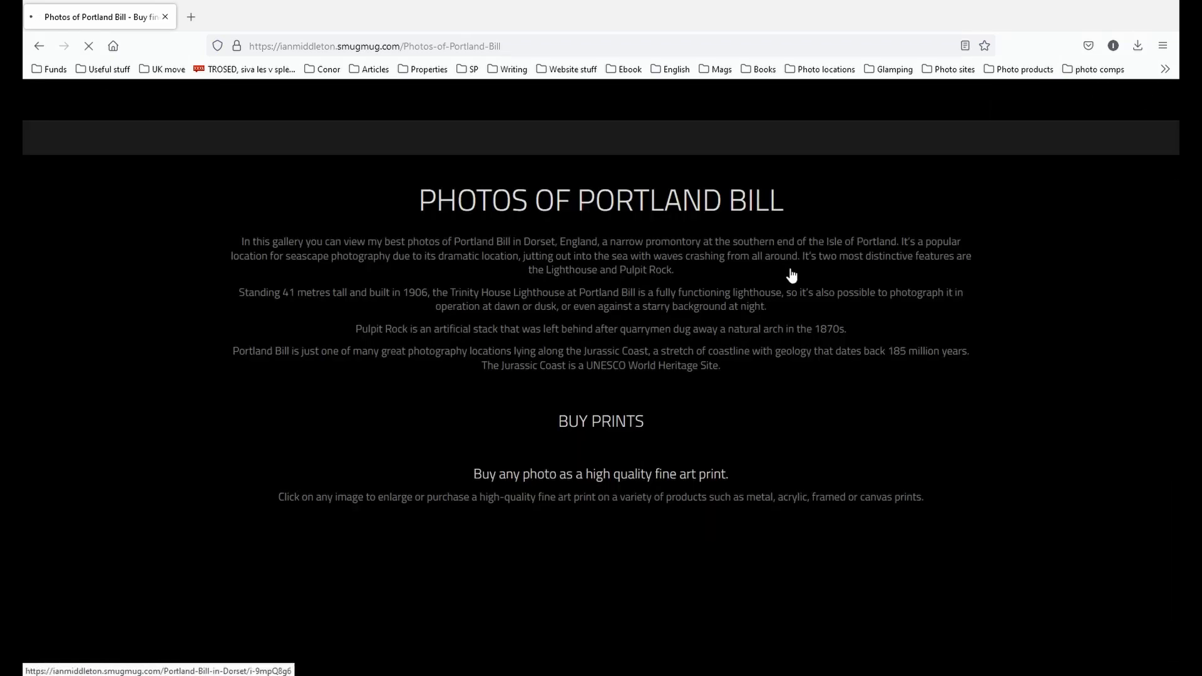
{"action": "scroll", "coordinate": [808, 276], "scroll_direction": "down", "scroll_amount": 4}
{"action": "scroll", "coordinate": [846, 282], "scroll_direction": "down", "scroll_amount": 3}
{"action": "scroll", "coordinate": [849, 280], "scroll_direction": "down", "scroll_amount": 10}
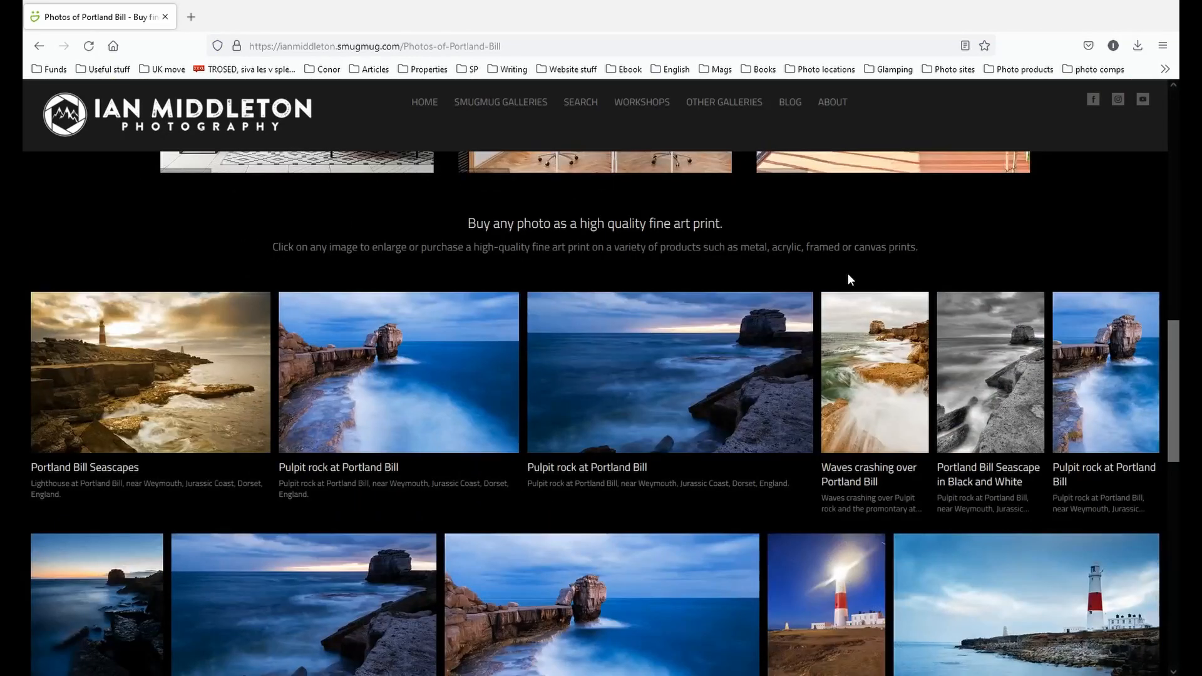
{"action": "scroll", "coordinate": [850, 280], "scroll_direction": "down", "scroll_amount": 6}
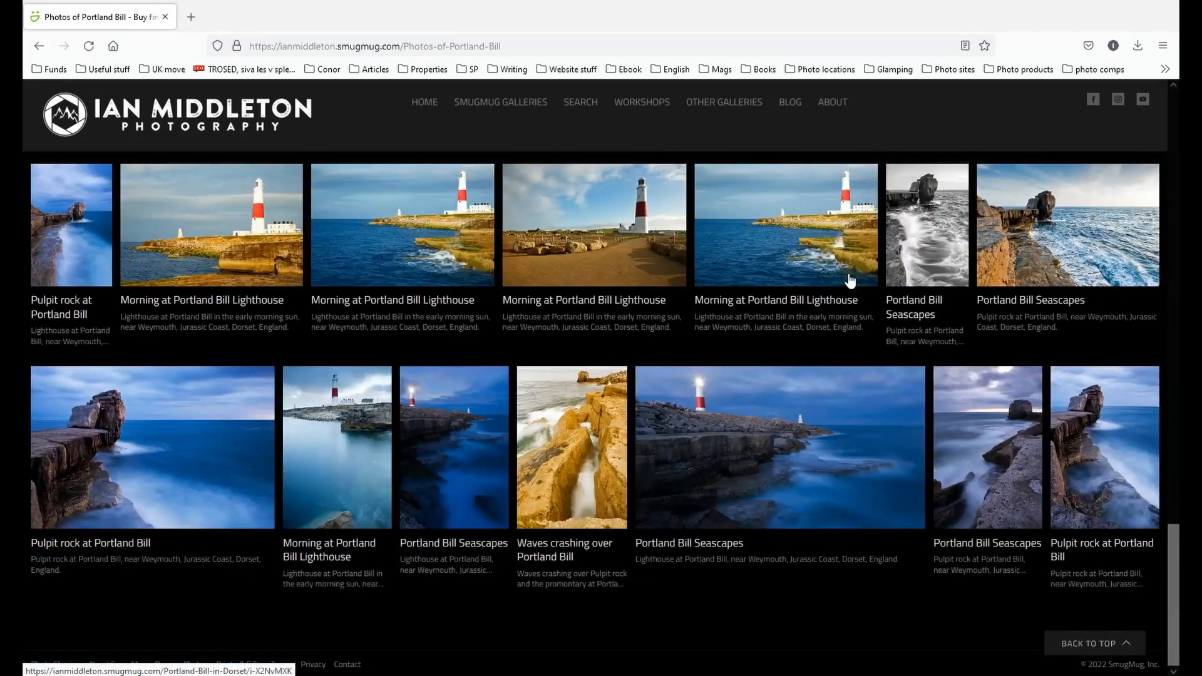
{"action": "scroll", "coordinate": [851, 280], "scroll_direction": "up", "scroll_amount": 20}
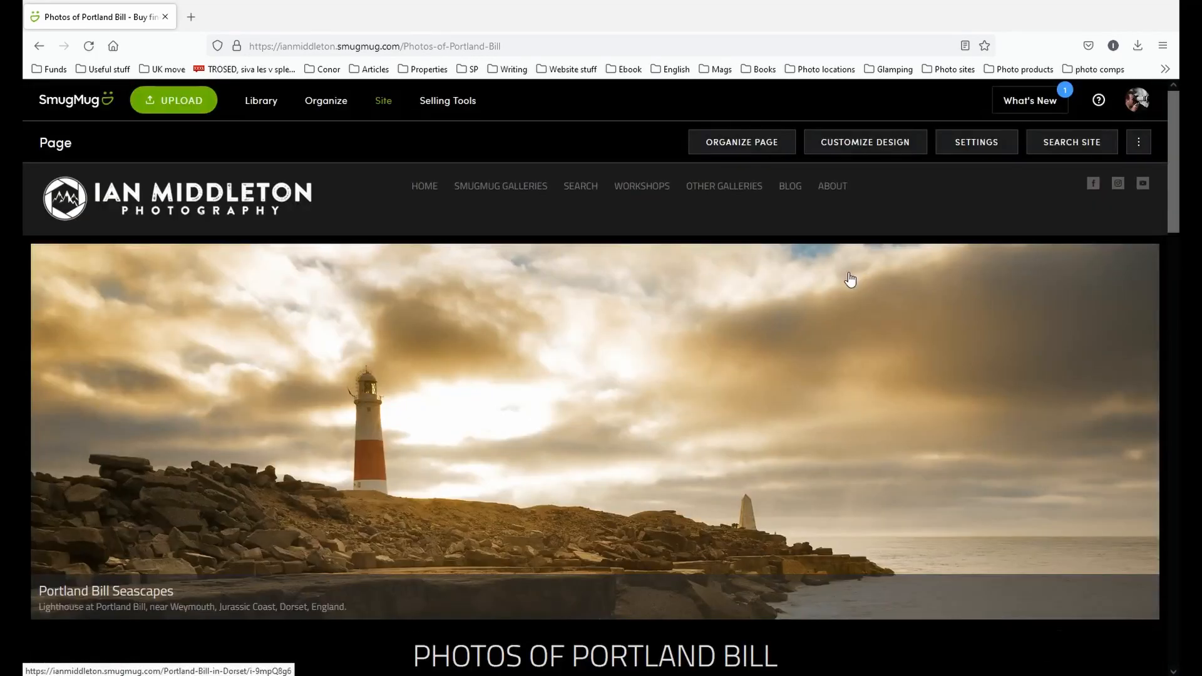